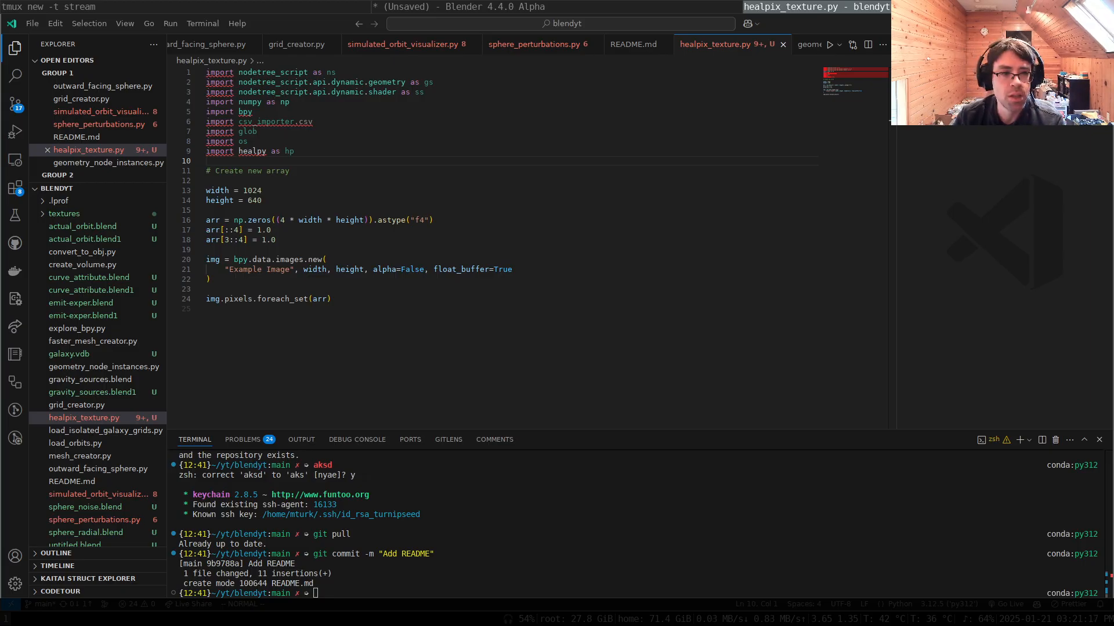
- Review the import lines and the width and height definitions in healpix_texture.py
left_click(438, 179)
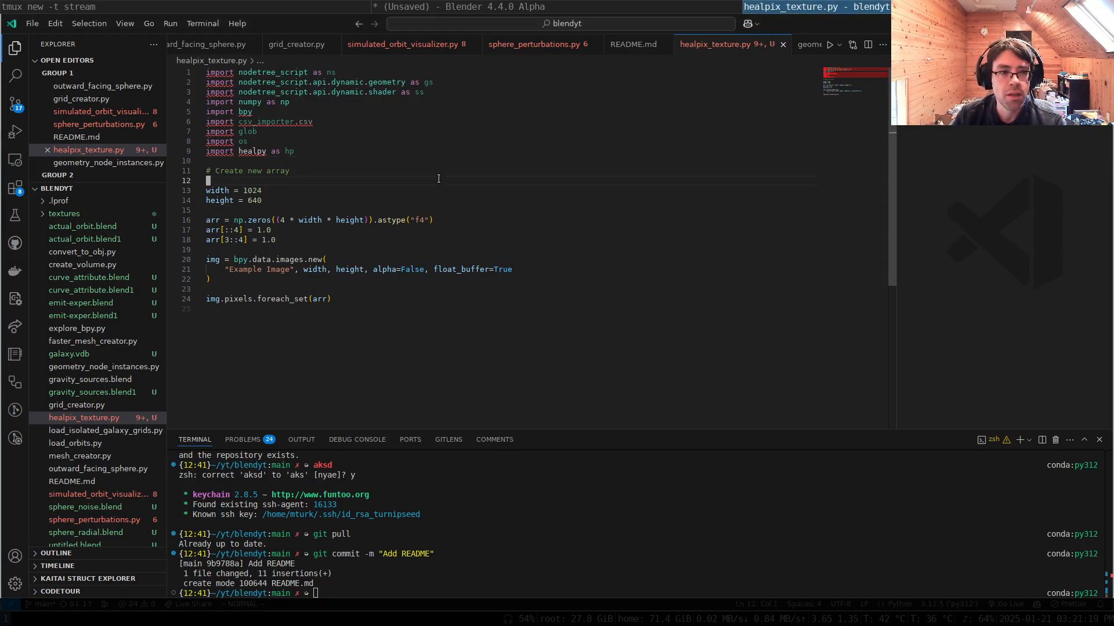
key("g")
key("g")
key("k")
key("k")
key("shift+v")
key("}")
key("Escape")
key("k")
key("k")
key("g")
key("g")
key("j")
key("j")
key("j")
key("j")
key("j")
key("j")
key("j")
key("j")
key("j")
key("j")
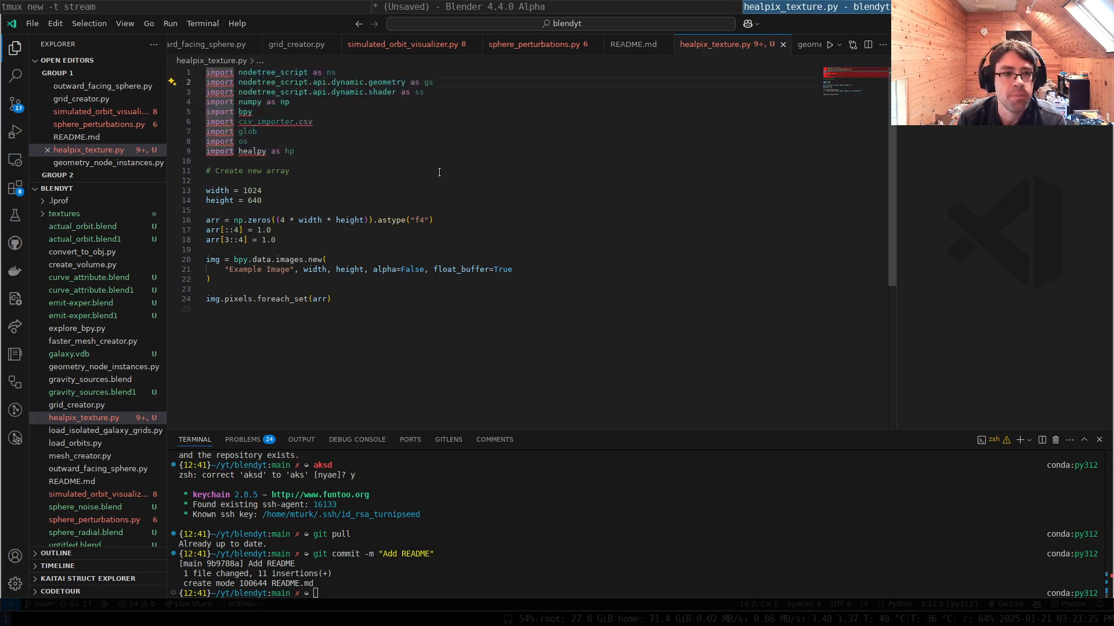
key("j")
key("j")
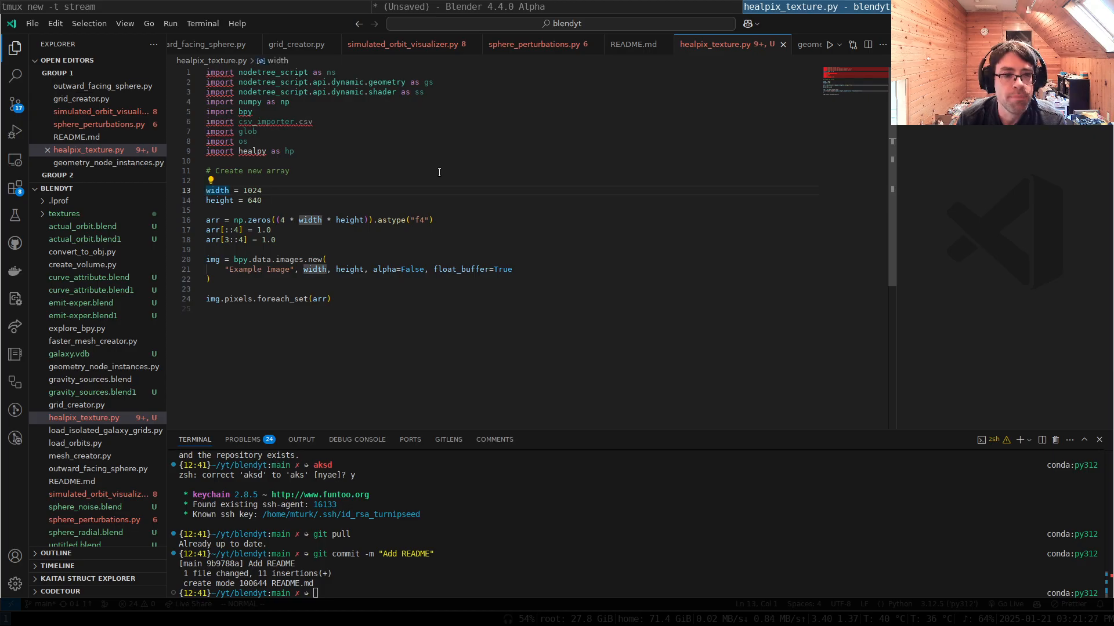
- Check the pip install command for healpy, sympy and scipy in README.md, then return to healpix_texture.py
key("ctrl+Page_Up")
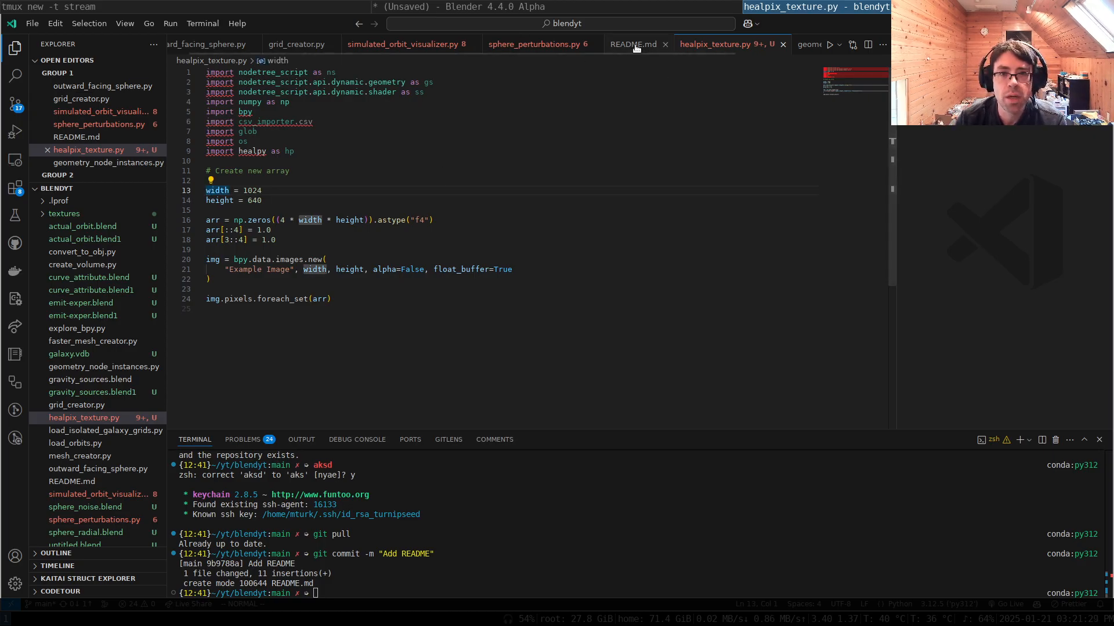
left_click_drag(539, 179, 205, 178)
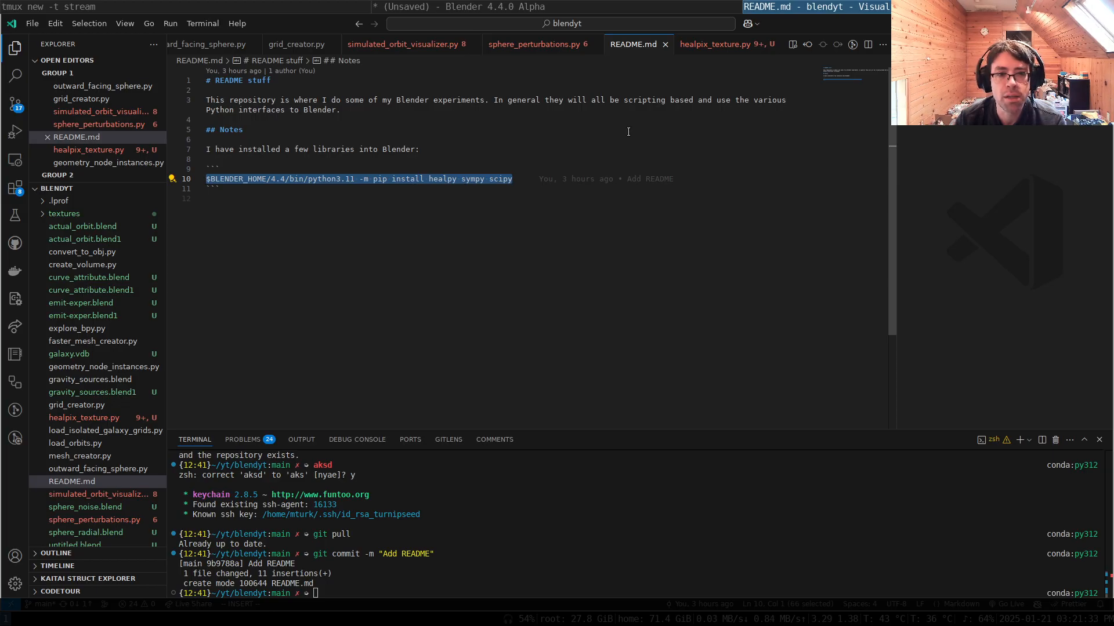
key("ctrl+Page_Down")
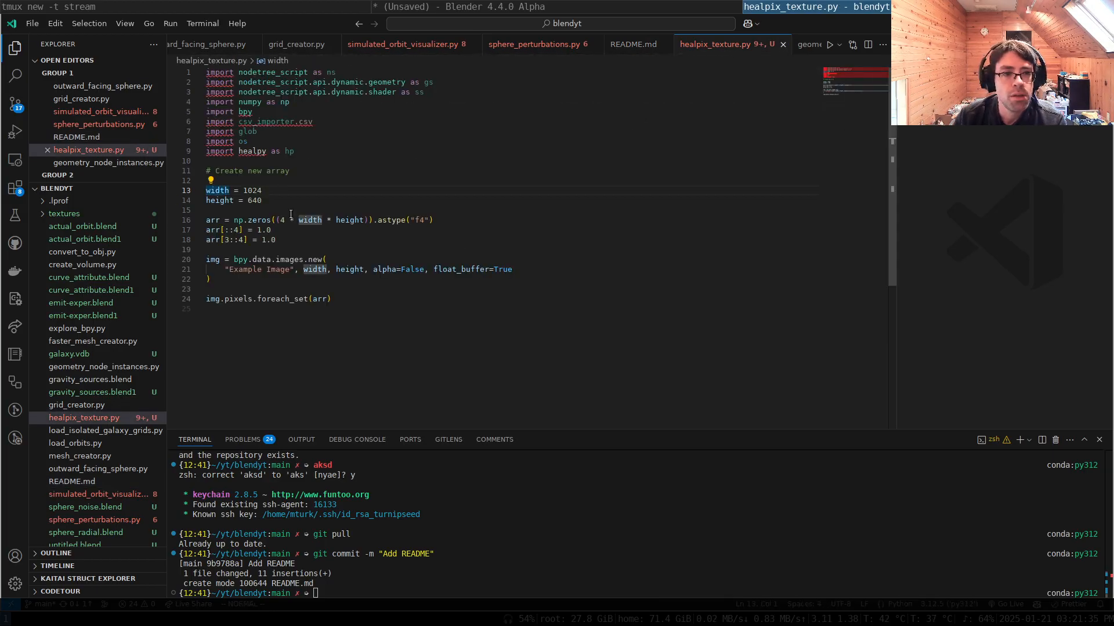
- Examine the array creation, the channel assignments and the code that creates the image and sets its pixels
left_click(293, 212)
left_click_drag(209, 221, 435, 222)
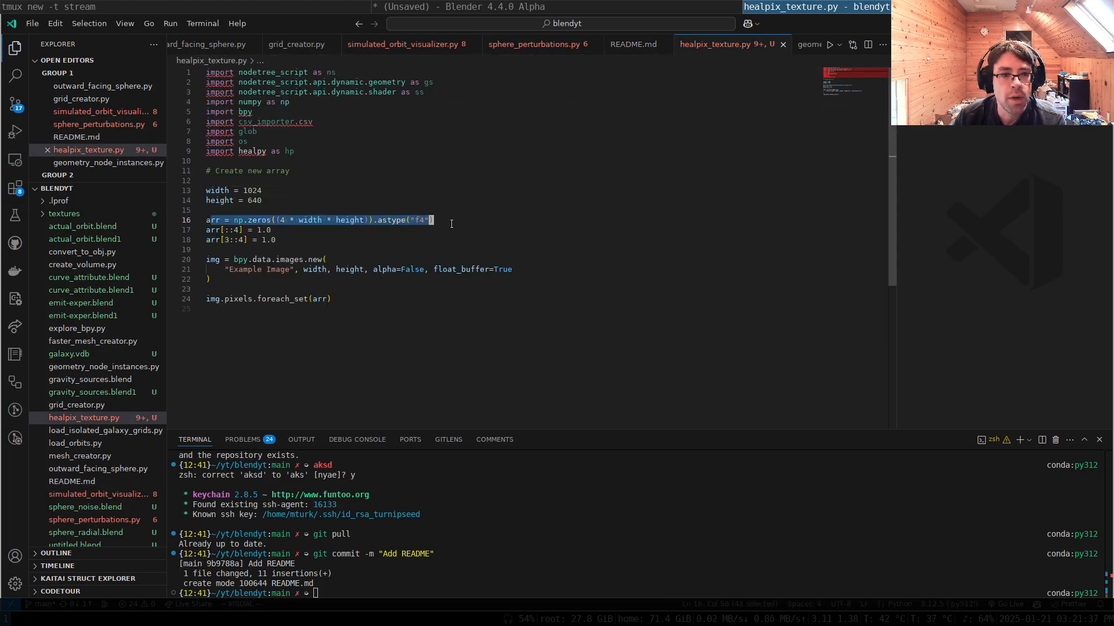
left_click(452, 223)
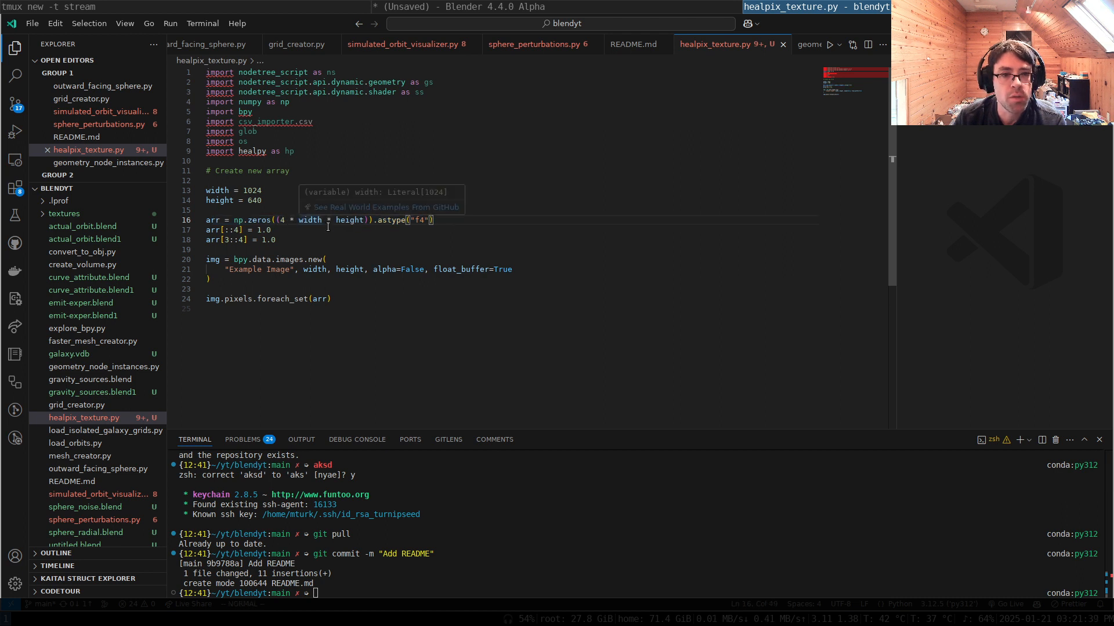
left_click_drag(207, 230, 269, 230)
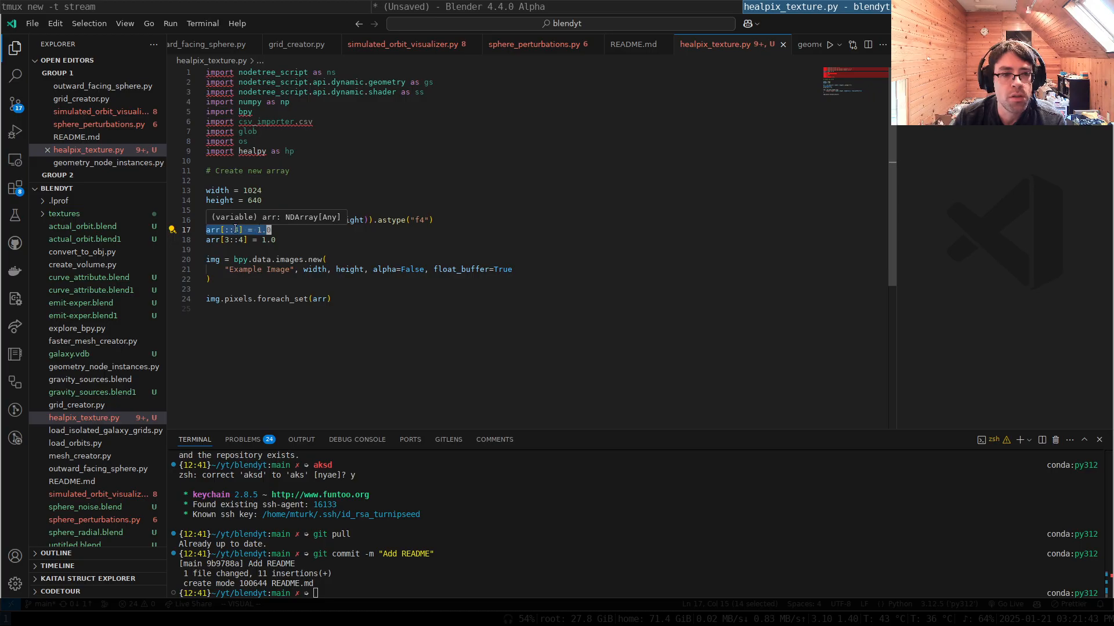
left_click_drag(277, 240, 211, 232)
left_click(212, 231)
left_click(228, 239)
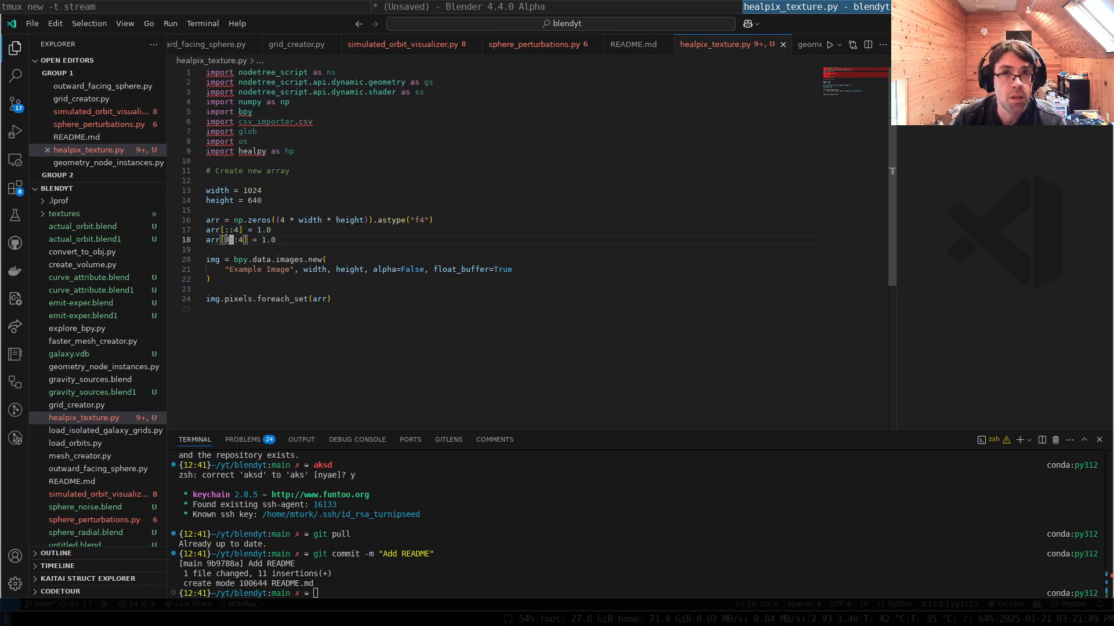
key("$")
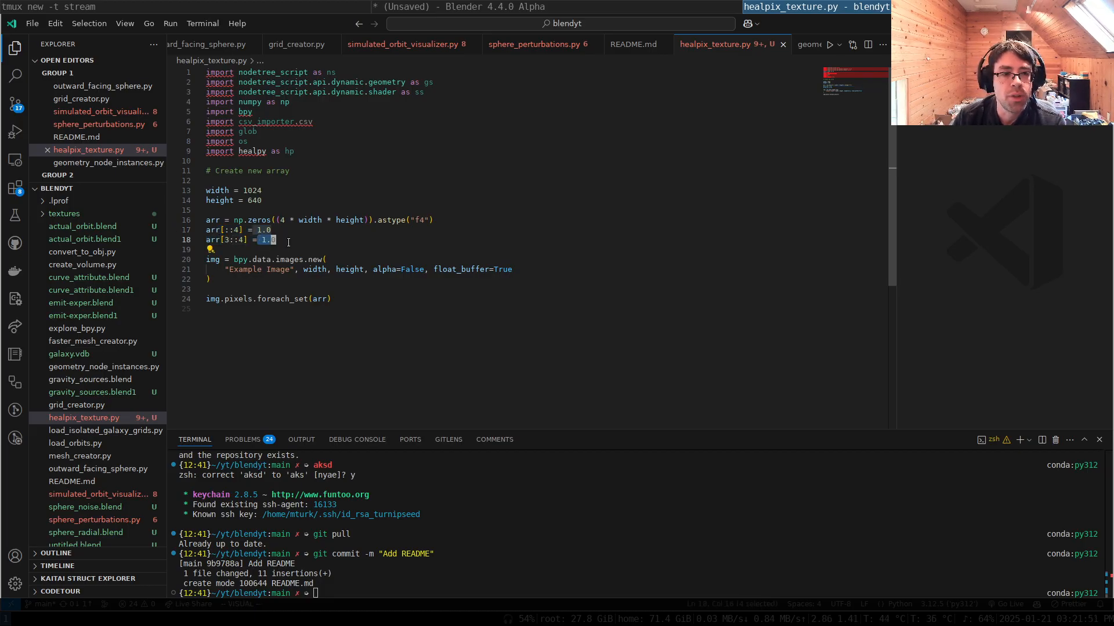
left_click_drag(232, 248, 331, 316)
key("Escape")
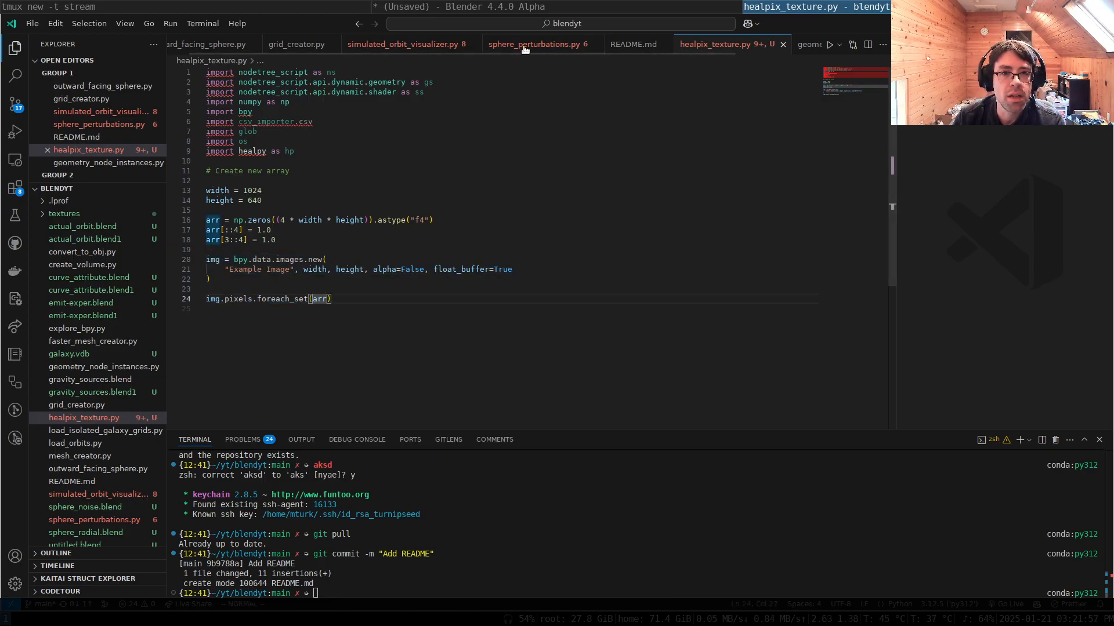
- Switch to Blender and quit it without saving the changes
left_click(612, 5)
key("ctrl+q")
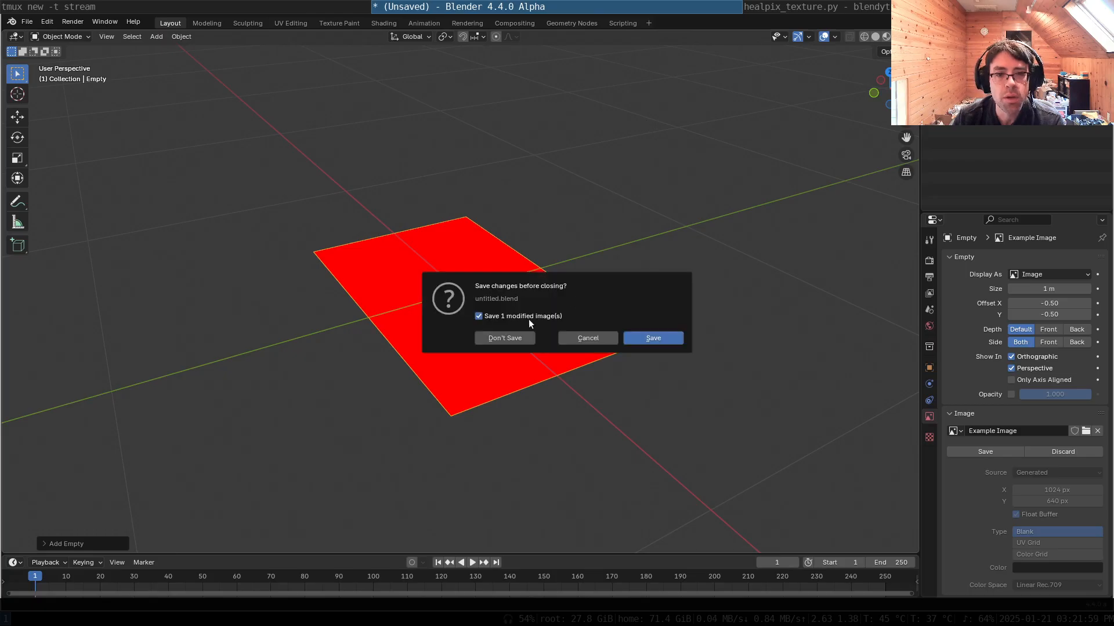
left_click(520, 336)
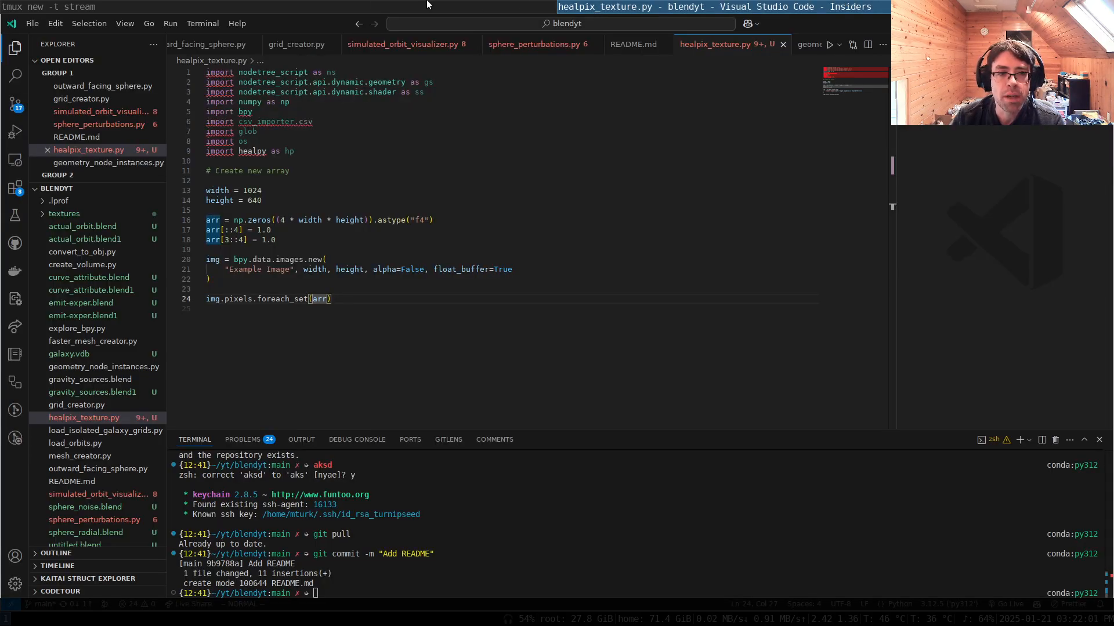
- Switch to the terminal and relaunch Blender with ./blender
key("super+Left")
type("./blender")
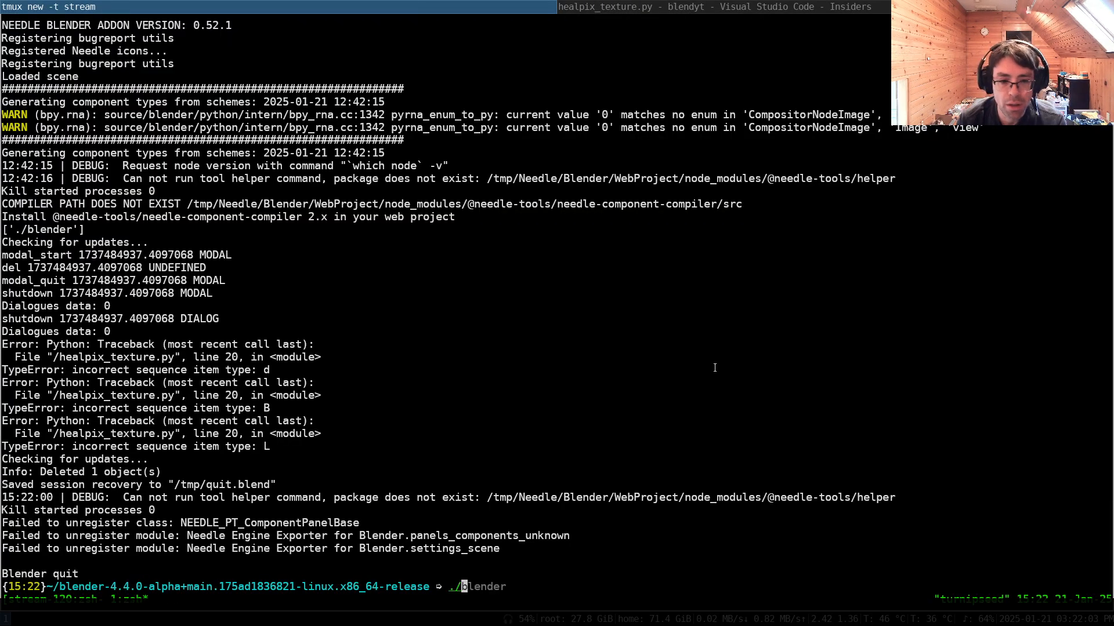
key("Return")
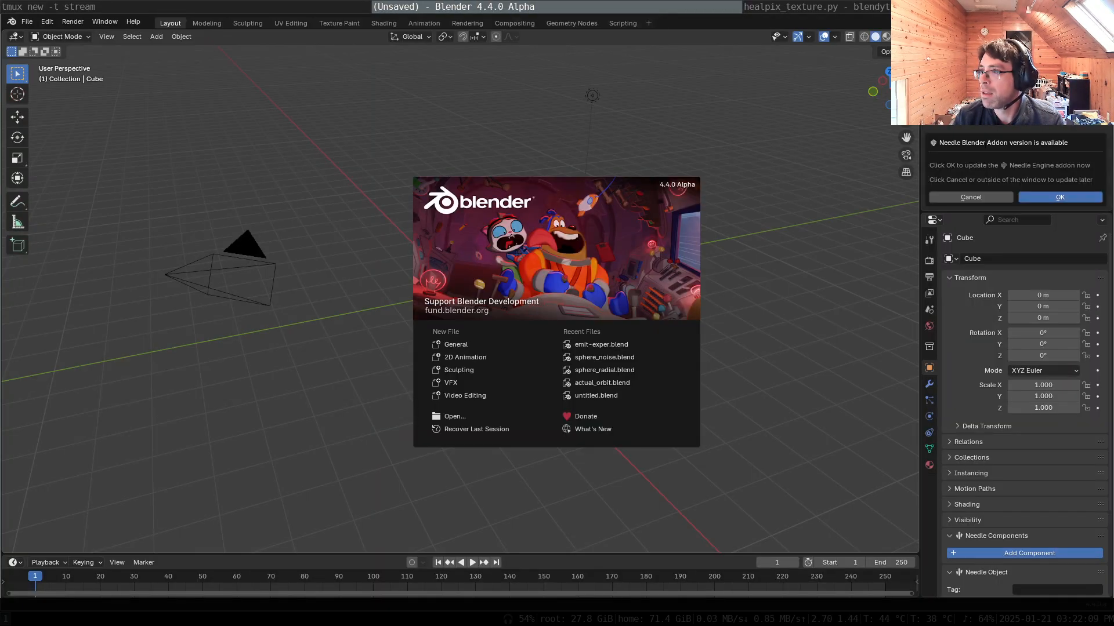
- Dismiss the splash screen and load healpix_texture.py from the blendyt folder into the Scripting workspace's text editor
left_click(395, 139)
left_click(624, 23)
left_click(624, 23)
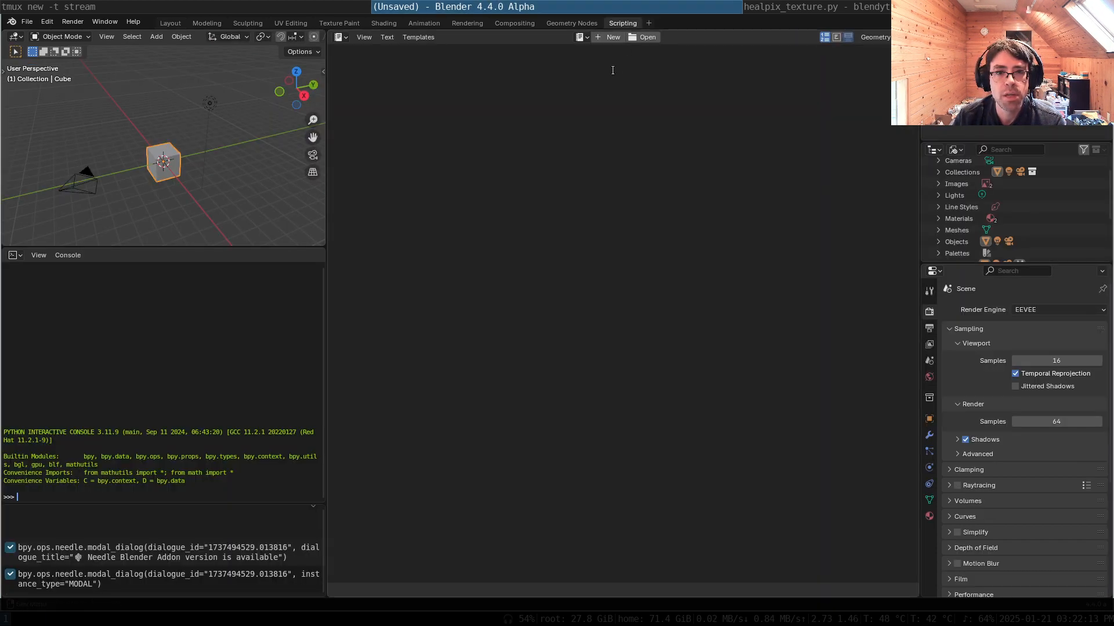
left_click(640, 36)
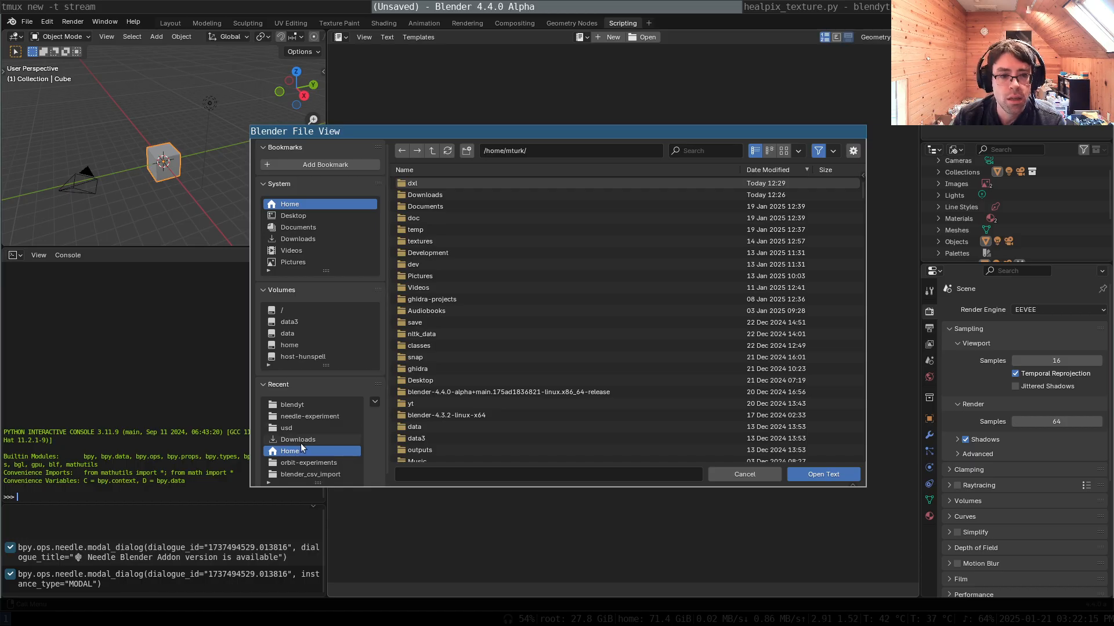
left_click(286, 405)
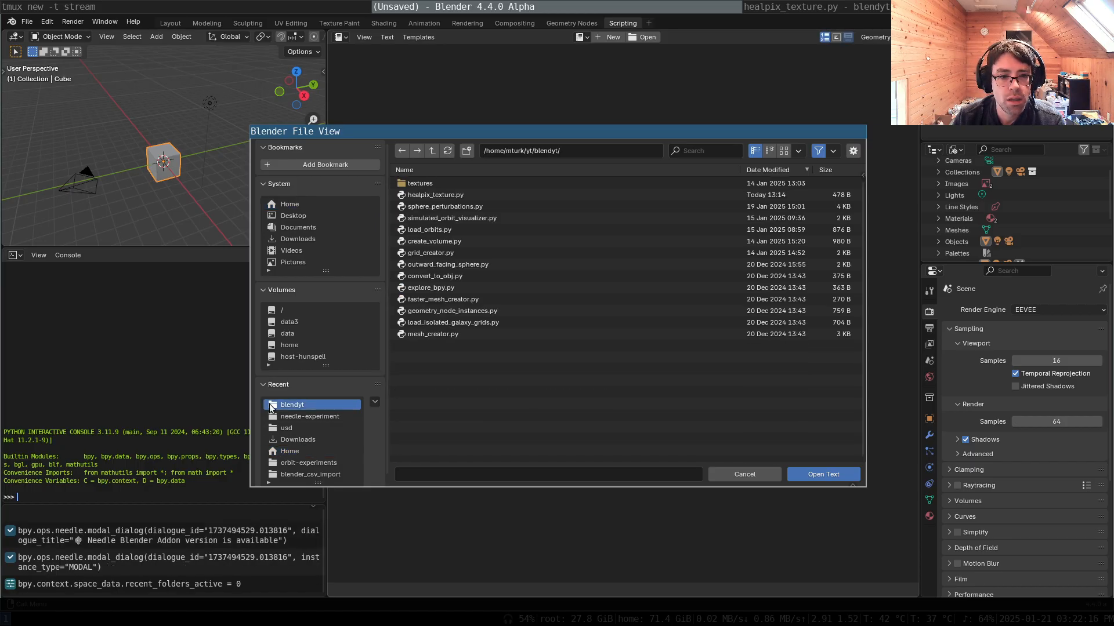
double_click(438, 195)
left_click(540, 290)
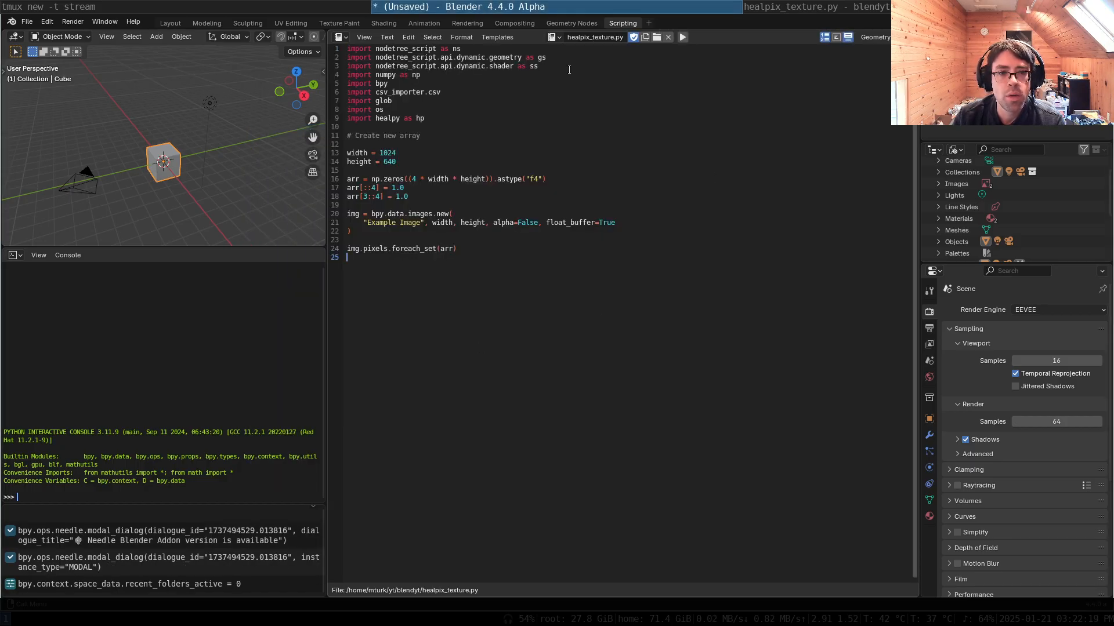
- Run the healpix_texture.py script and select Example Image among the file's image data-blocks
left_click(682, 37)
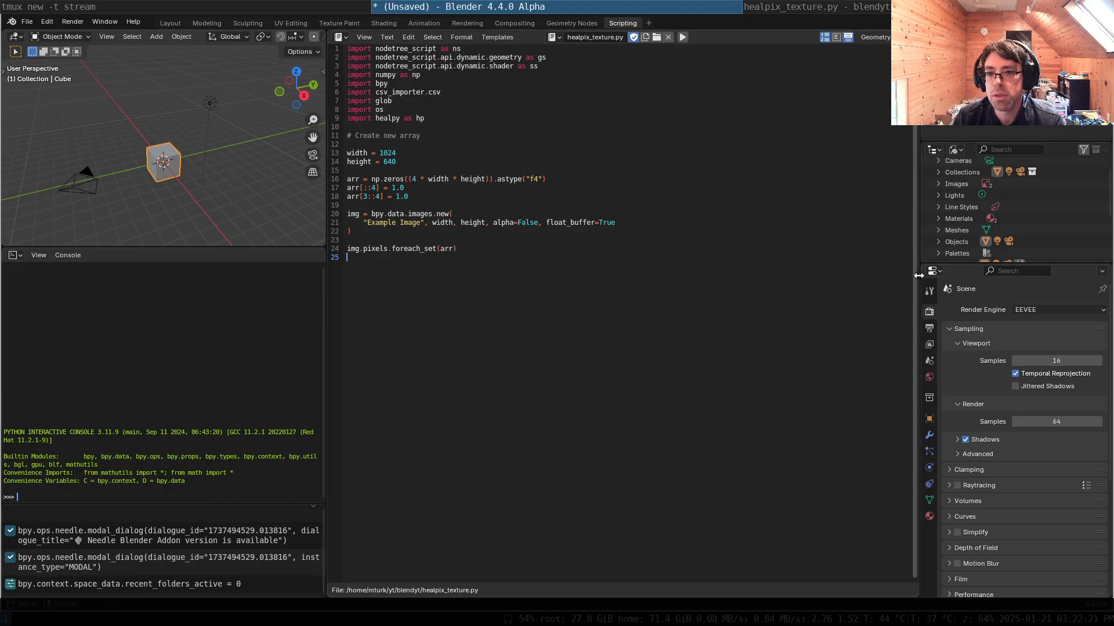
left_click(938, 184)
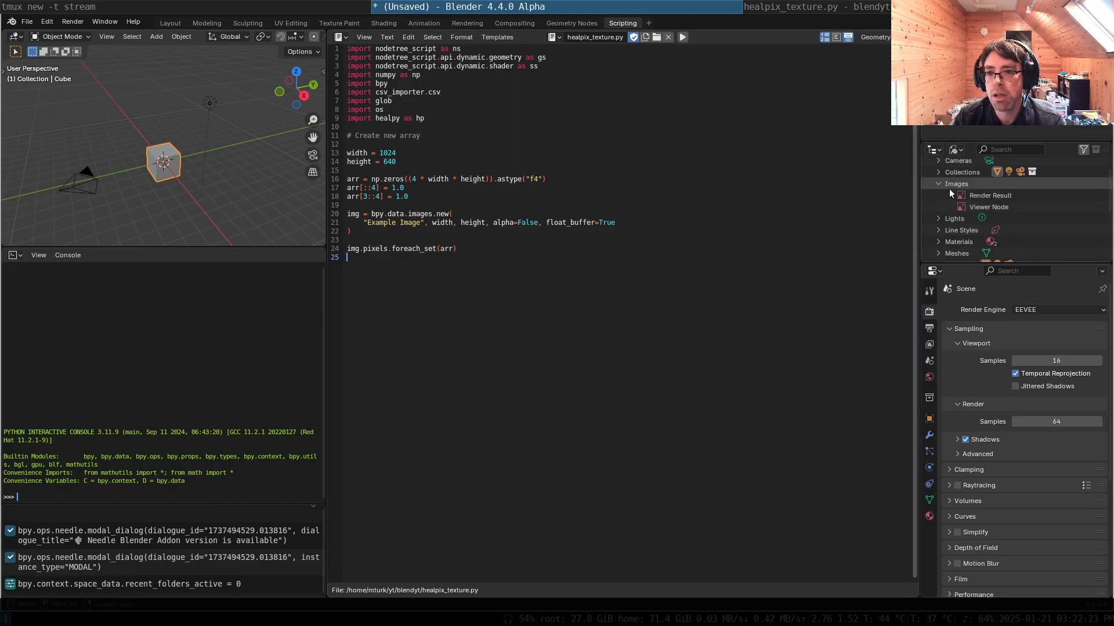
left_click(693, 38)
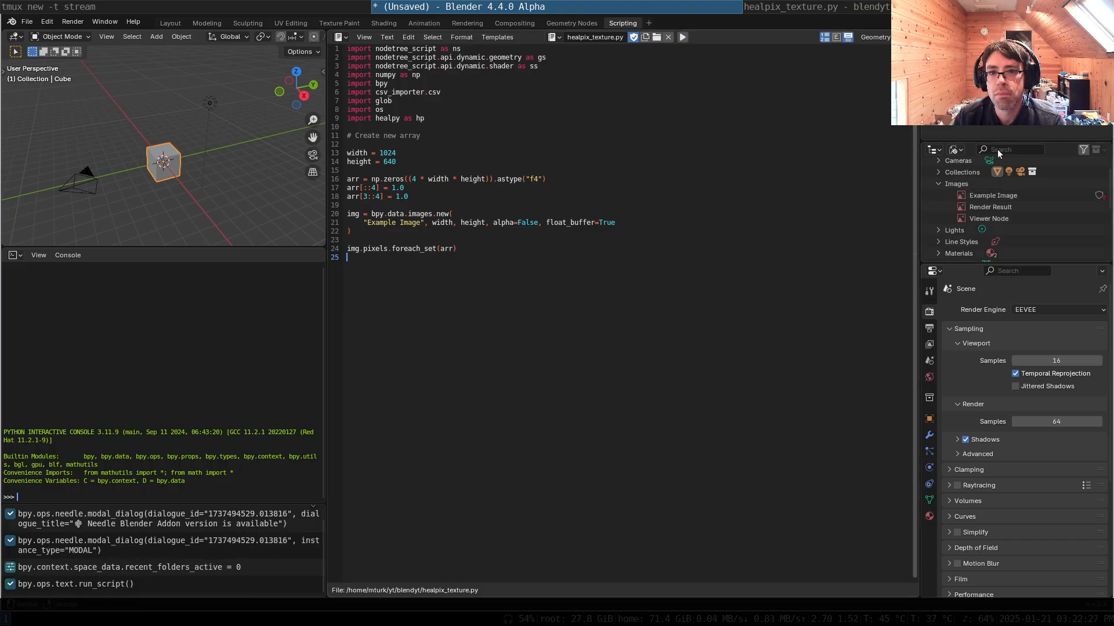
left_click(993, 195)
left_click(371, 223)
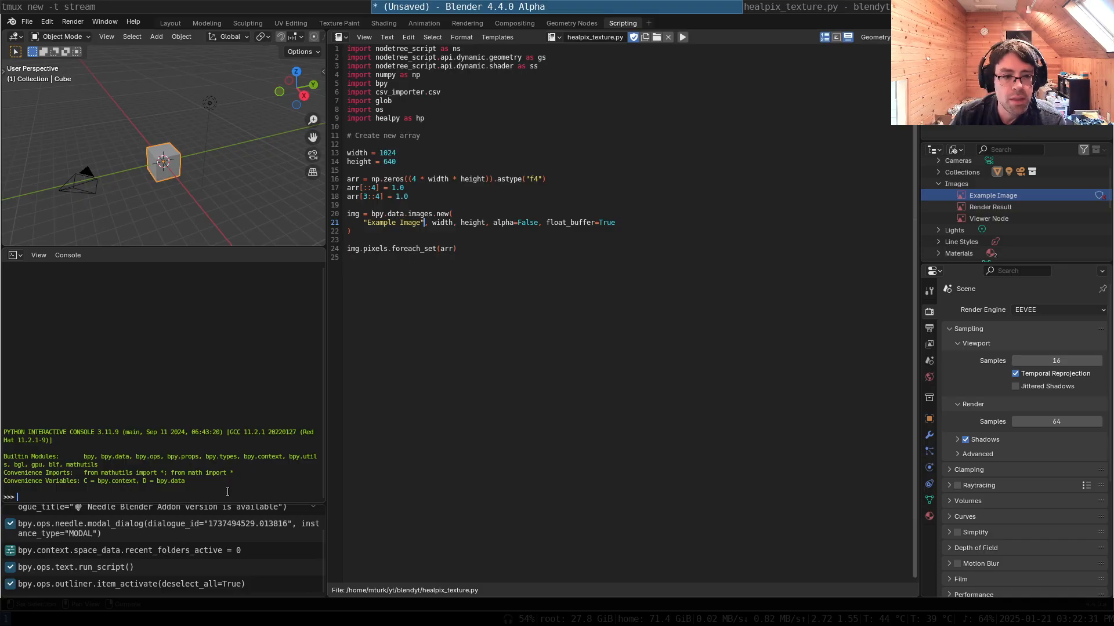
- Add an image-type empty to the scene in the Layout workspace
left_click(579, 22)
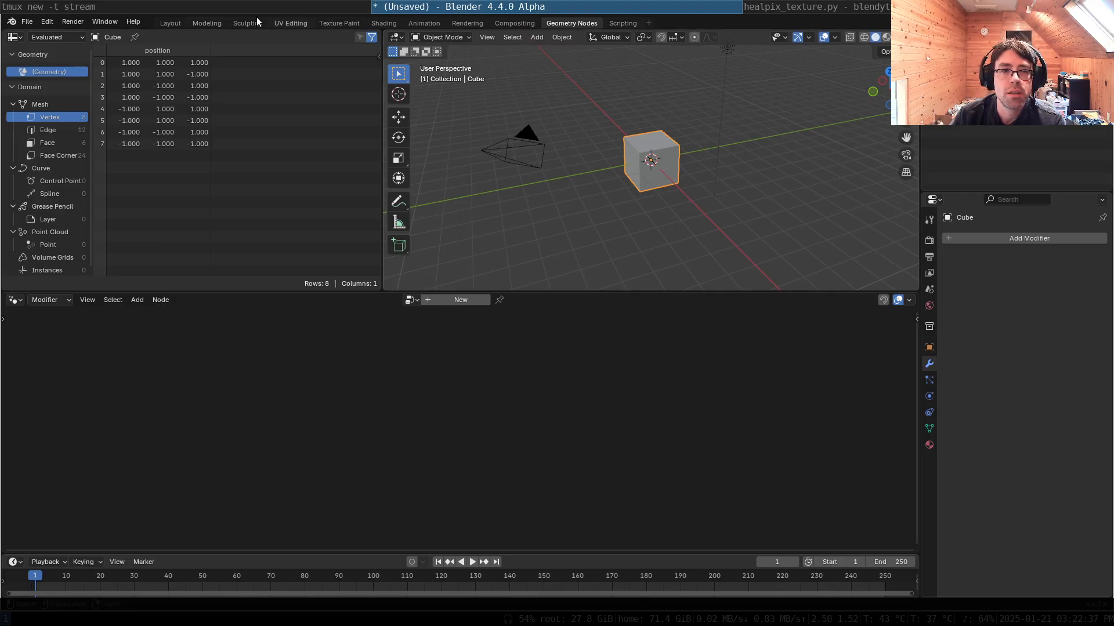
left_click(170, 23)
key("shift+a")
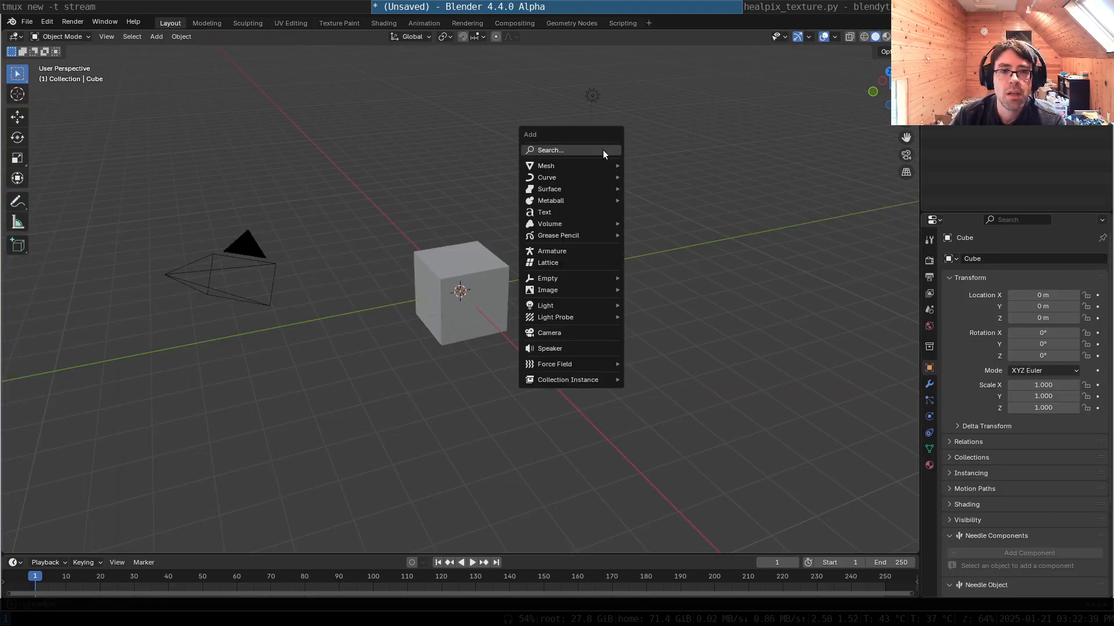
left_click(603, 150)
type("image")
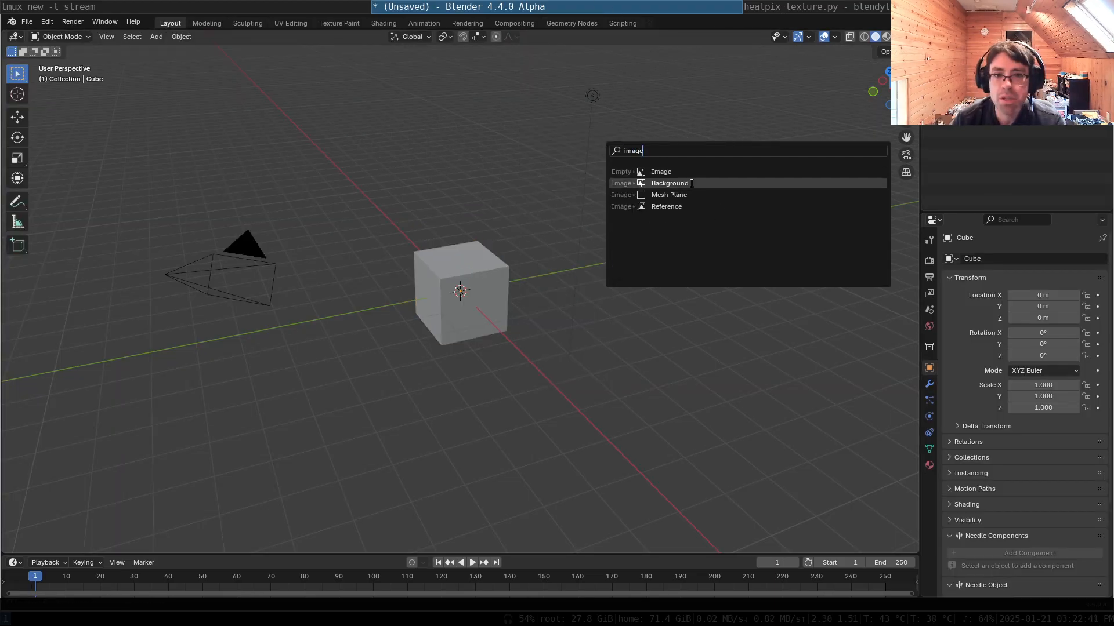
key("Return")
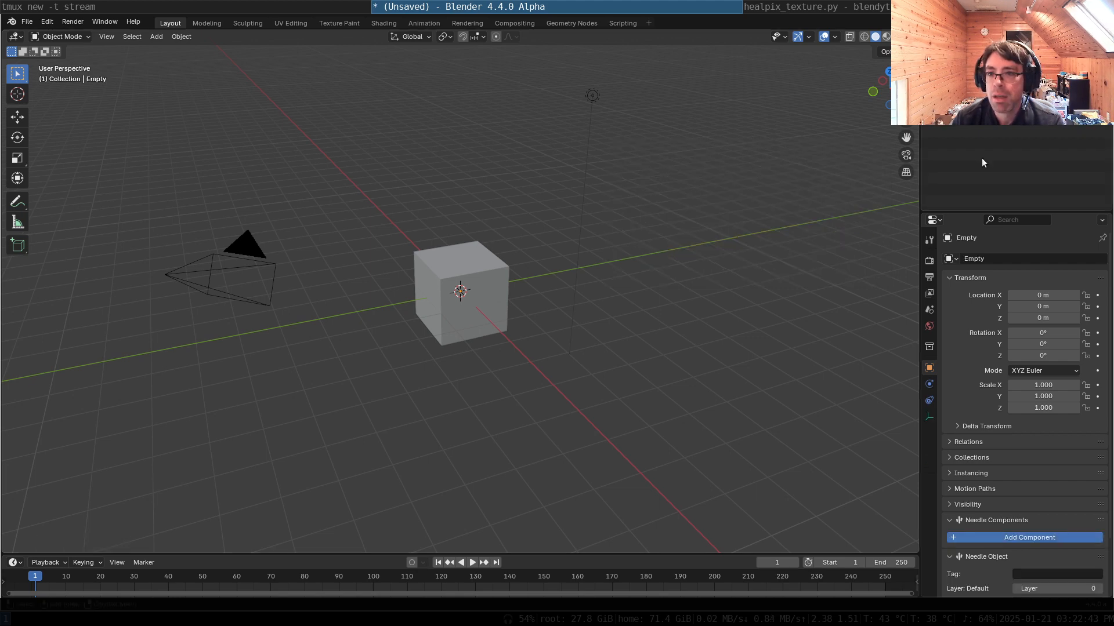
- Delete the default cube from the scene
scroll(981, 558, "down", 3)
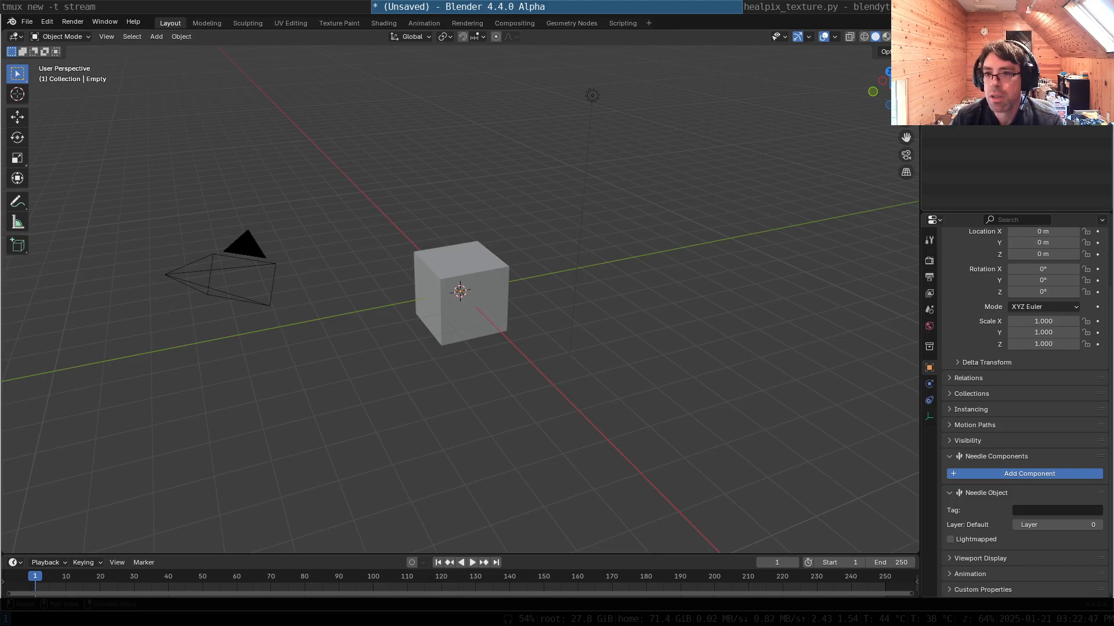
left_click(974, 85)
key("x")
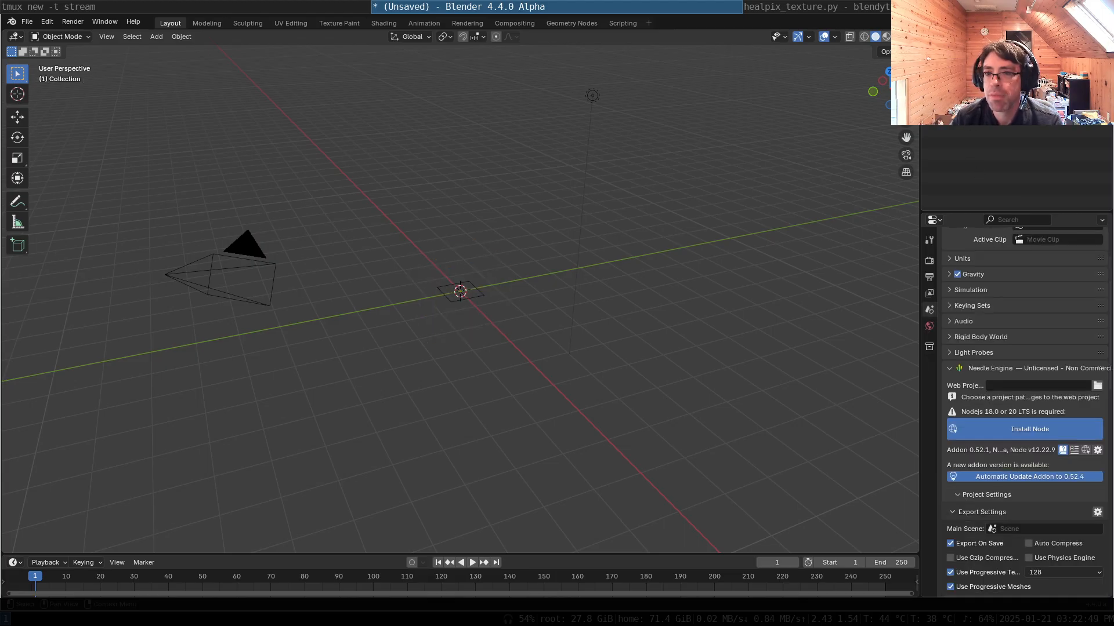
- Select the image empty and collapse the Needle Components and Needle Object sections of its object properties
scroll(489, 326, "up", 7)
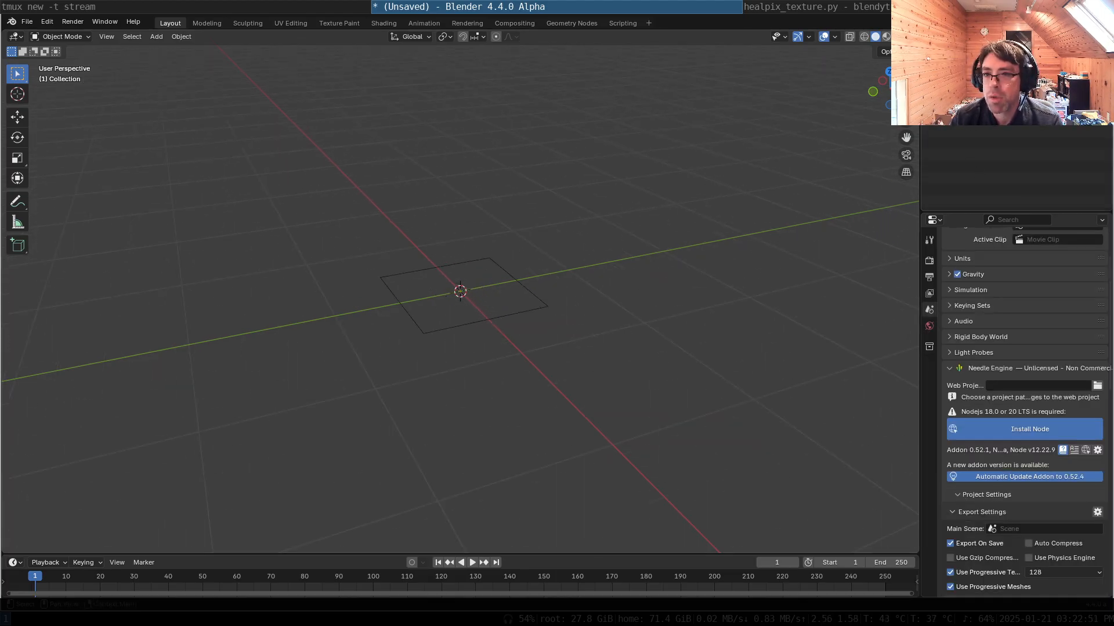
left_click(974, 85)
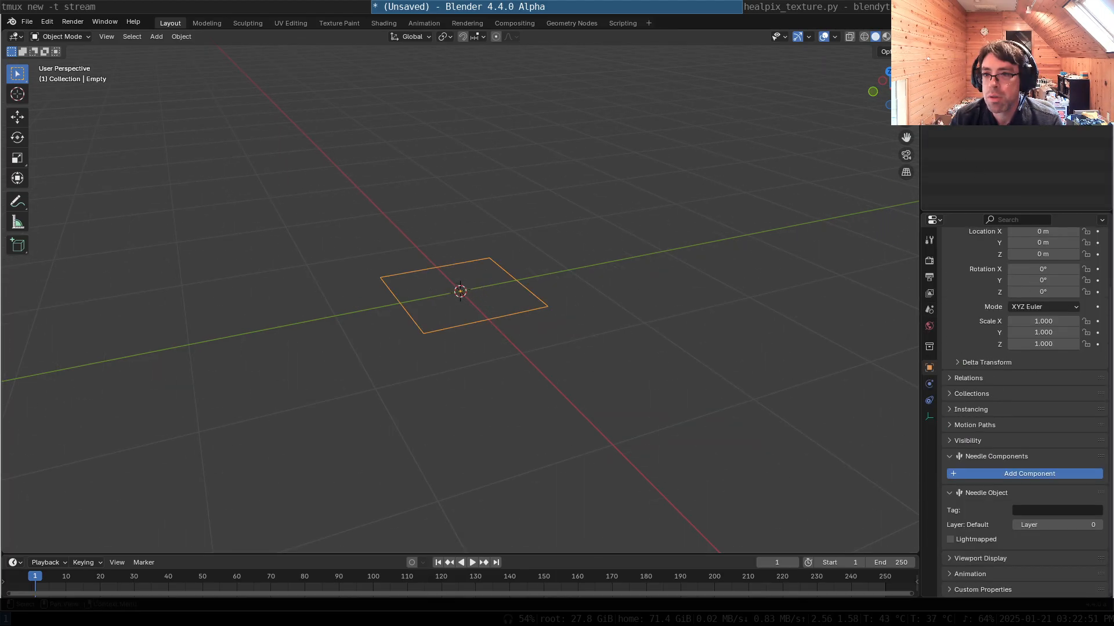
left_click(944, 456)
left_click(945, 493)
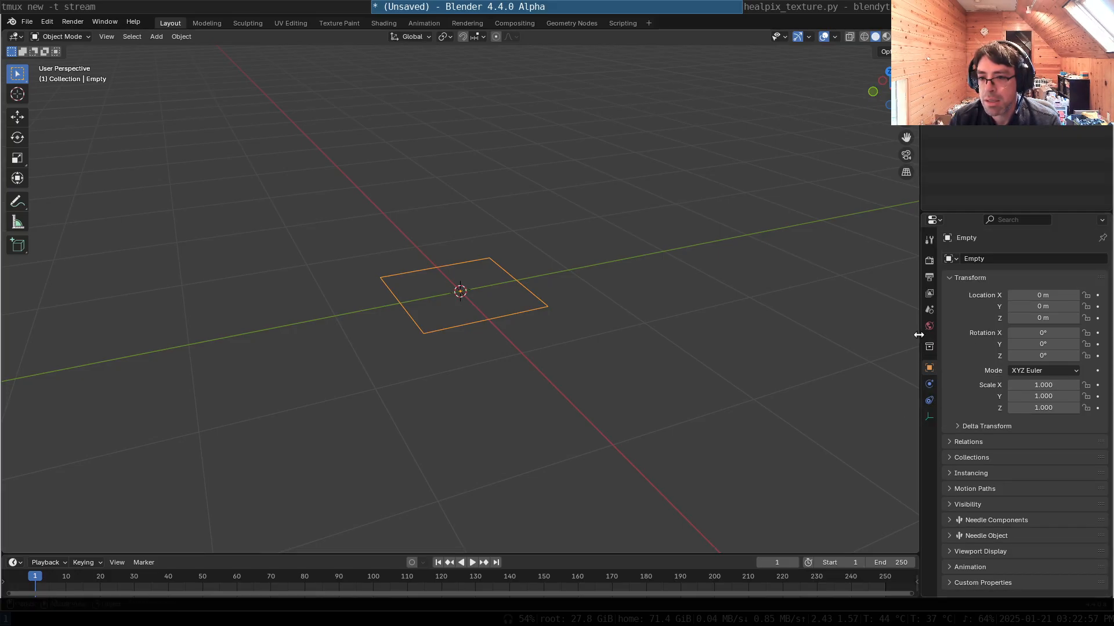
- Assign Example Image as the empty's image in its object data properties
left_click(930, 421)
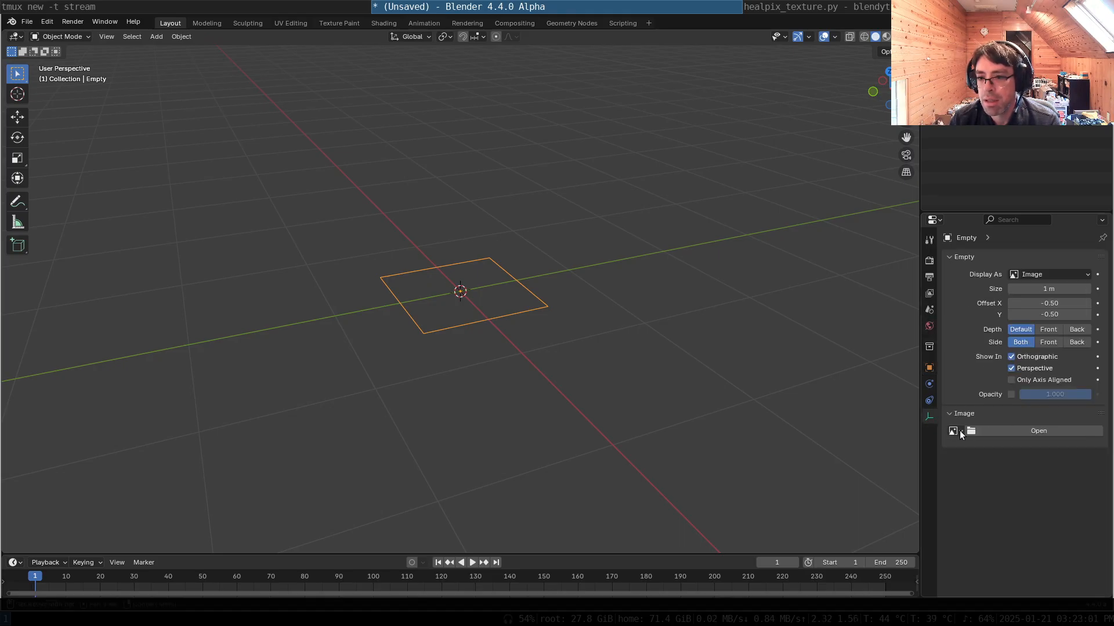
left_click(954, 431)
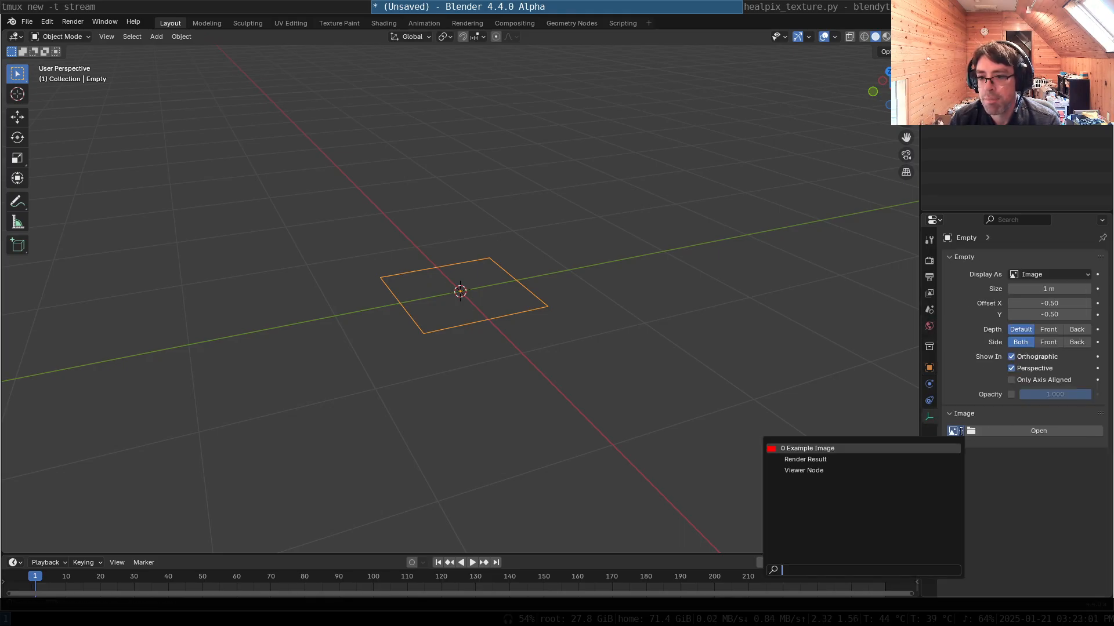
left_click(831, 449)
middle_click_drag(514, 455, 626, 394)
mouse_move(729, 284)
middle_mouse_down()
mouse_move(542, 221)
mouse_move(625, 270)
mouse_move(670, 274)
middle_mouse_up()
- Switch to healpix_texture.py in Visual Studio Code and place the cursor on the np.zeros line
left_click(881, 4)
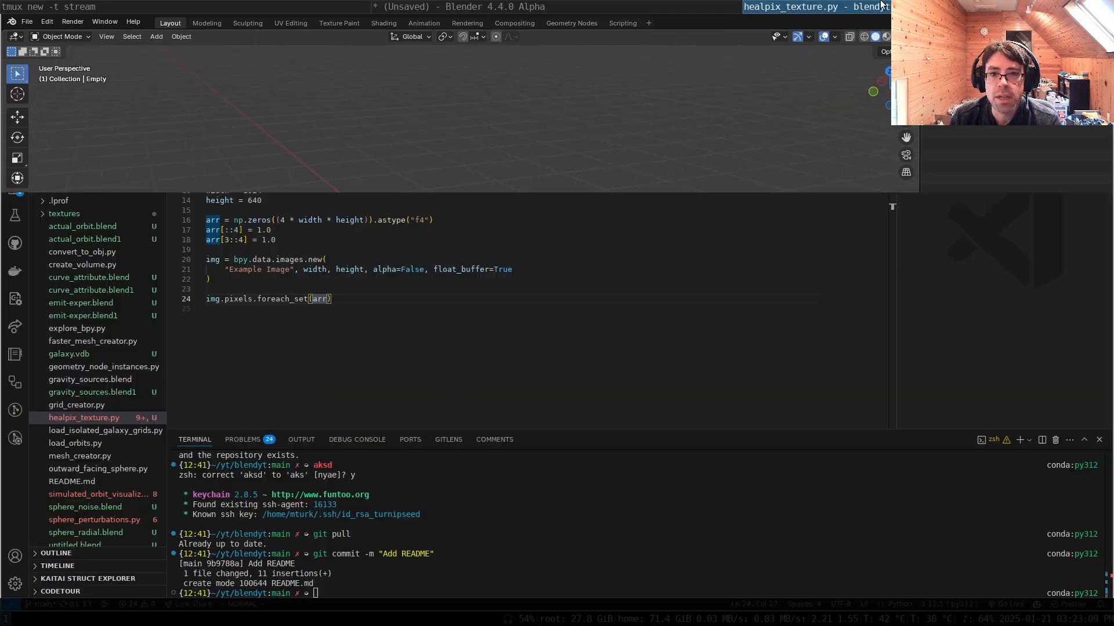
left_click(369, 209)
key("j")
key("j")
key("k")
key("k")
key("k")
key("k")
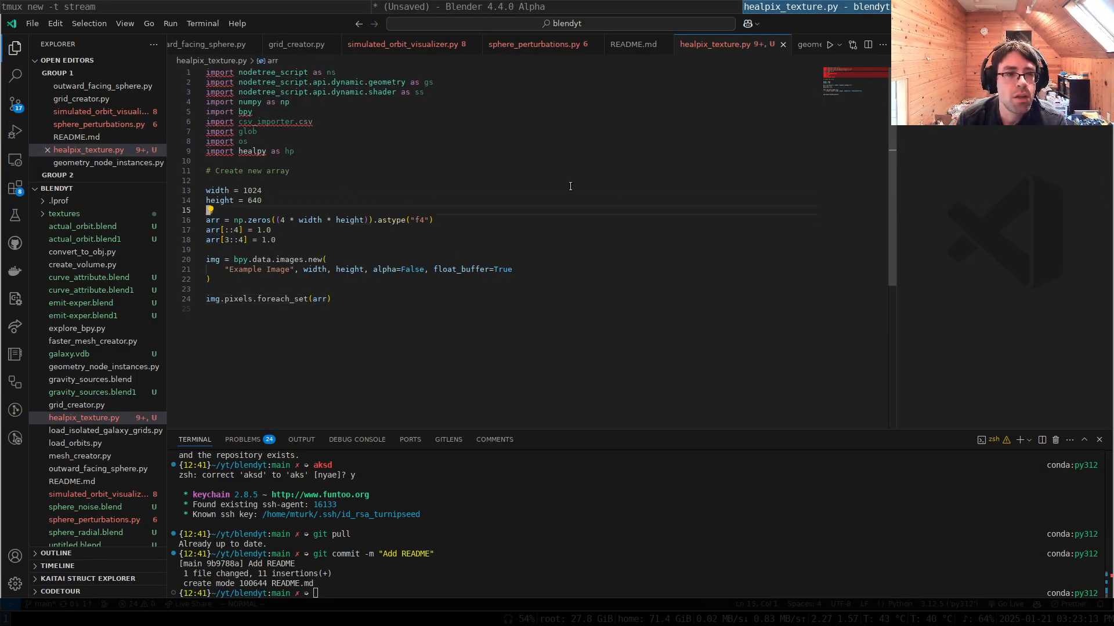
key("j")
key("j")
key("j")
key("j")
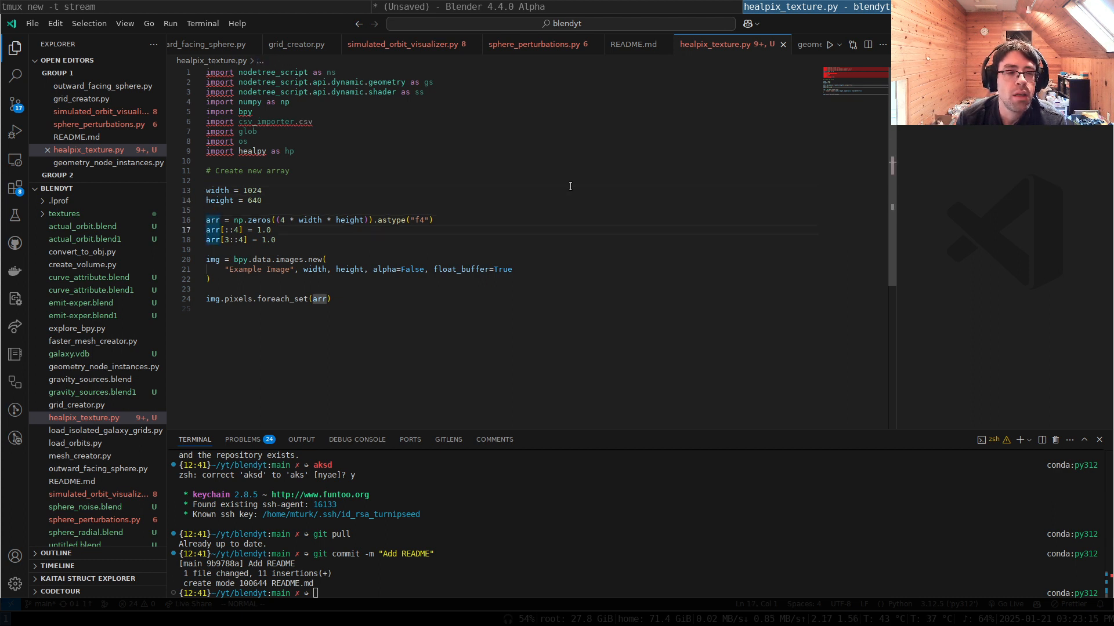
key("k")
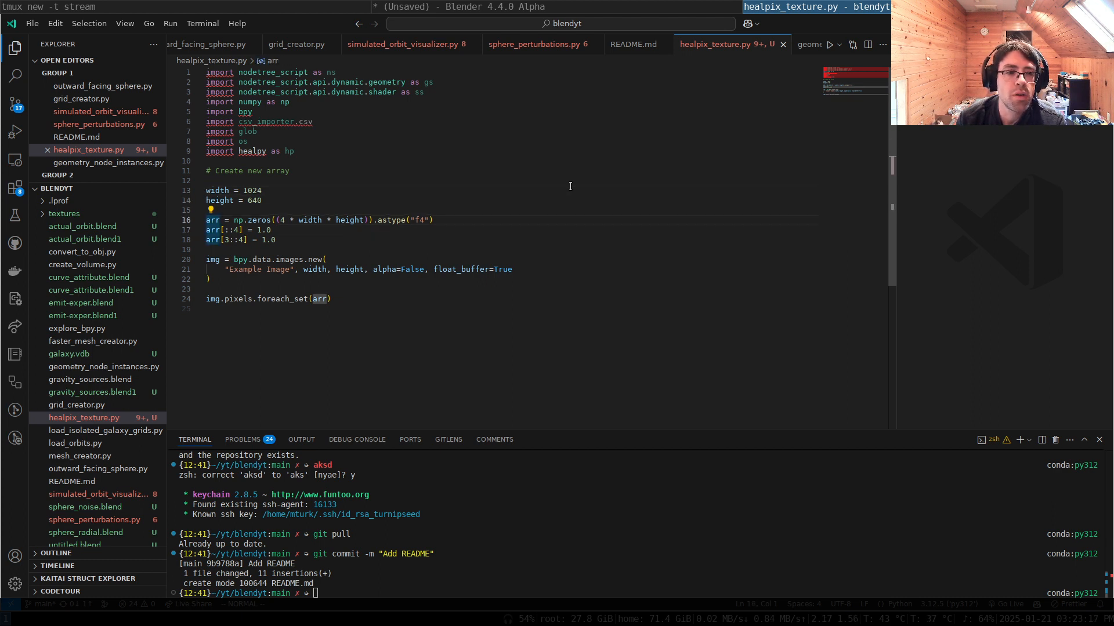
- Add the expression np.mgrid[0.0:1.0:width*1j, 0.0:1.0:height*1j] below the np.zeros line, set off by blank lines
key("o")
key("Return")
key("Return")
key("Up")
type("np.mg")
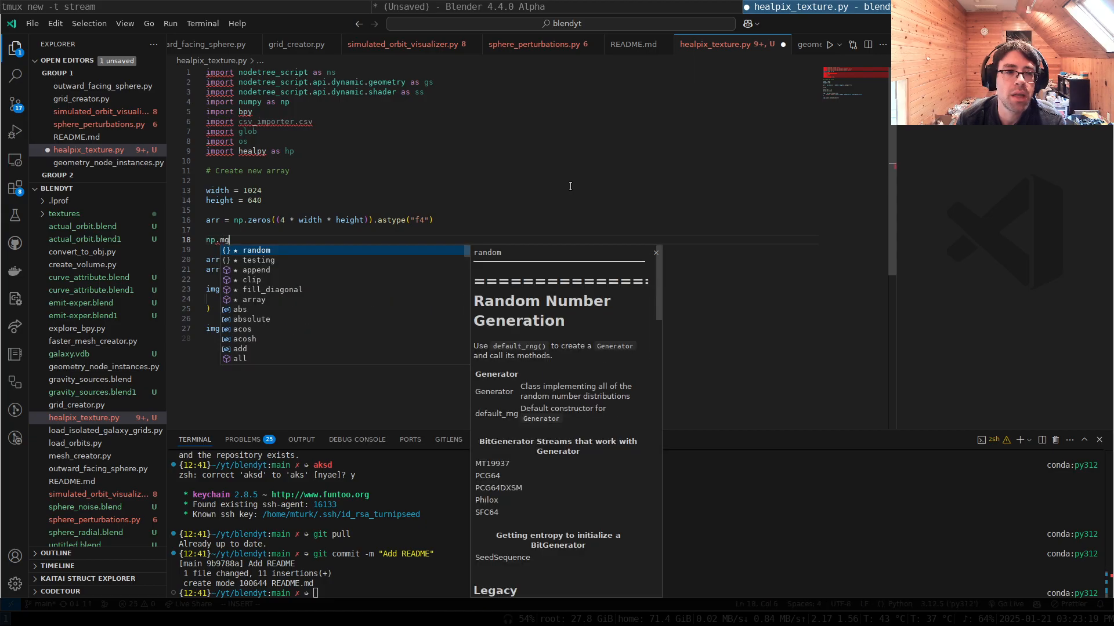
type("rid[0.0")
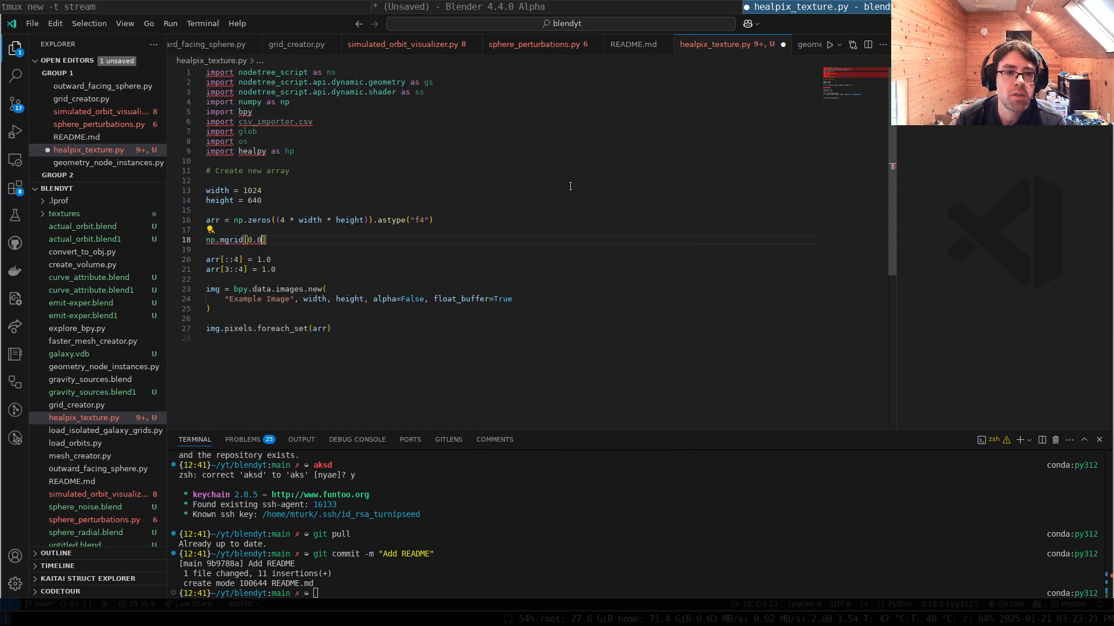
key("BackSpace")
key("BackSpace")
key("BackSpace")
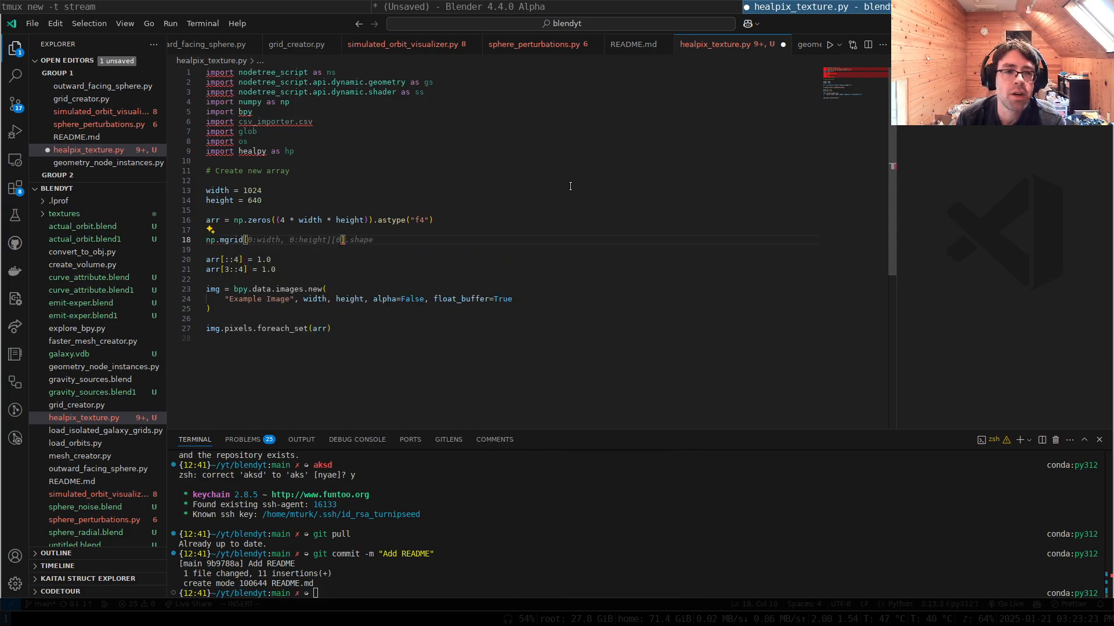
type("0.0:1.0:")
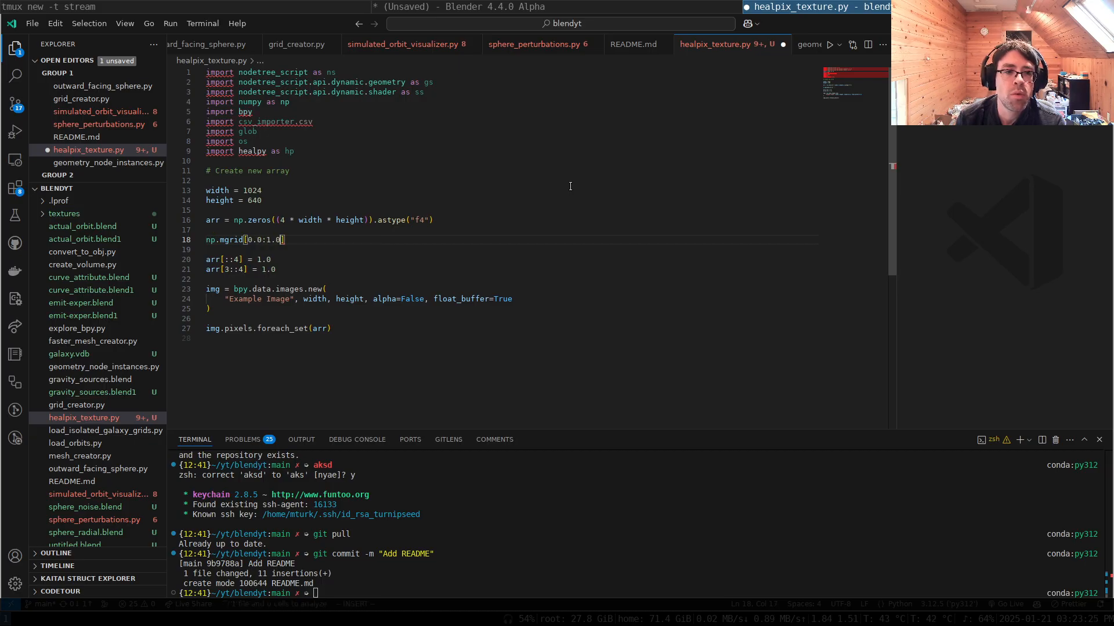
type("width*")
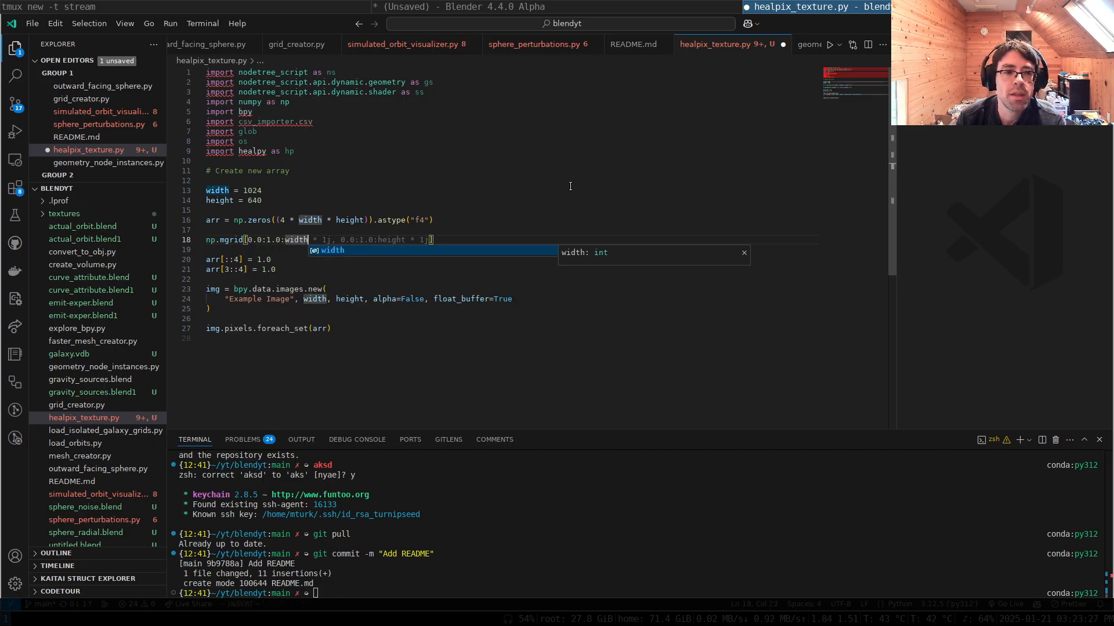
type("1j, 0.0:1.0:height*")
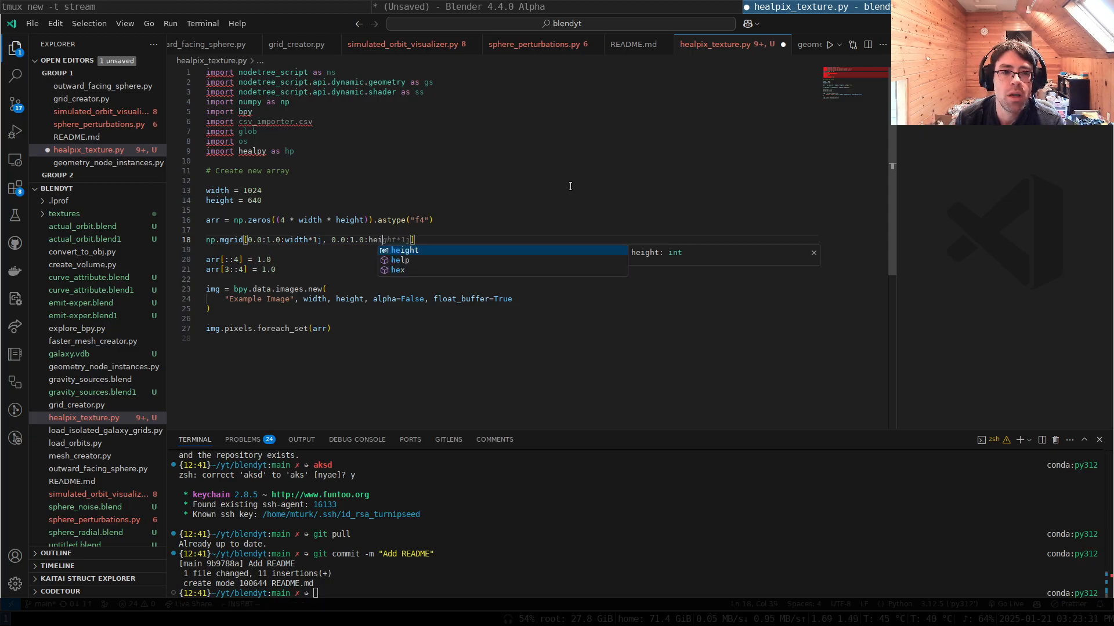
type("1j]")
- Assign the mgrid expression to x, y and insert an empty line beneath it
key("shift+i")
type("x, y =")
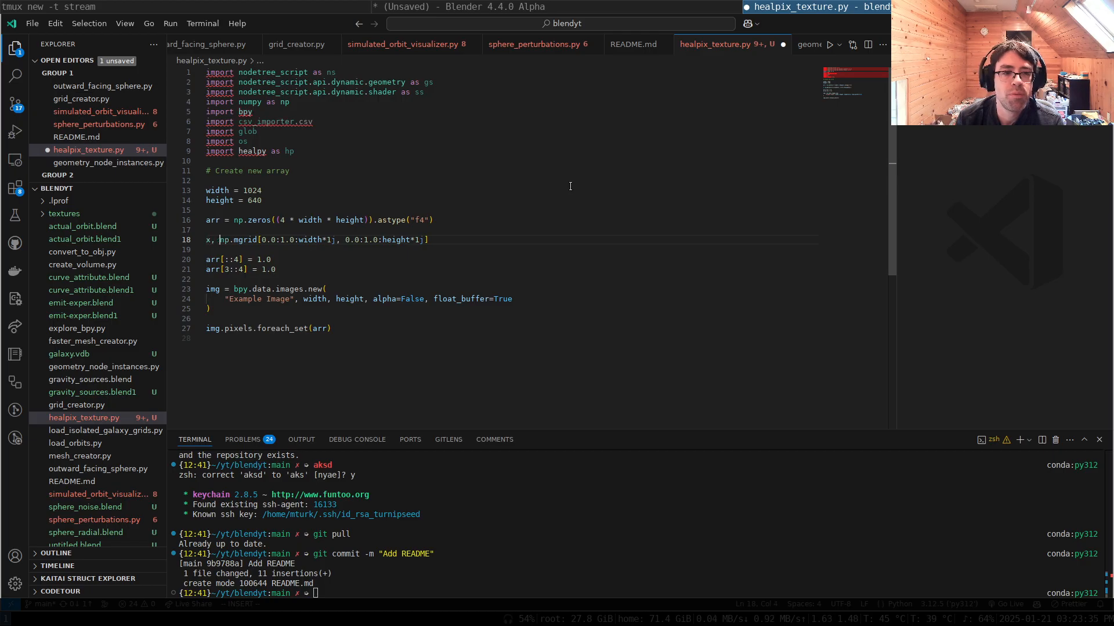
key("Escape")
key("j")
key("j")
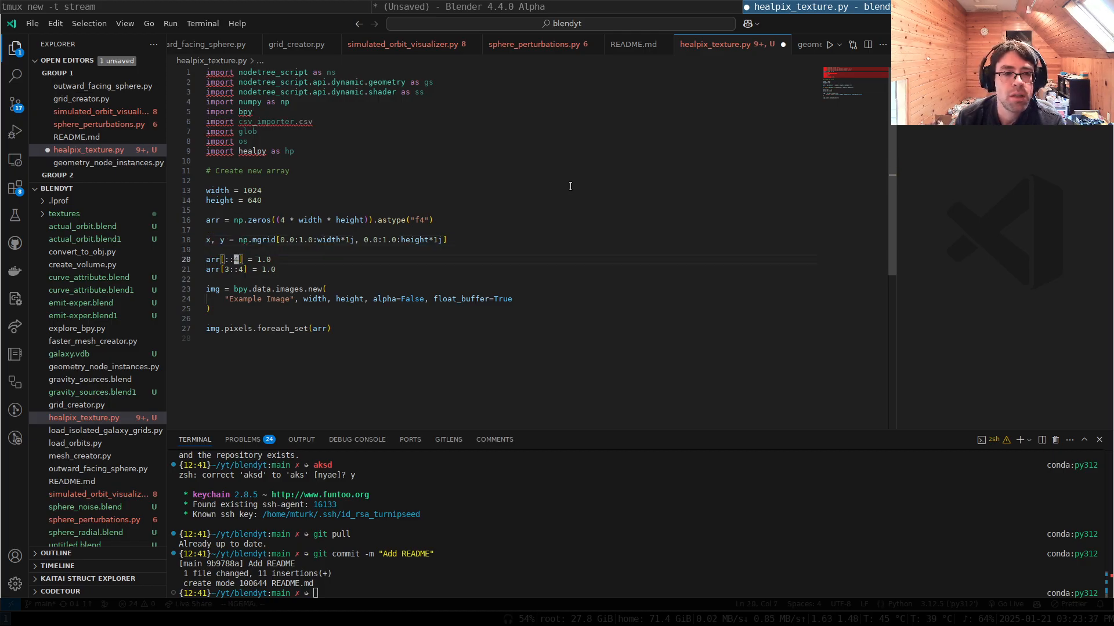
key("k")
key("k")
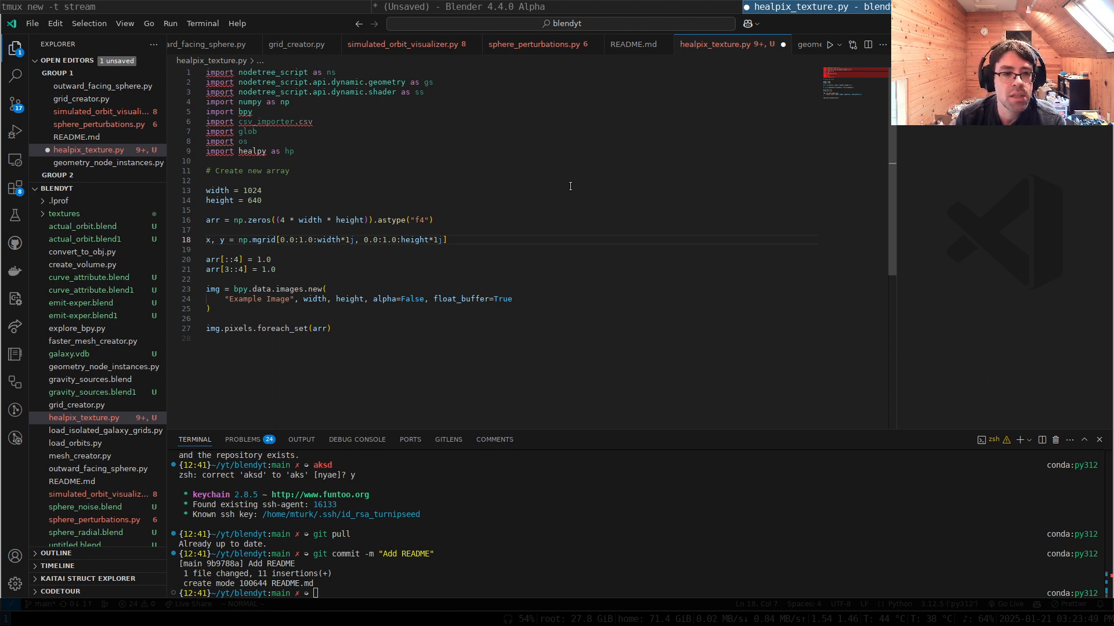
key("o")
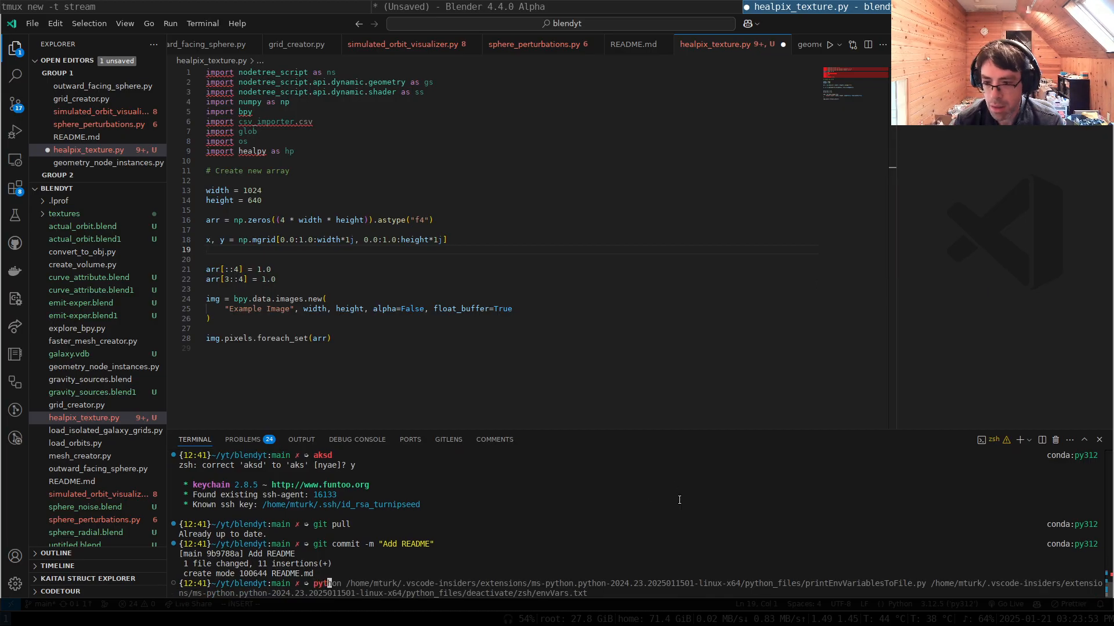
- Start a Python session in the integrated terminal and import numpy as np
key("Return")
type("importn ump")
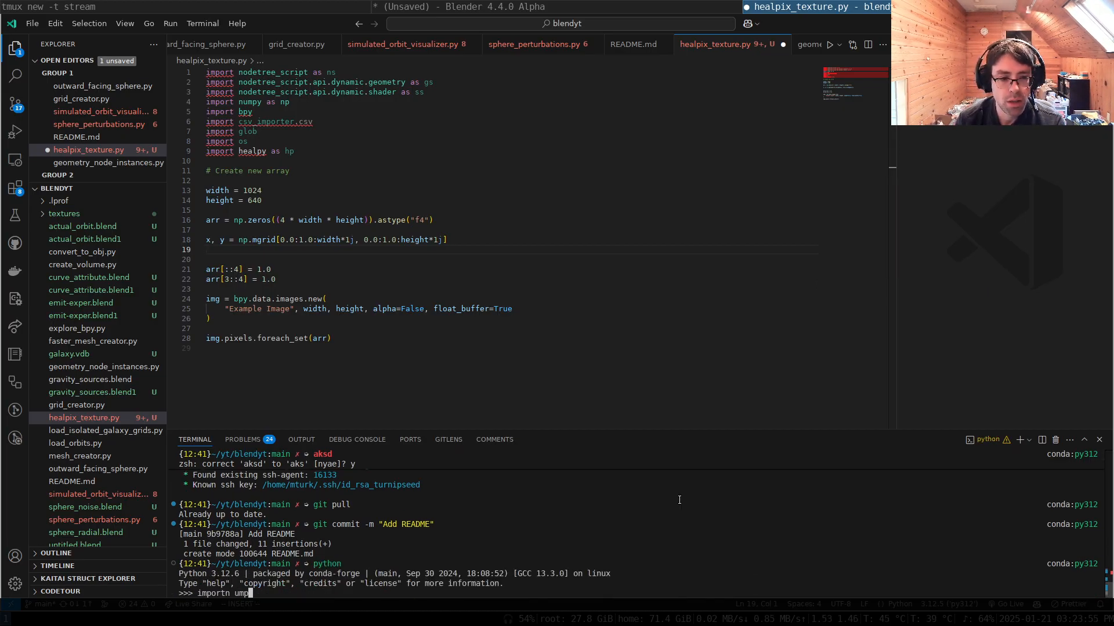
key("BackSpace")
key("BackSpace")
key("BackSpace")
key("BackSpace")
key("BackSpace")
type("numpy as np")
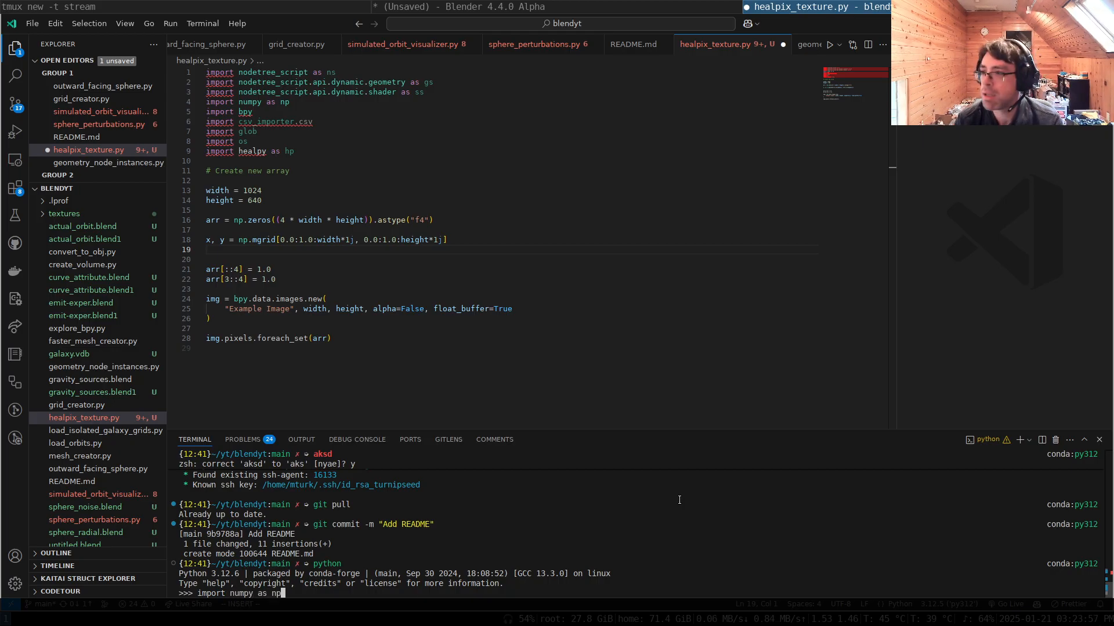
key("Return")
- Evaluate np.mgrid[0.0:1.0:1024j] in the Python session and examine the first values of the output
type("np.mgrid[")
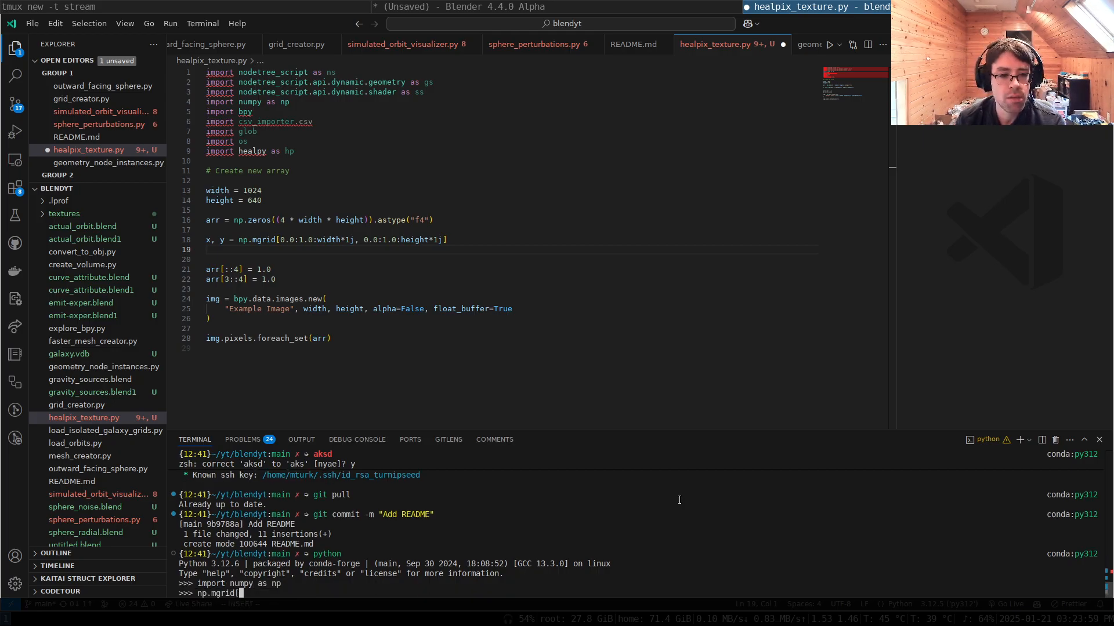
type("0.0:10.")
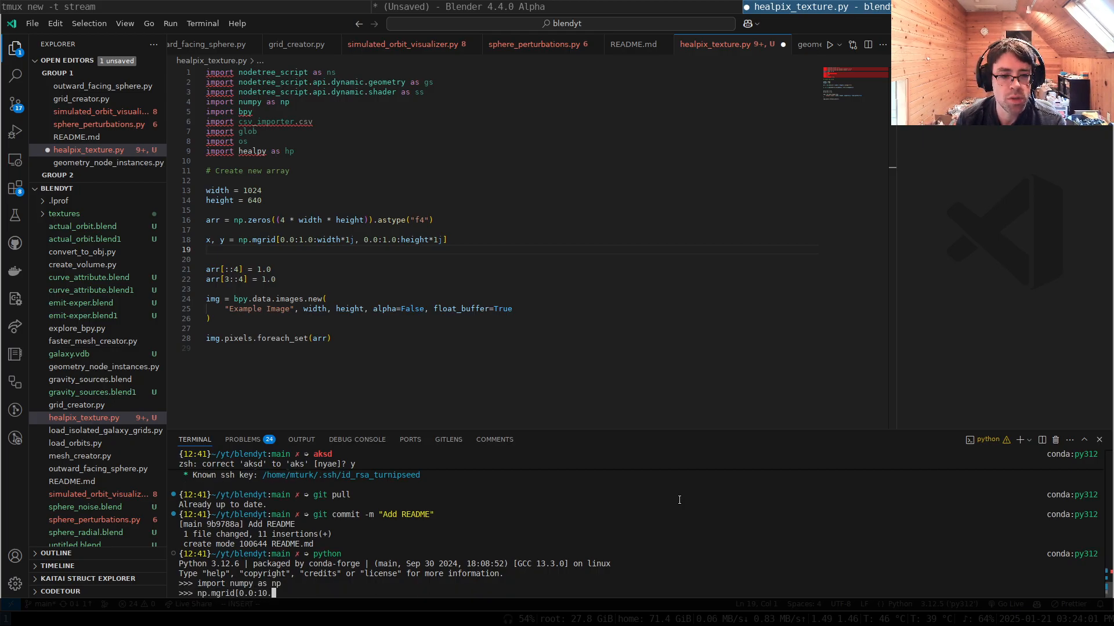
key("BackSpace")
key("BackSpace")
type(".0:1024j]\\")
key("Return")
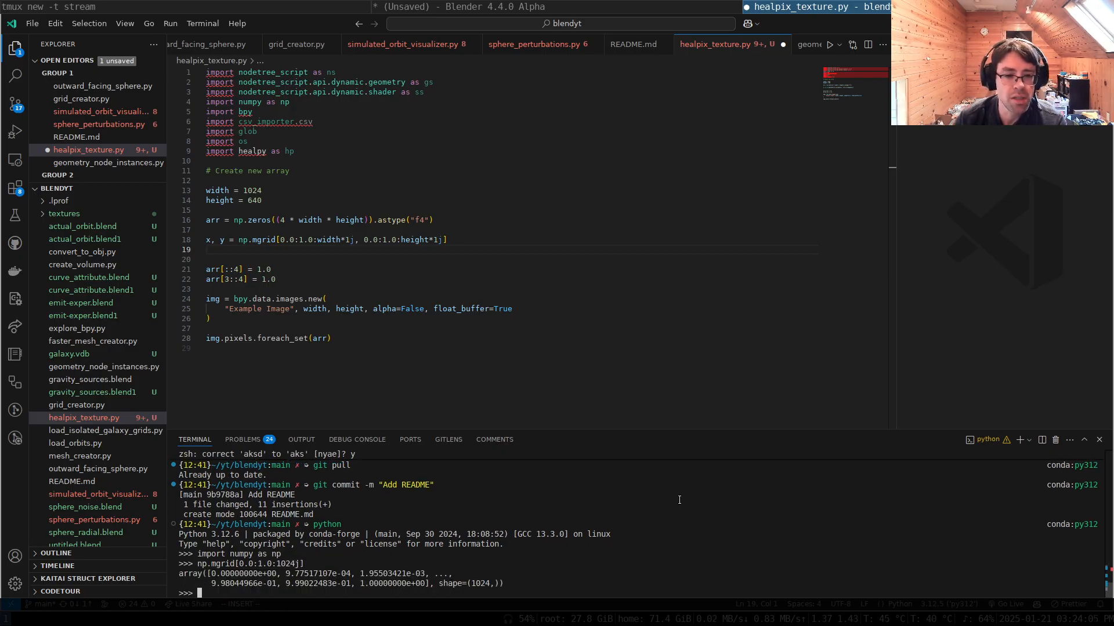
left_click_drag(207, 574, 335, 573)
left_click(436, 537)
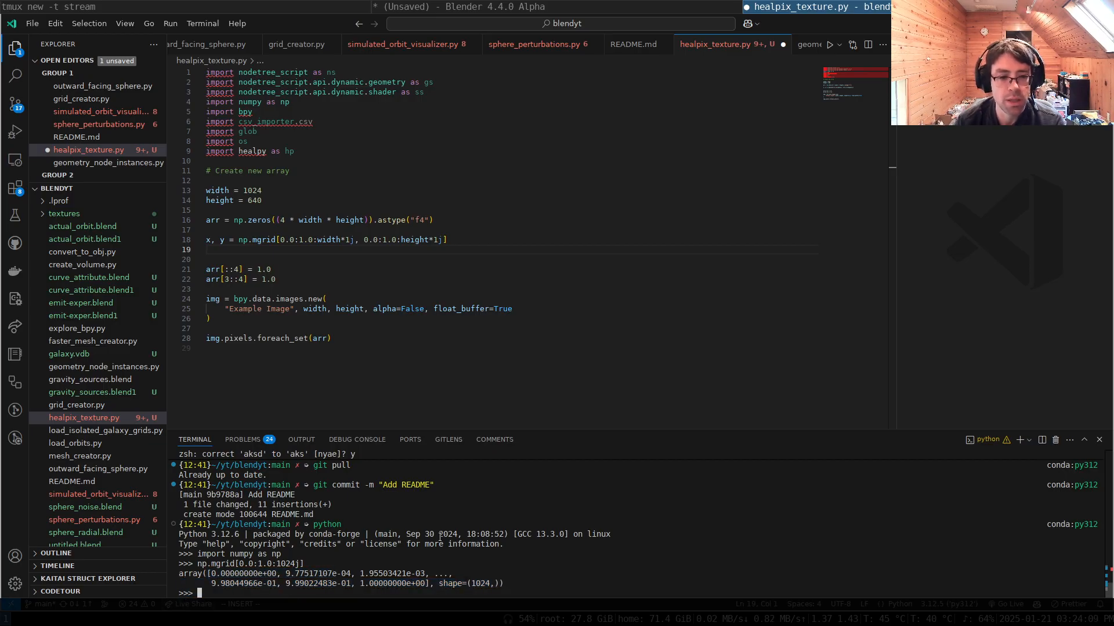
- Evaluate the two-dimensional grid np.mgrid[0.0:1.0:1024j, 0.0:1.0:640j] in the Python session
key("Up")
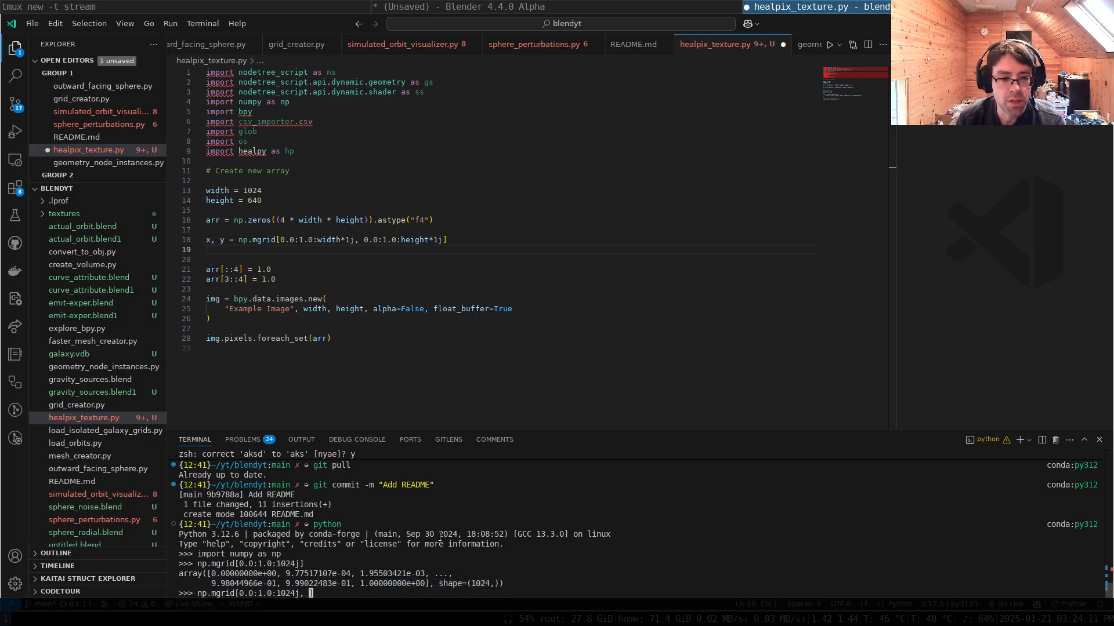
type(", 0.0:1.")
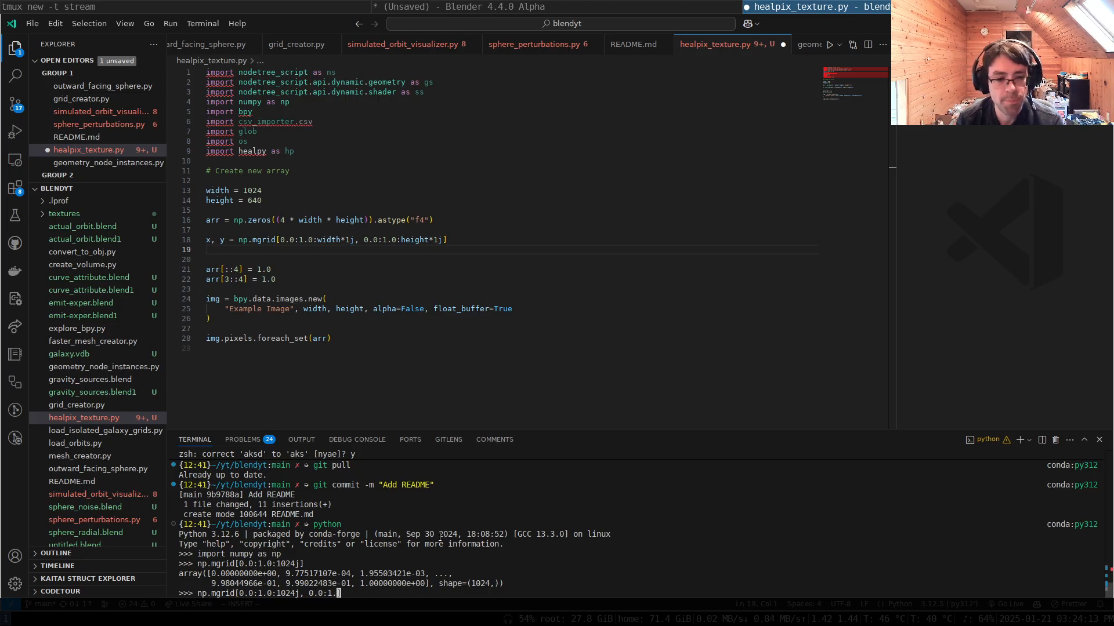
type("0:640j]")
key("Return")
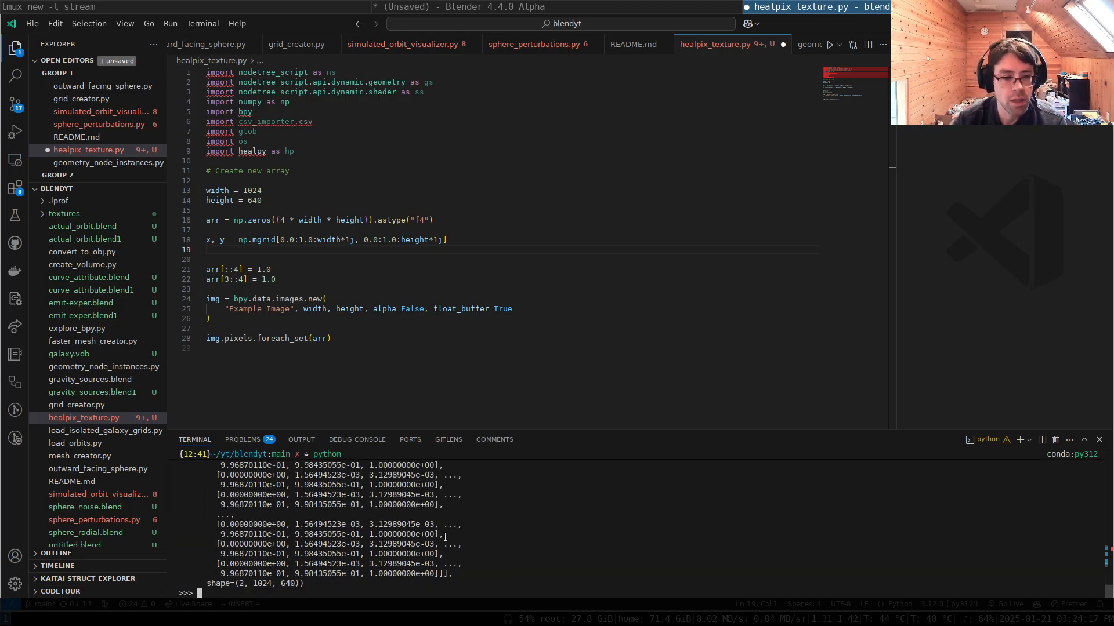
- Assign the two-dimensional grid to r, g in the Python session and check the shape of both arrays
key("Up")
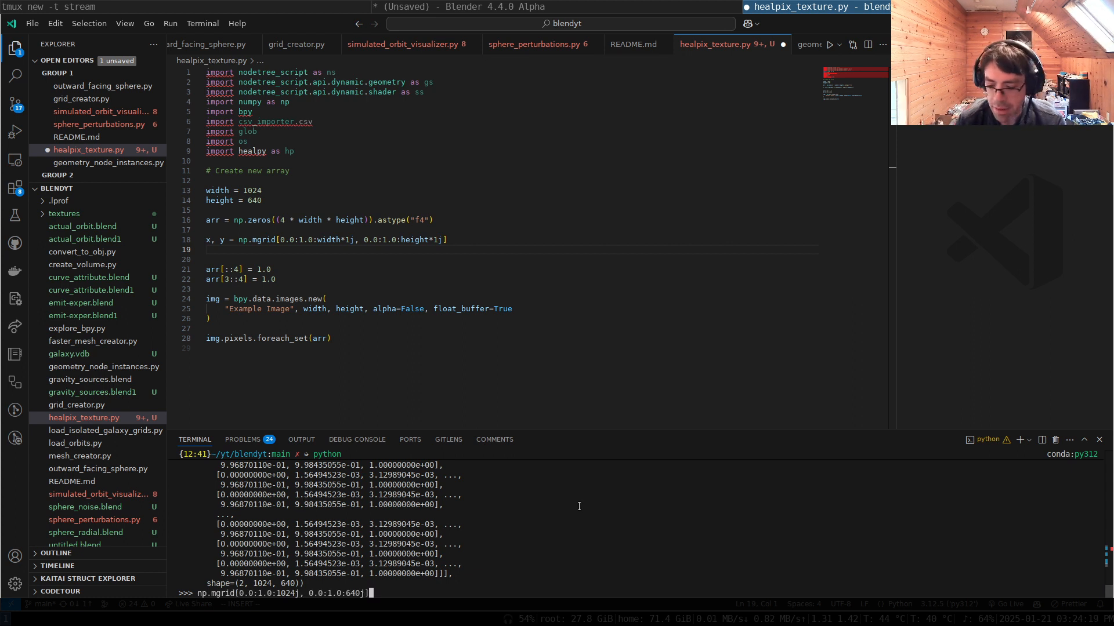
type("r, g =")
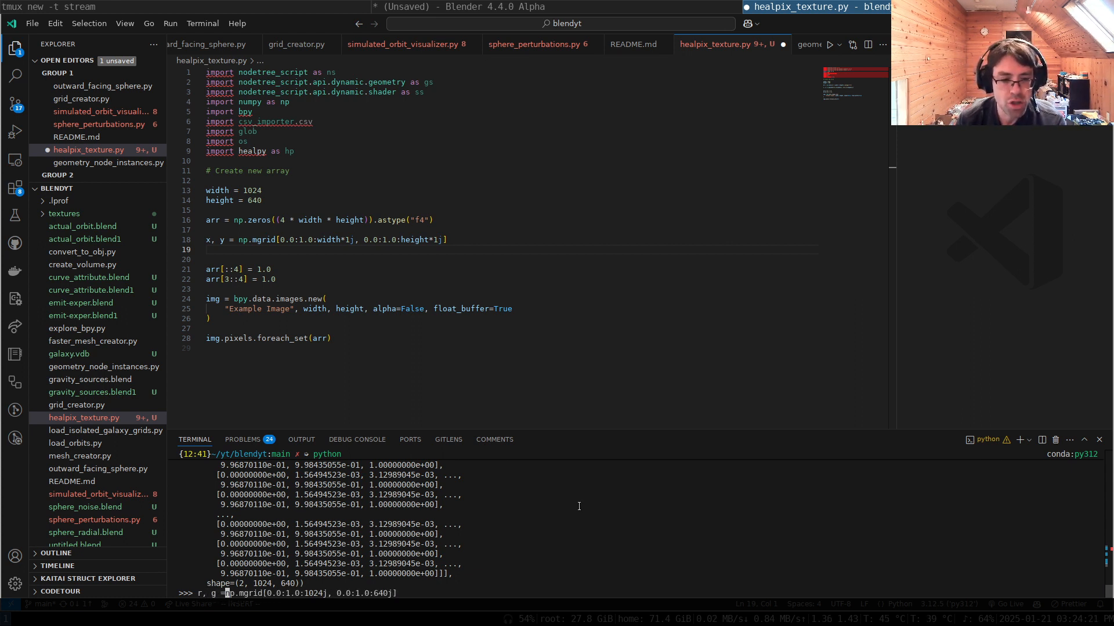
key("Return")
type("r.shape")
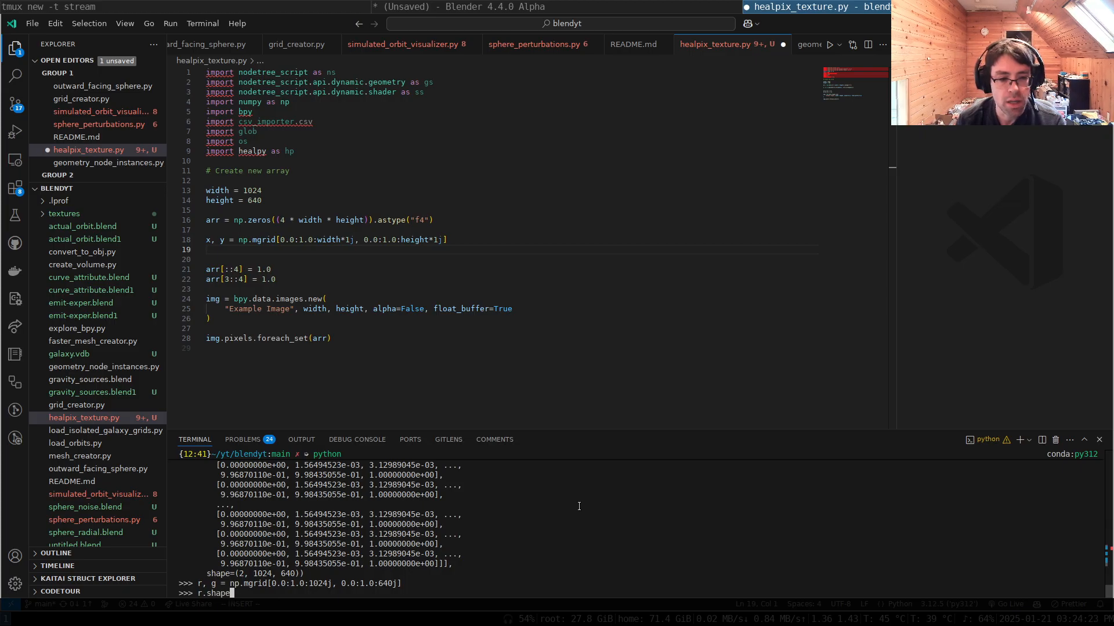
key("Return")
type("g.shape")
key("Return")
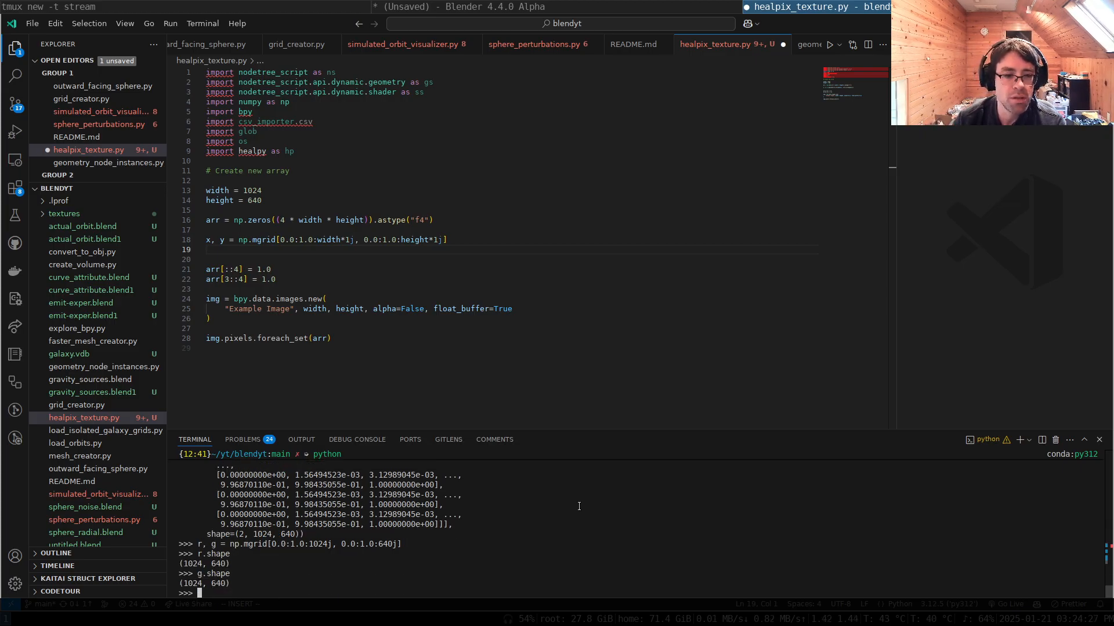
- Remove the "4 *" factor from the np.zeros size in healpix_texture.py
left_click(528, 238)
key("k")
key("k")
key("0")
key("h")
key("h")
key("d")
key("w")
key("d")
key("w")
- Try to change the np.zeros size from a product to a comma-separated shape tuple starting with width, height
key("w")
key("w")
key("w")
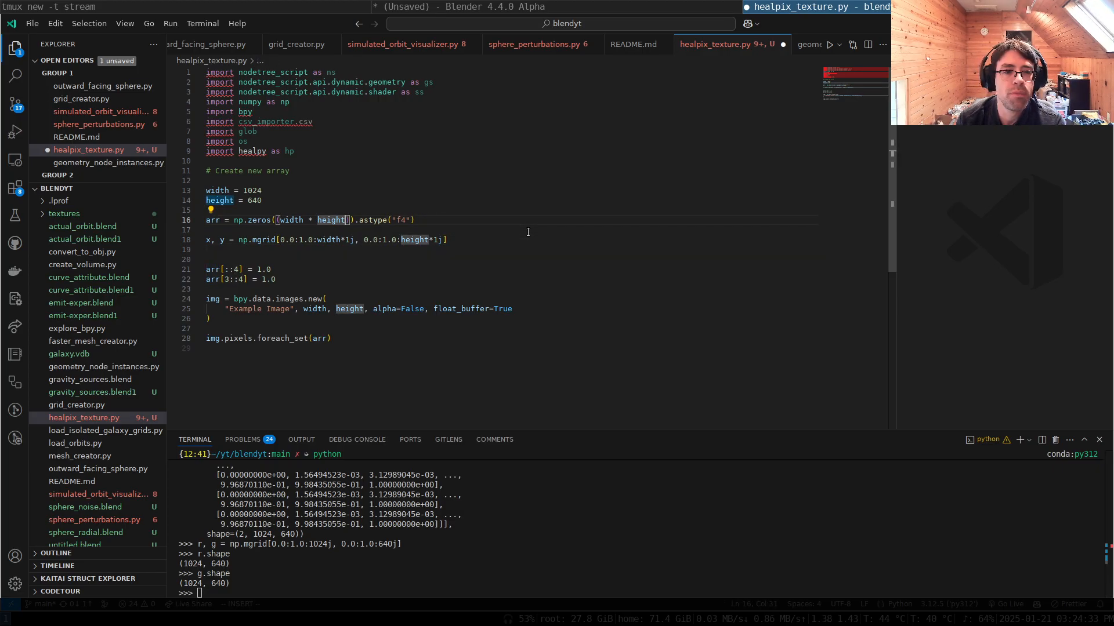
type(",")
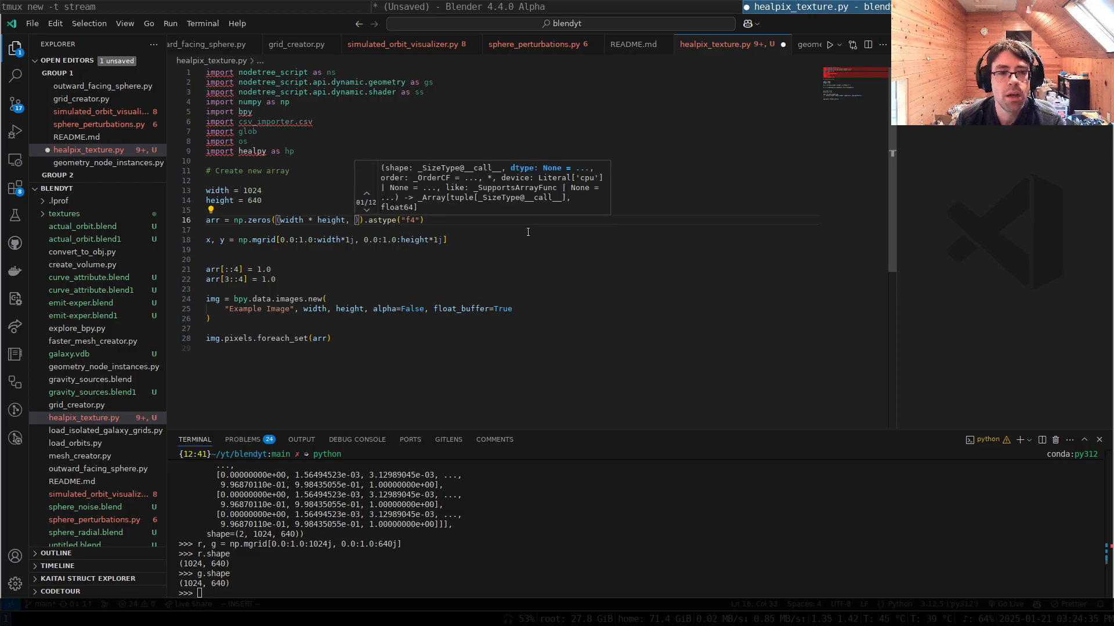
key("Escape")
key("b")
key("b")
key("x")
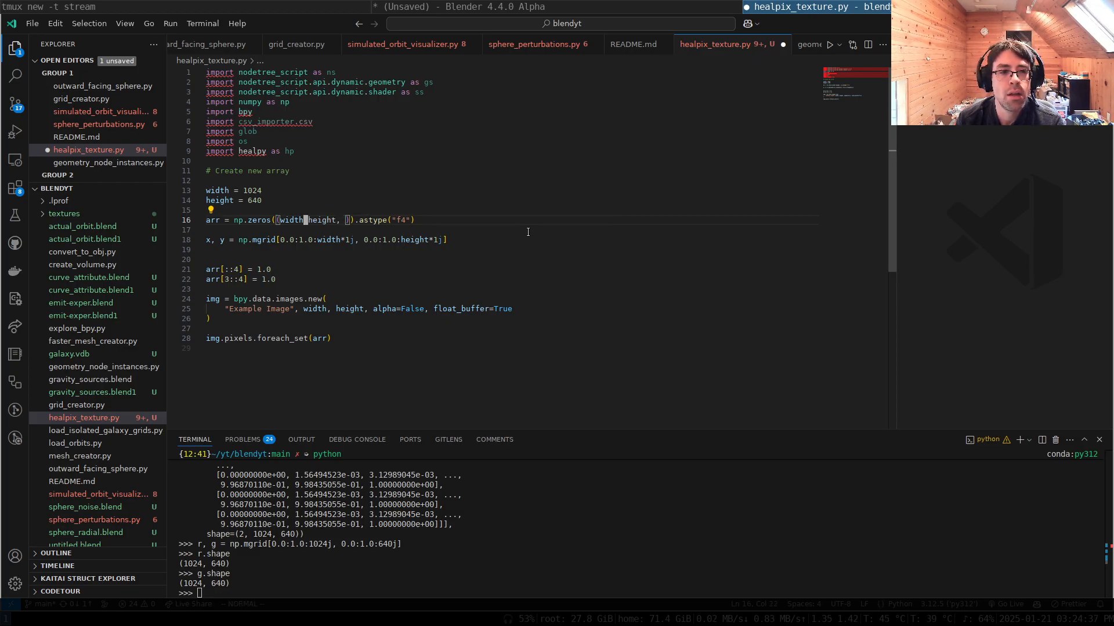
key("r")
key("comma")
key("f")
key("parenright")
key("i")
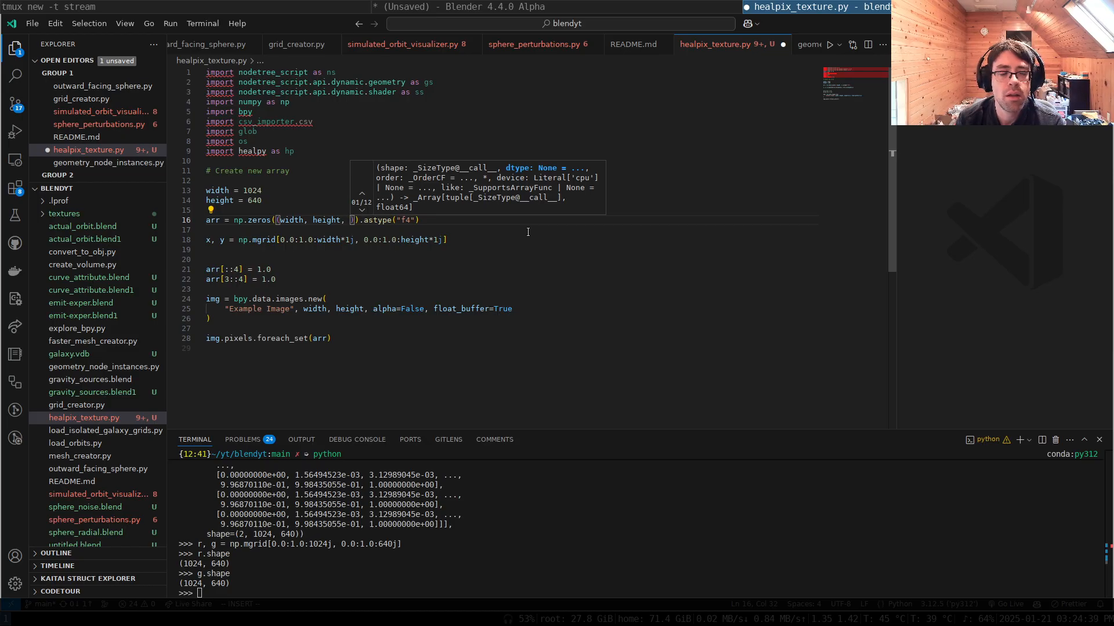
- Undo the np.zeros size edits, including the removal of the "4 *" factor
key("Escape")
key("u")
key("u")
key("u")
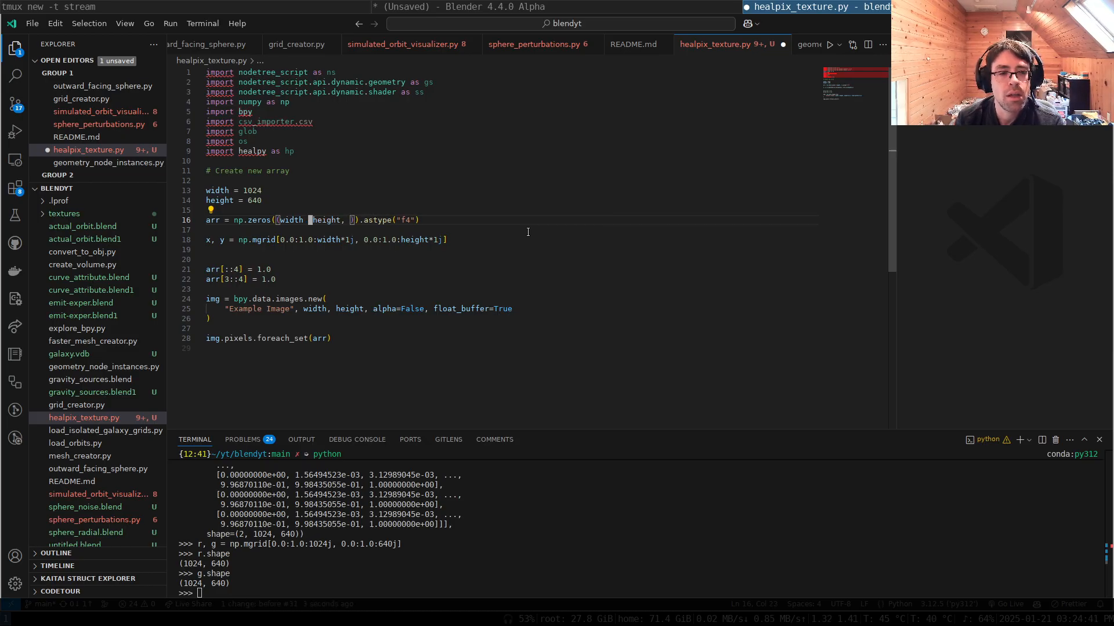
key("u")
key("u")
key("u")
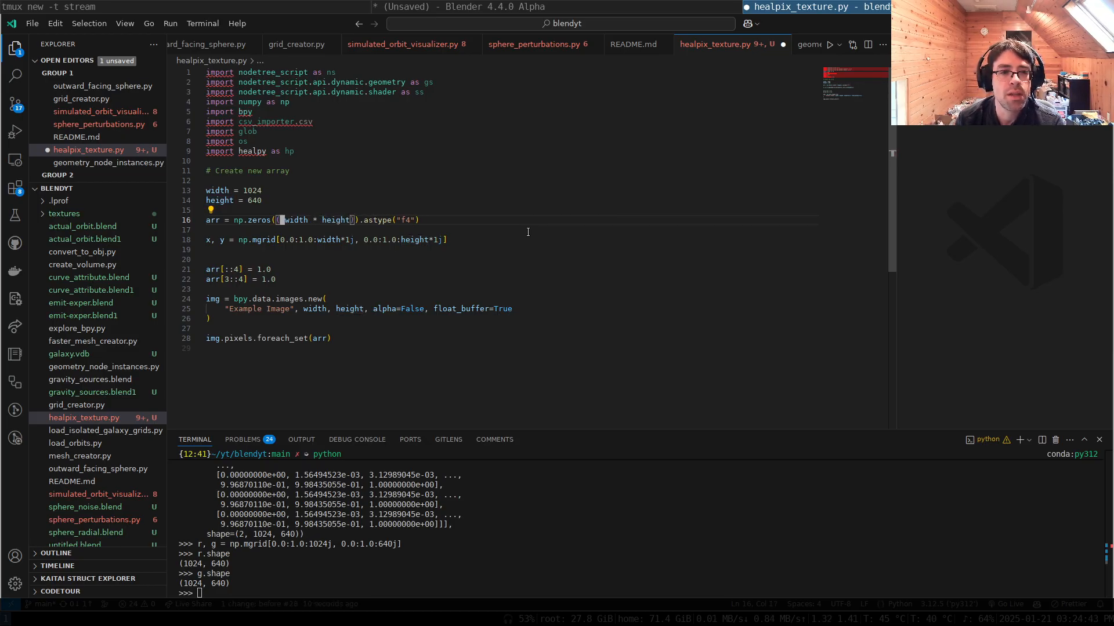
key("j")
key("u")
- Rewrite the arr[::4] assignment as arr[0::4] = x.ravel()
key("j")
key("j")
key("j")
key("j")
key("j")
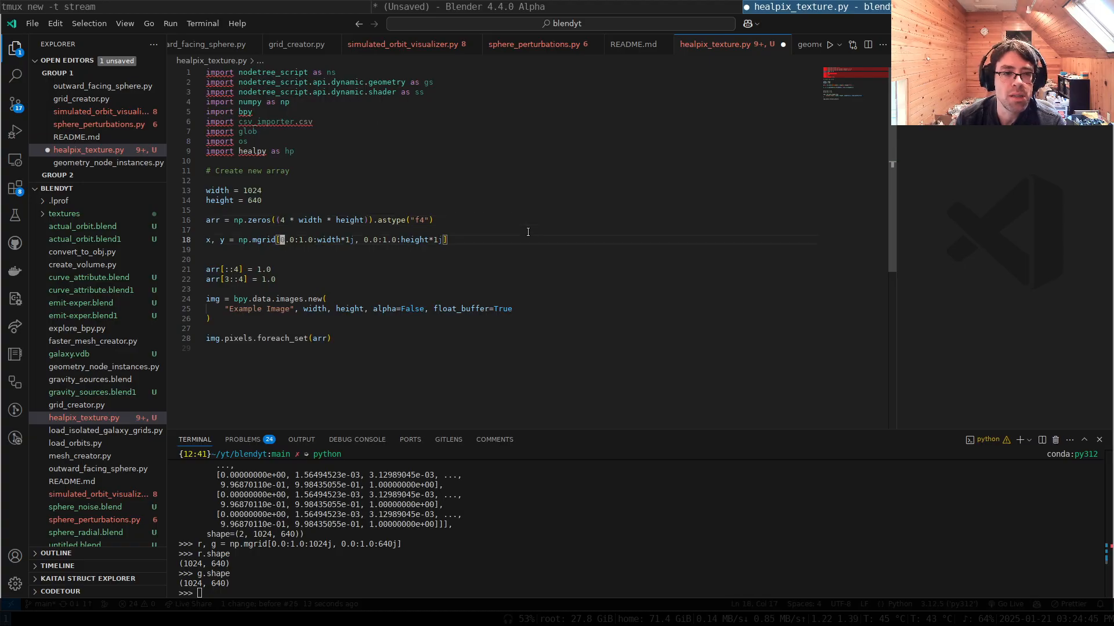
key("0")
key("c")
key("c")
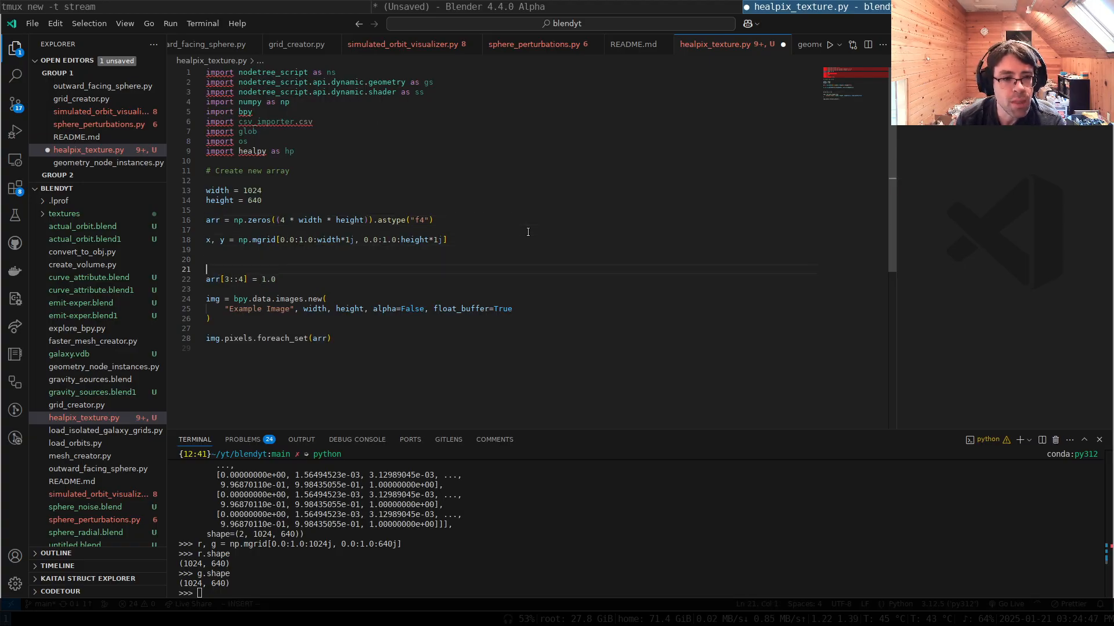
type("arr[::0")
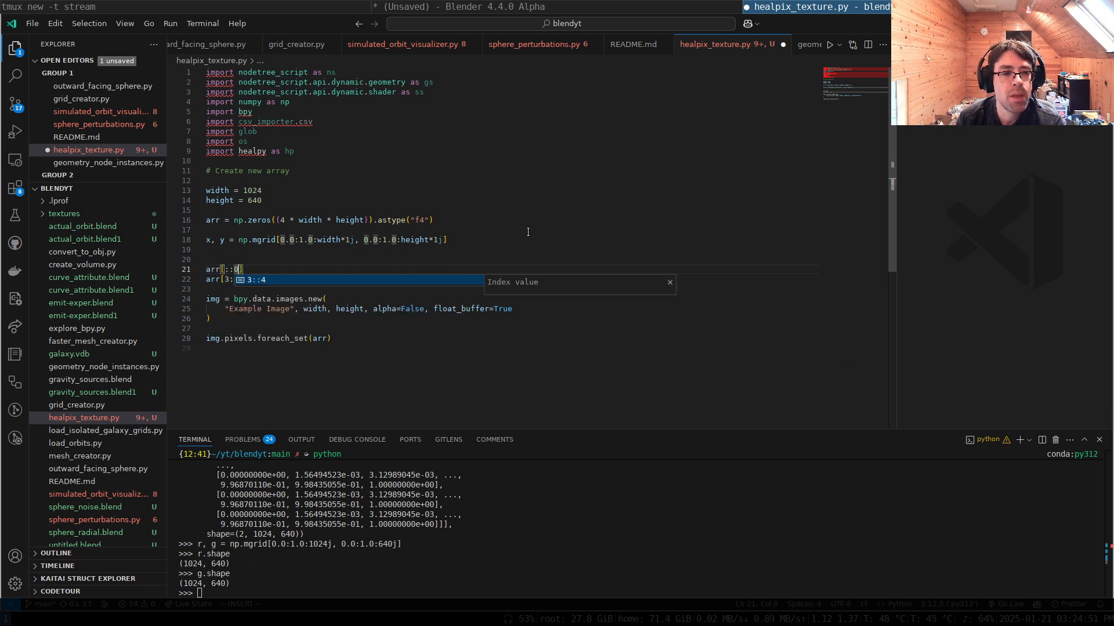
key("Escape")
key("r")
key("4")
key("h")
key("h")
type("i0")
key("Escape")
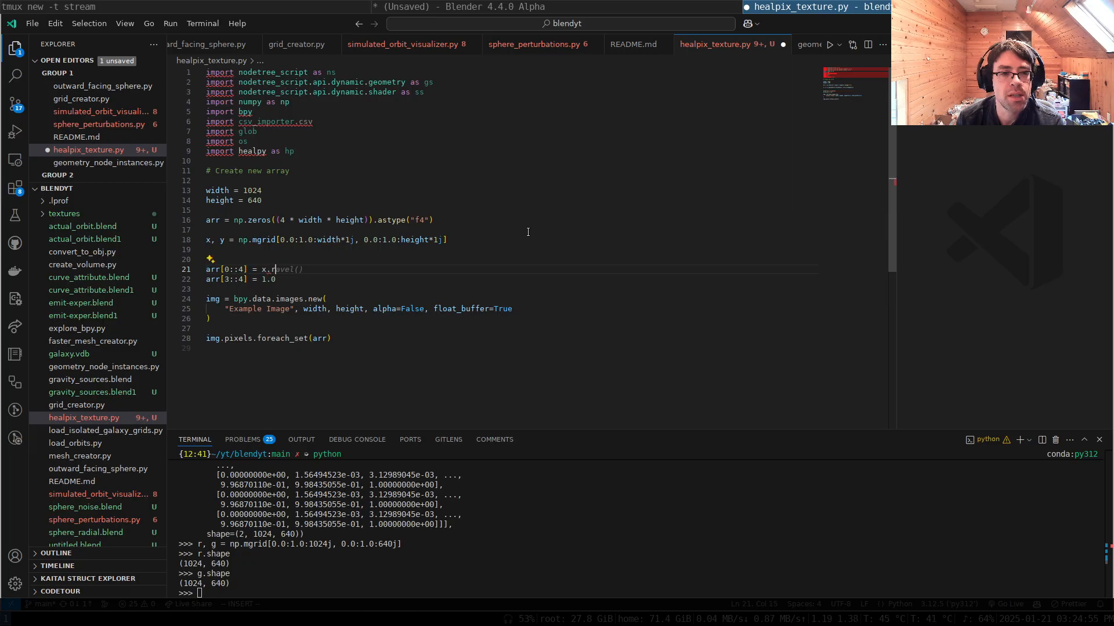
- Duplicate the arr[0::4] line and set the copy's start index to 1
key("y")
key("y")
key("p")
key("f")
key("0")
key("r")
key("1")
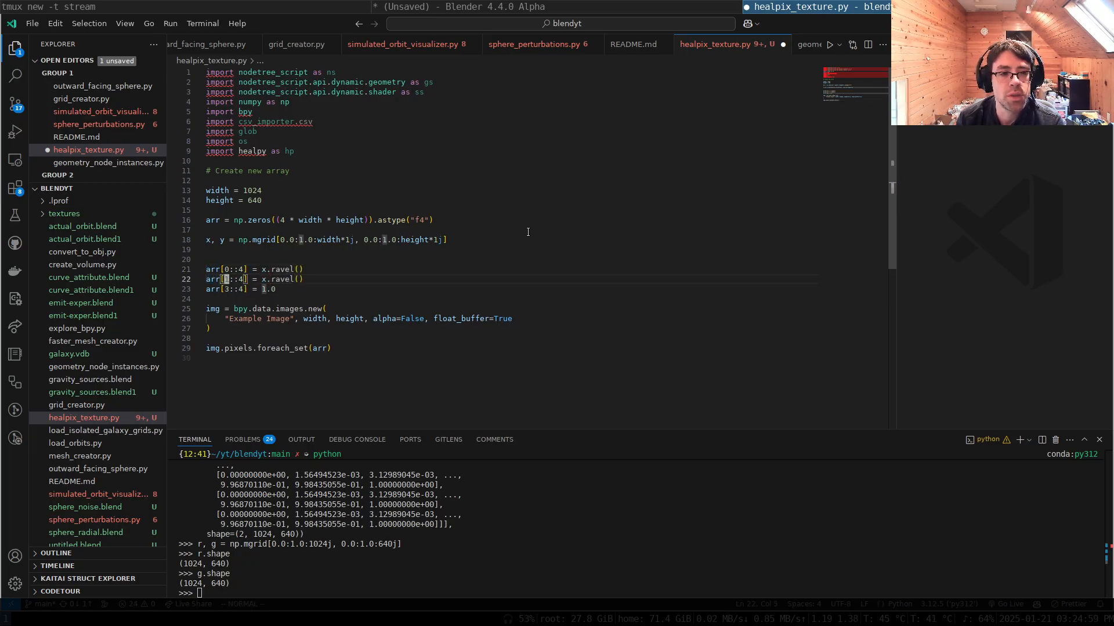
- Add the comments # red and # green to the arr[0::4] and arr[1::4] lines
key("k")
key("shift+a")
type("# red")
key("Escape")
key("j")
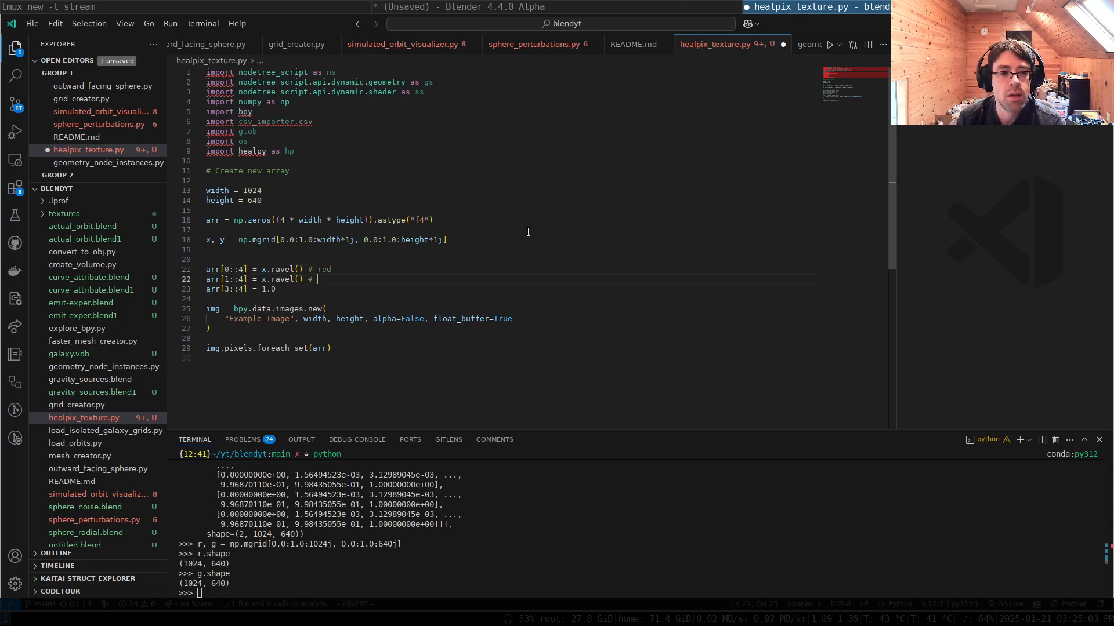
- Add the line arr[2::4] = 0.0 # blue and change the green channel's source to y.ravel()
type("oarr[2::4")
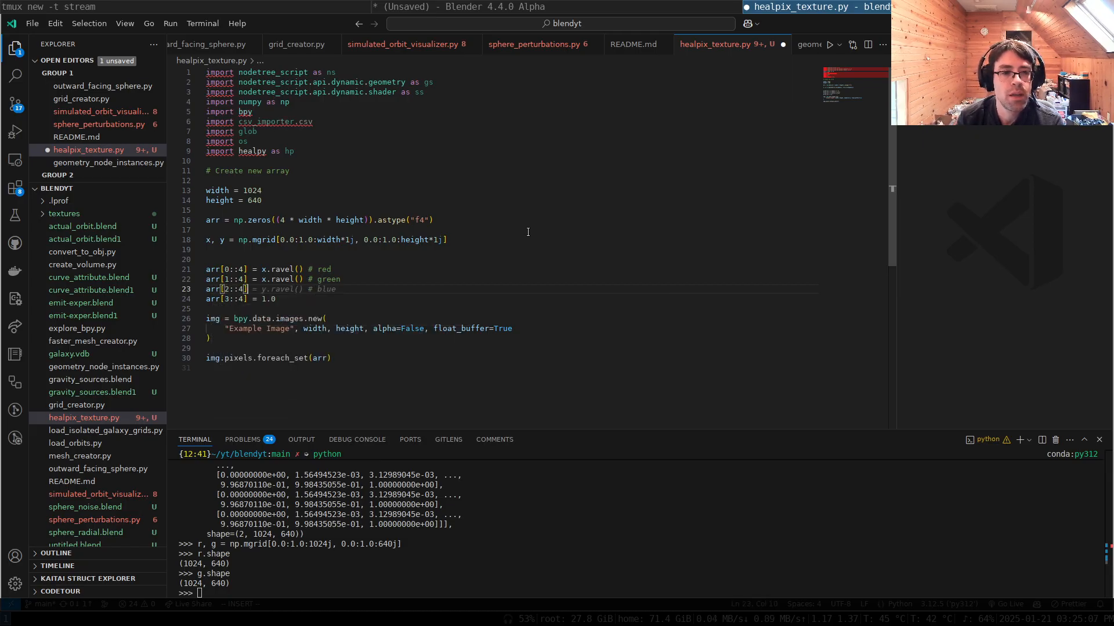
type("] =")
key("Escape")
key("k")
key("j")
key("A")
type("0.0 # blue")
key("Escape")
- Comment the arr[3::4] line as alpha and save healpix_texture.py
type("jA #")
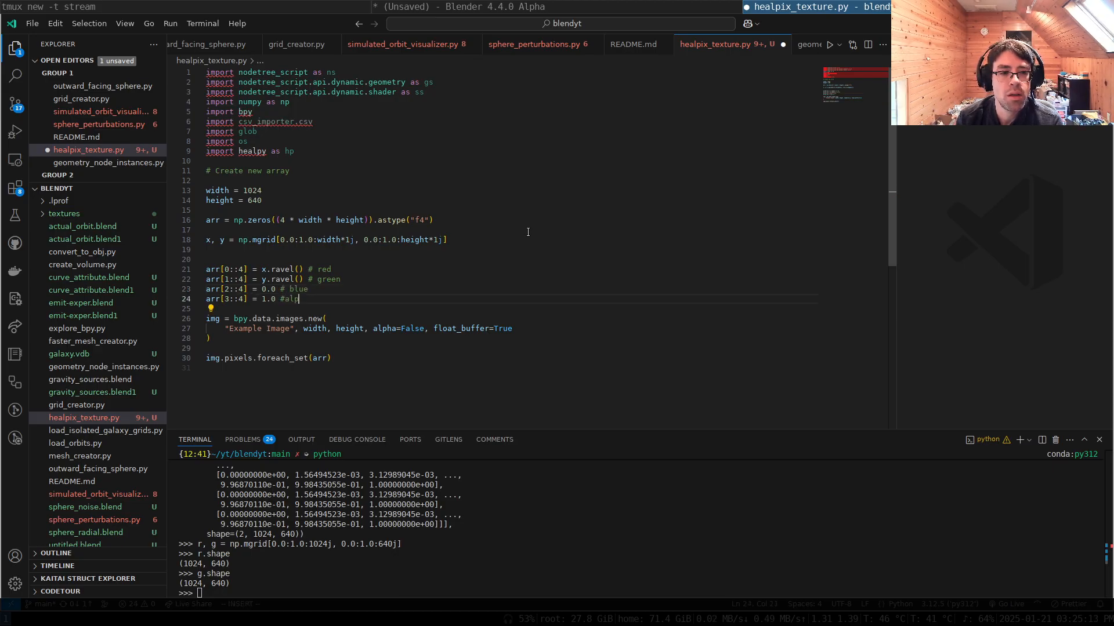
key("ctrl+s")
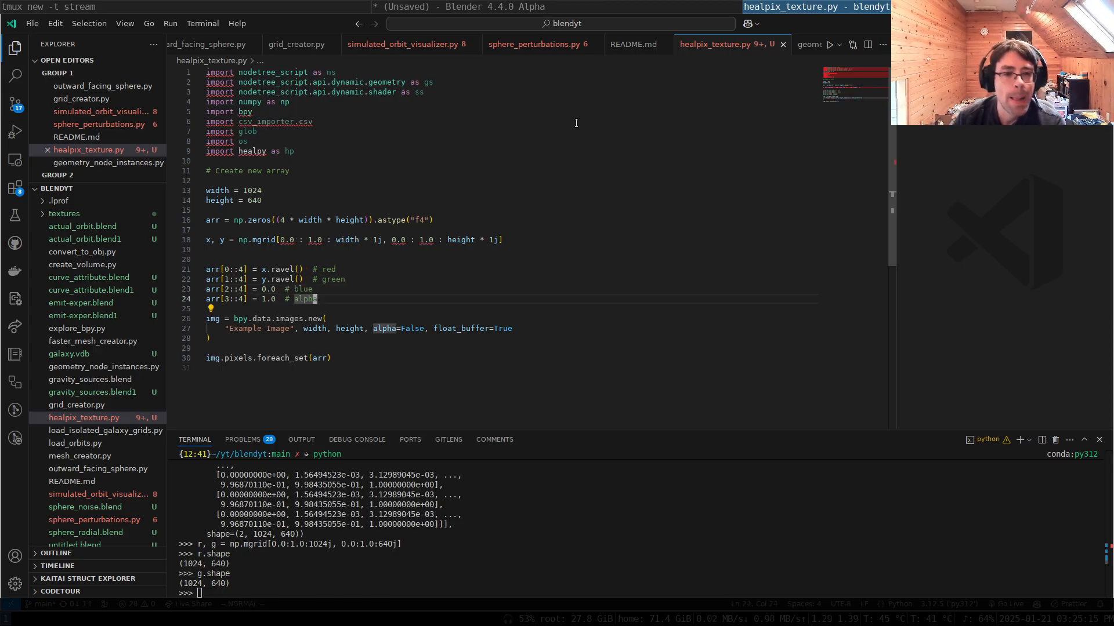
- Switch to Blender's Scripting workspace and delete the existing Example Image data-block
left_click(538, 5)
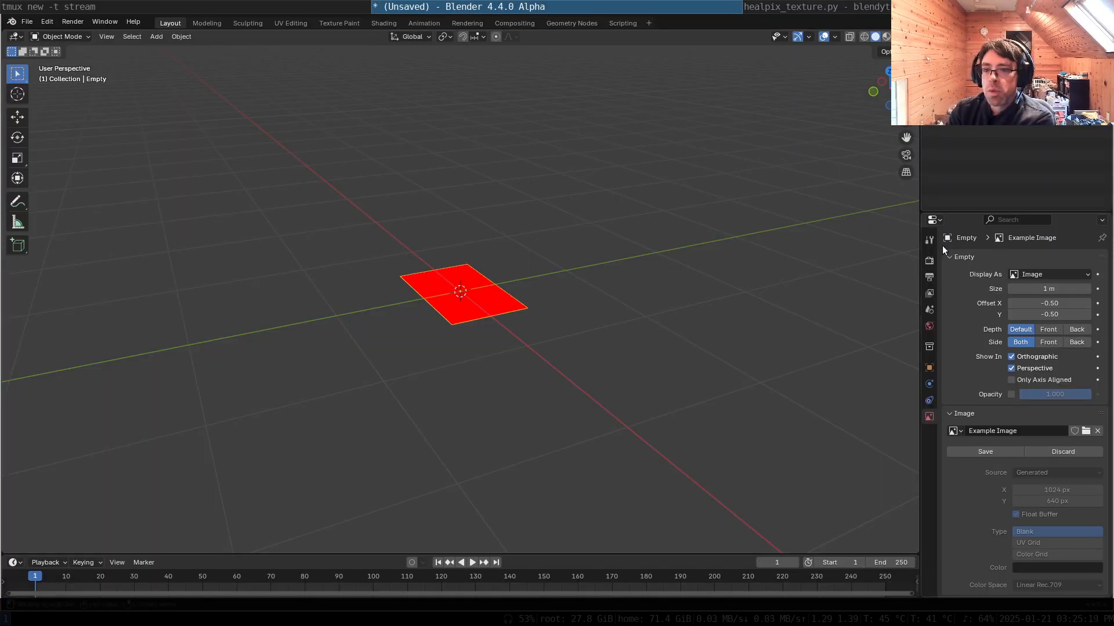
left_click(622, 23)
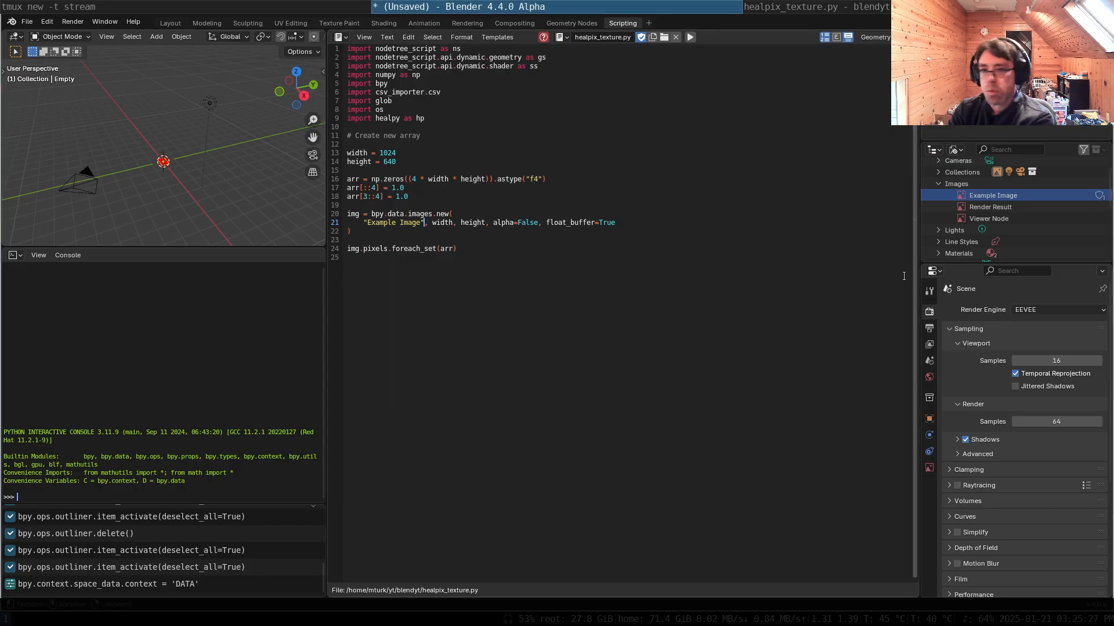
left_click(952, 195)
right_click(951, 195)
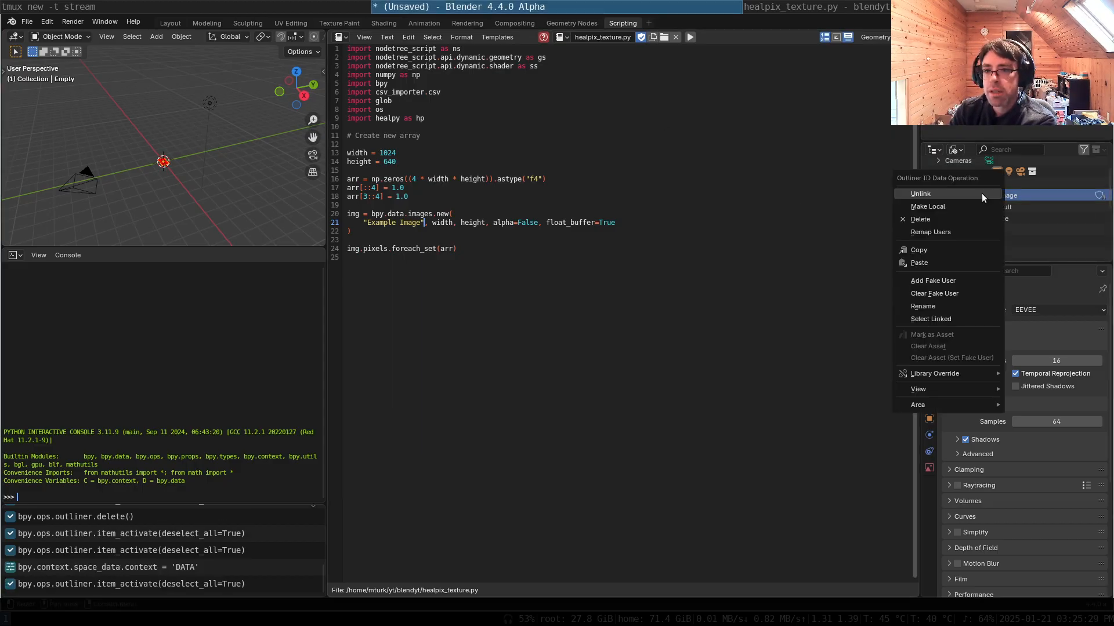
left_click(946, 219)
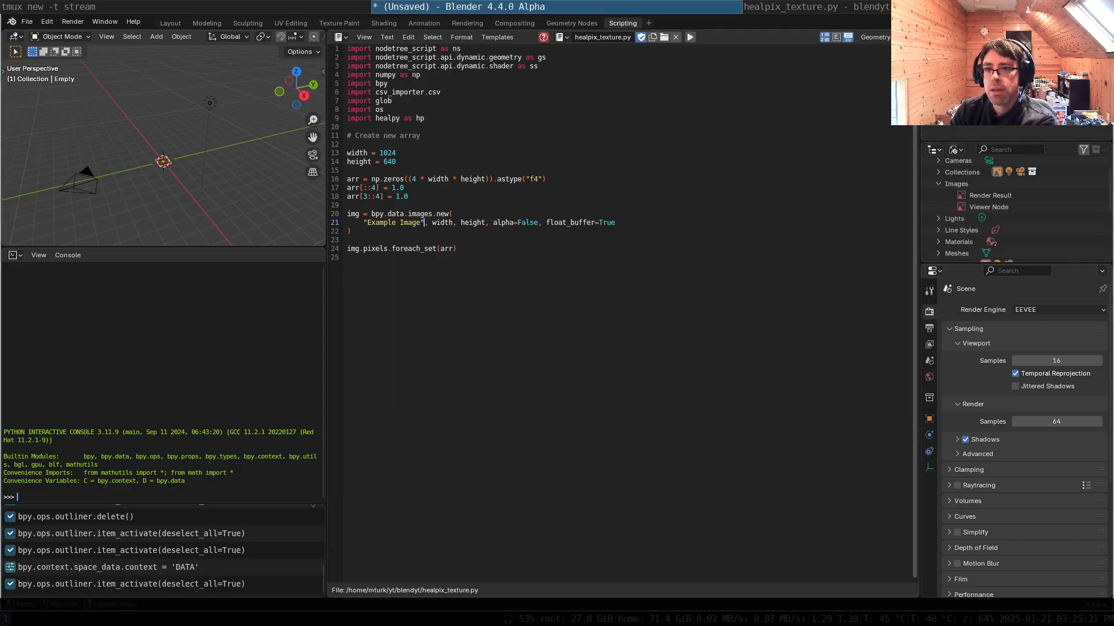
- Reload healpix_texture.py from disk in the text editor and run it to generate a new Example Image
left_click(980, 87)
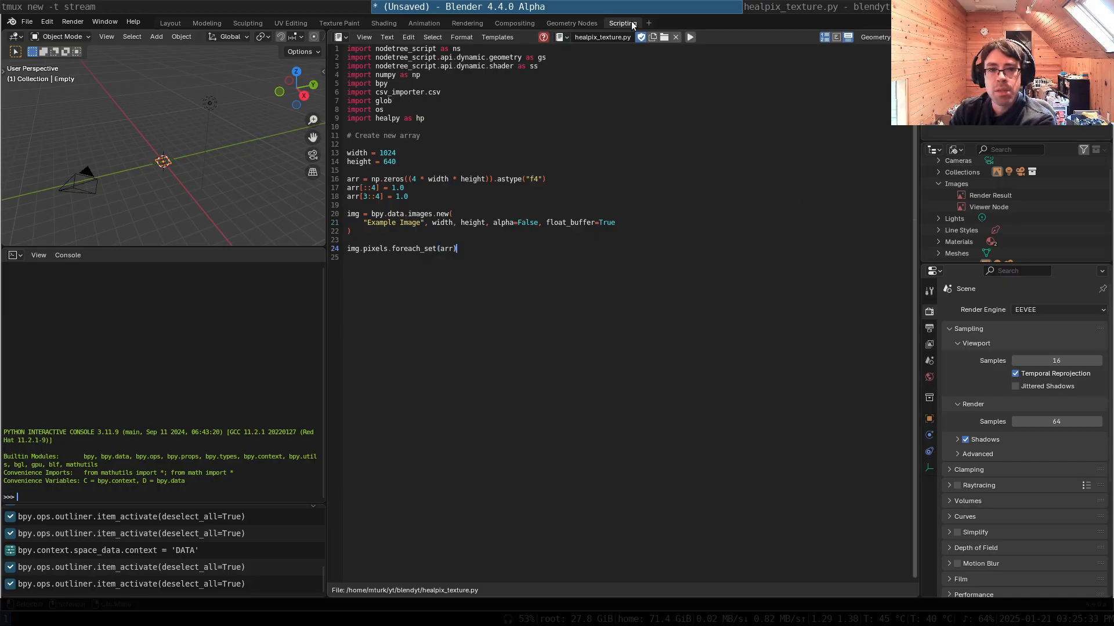
left_click(549, 36)
left_click(547, 44)
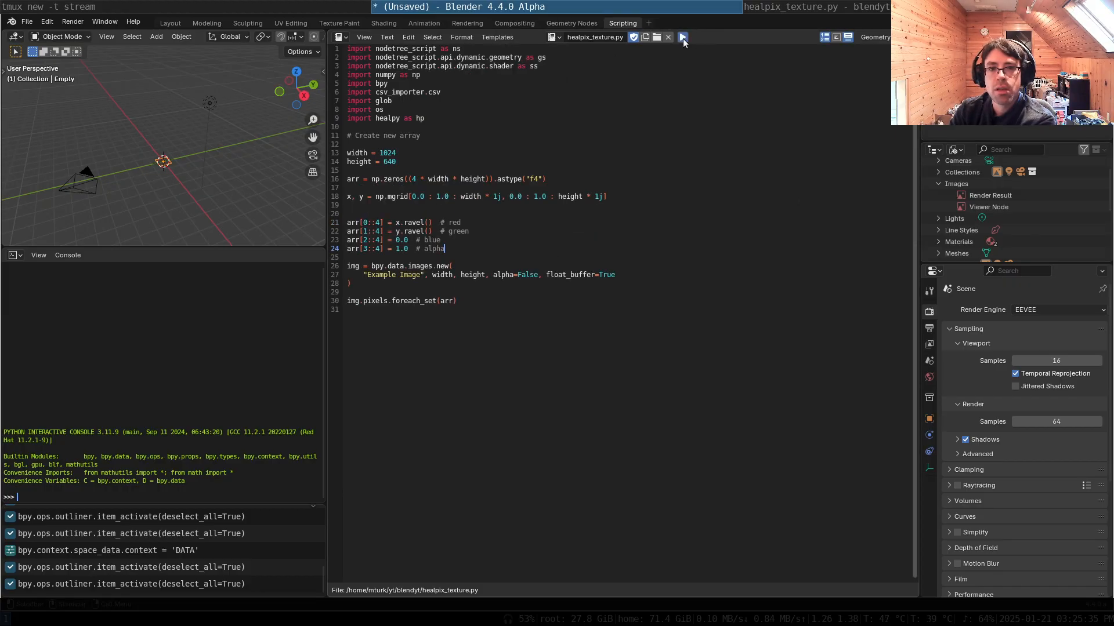
left_click(683, 38)
left_click(993, 197)
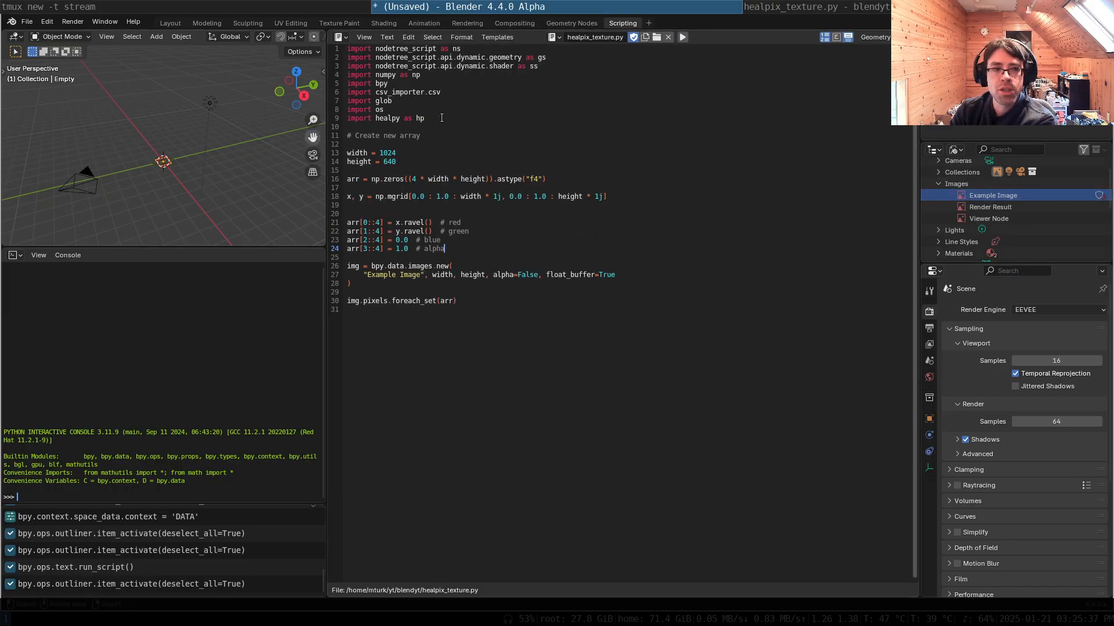
- Assign the new Example Image to the empty in the Layout workspace and examine its color gradient
left_click(172, 23)
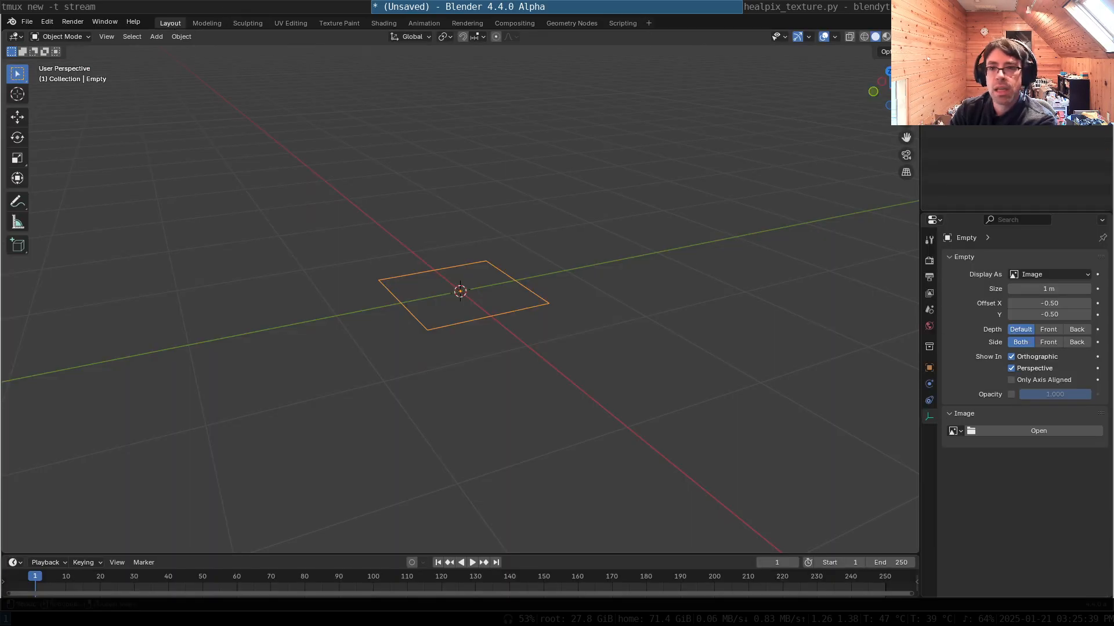
left_click(950, 413)
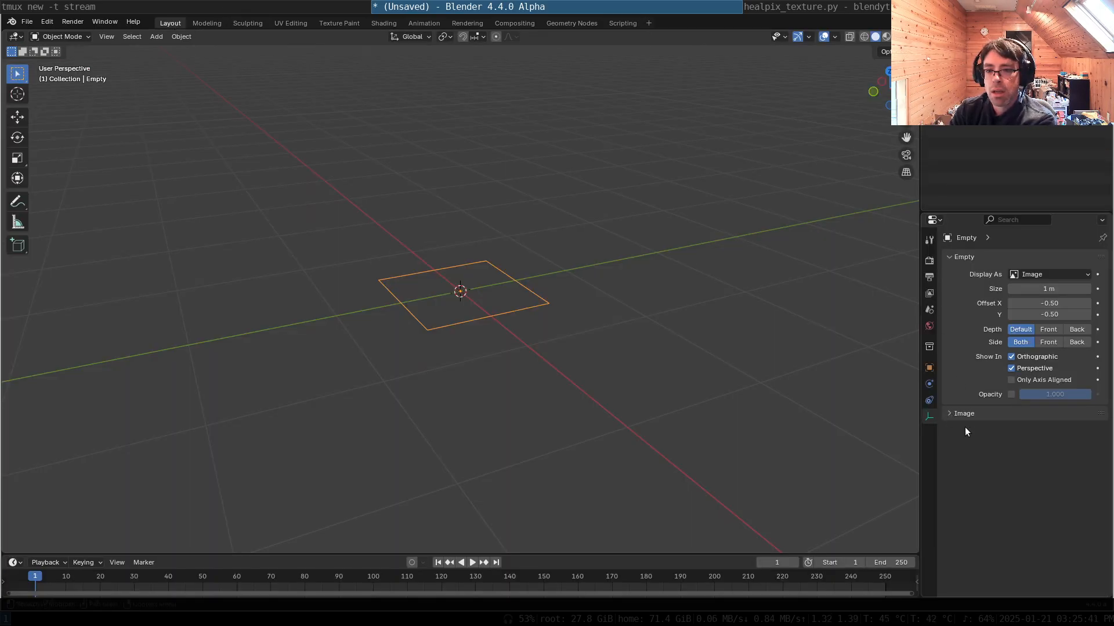
left_click(948, 410)
left_click(956, 431)
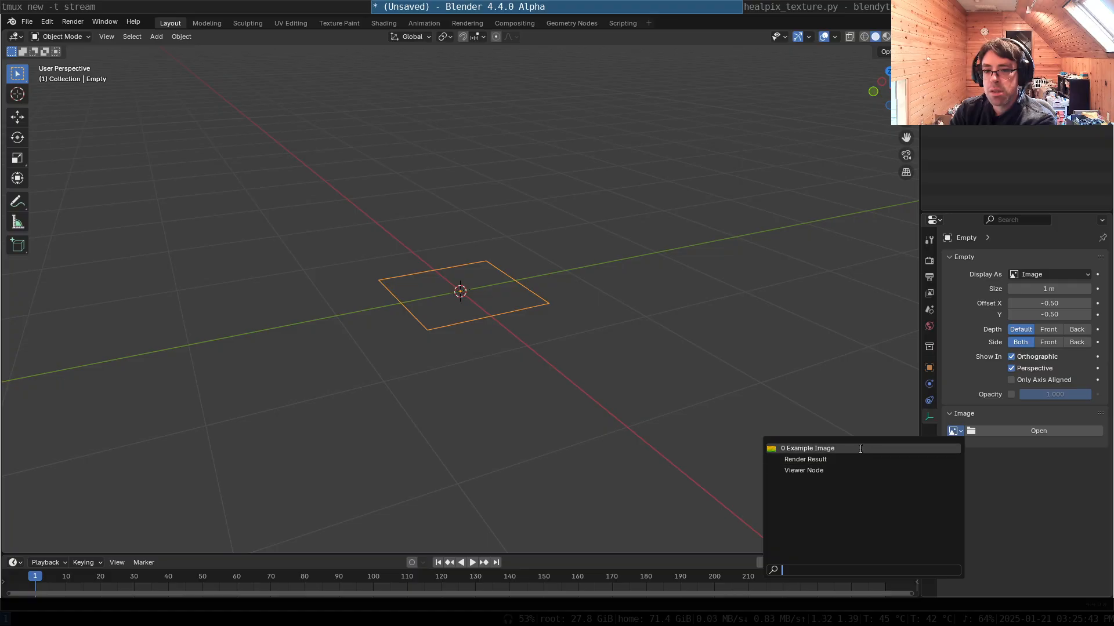
left_click(835, 449)
middle_click_drag(441, 318, 573, 221)
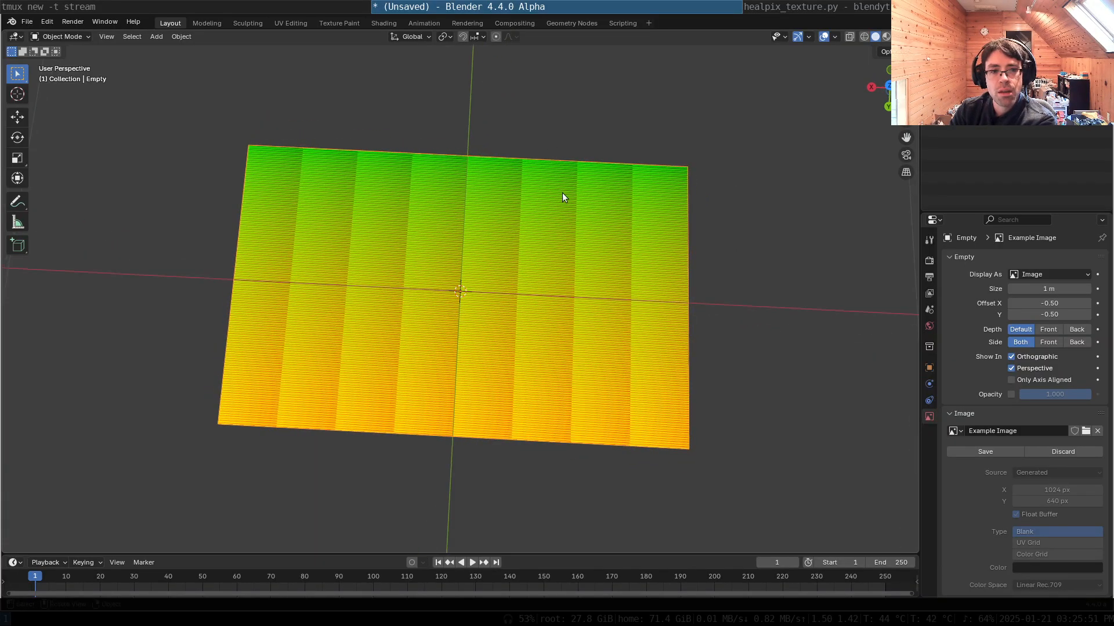
mouse_move(591, 290)
middle_mouse_down()
mouse_move(572, 306)
mouse_move(562, 228)
mouse_move(520, 161)
mouse_move(460, 149)
mouse_move(487, 284)
mouse_move(604, 299)
middle_mouse_up()
- Switch to VS Code and change the np.zeros size in healpix_texture.py to the shape tuple (width, height, 4)
left_click(830, 5)
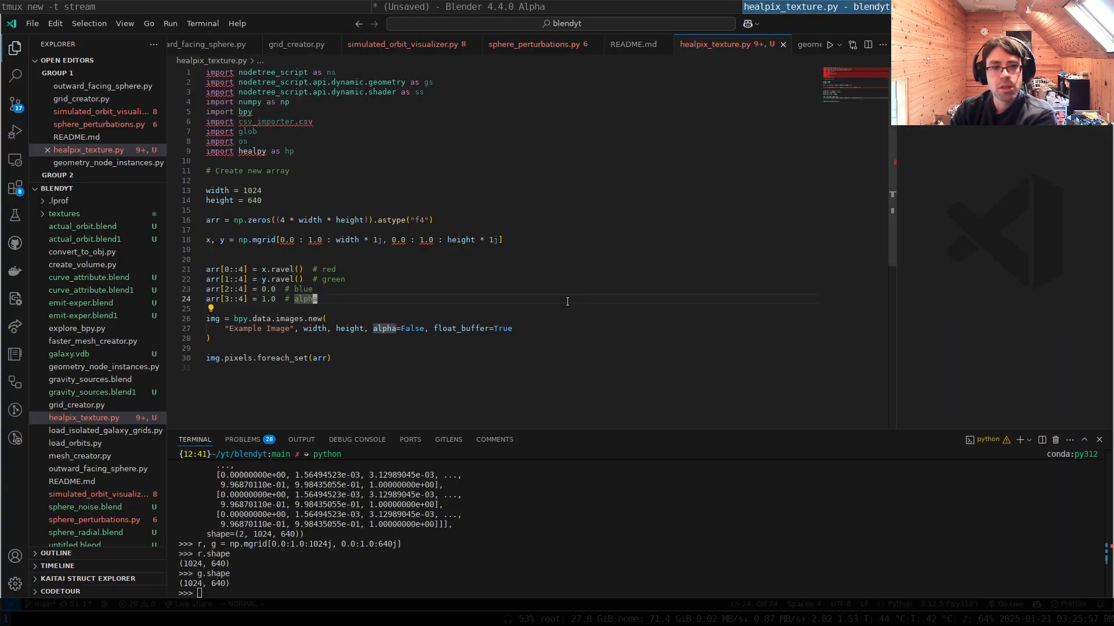
key("k")
key("k")
key("k")
key("k")
key("k")
key("k")
key("k")
key("k")
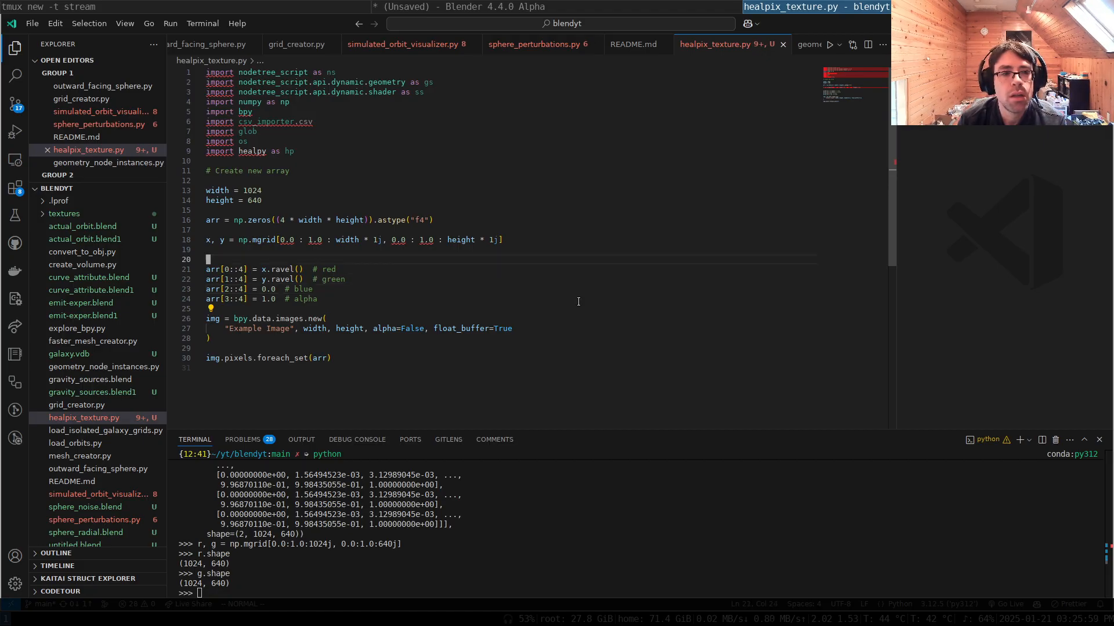
key("j")
key("j")
key("j")
key("j")
key("k")
key("k")
key("k")
key("k")
key("0")
key("w")
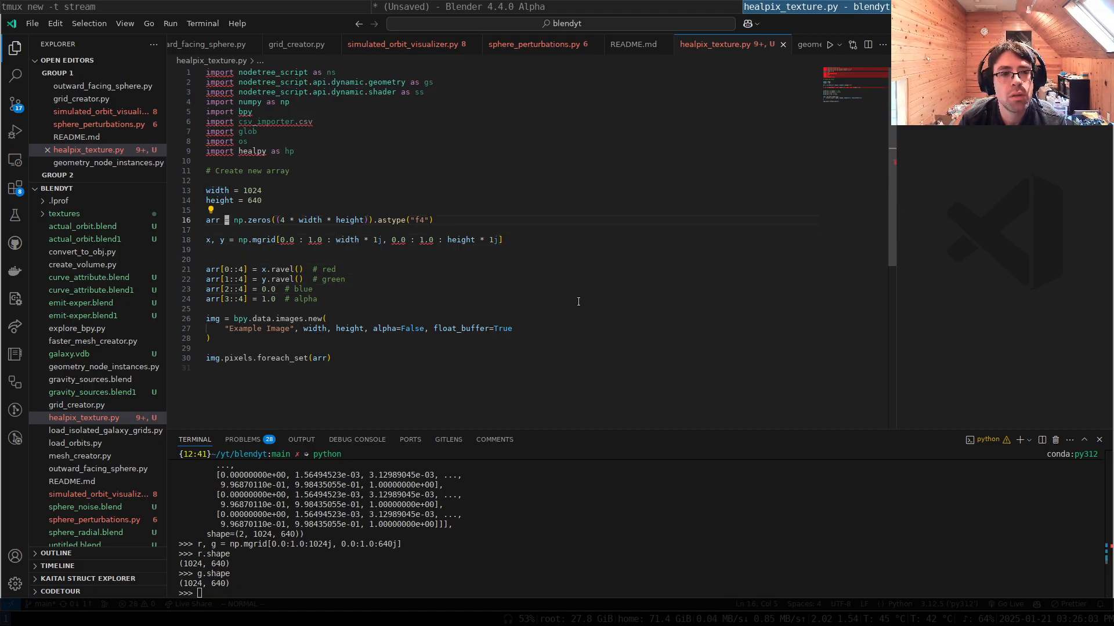
key("w")
key("w")
key("x")
key("x")
key("x")
key("x")
key("w")
key("h")
key("x")
key("x")
type("idth,")
key("Escape")
type("ea, 4")
key("Escape")
- Replace the .astype("f4") conversion with a dtype="f4" argument in the np.zeros call
key("l")
key("l")
type("s, dtype=\"f4\"")
key("Escape")
key("l")
key("d")
key("t")
key(")")
- Remove the four strided channel assignment lines for red, green, blue and alpha
key("j")
key("j")
key("j")
key("j")
key("j")
key("V")
key("j")
key("j")
key("j")
type("c")
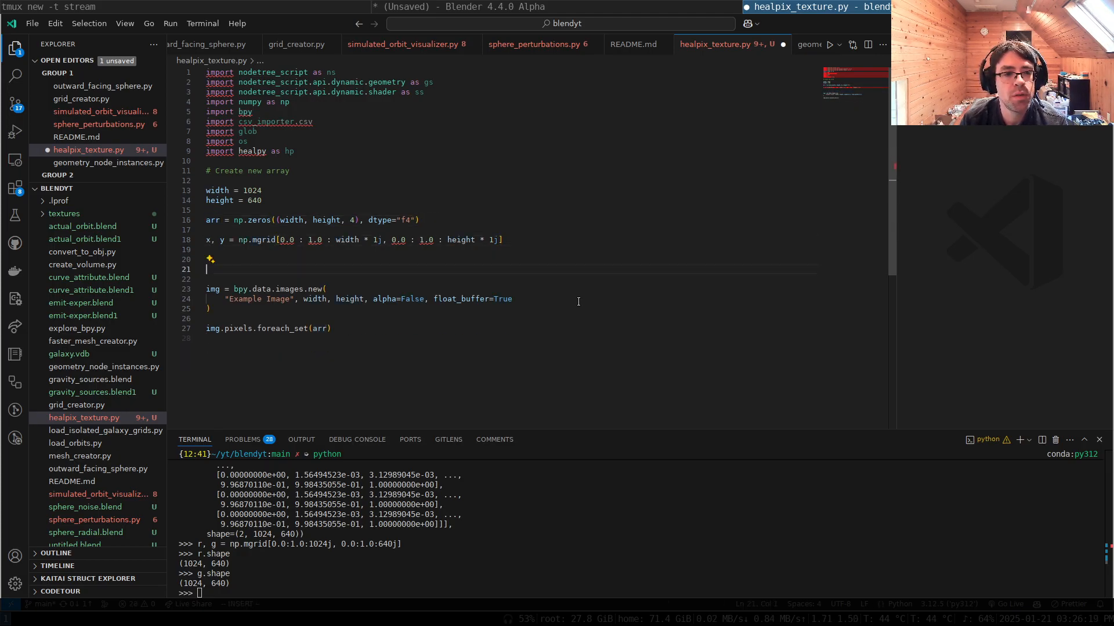
- Write the red channel assignment as arr[:,:,0] = x in place of the removed lines
type("arr[:,:,0")
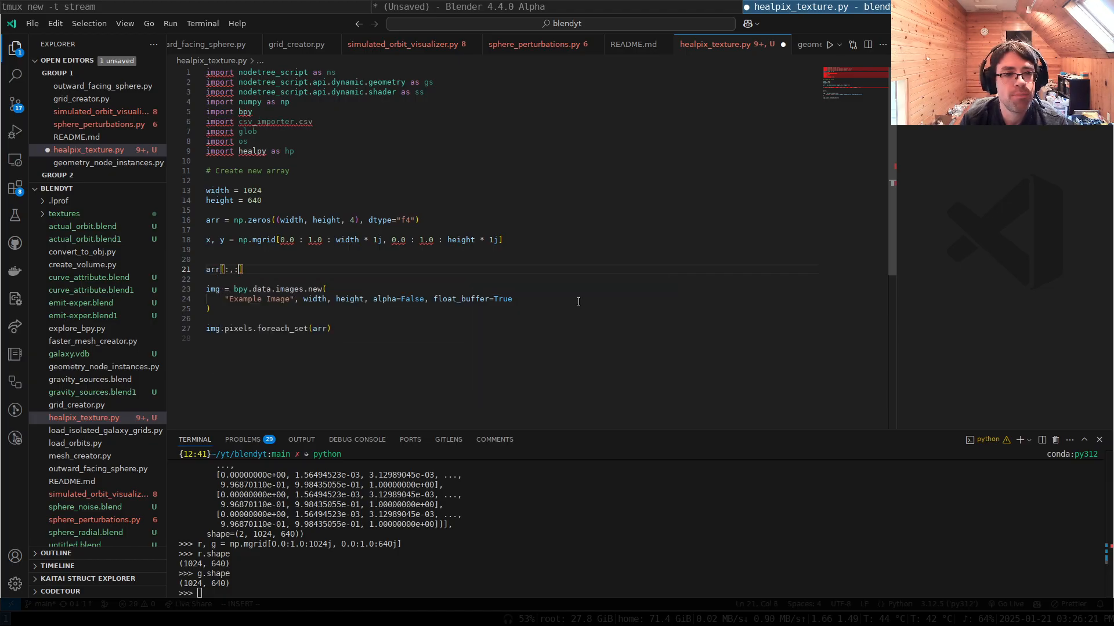
type("] = x")
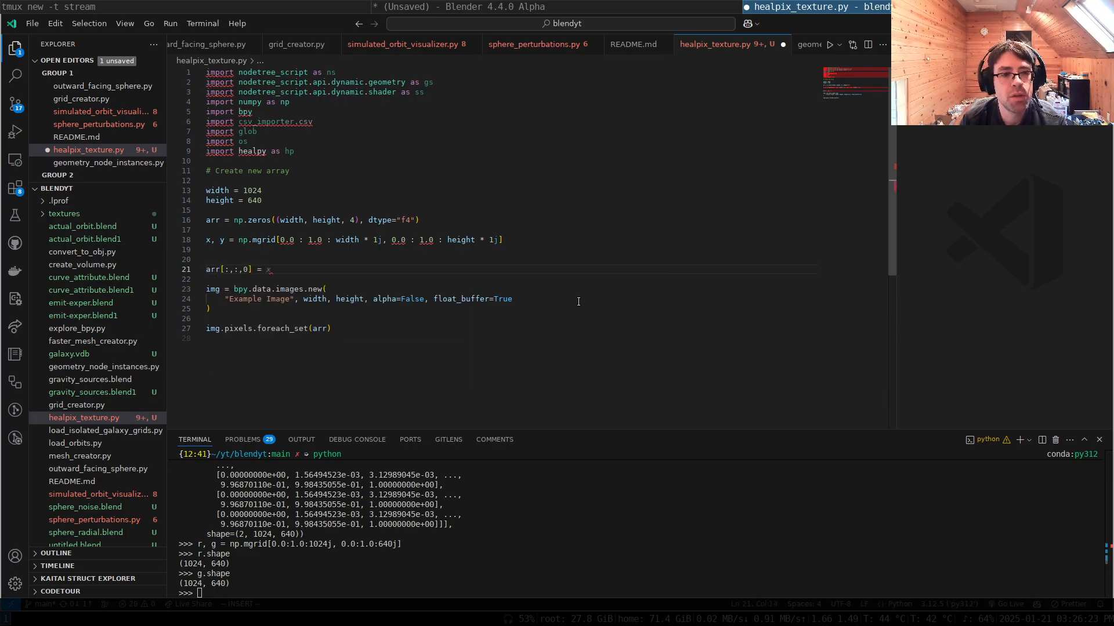
type("a")
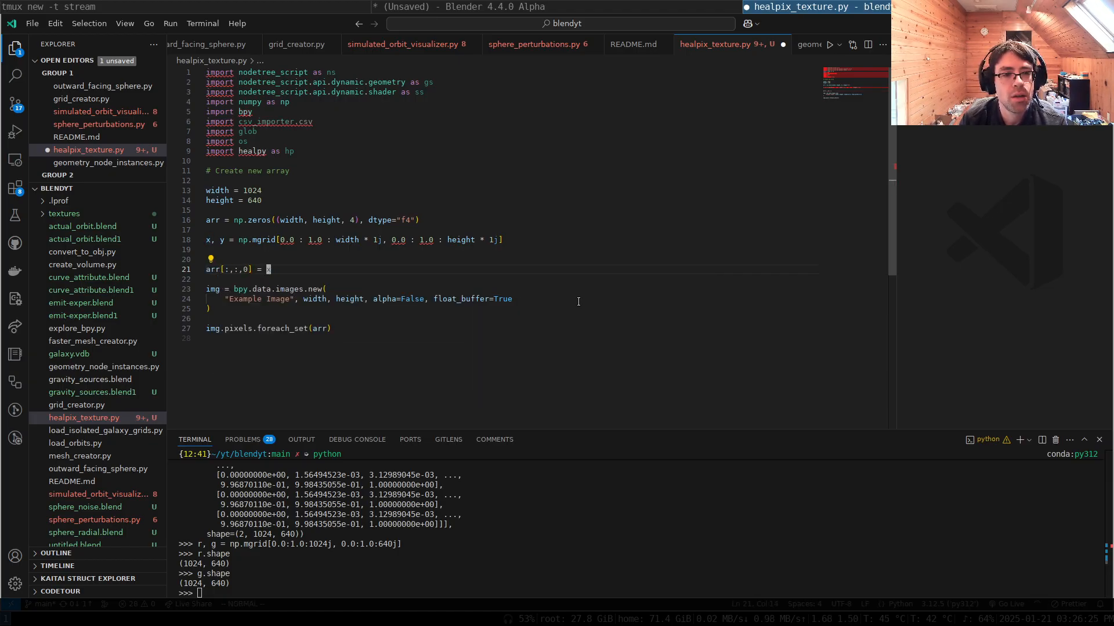
- Duplicate the arr[:,:,0] = x line three times, giving the copies channel indices 1, 2 and 3 and assigning 1.0 to channel 3
key("y")
key("y")
key("p")
key("p")
key("p")
key("k")
key("k")
key("w")
key("w")
key("r")
key("1")
key("j")
key("r")
key("2")
type("jr3$1.0")
key("Escape")
- Assign y to channel 1 and 0.0 to channel 2, and save healpix_texture.py
key("k")
key("k")
key("r")
key("t")
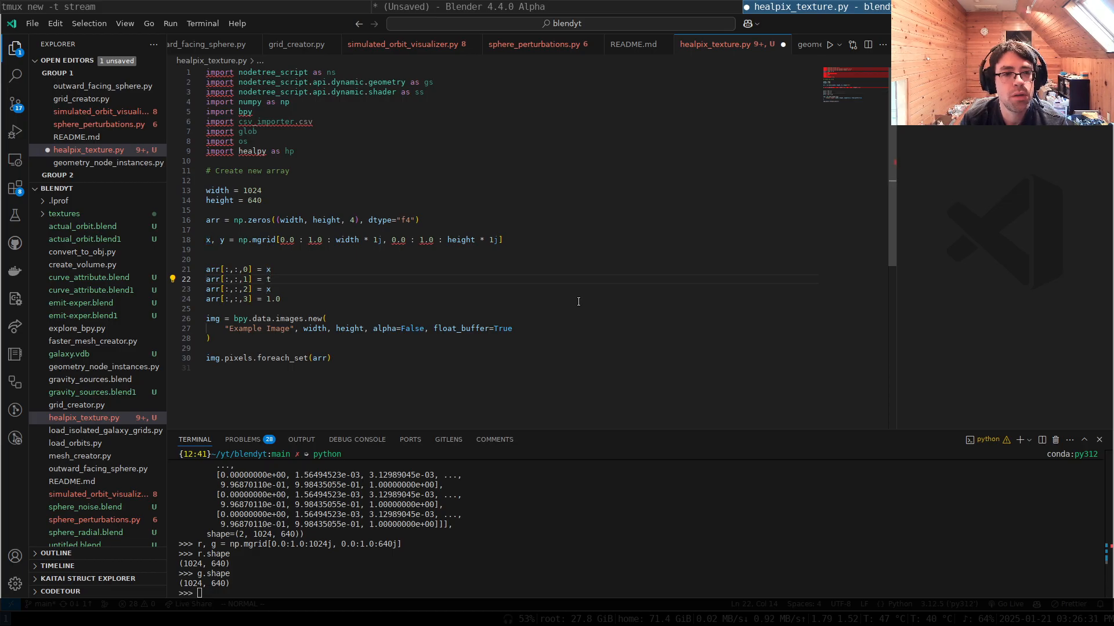
type("ryjs0")
key("ctrl+s")
- Change the foreach_set argument from arr to arr.ravel() and save the script
key("j")
key("j")
key("j")
key("j")
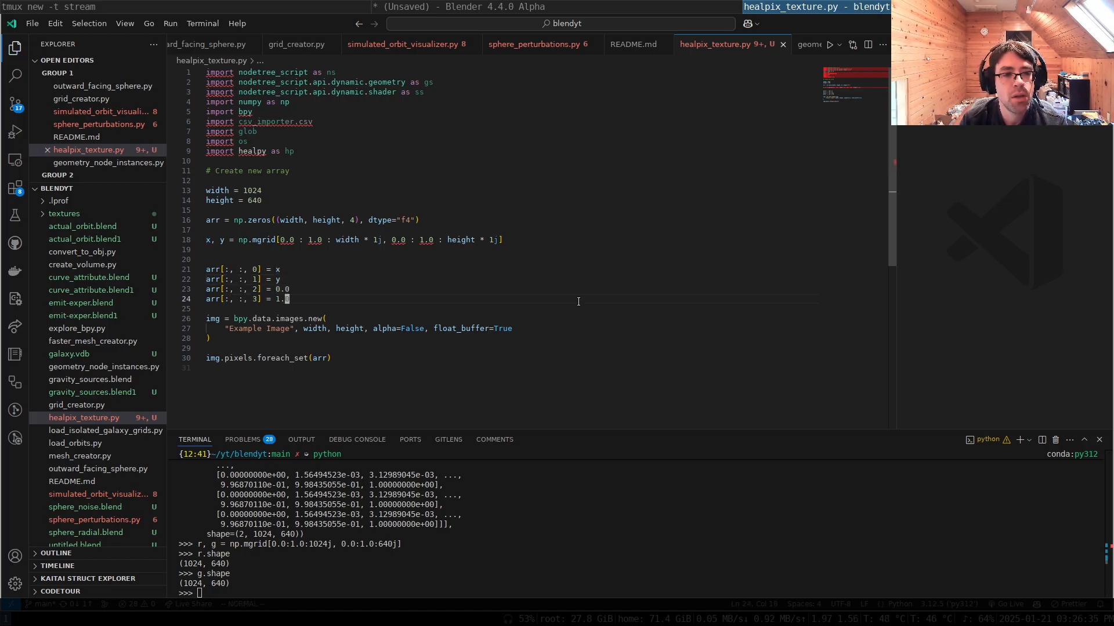
key("j")
key("j")
key("j")
type("$i.ravel()")
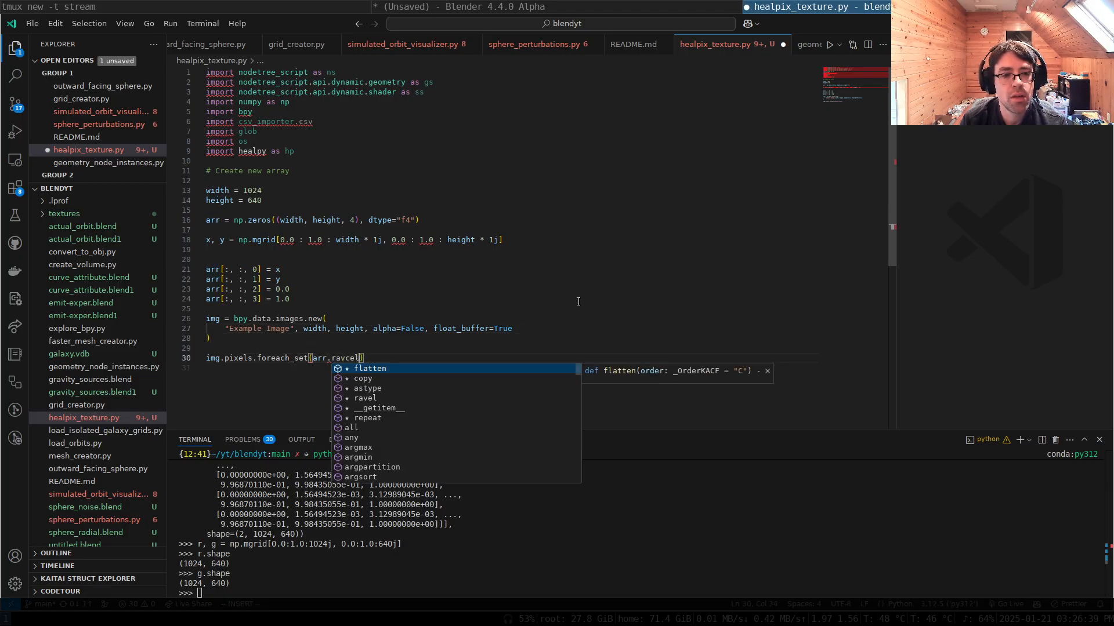
key("Escape")
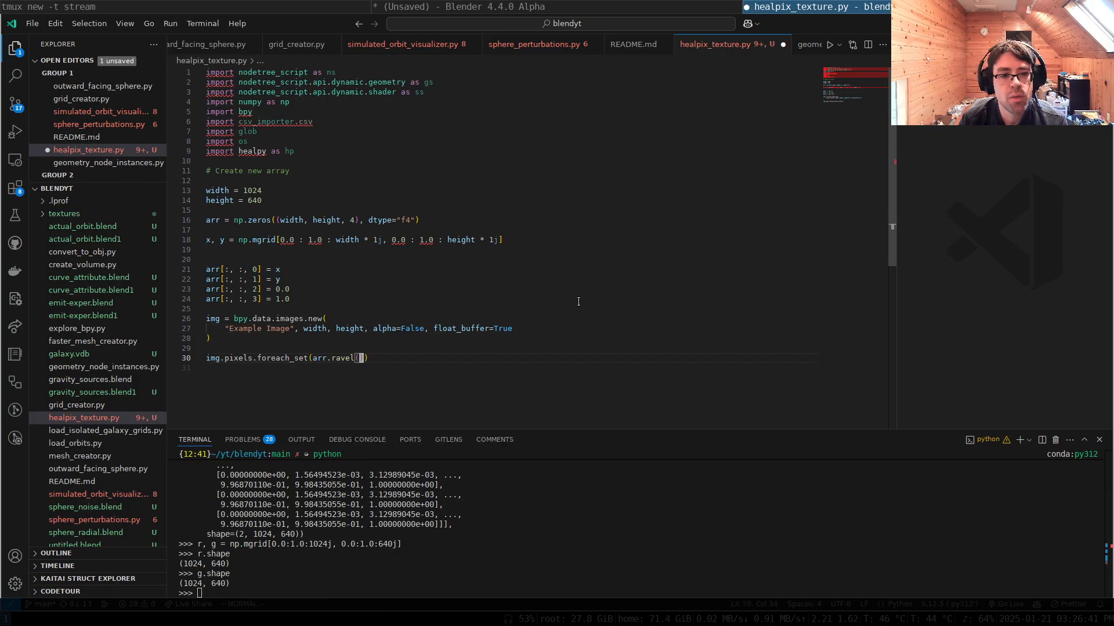
key("ctrl+s")
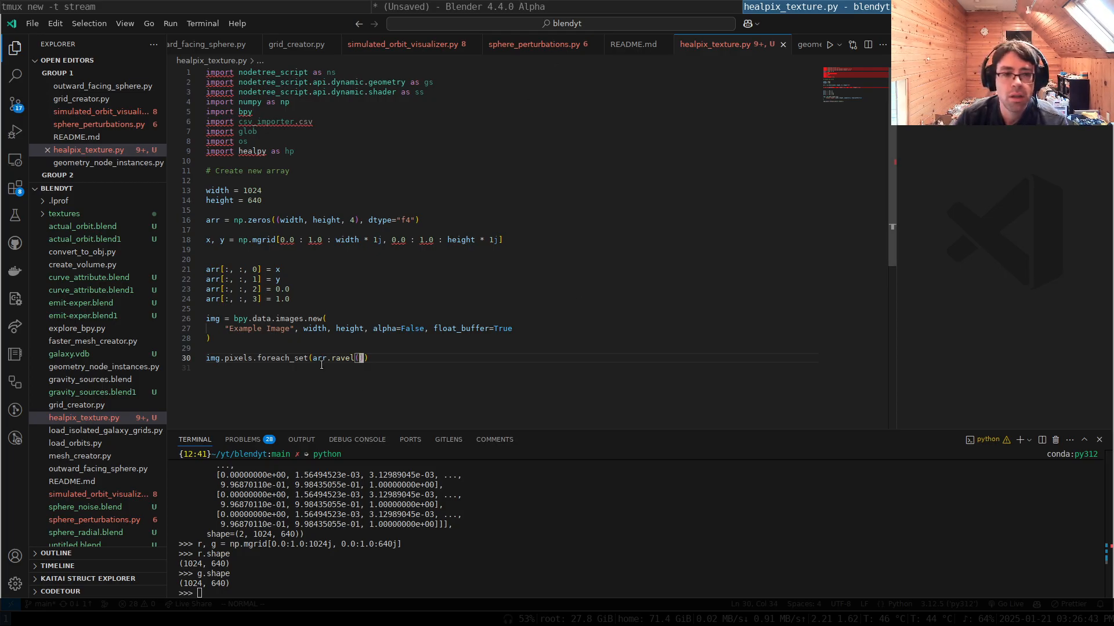
- Switch to Blender and delete the Example Image data-block in the scripting workspace
left_click(551, 5)
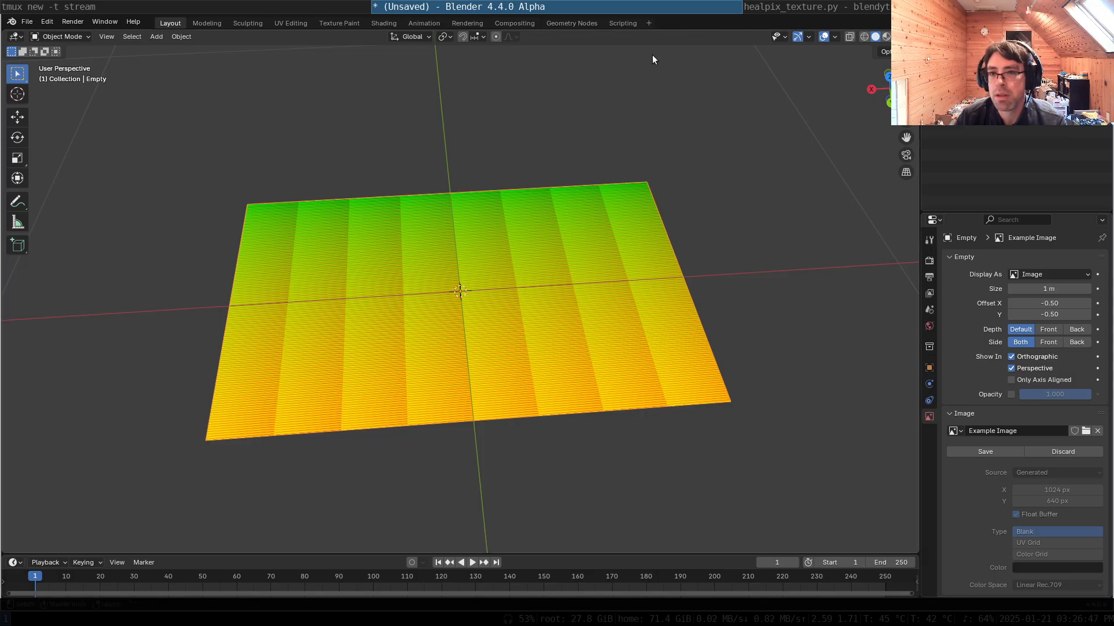
left_click(618, 23)
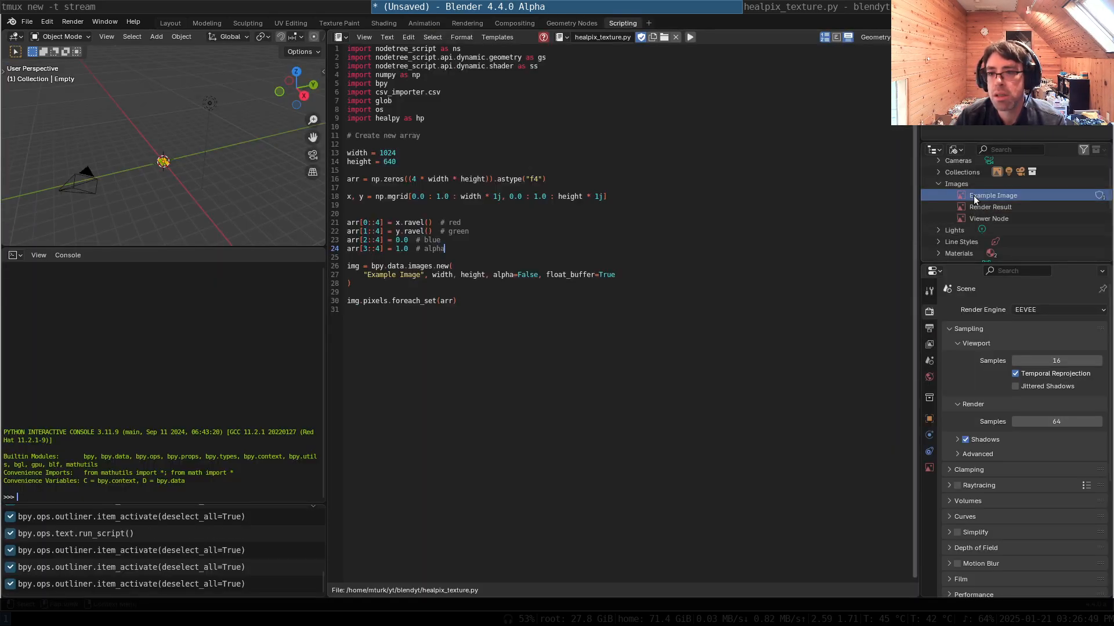
left_click(1007, 195)
right_click(1007, 194)
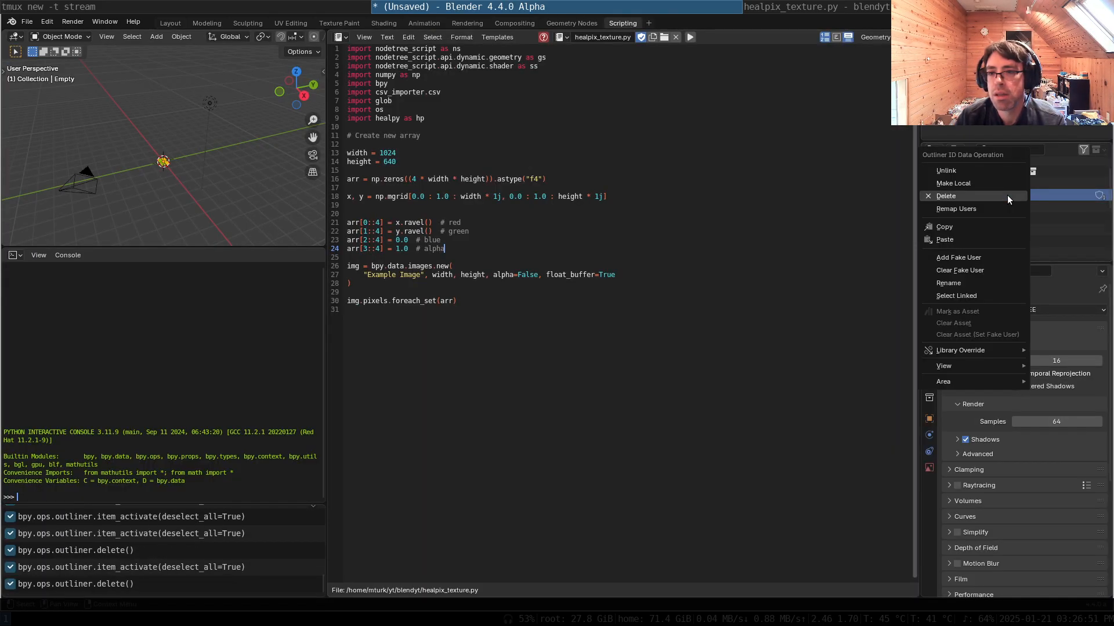
left_click(1007, 194)
- Reload healpix_texture.py from disk and run it
left_click(543, 37)
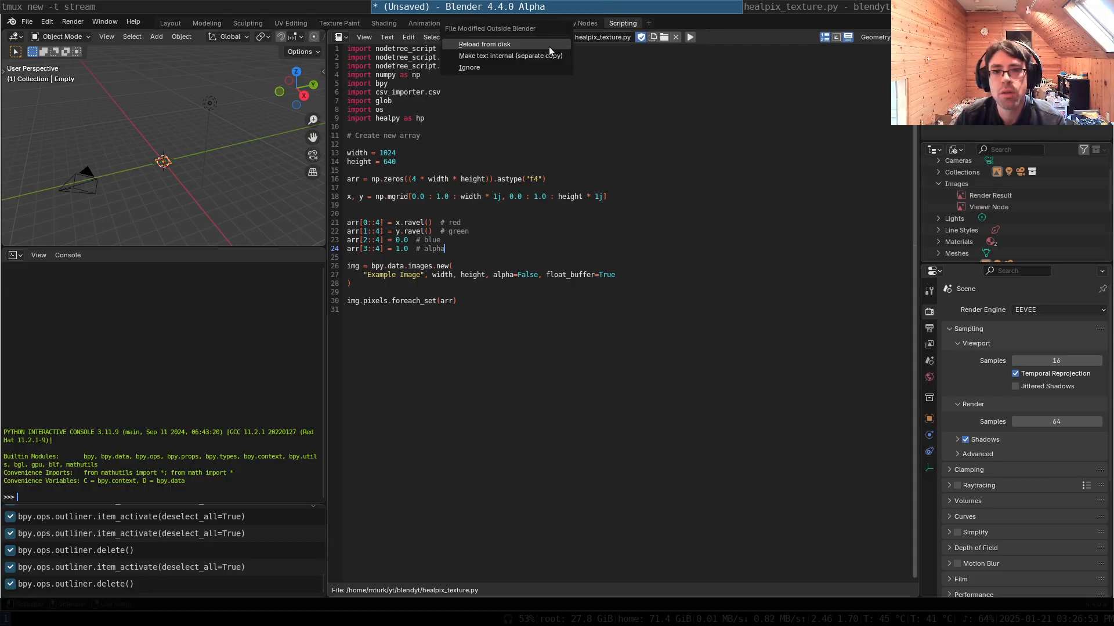
left_click(534, 43)
left_click(681, 38)
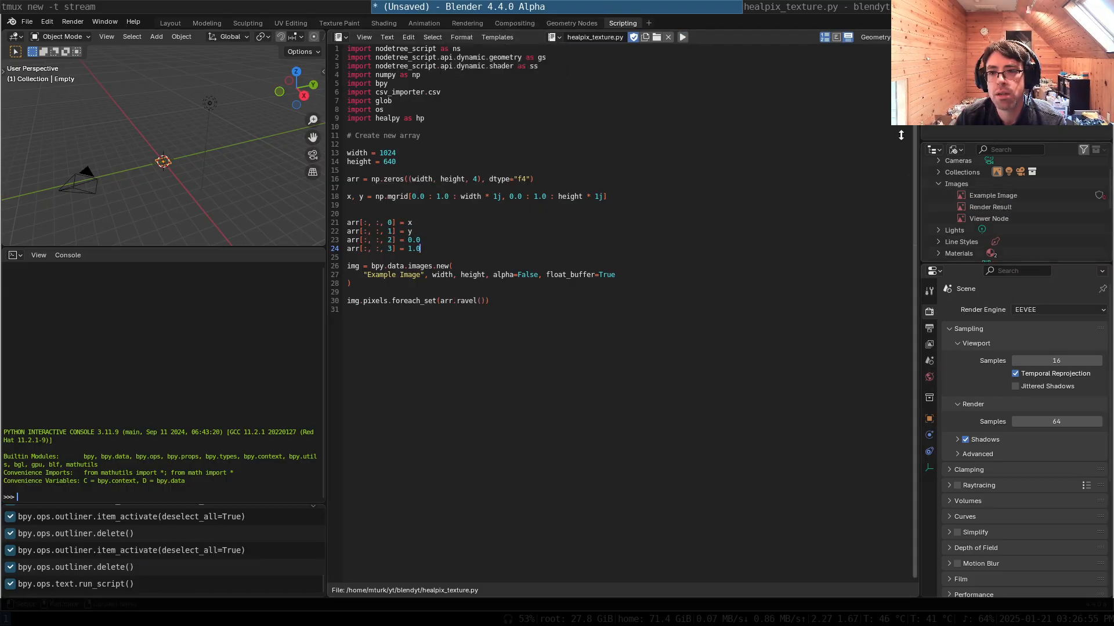
- Return to the layout workspace and assign the regenerated Example Image to the empty
left_click(167, 25)
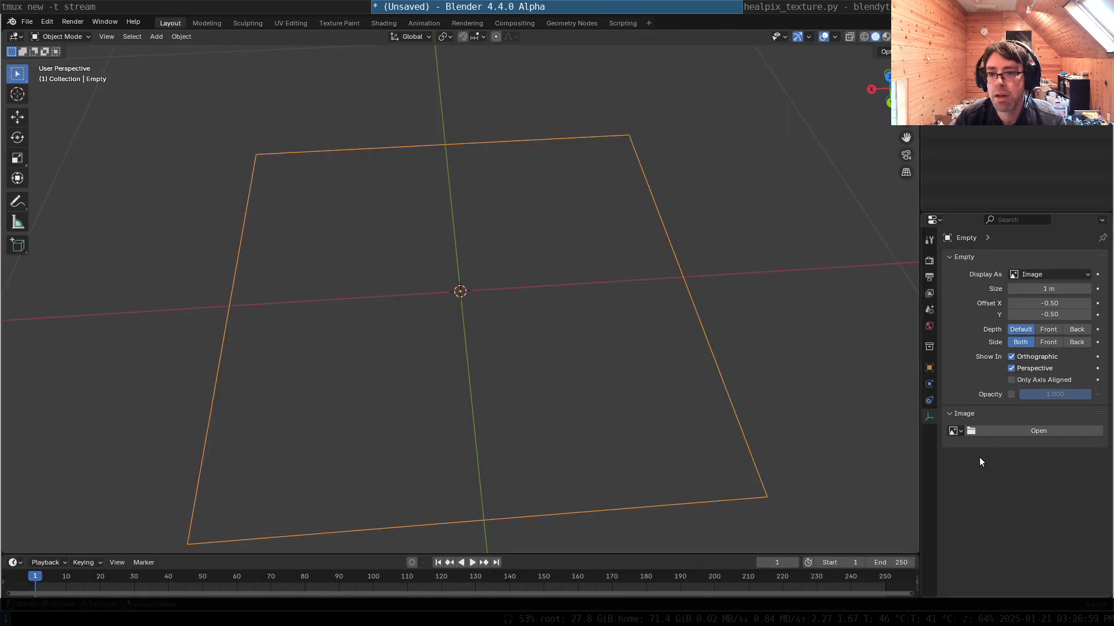
left_click(960, 433)
left_click(889, 451)
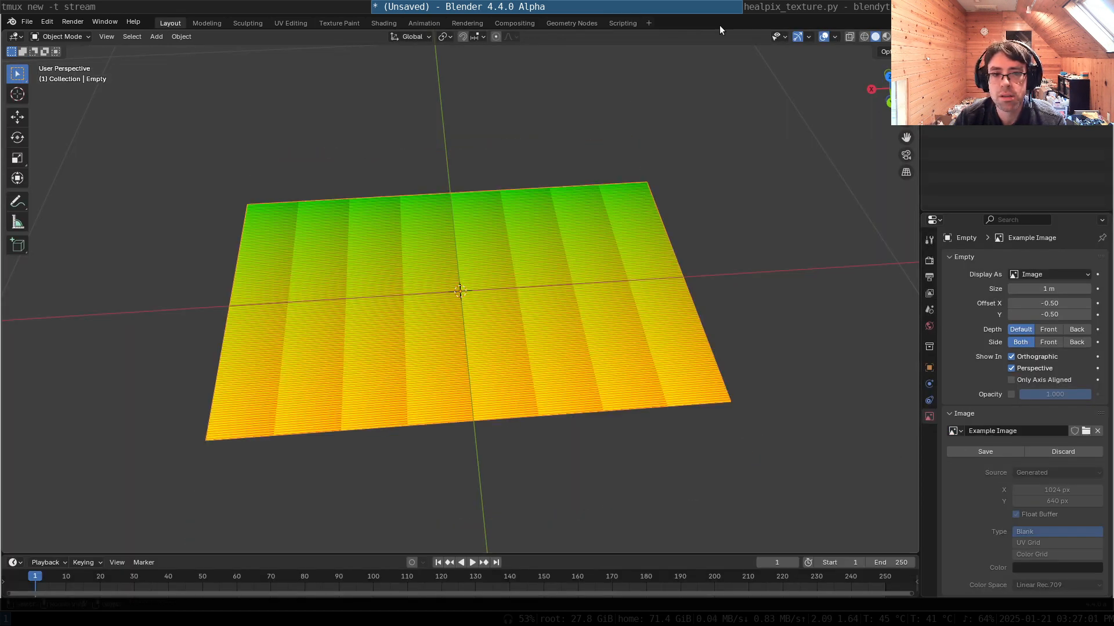
- Switch to VS Code, try adding the argument order="F" to the arr.ravel() call, and save the script
key("super+Right")
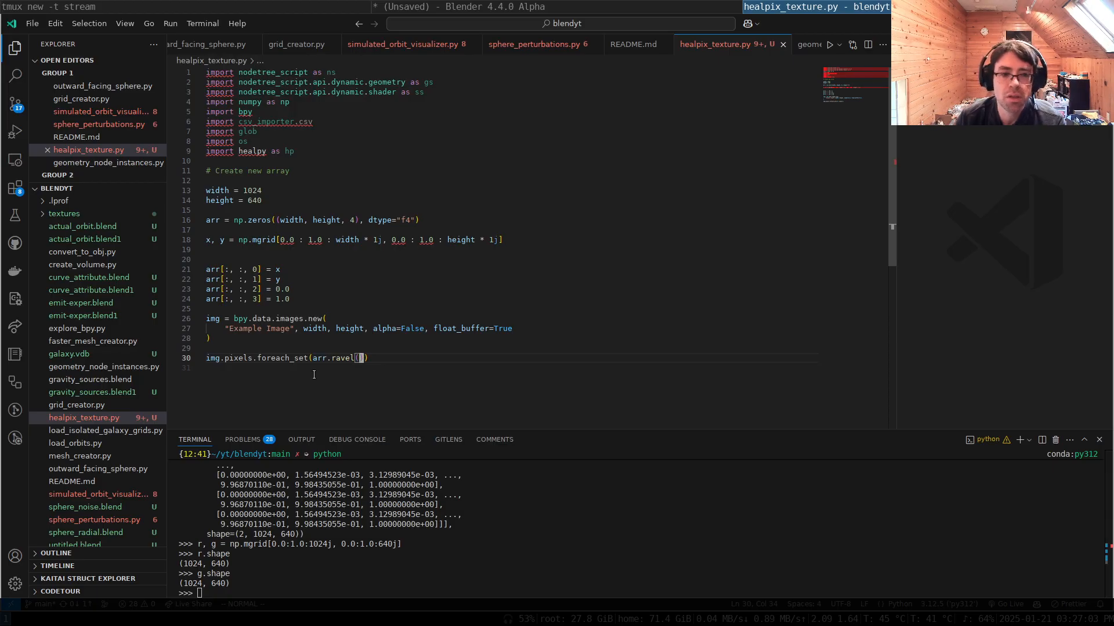
type("order=\"F")
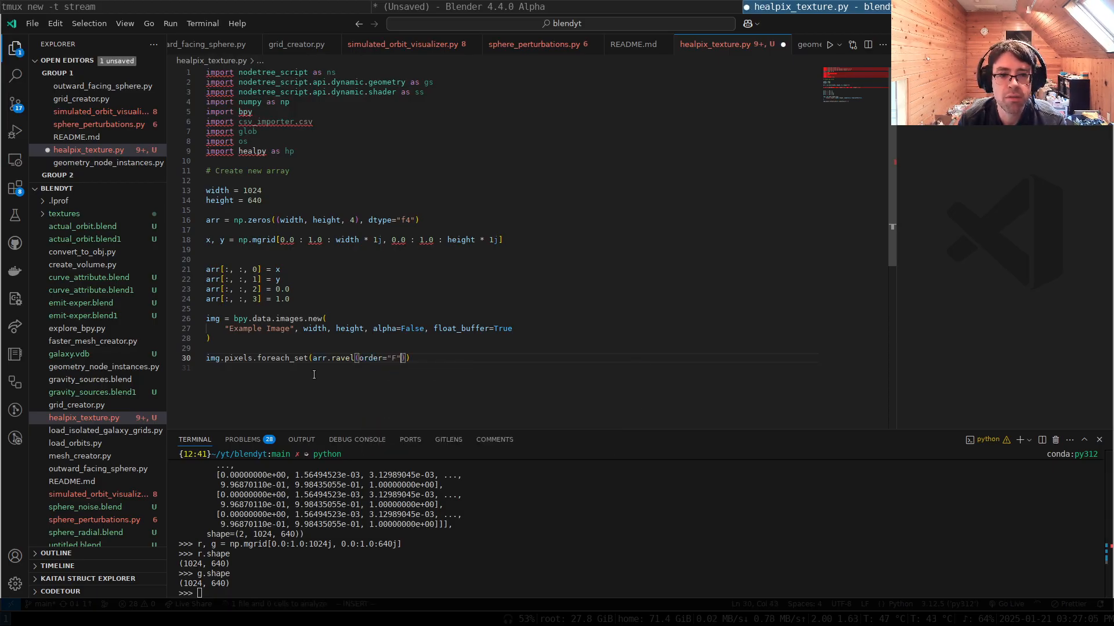
- Switch back to Blender and delete Example Image from the scripting workspace's image data
key("super+Left")
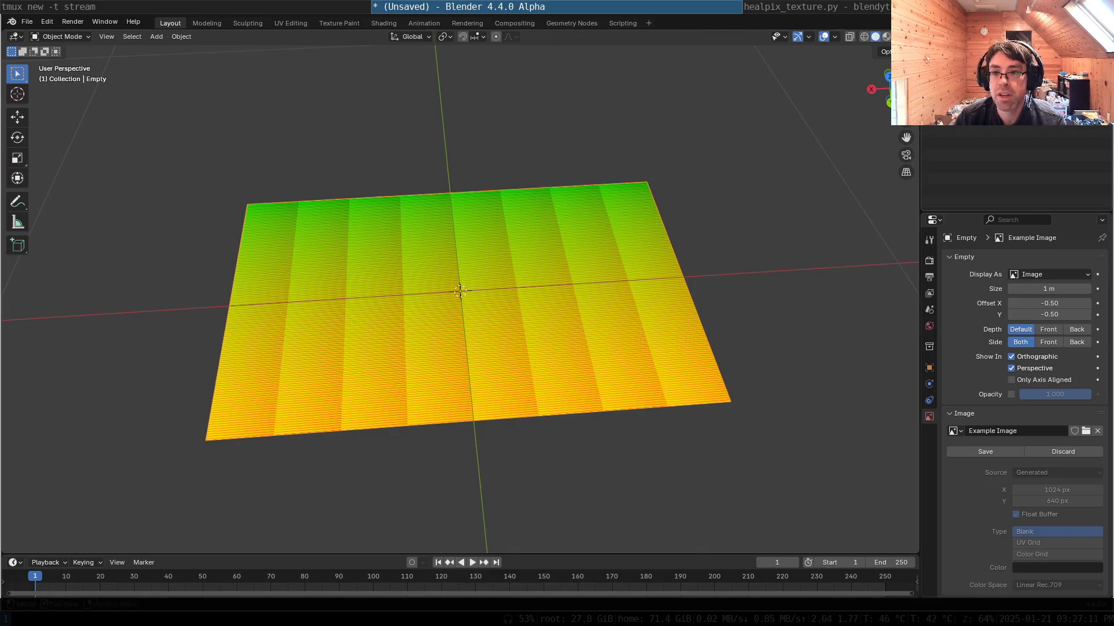
left_click(622, 23)
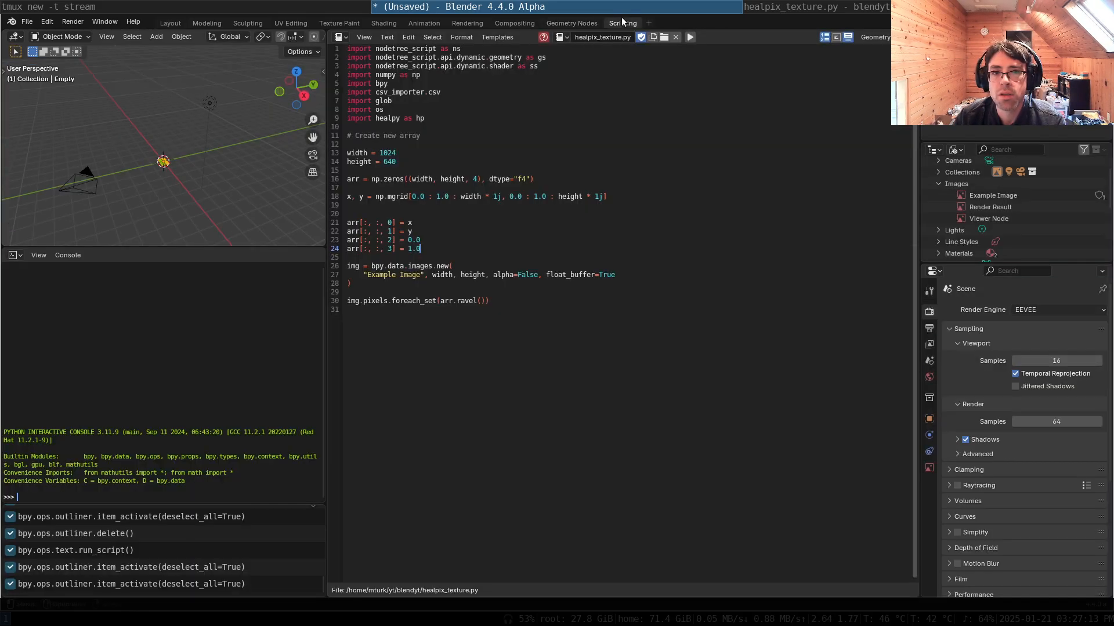
left_click(973, 196)
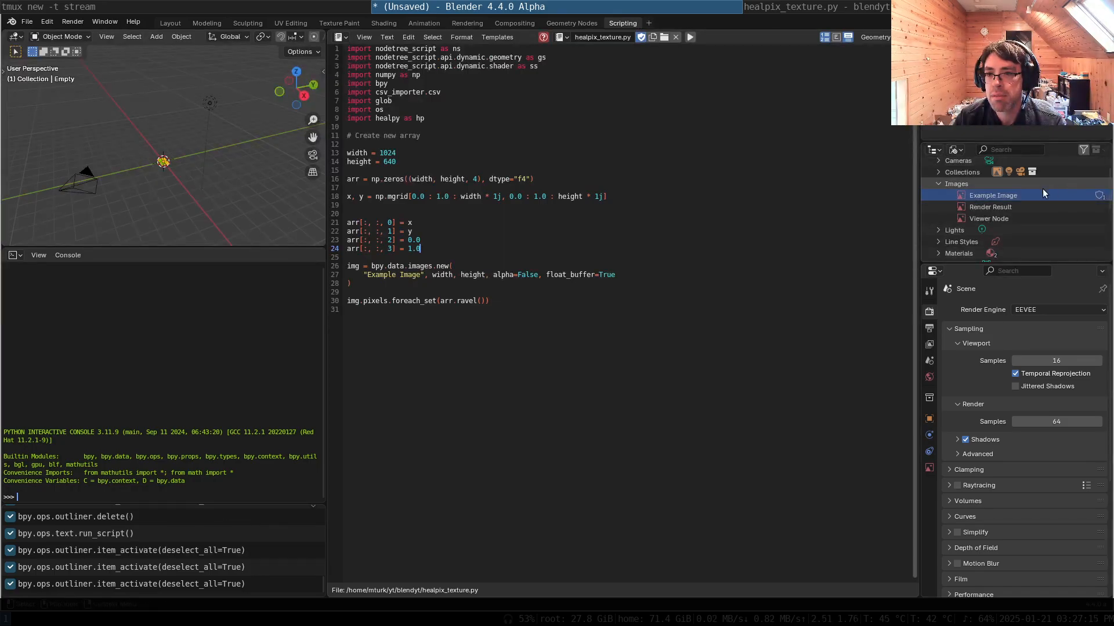
right_click(1016, 197)
left_click(983, 198)
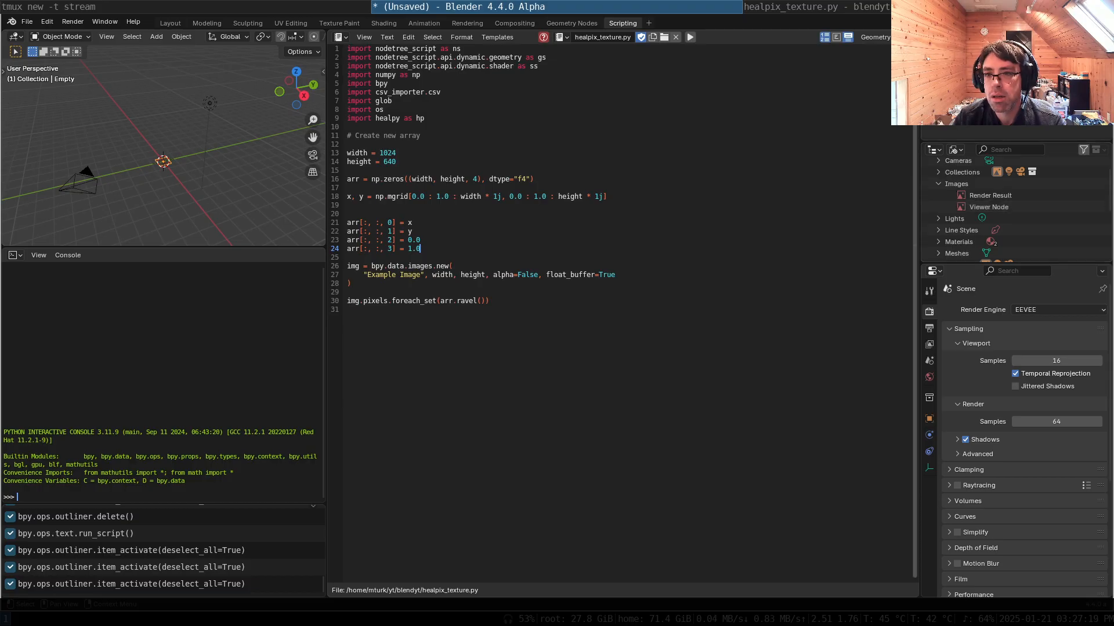
- Reload the script with the order="F" argument from disk and run it
left_click(543, 36)
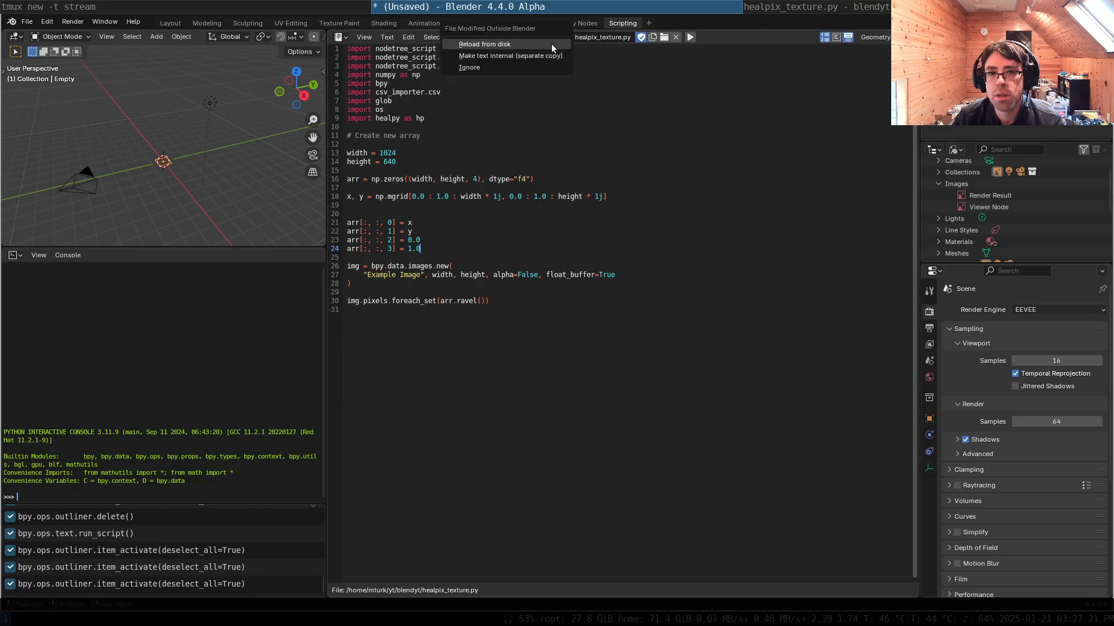
left_click(551, 43)
left_click(683, 37)
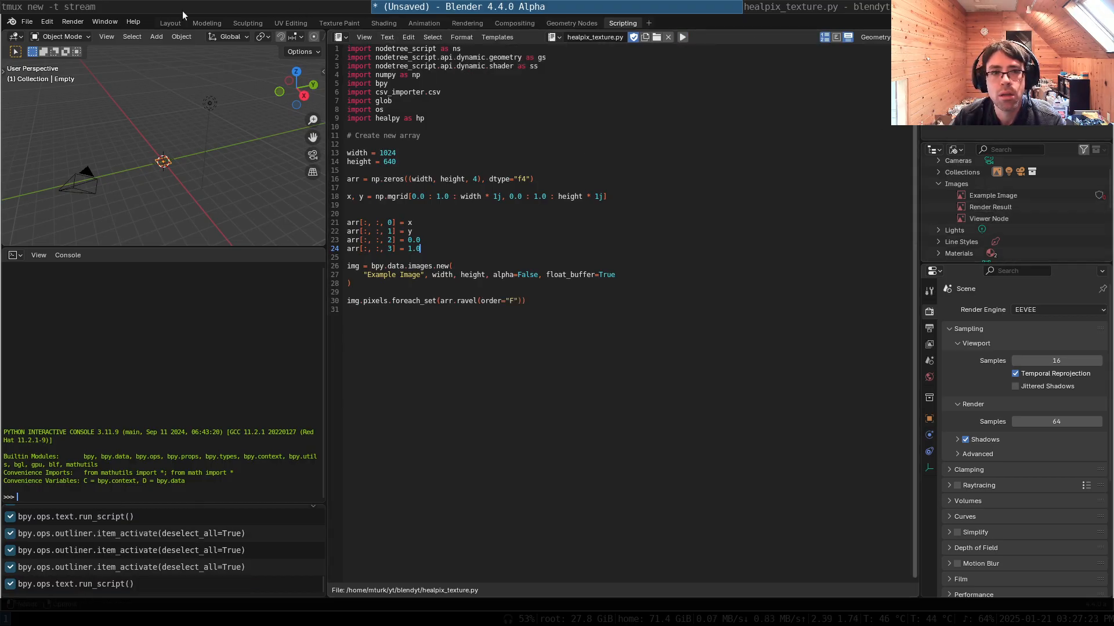
- Show the order="F" version of Example Image on the empty in the layout workspace
left_click(155, 11)
left_click(592, 5)
left_click(748, 5)
left_click(638, 6)
left_click(169, 23)
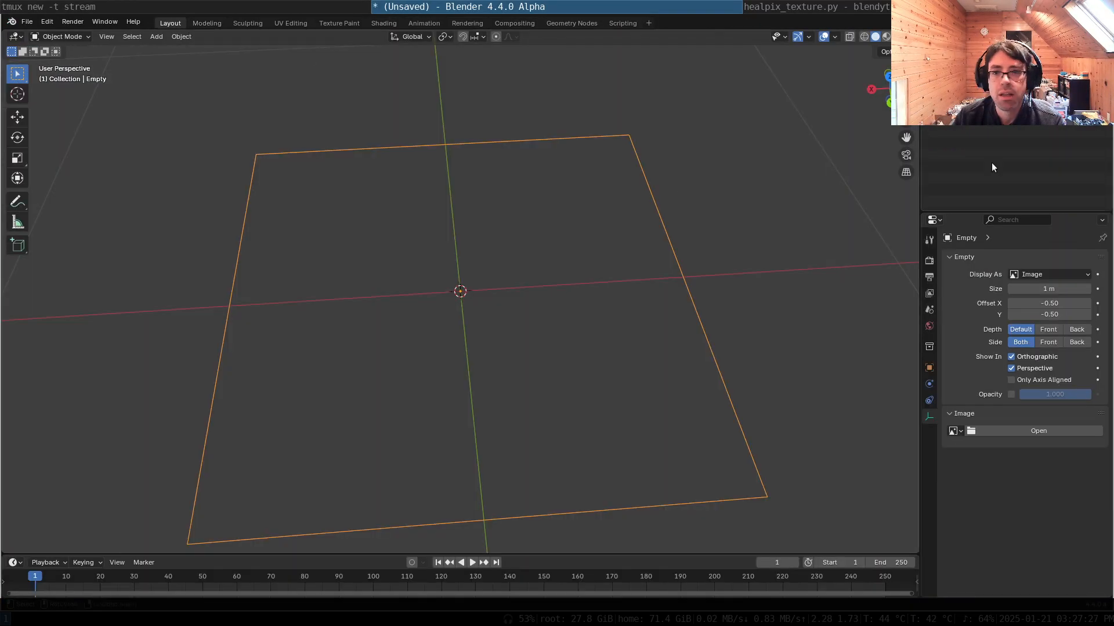
left_click(953, 431)
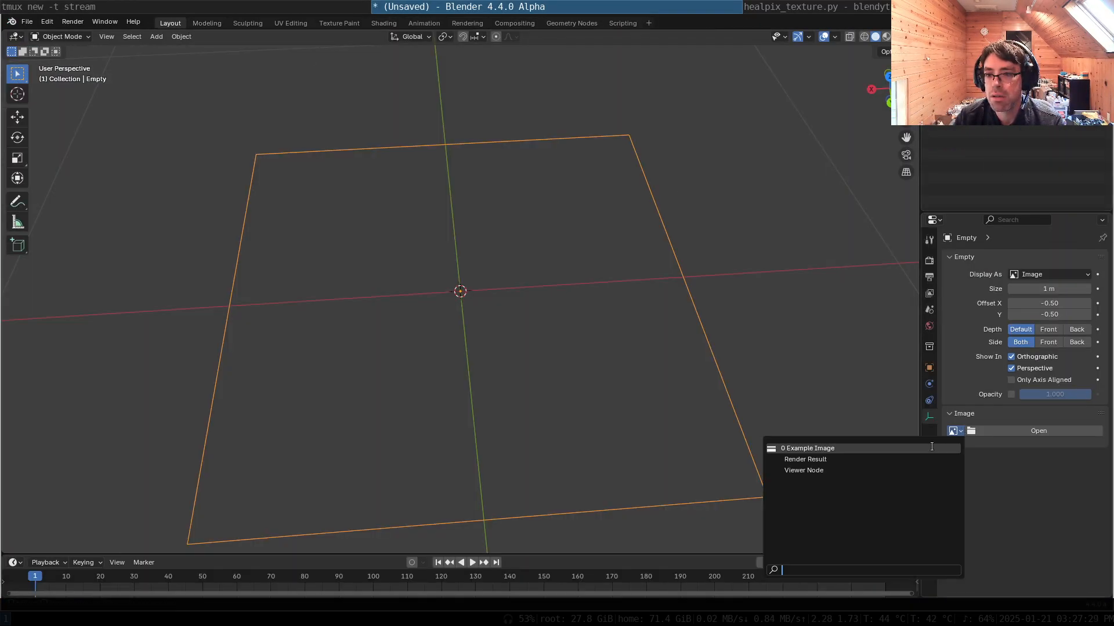
left_click(862, 444)
middle_click_drag(458, 376, 805, 129)
- Switch to VS Code and replace the order="F" argument of arr.ravel() with order="C"
left_click(877, 5)
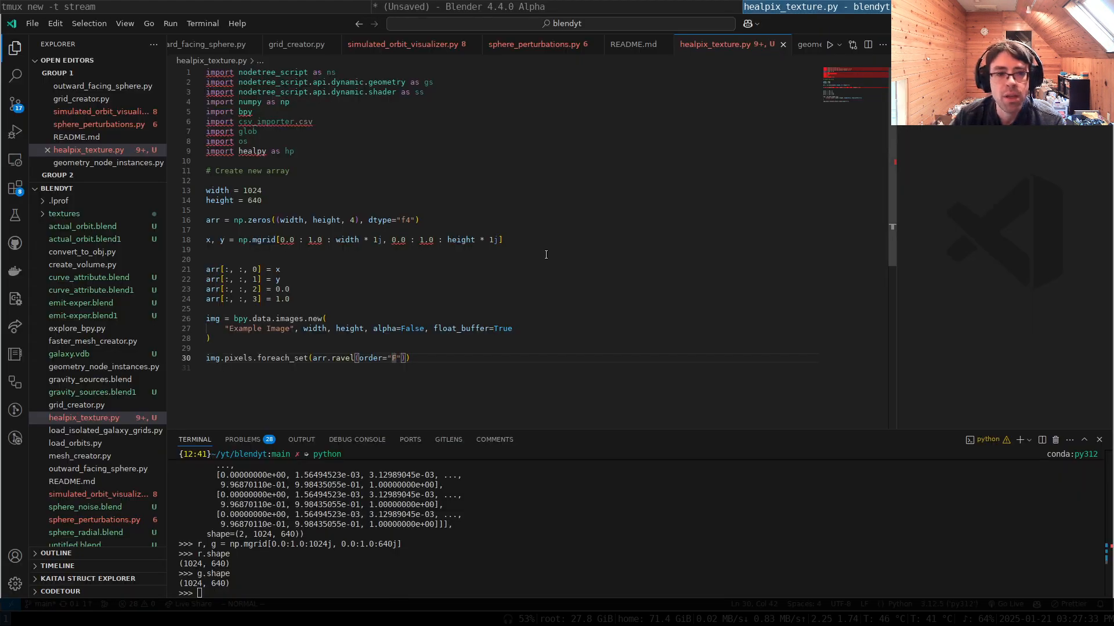
type("u")
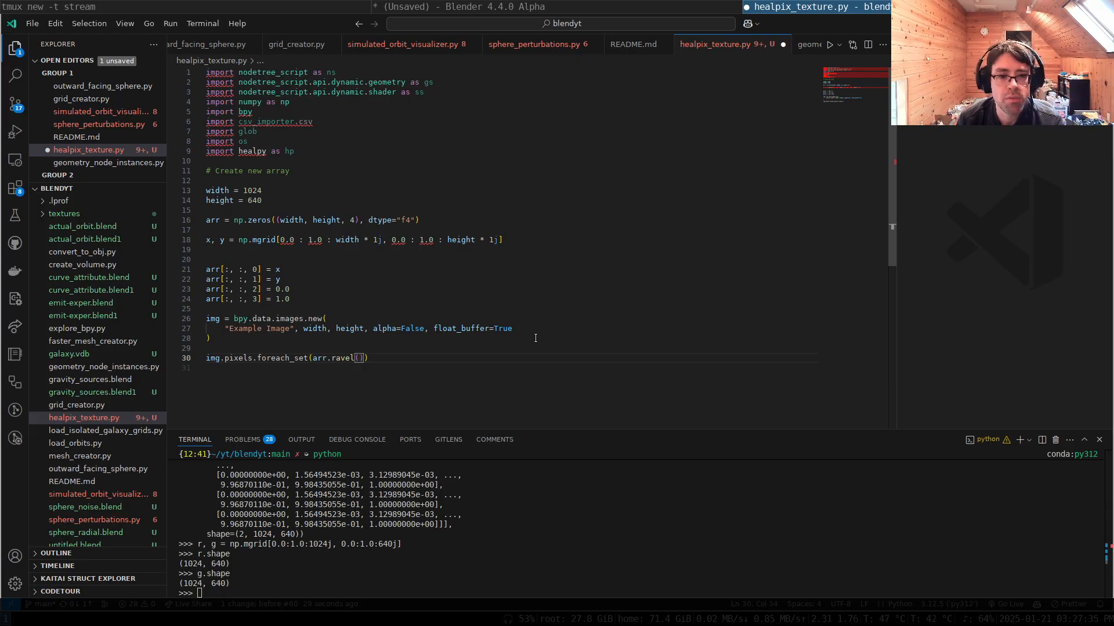
type("order=\"C\"")
key("Escape")
- Swap the size arguments in bpy.data.images.new so height comes before width, and save the script
key("k")
key("k")
key("k")
key("k")
key("k")
key("j")
key("j")
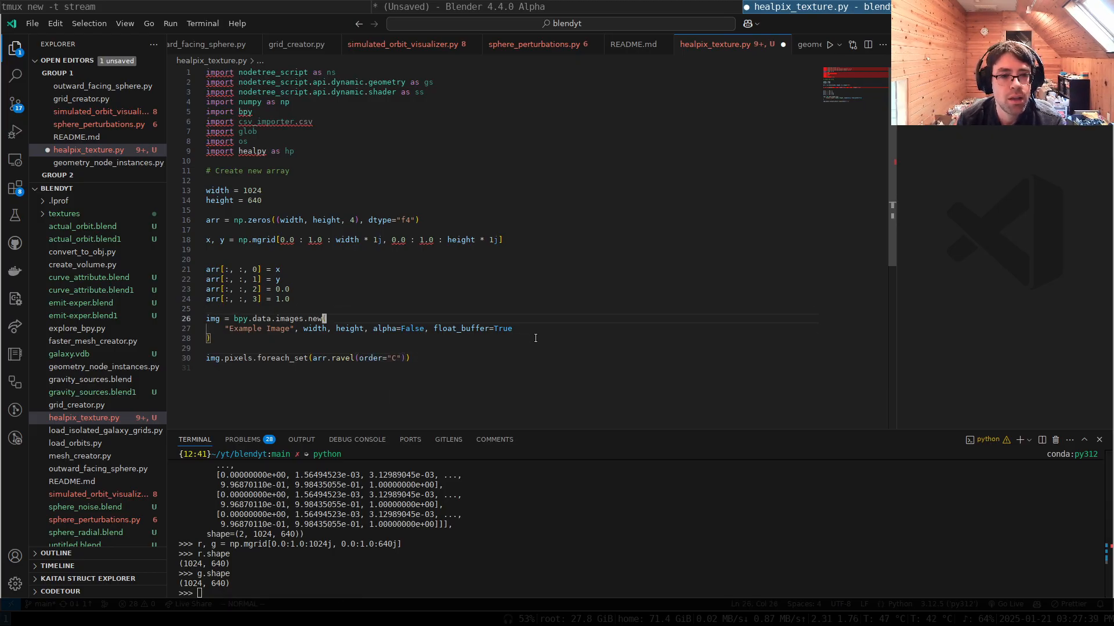
key("b")
key("b")
key("b")
key("b")
key("b")
type("cwheight")
key("Escape")
type("Wcwwidth")
key("Escape")
type(":w")
key("Return")
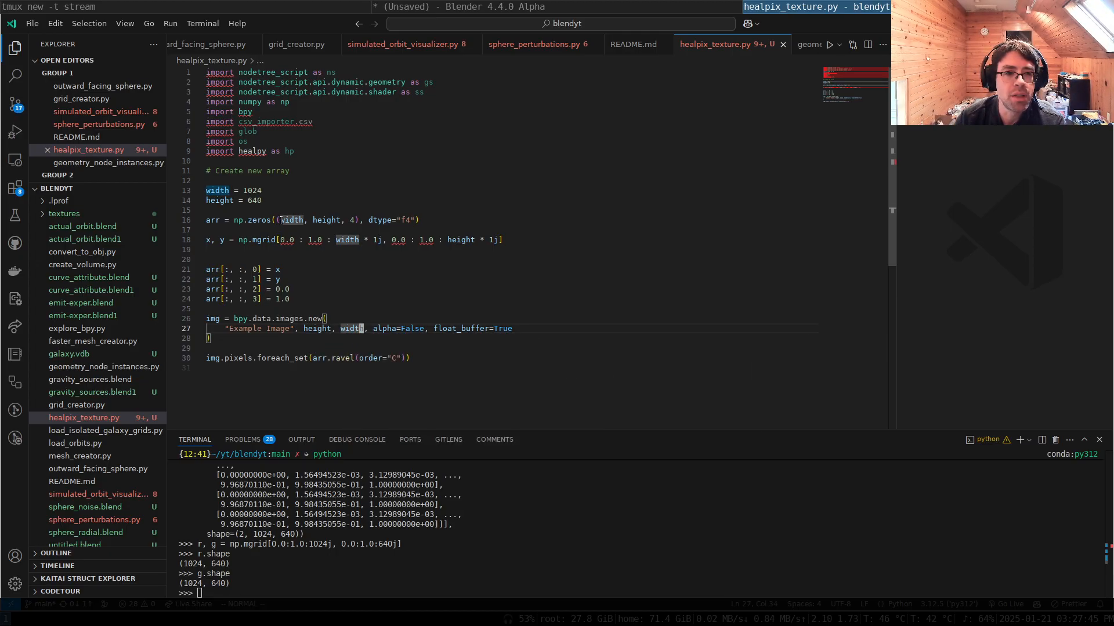
left_click_drag(281, 222, 347, 220)
left_click(374, 221)
left_click(356, 221)
double_click(356, 220)
key("Escape")
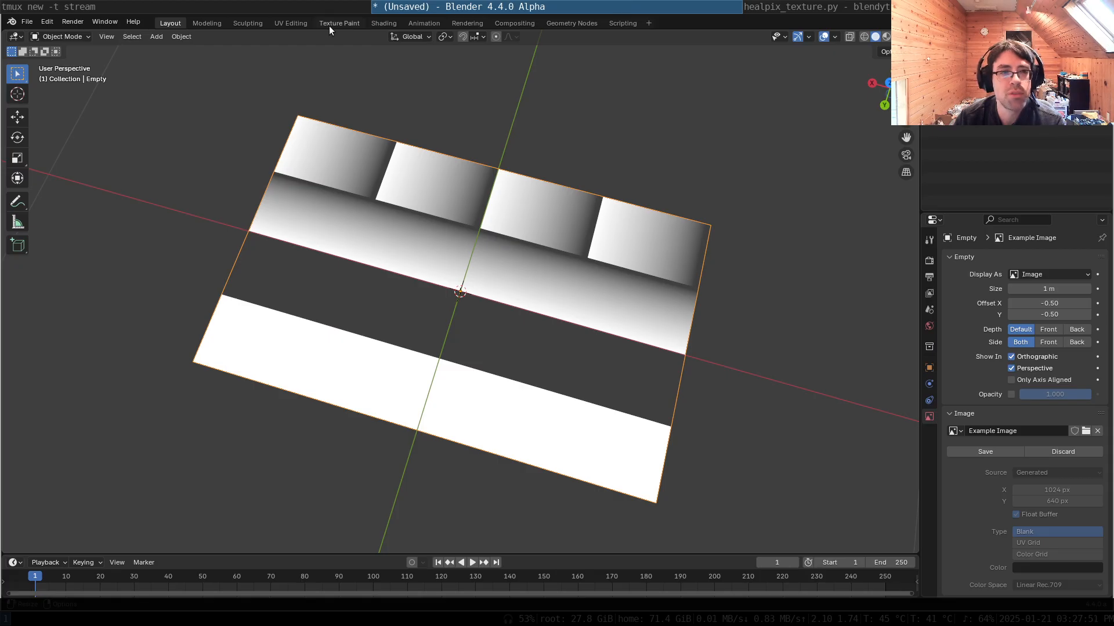
- Switch to Blender's scripting workspace and reload the edited healpix_texture.py from disk
left_click(621, 23)
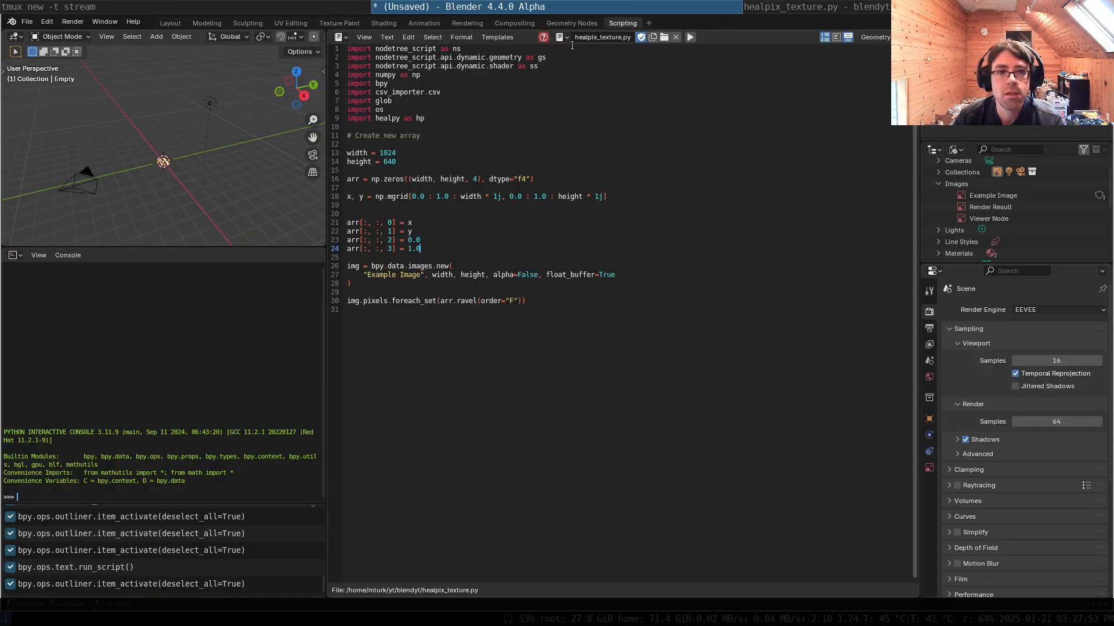
left_click(544, 39)
left_click(510, 42)
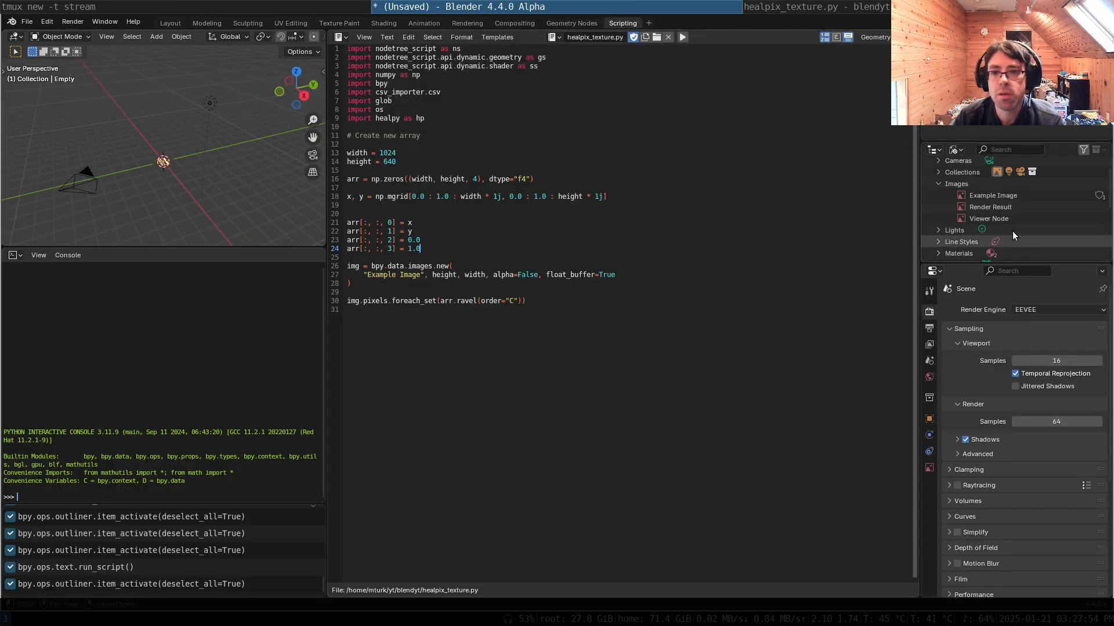
- Delete the old Example Image data-block and run the reloaded script to regenerate it
left_click(993, 196)
right_click(1000, 203)
left_click(1003, 197)
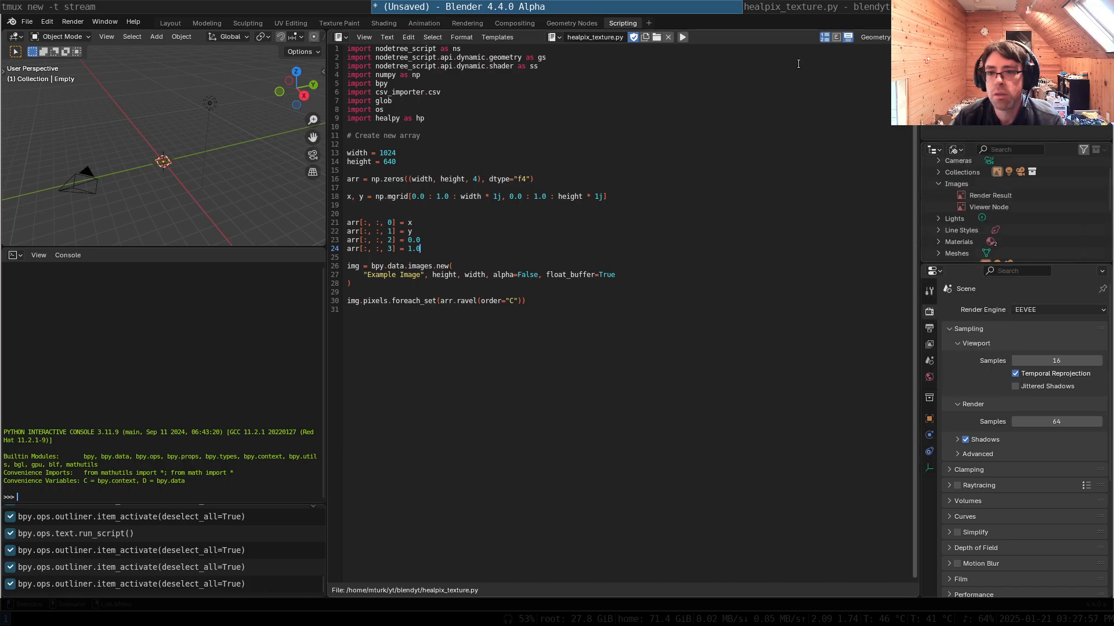
left_click(682, 37)
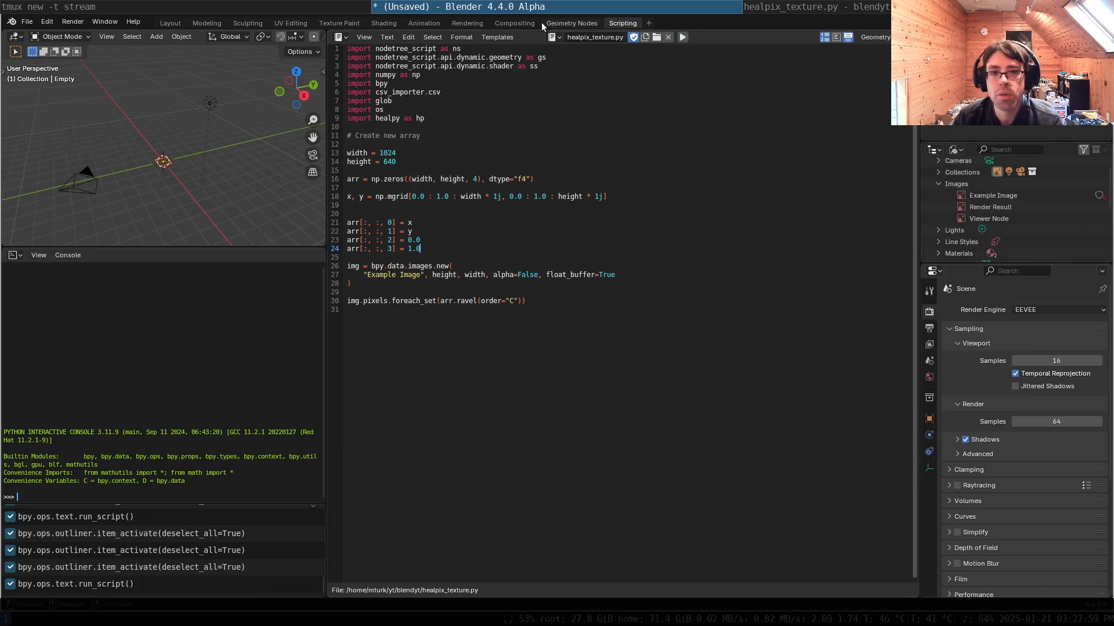
- Assign the height-by-width Example Image to the empty in the layout workspace and inspect its gradient
left_click(170, 23)
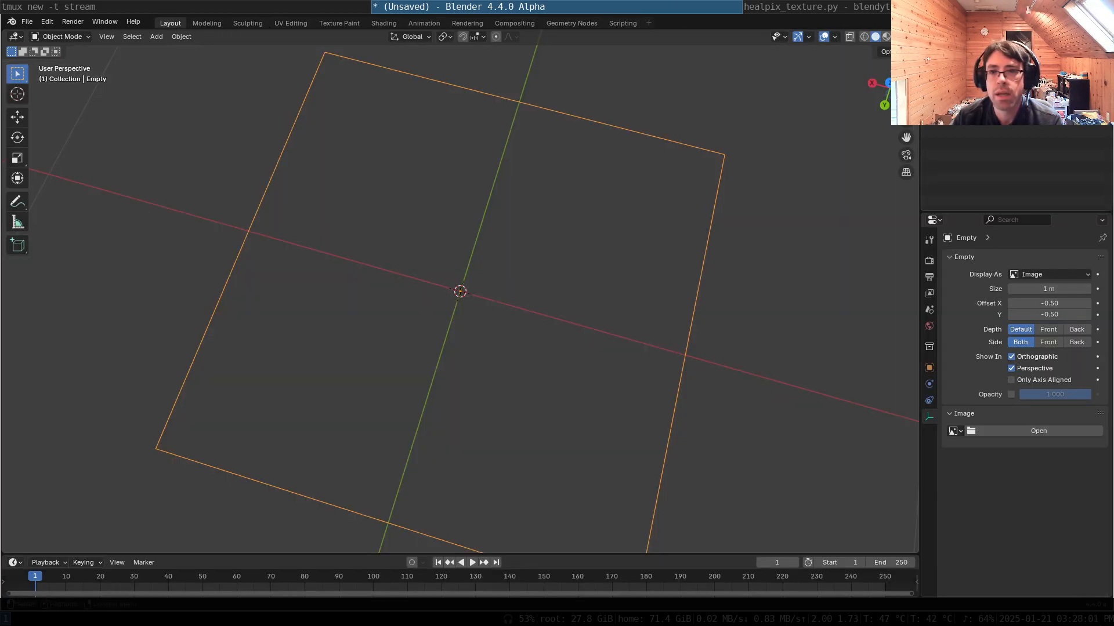
left_click(954, 431)
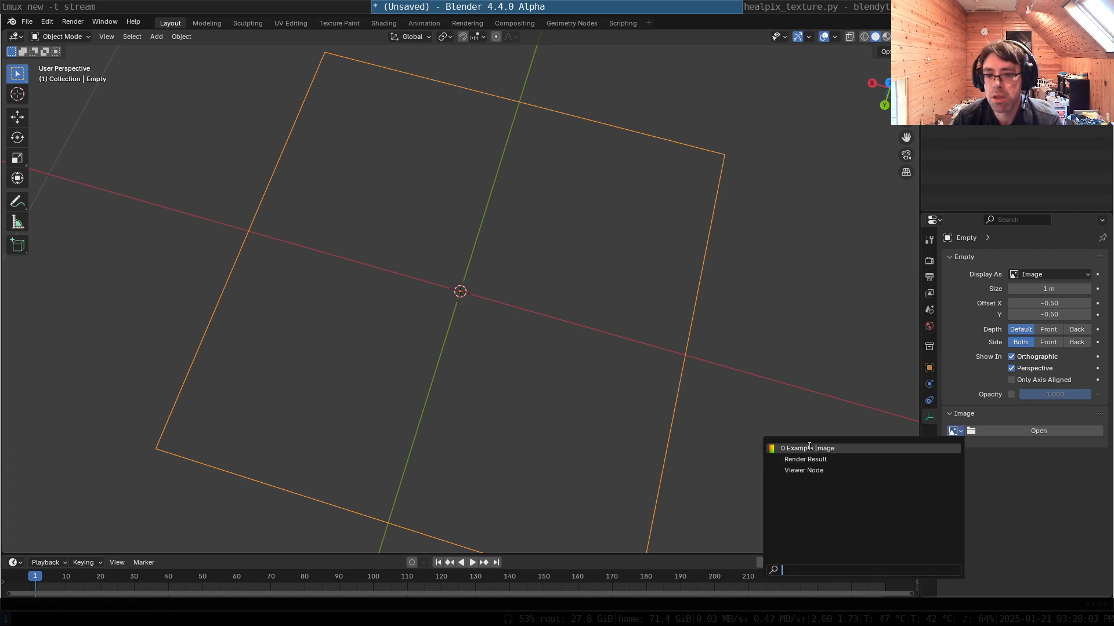
left_click(812, 448)
middle_click_drag(665, 400, 558, 268)
- Compare the width and height order in the array, mgrid and bpy.data.images.new lines of healpix_texture.py in the code editor
key("alt+Tab")
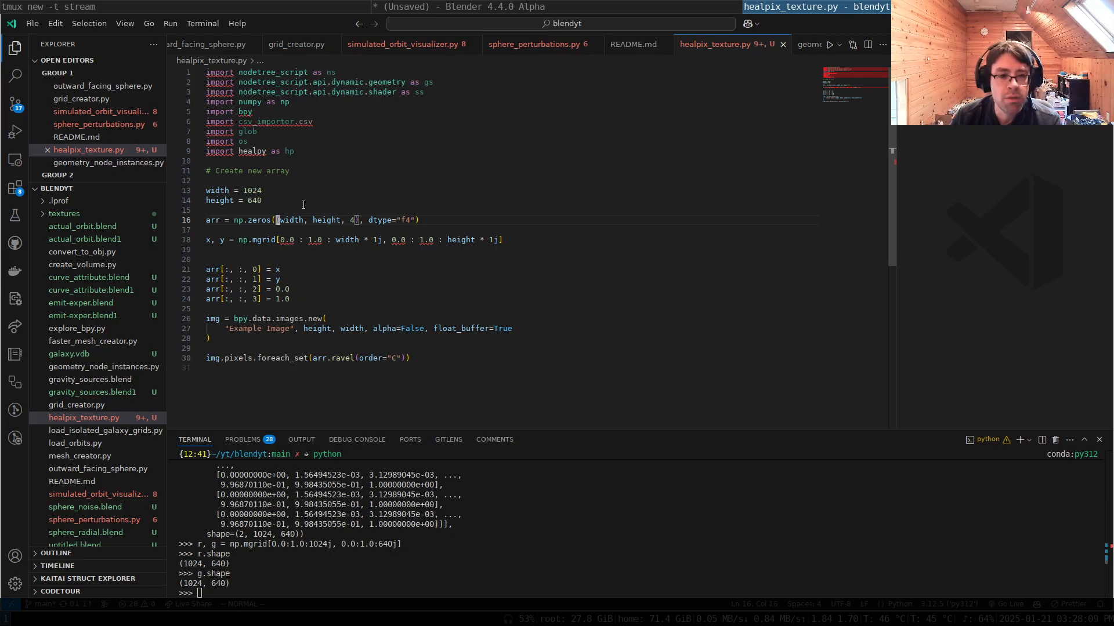
left_click_drag(281, 220, 344, 221)
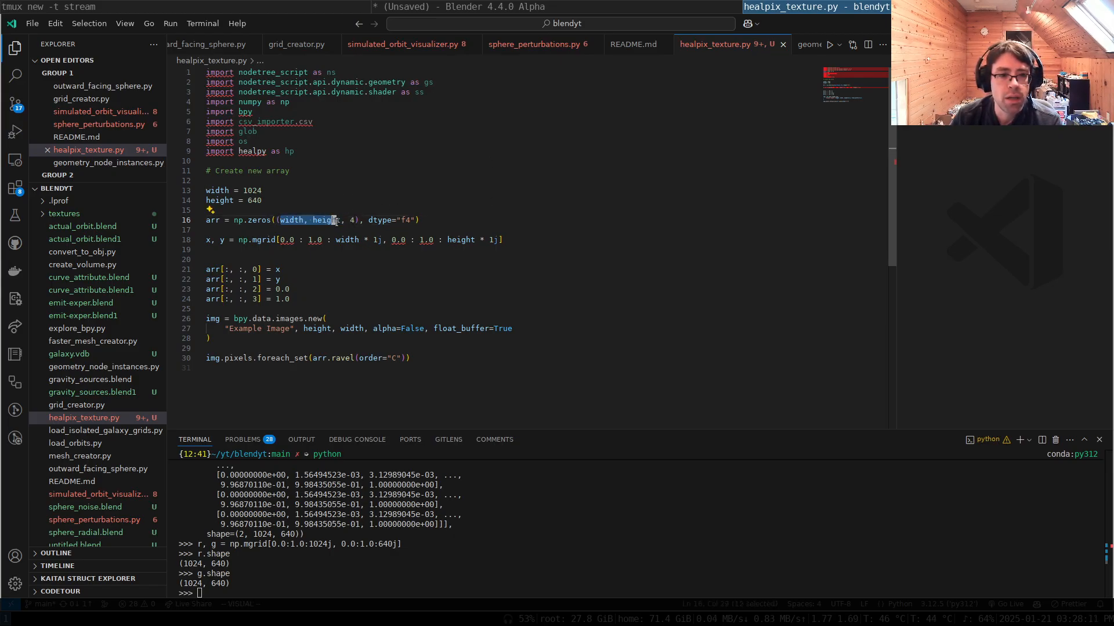
double_click(328, 220)
left_click_drag(303, 329, 365, 329)
left_click(365, 329)
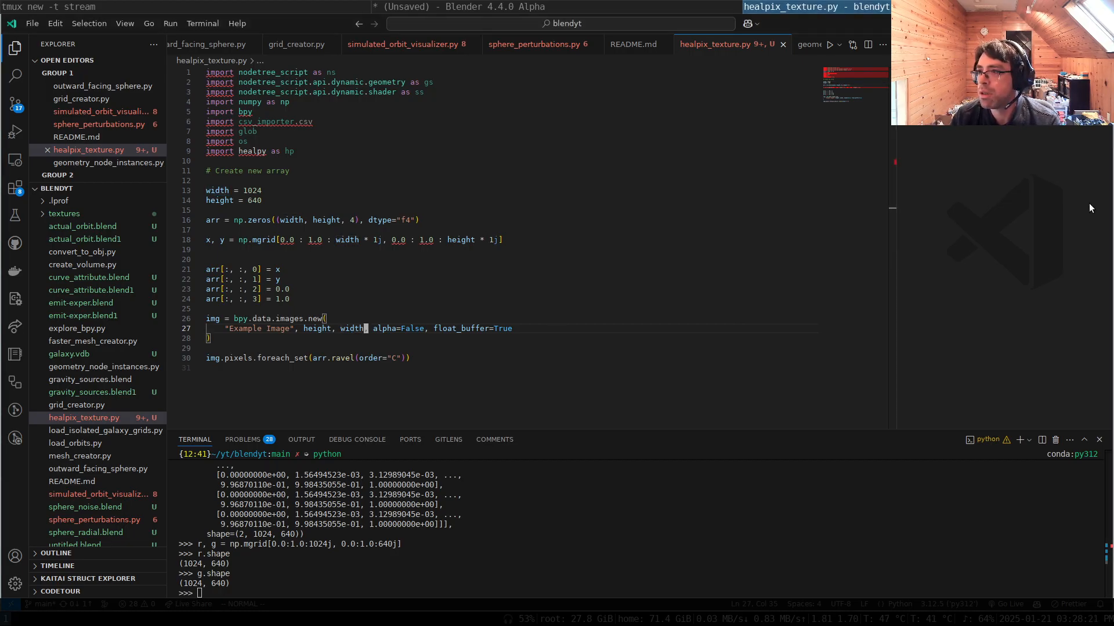
left_click(278, 279)
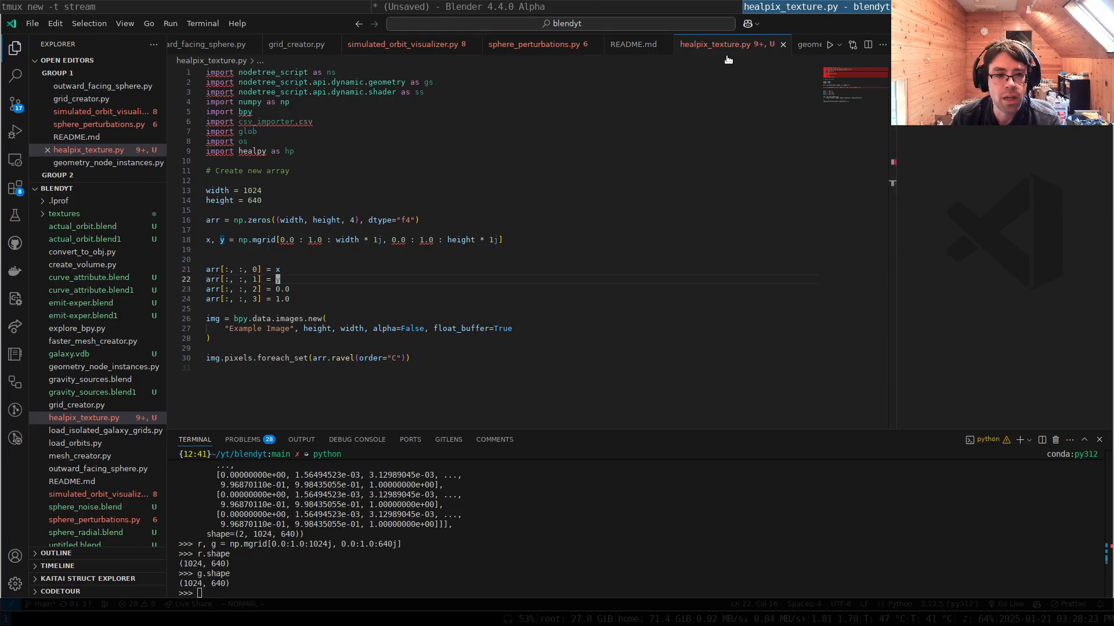
left_click(514, 251)
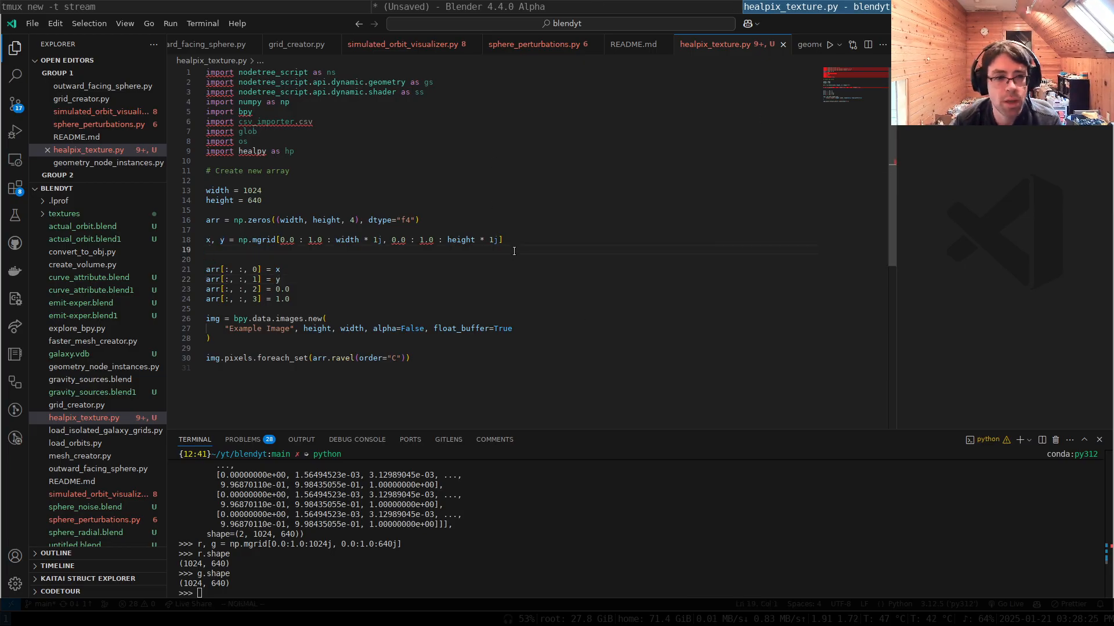
- Switch back to Blender and examine the image empty's color gradient from another angle
key("super+Left")
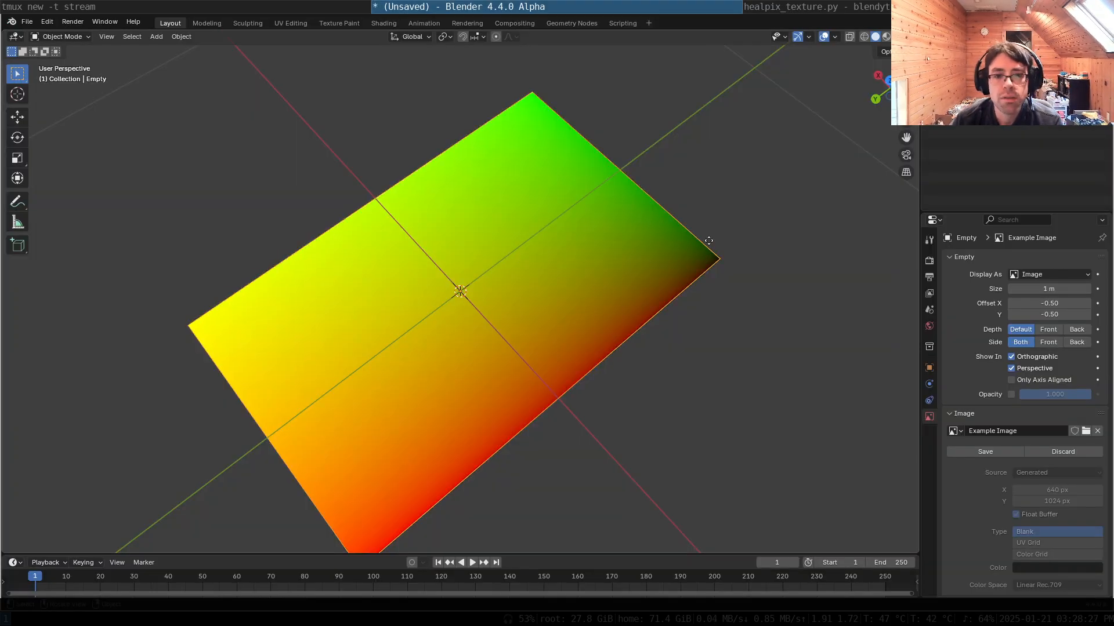
left_click(721, 225)
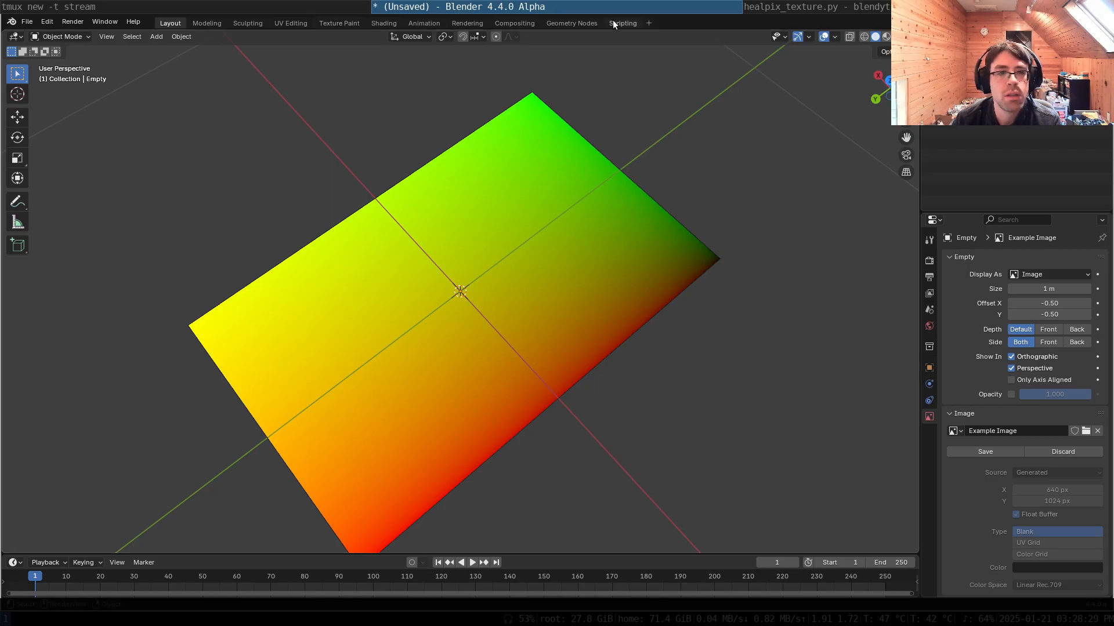
middle_click_drag(269, 299, 589, 95)
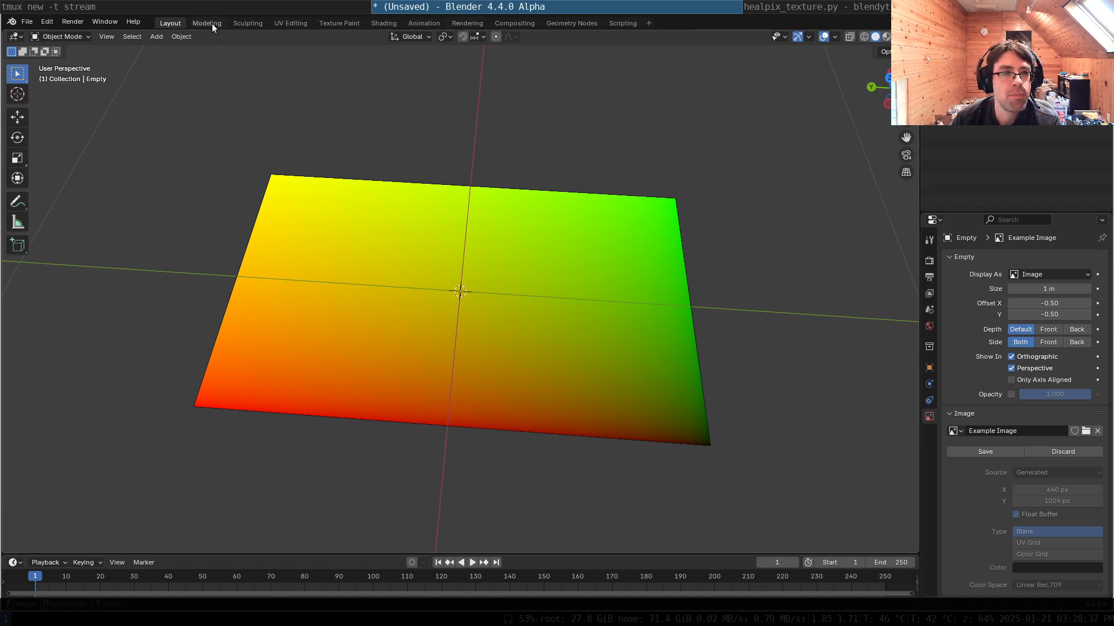
- Open the Geometry Nodes workspace and add a cube mesh to the scene
left_click(587, 23)
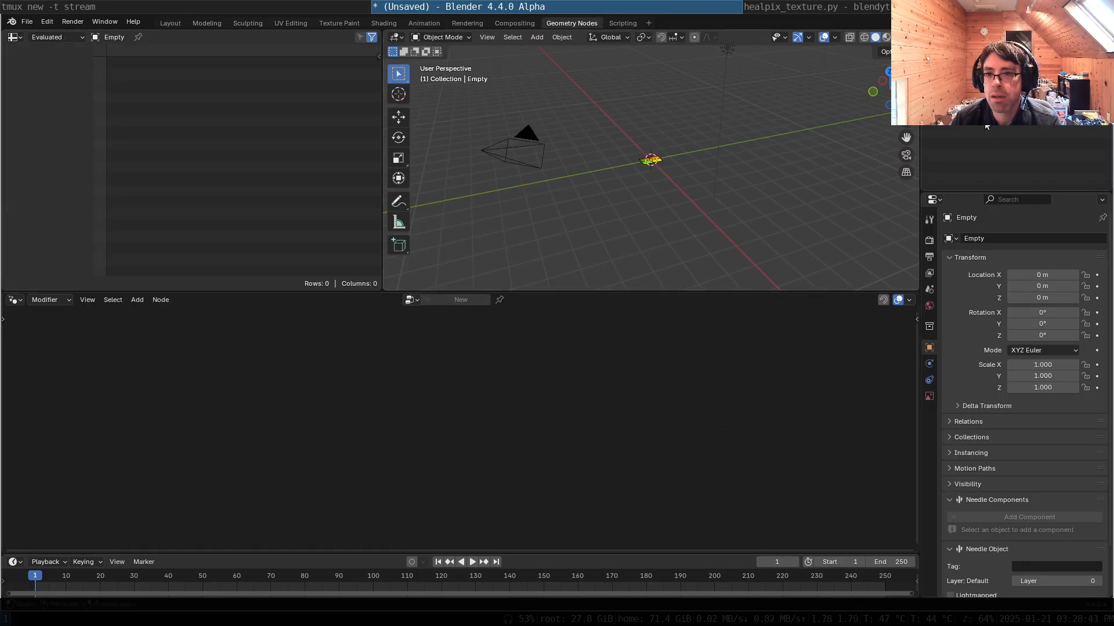
key("shift+a")
mouse_move(531, 101)
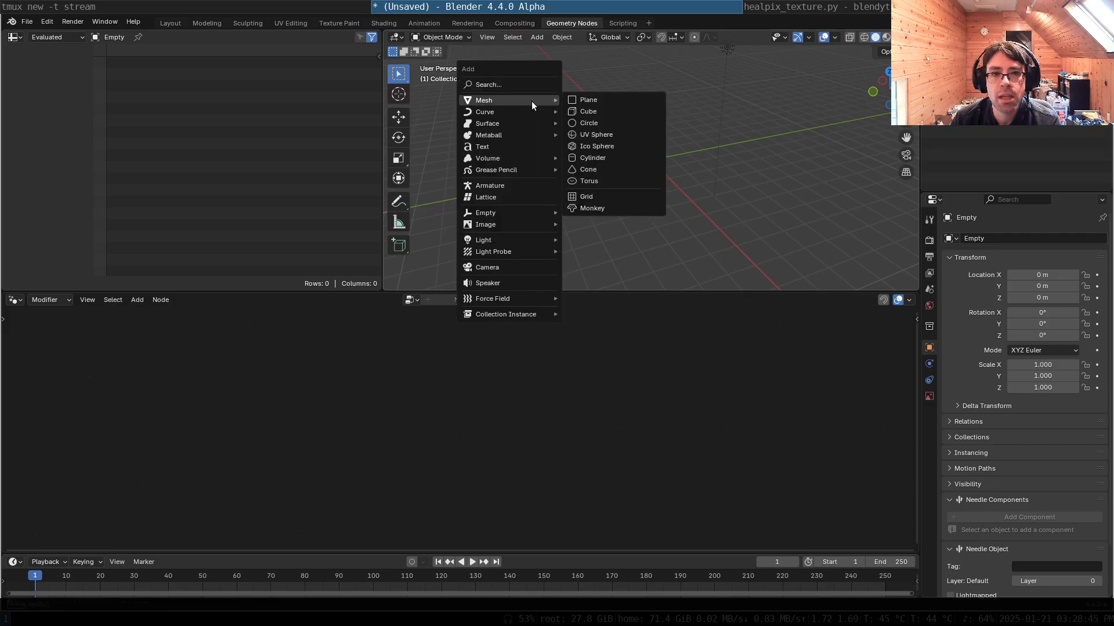
left_click(635, 110)
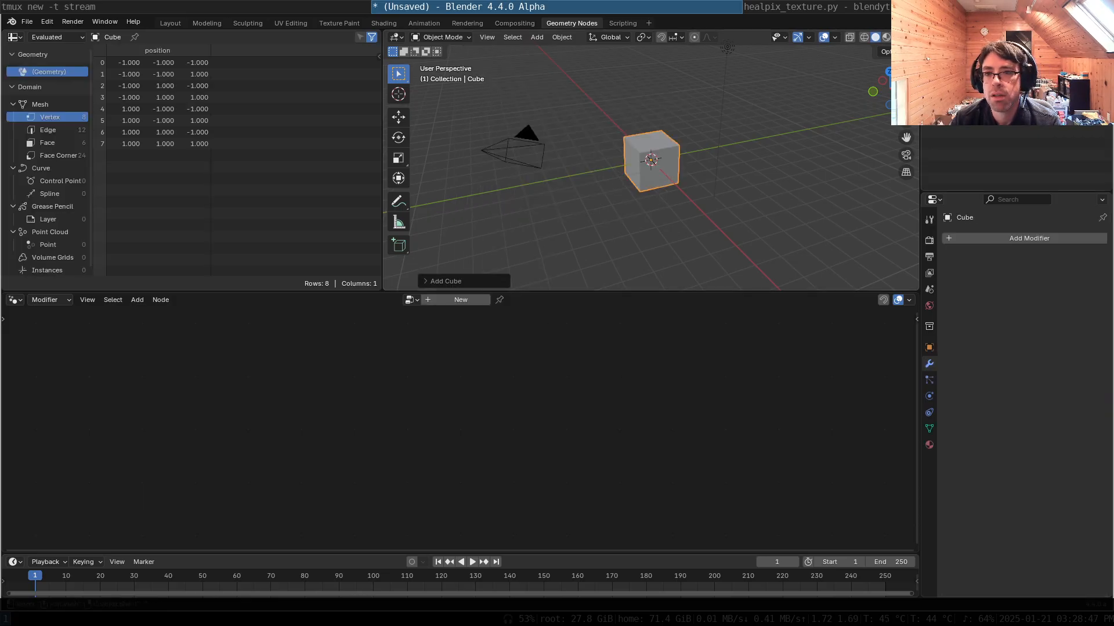
key("ctrl+z")
middle_click_drag(666, 170, 719, 176)
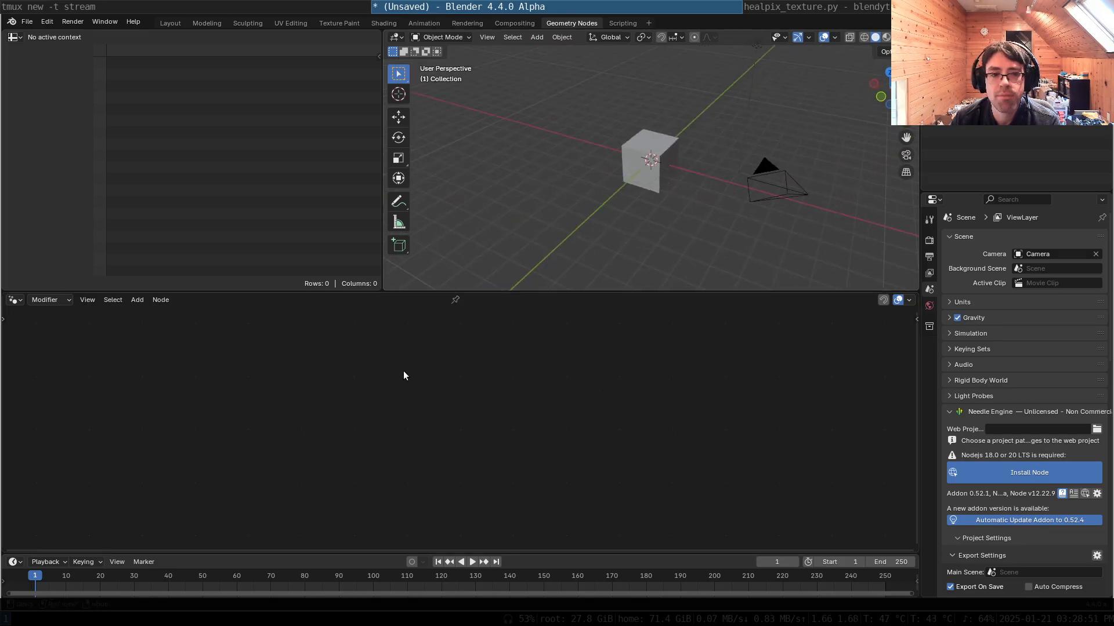
- Create a geometry node tree on the cube and insert a Subdivide Mesh node between Group Input and Group Output
left_click(652, 165)
left_click(452, 302)
key("shift+a")
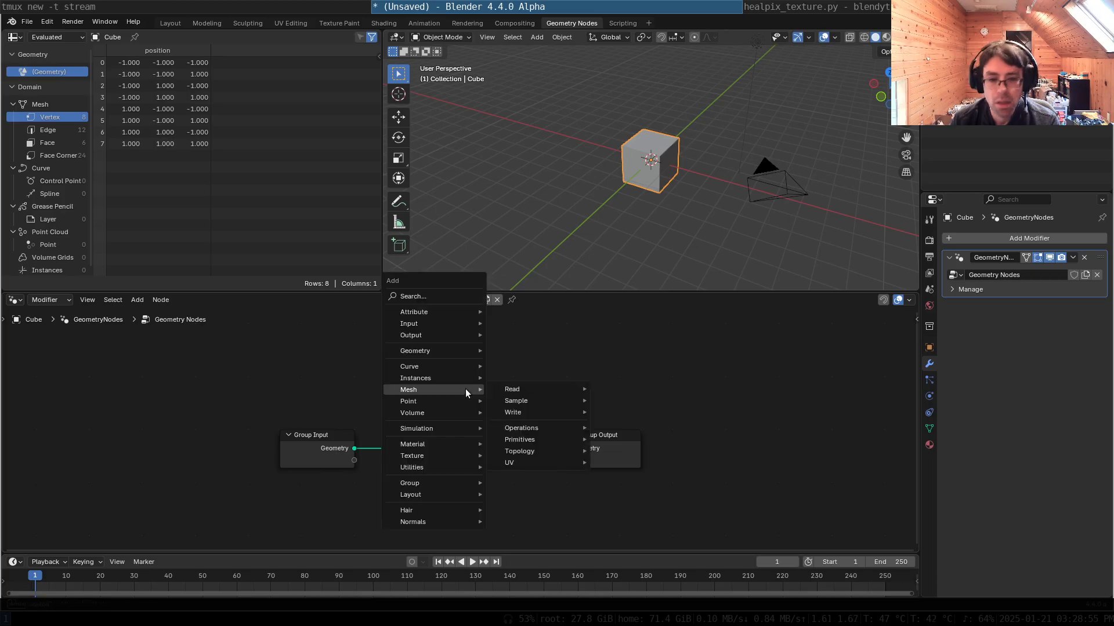
type("sub")
key("Return")
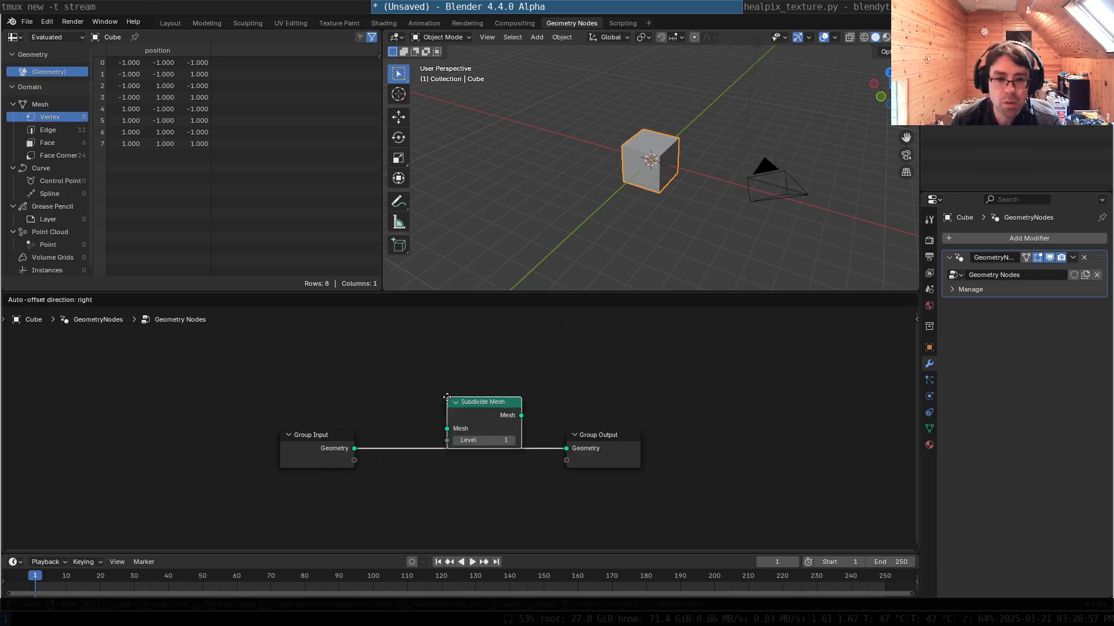
left_click(405, 408)
- Raise the Subdivide Mesh level to 6 and move the Group Output node away to make room for more nodes
left_click(471, 450)
left_click(471, 451)
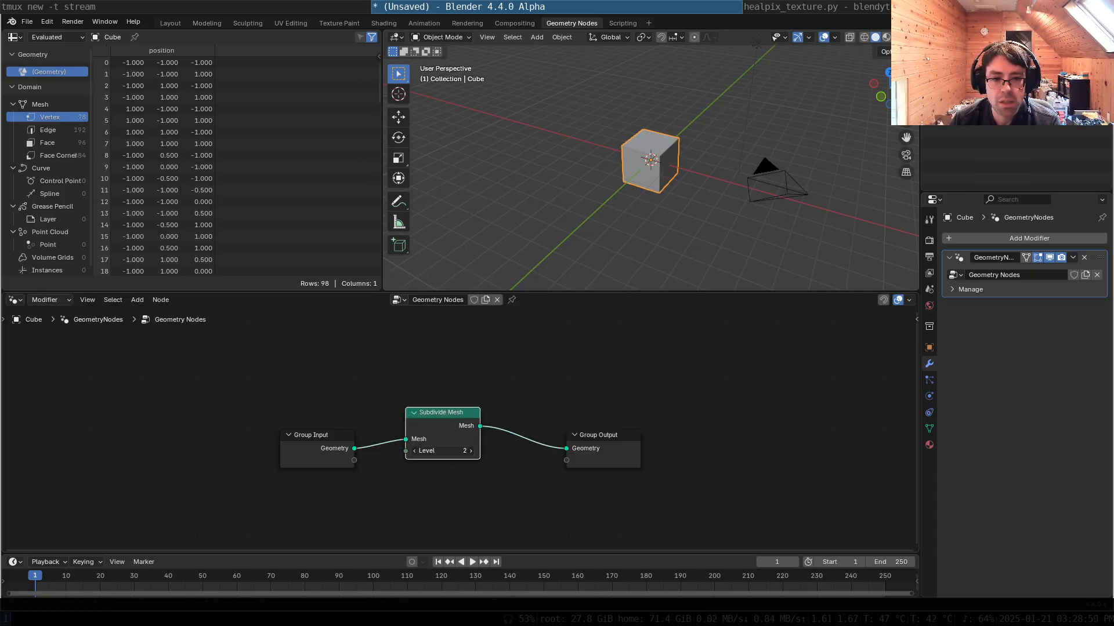
left_click(470, 451)
left_click(470, 451)
left_click(470, 451)
left_click_drag(597, 440, 729, 368)
scroll(651, 160, "up", 6)
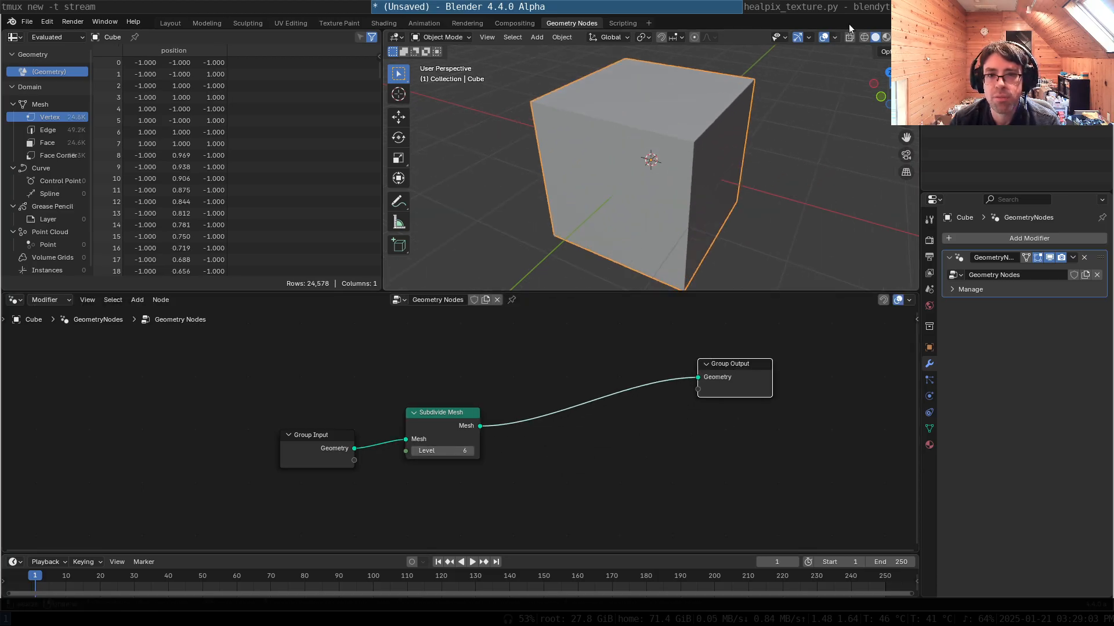
- Display the viewport as wireframe and lower the Subdivide Mesh level to 4
left_click(863, 38)
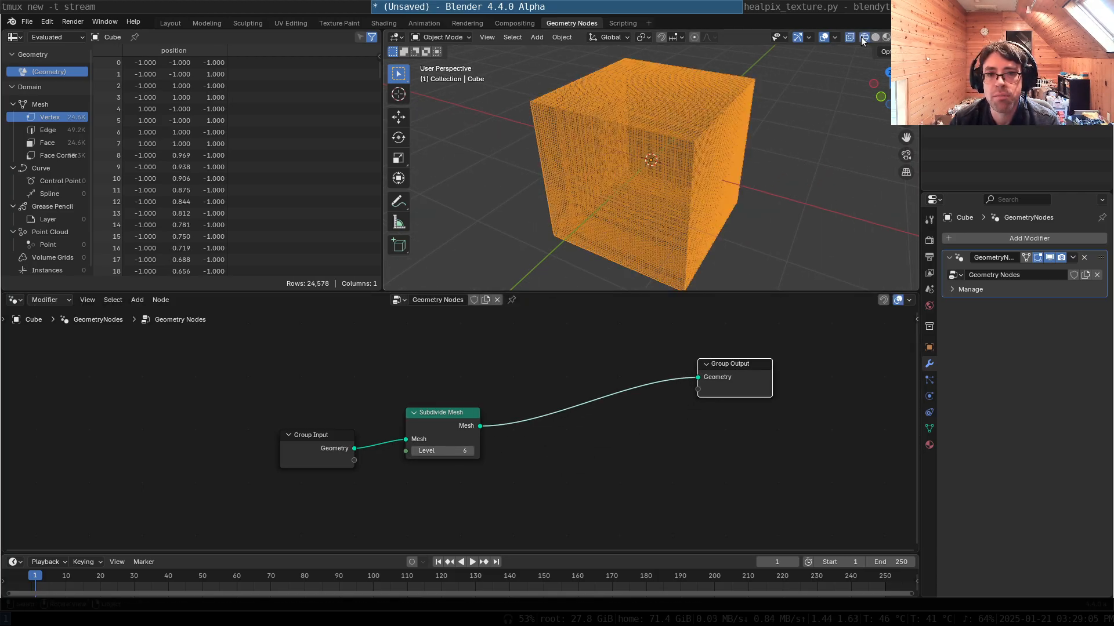
scroll(635, 232, "down", 4)
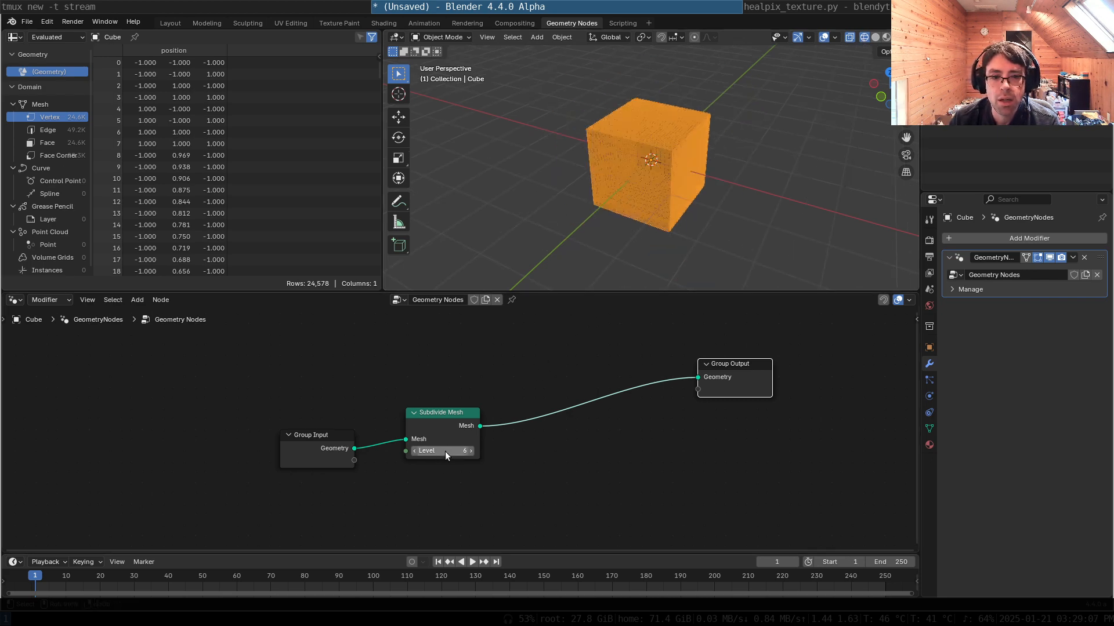
left_click(414, 451)
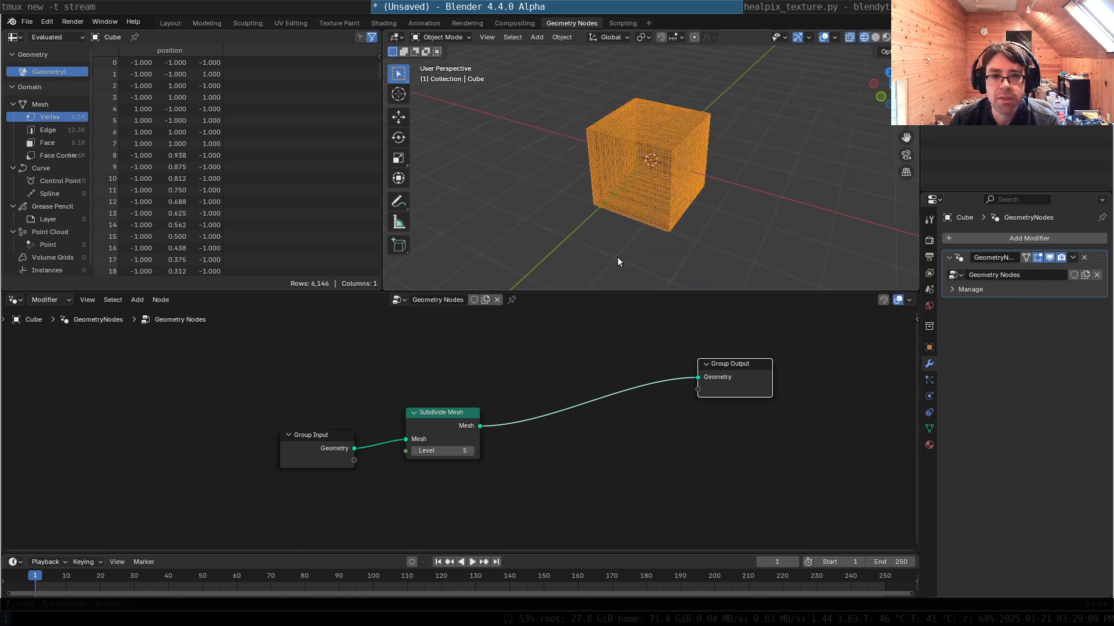
left_click(413, 451)
middle_click_drag(722, 180, 667, 223)
key("shift+a")
type("nor")
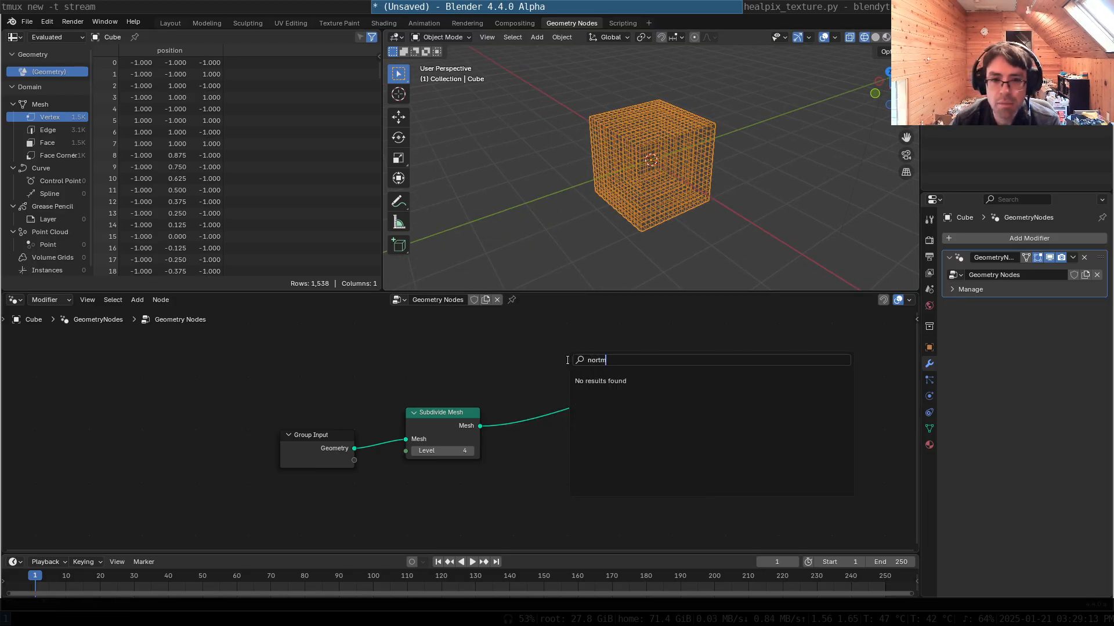
type("m")
key("Return")
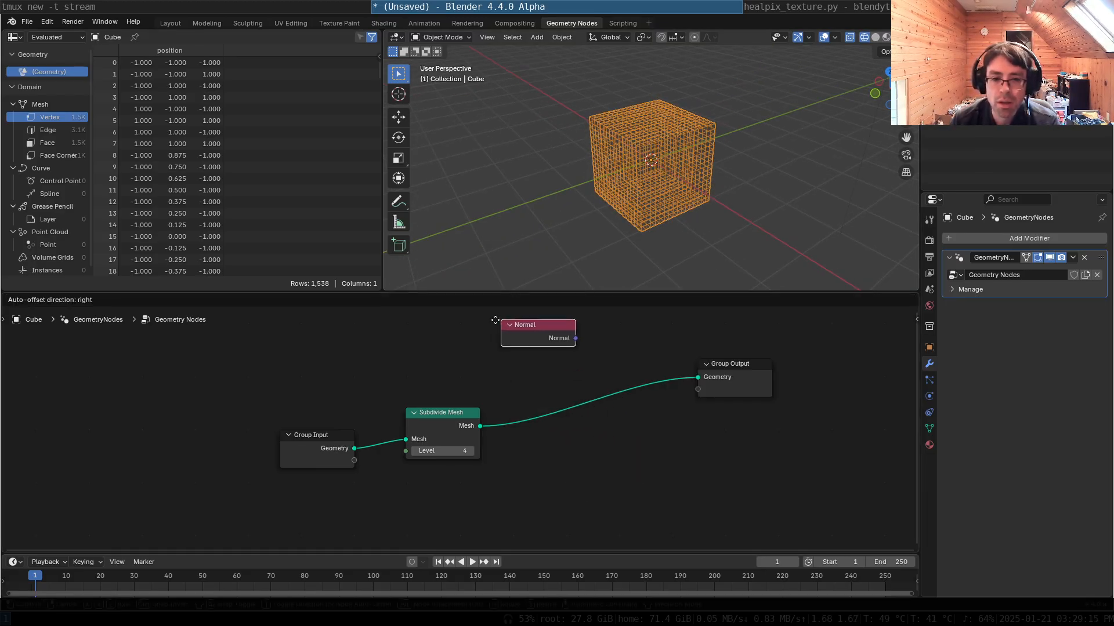
key("Escape")
- Add a Position node above the Subdivide Mesh node
key("shift+a")
type("positio")
key("Return")
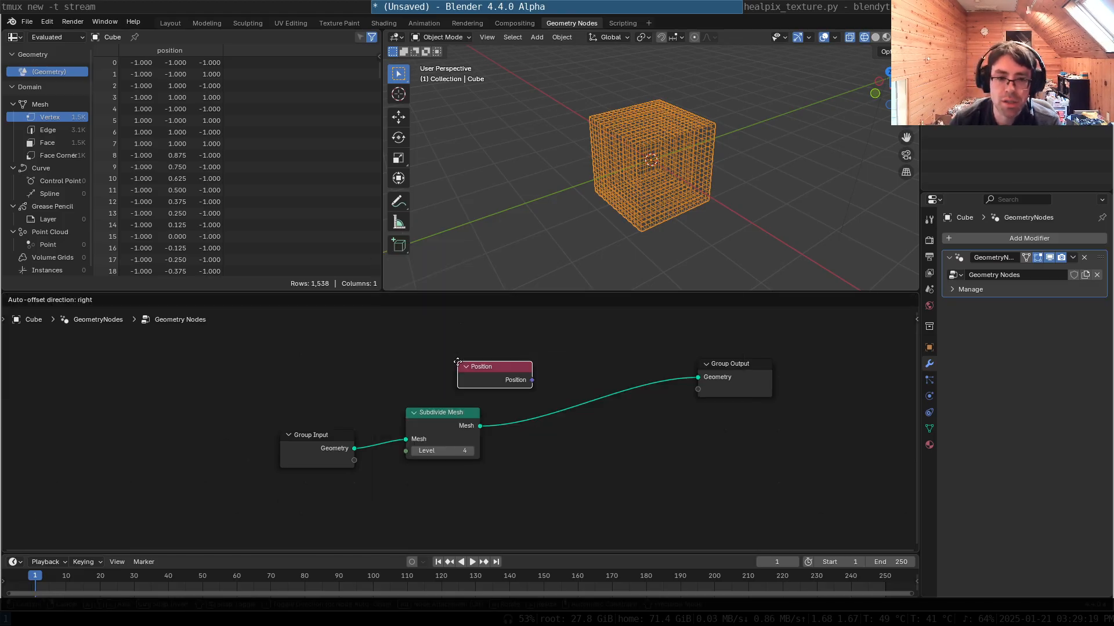
left_click(403, 340)
key("shift+a")
mouse_move(579, 351)
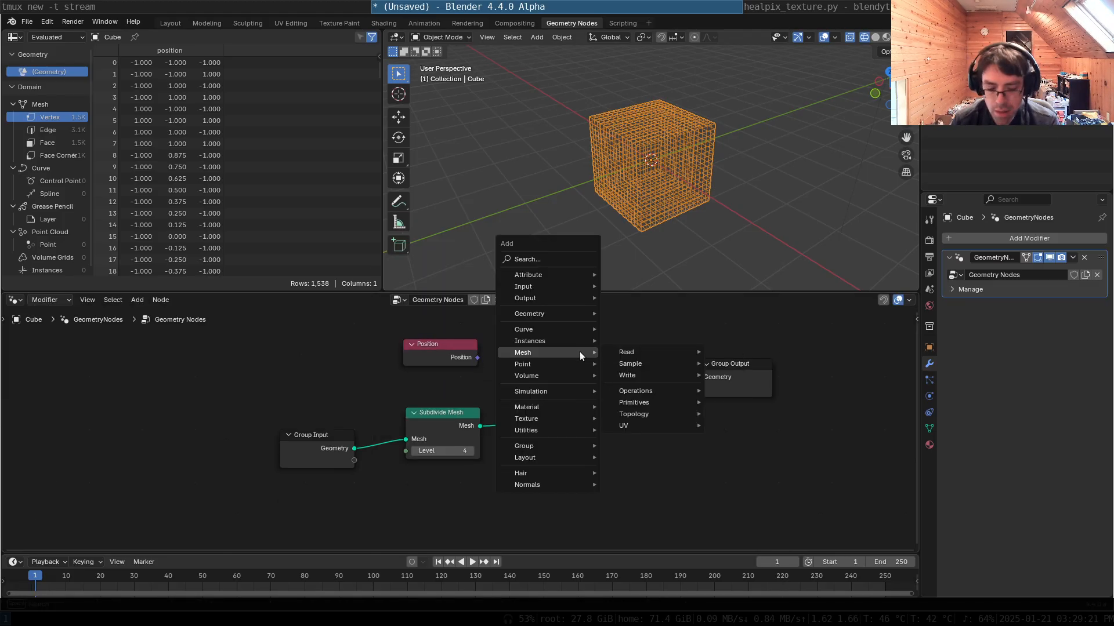
type("verctor")
key("ctrl+a")
type("vector")
key("Return")
key("Escape")
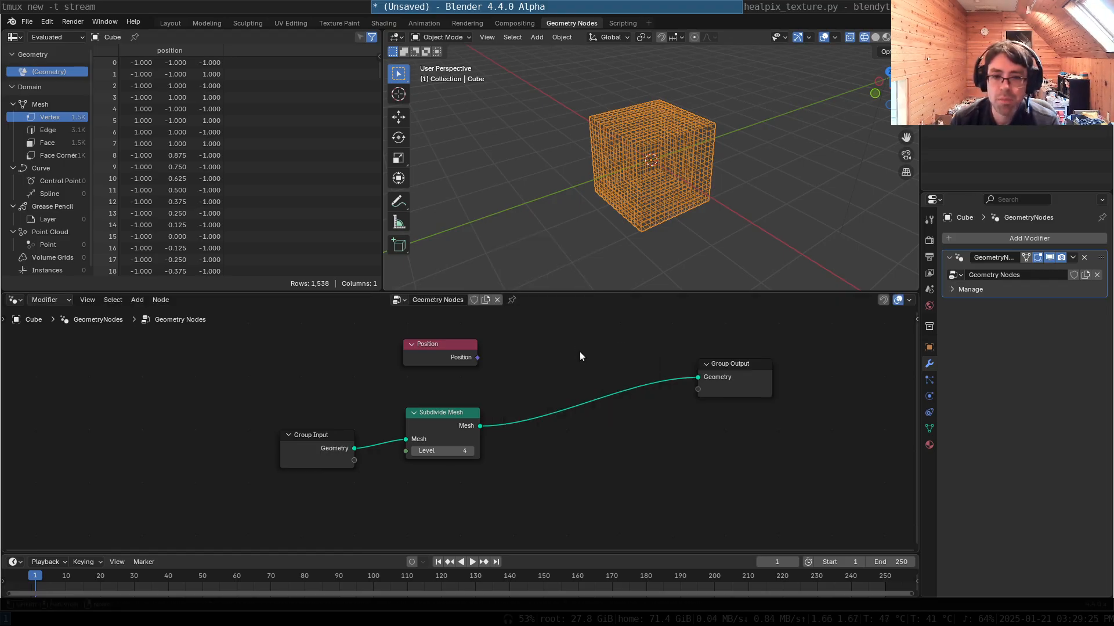
- Add a Vector Math node set to Normalize and feed the Position output into its vector input
key("shift+a")
type("vector add")
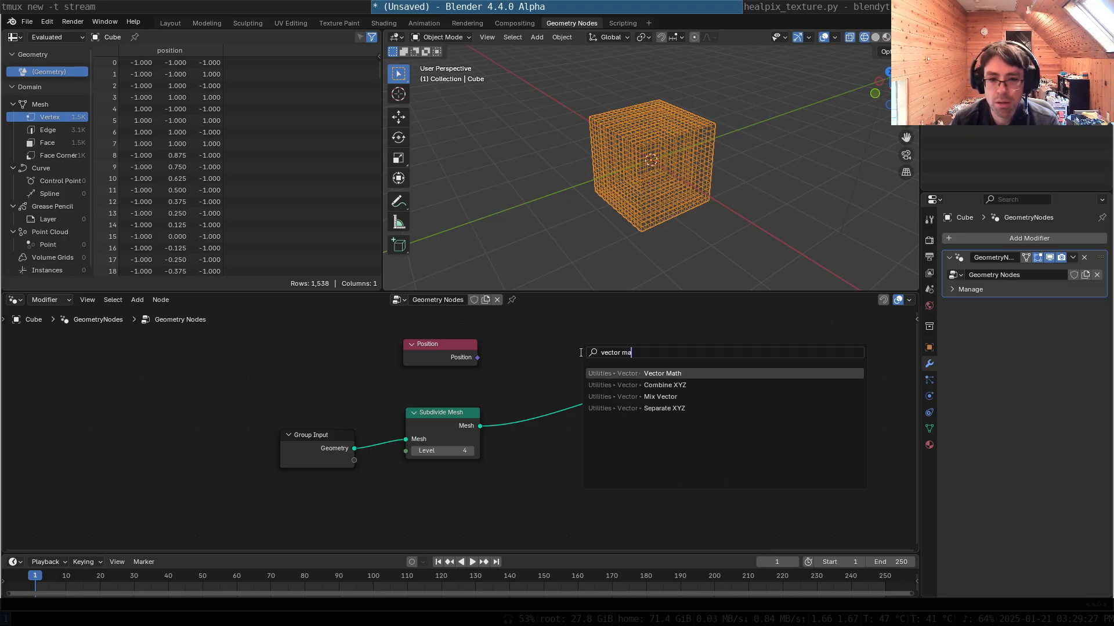
key("Return")
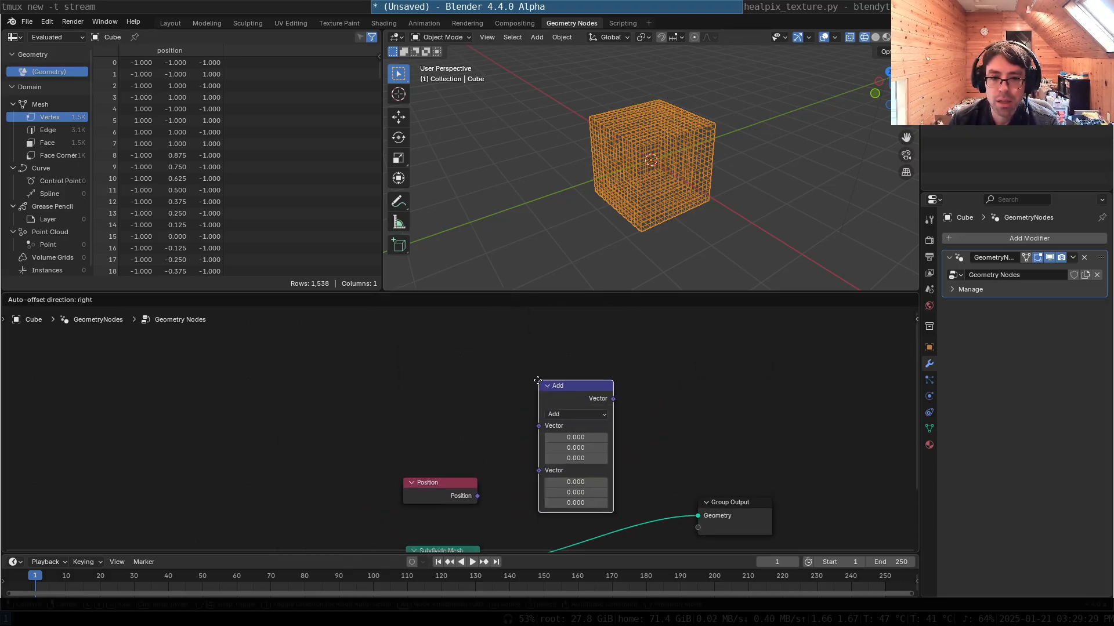
left_click(529, 371)
left_click_drag(477, 496, 533, 470)
left_click(561, 410)
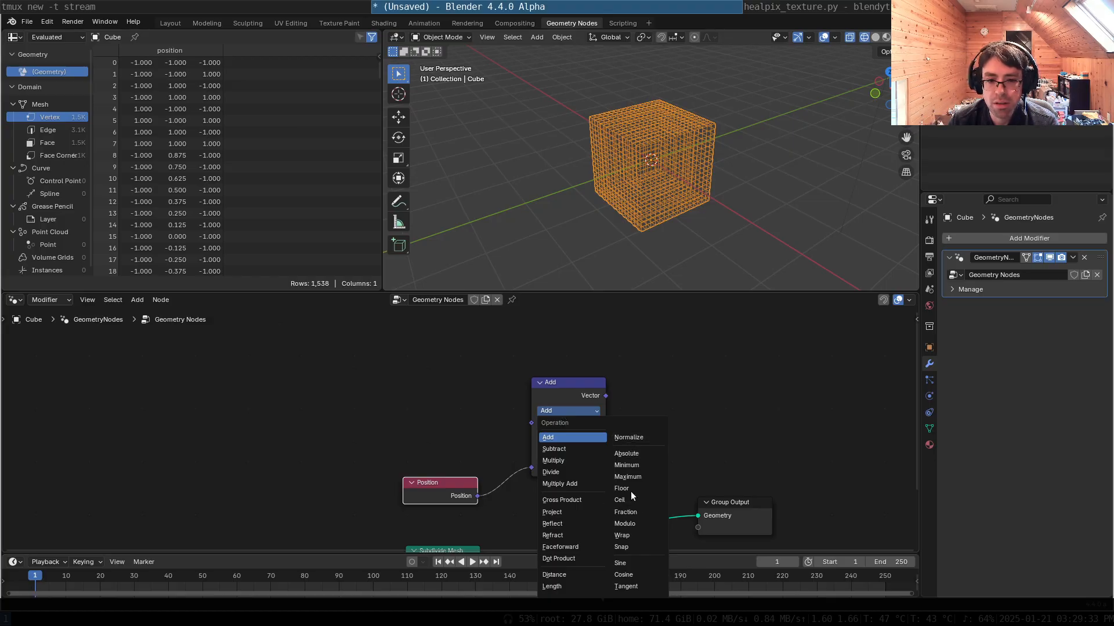
left_click(625, 437)
left_click_drag(479, 497, 532, 423)
- Add a Set Position node and insert it on the link between Subdivide Mesh and Group Output
key("shift+a")
mouse_move(702, 399)
type("set pos")
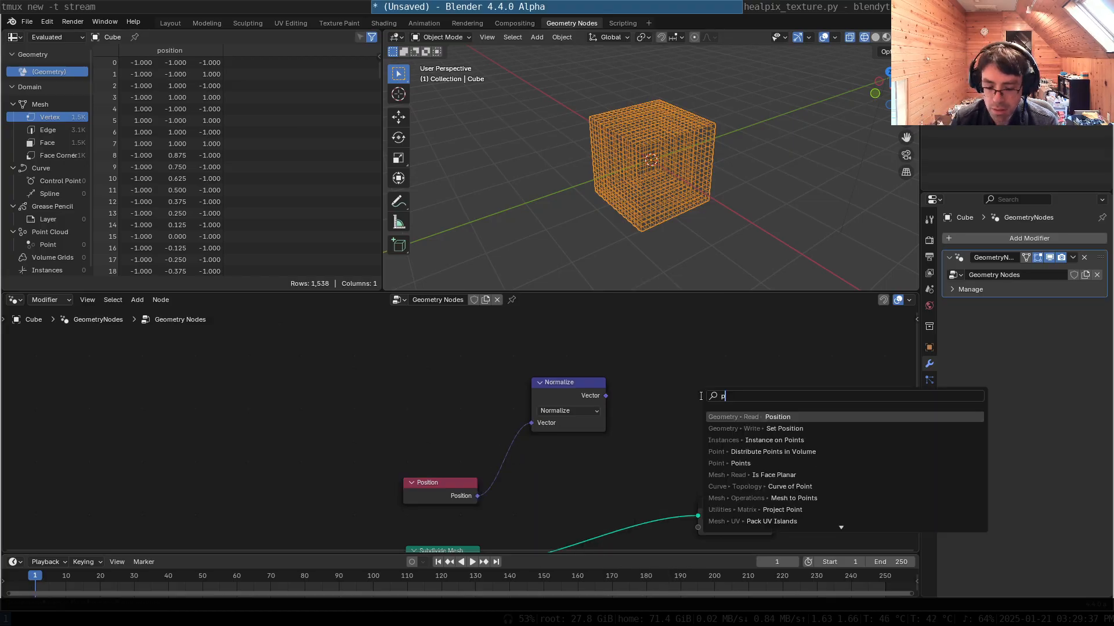
key("Return")
left_click(646, 360)
left_click_drag(683, 388, 638, 519)
- Connect the Normalize vector to Set Position's Position input and arrange the Normalize and Position nodes below the main chain
middle_click_drag(733, 442, 730, 389)
left_click_drag(605, 344, 596, 494)
scroll(717, 167, "up", 4)
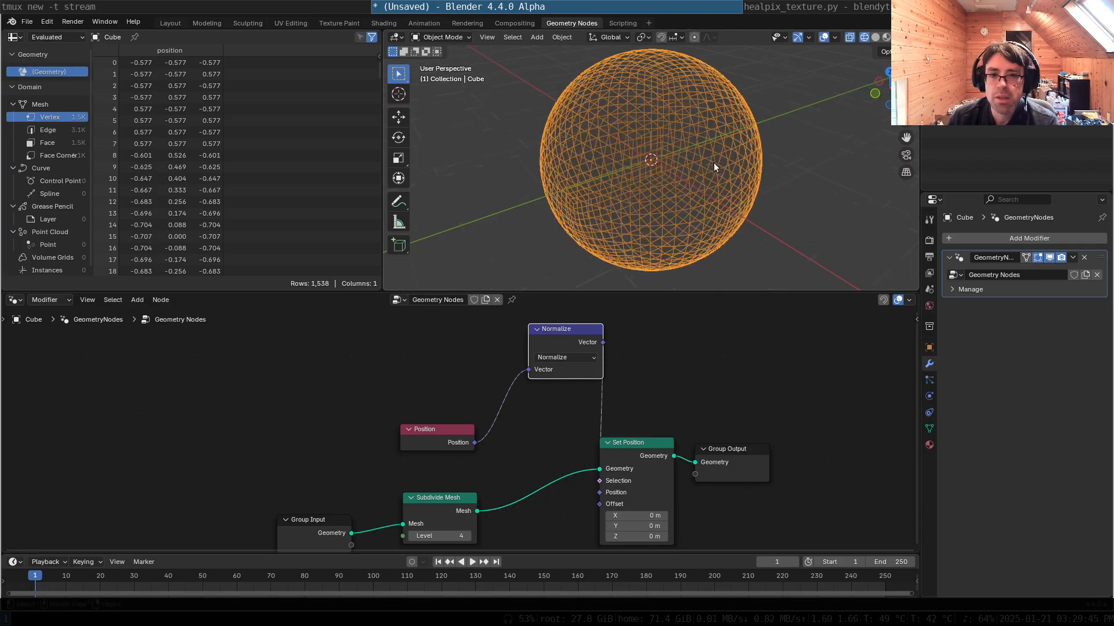
middle_click_drag(714, 169, 730, 290)
left_click_drag(558, 349, 526, 419)
left_click_drag(444, 311, 432, 504)
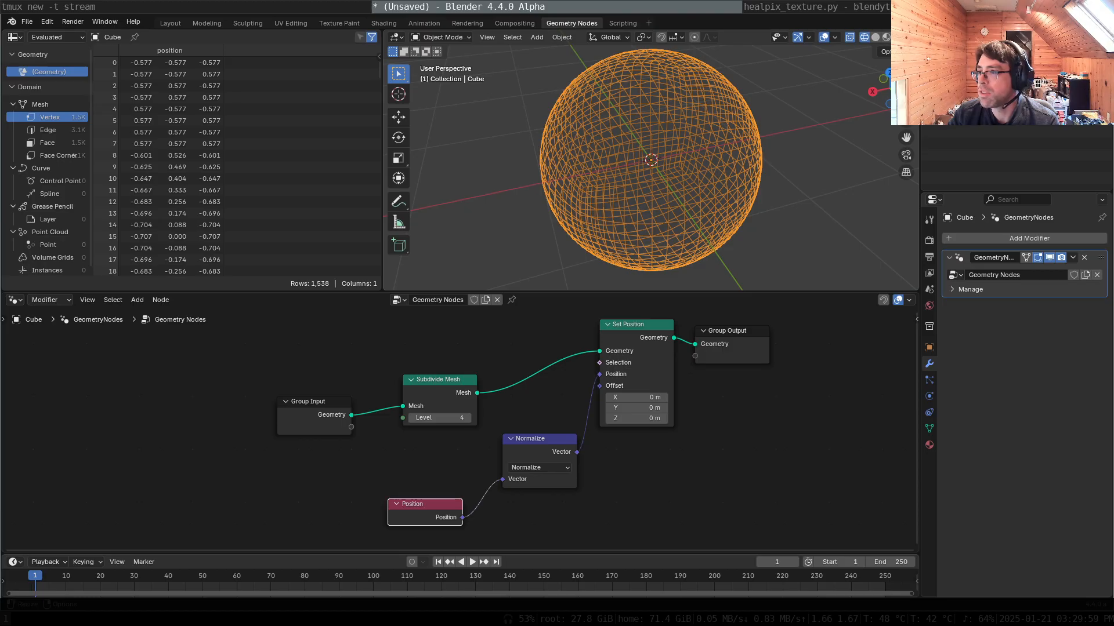
- View the sphere in solid shading and switch the viewport to Material Preview shading
middle_click_drag(646, 166, 701, 160)
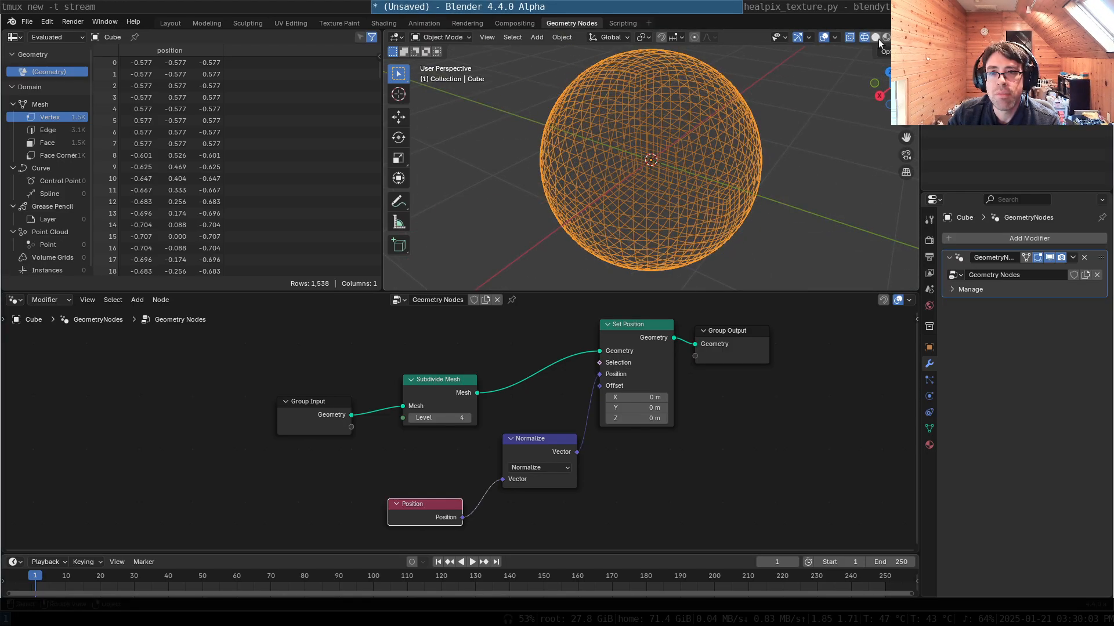
left_click(875, 37)
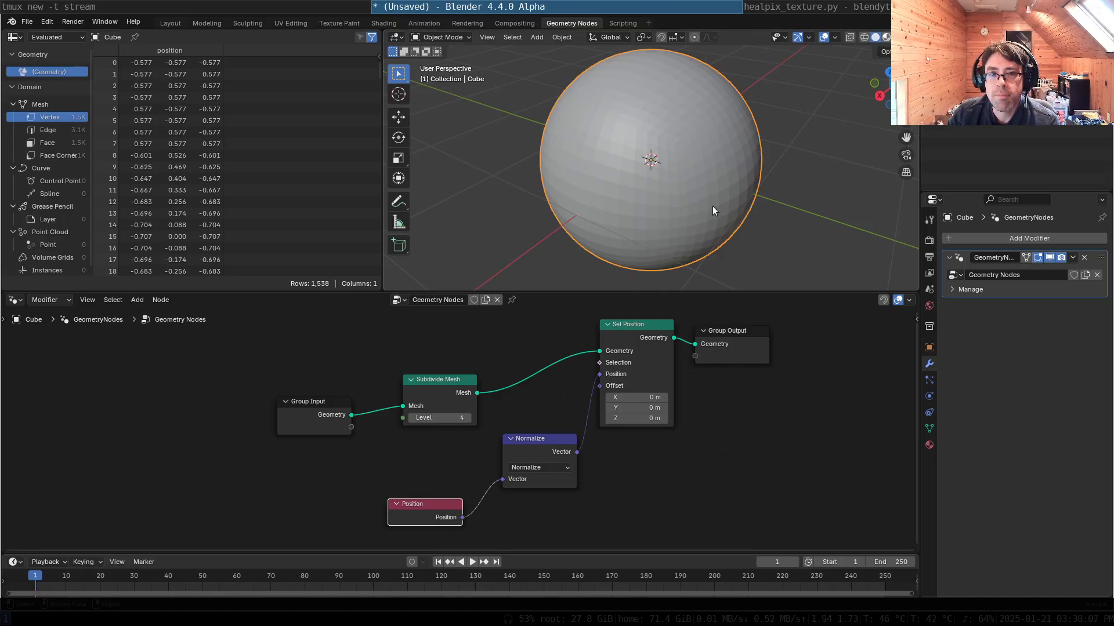
left_click(885, 38)
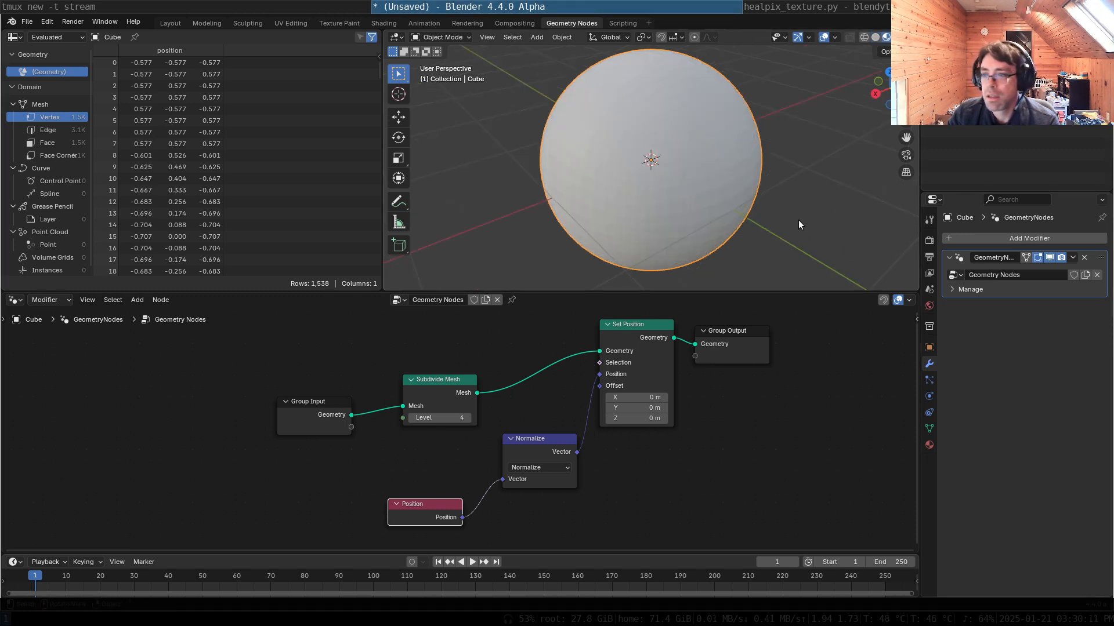
middle_click_drag(778, 231, 721, 203)
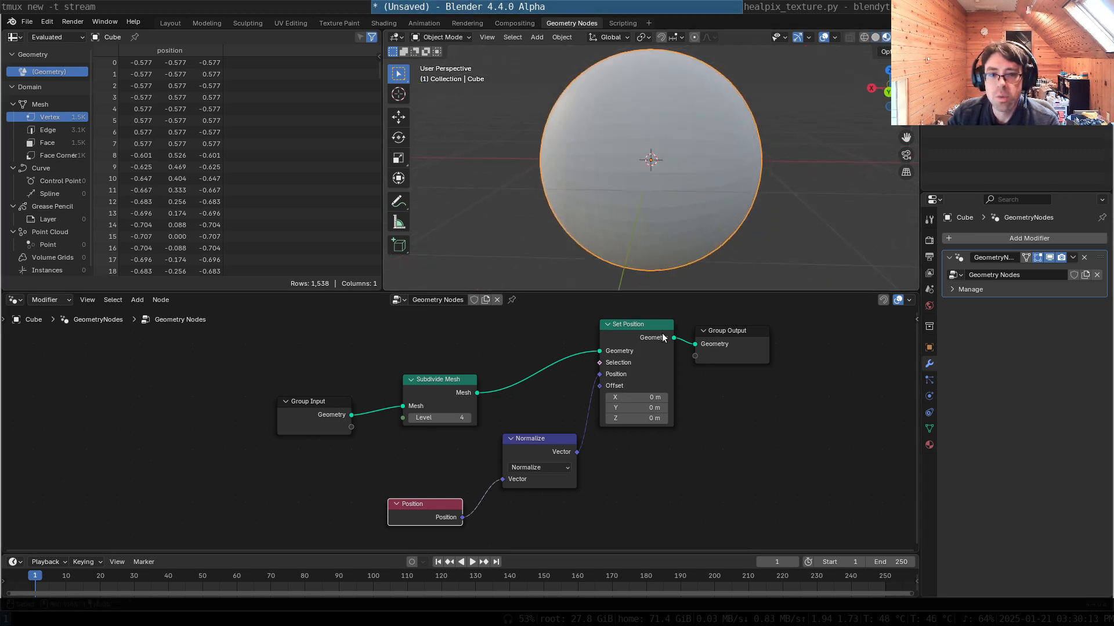
- Move the Group Output and Set Position nodes farther from the Subdivide Mesh node to make room between them
left_click_drag(729, 331, 828, 329)
left_click_drag(628, 329, 734, 328)
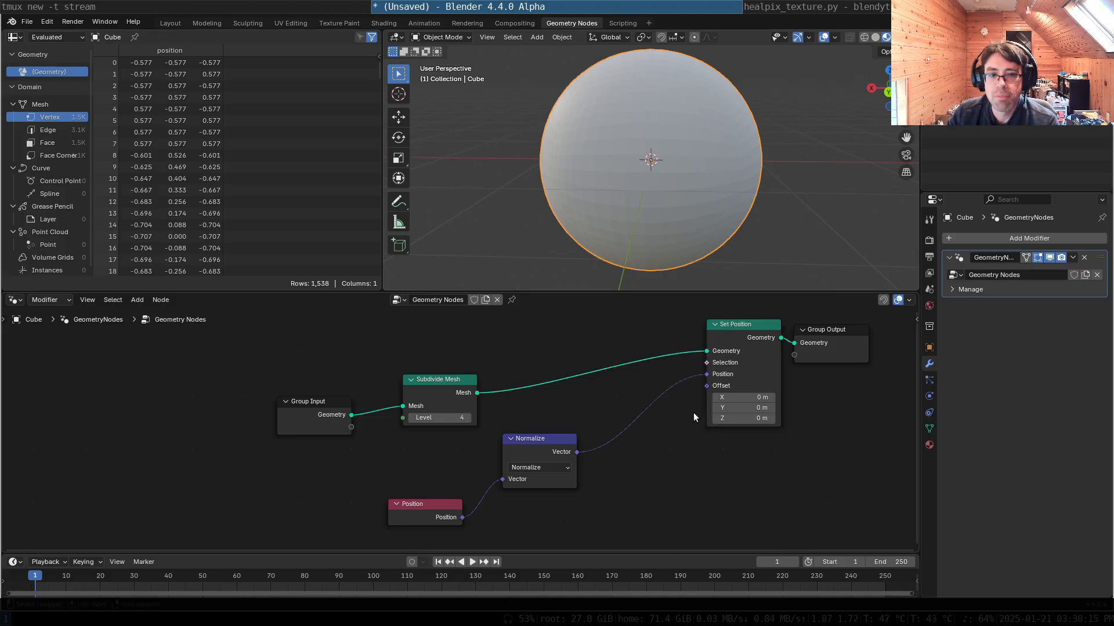
- Insert a Set Material node between Set Position and Group Output, and space the three nodes evenly
key("shift+a")
type("material")
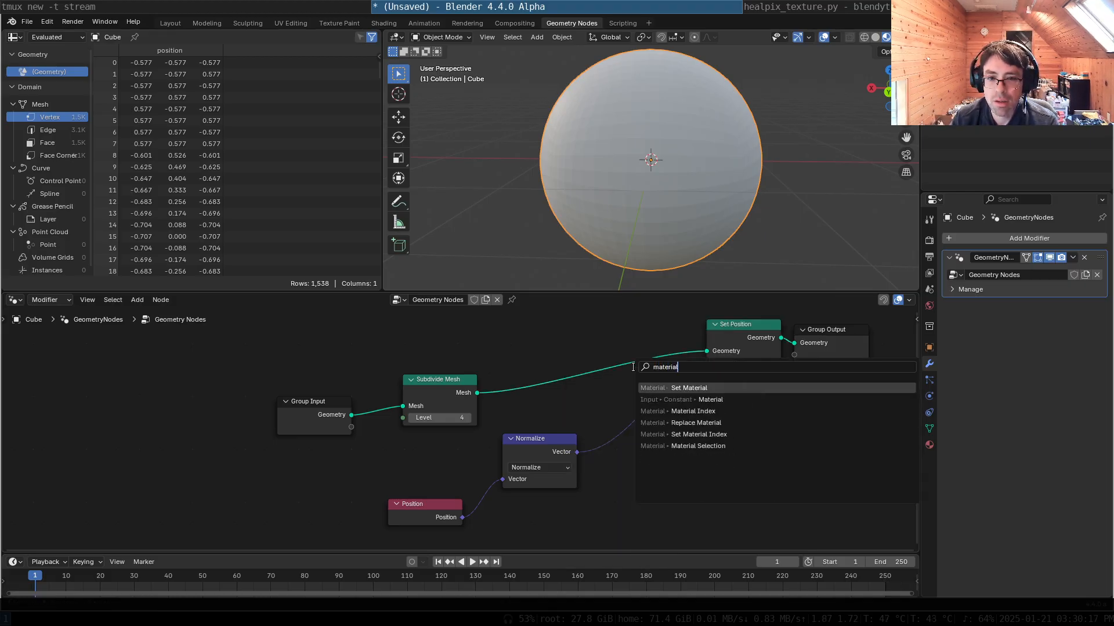
key("Return")
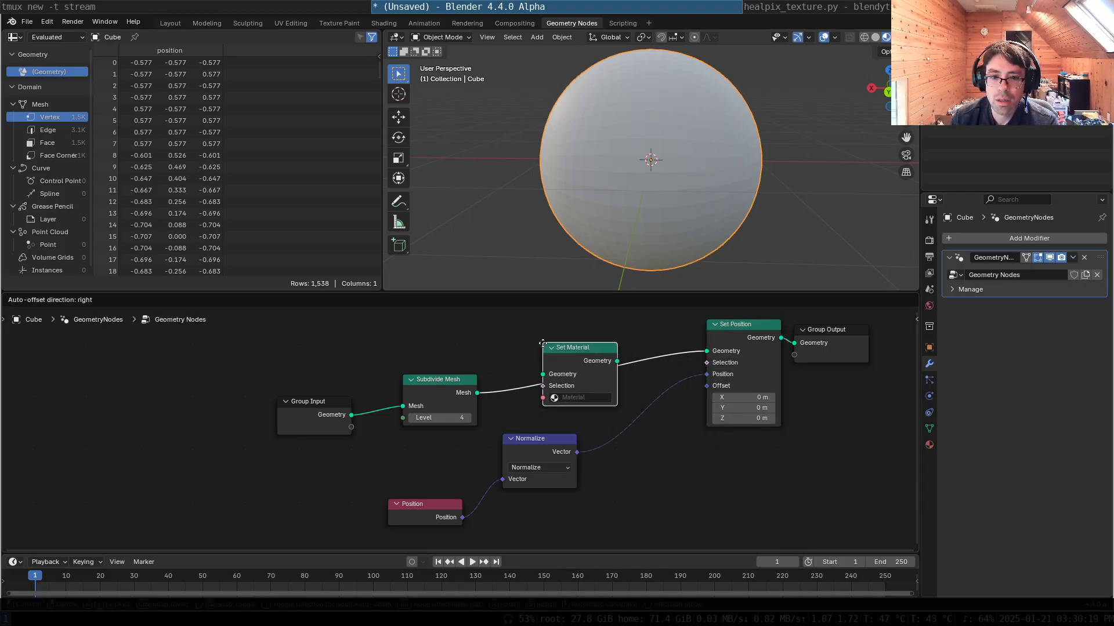
left_click(746, 376)
left_click_drag(746, 374, 654, 386)
left_click_drag(849, 374, 779, 374)
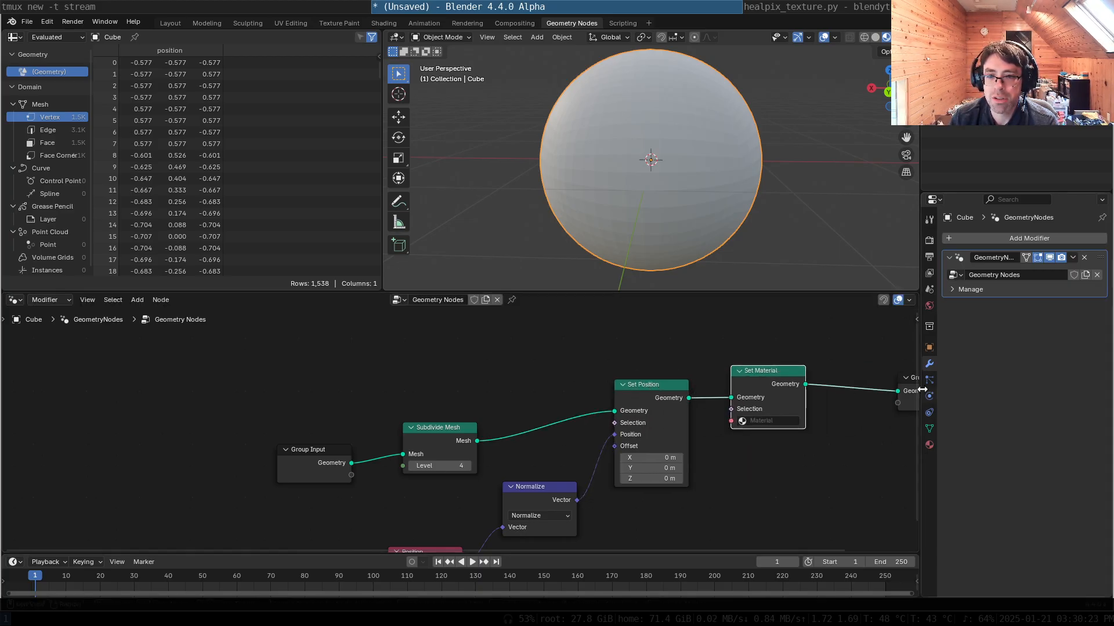
left_click_drag(902, 390, 835, 391)
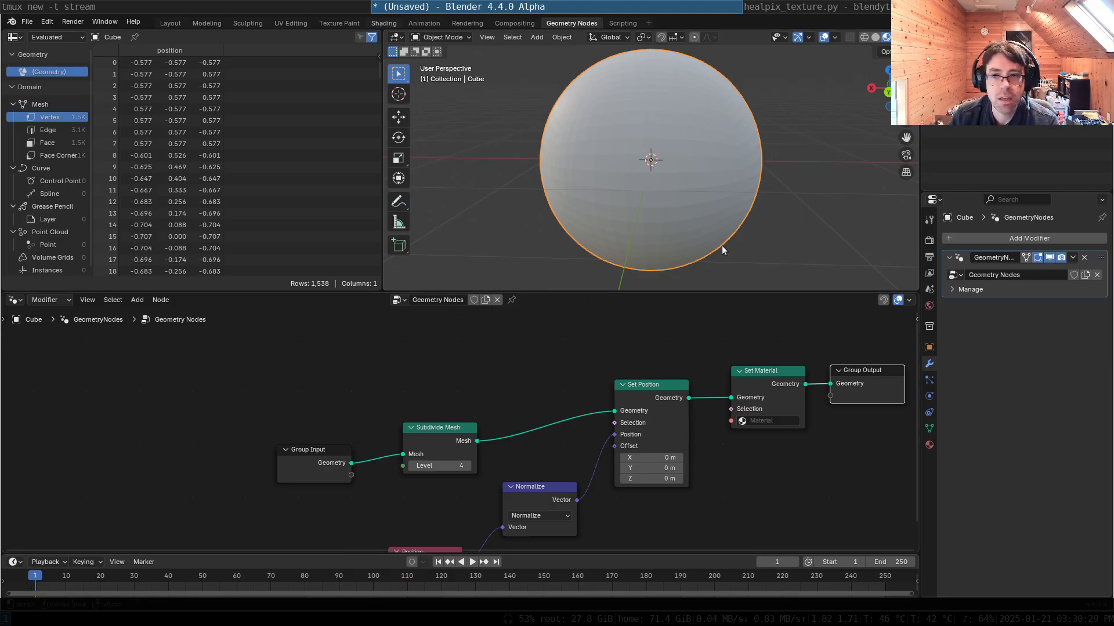
- Create a new material for the cube in the Shading workspace and delete its Principled BSDF node
left_click(384, 23)
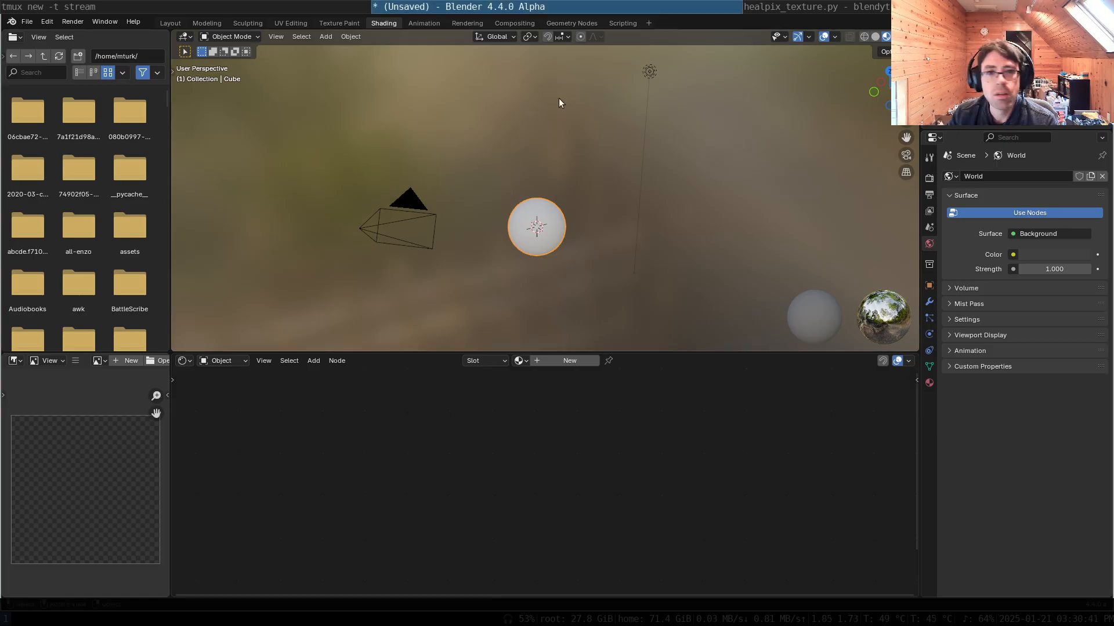
left_click(534, 360)
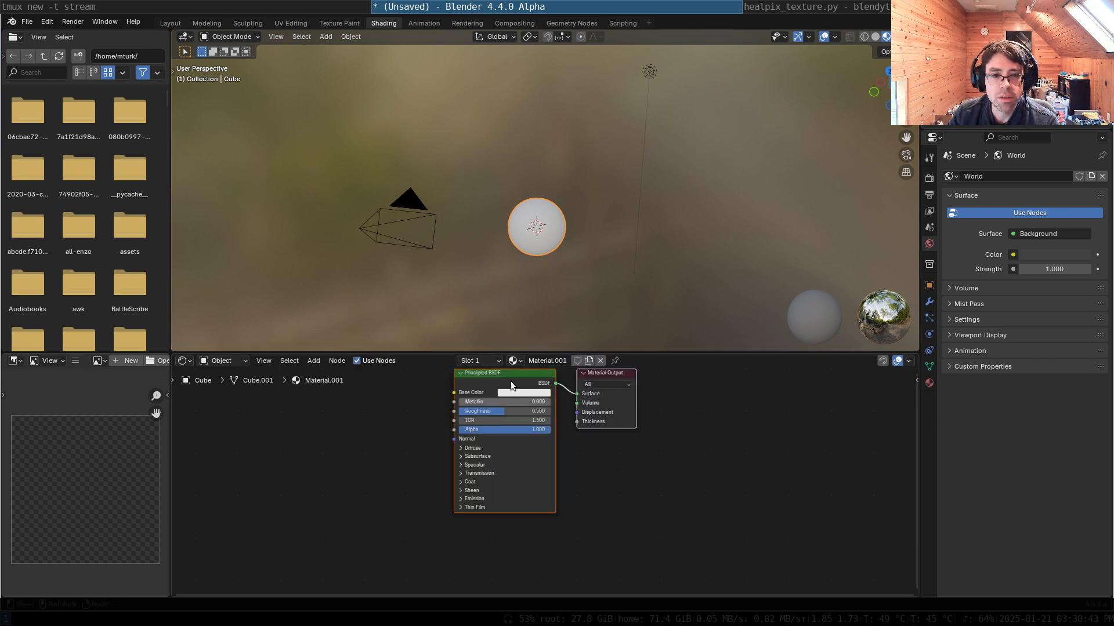
key("x")
- Add an Image Texture node to the material and assign the Example Image to it
key("shift+a")
type("image")
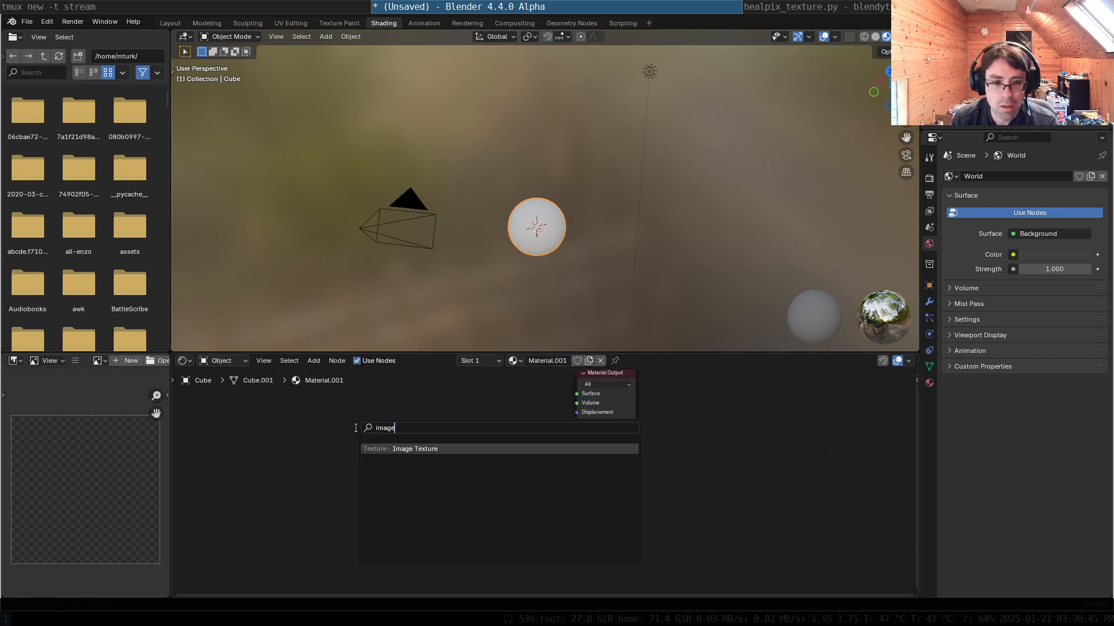
key("Return")
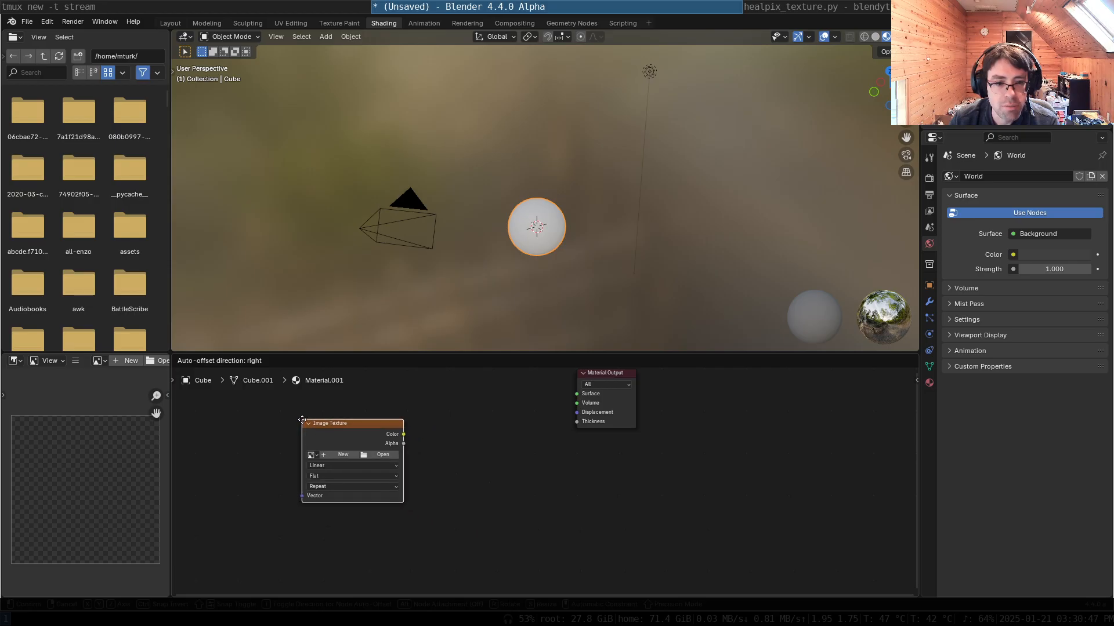
left_click(303, 422)
middle_click_drag(502, 399, 491, 420)
left_click(300, 477)
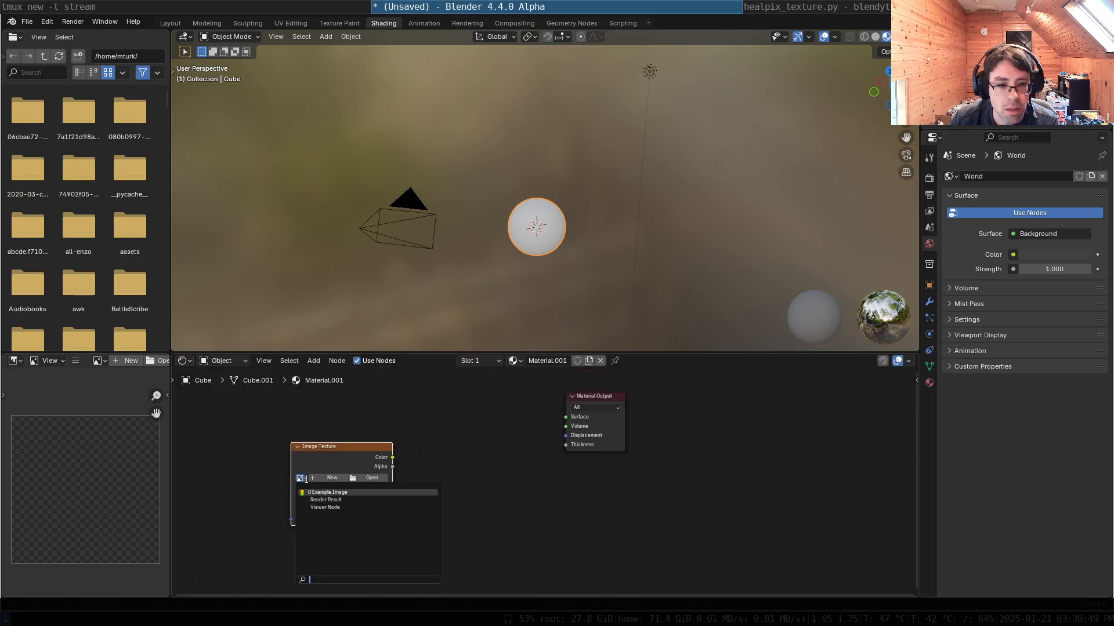
left_click(321, 498)
- Move Material Output closer, connect the image texture's Color to Surface, and inspect the sphere in the viewport
left_click_drag(580, 402, 515, 438)
left_click_drag(393, 457, 500, 453)
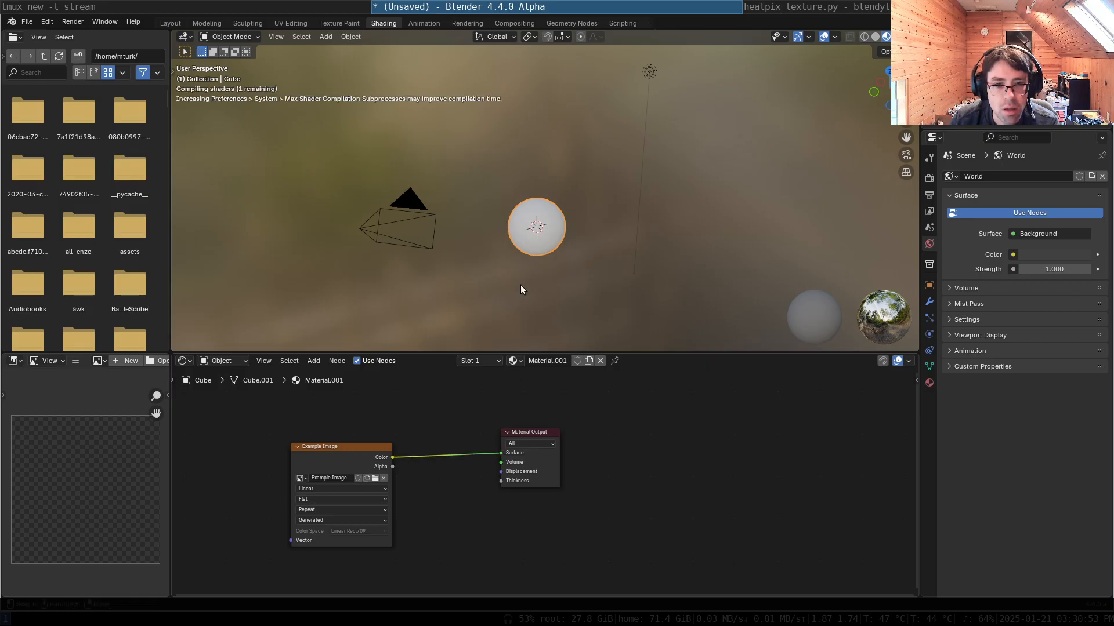
scroll(544, 266, "up", 6)
scroll(544, 265, "down", 3)
scroll(544, 266, "up", 1)
middle_click_drag(528, 246, 632, 233)
middle_click_drag(435, 433, 469, 370)
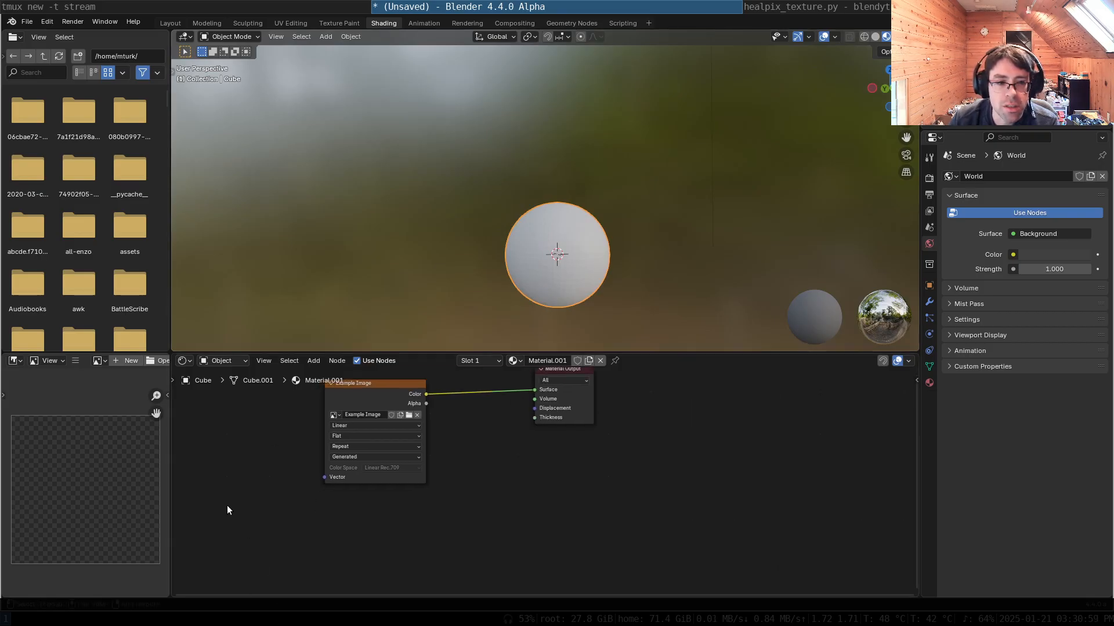
- Add a Geometry input node beside the Example Image texture node in the shader
key("shift+a")
type("position")
key("ctrl+BackSpace")
type("position")
key("ctrl+BackSpace")
type("geome")
key("Return")
left_click(236, 424)
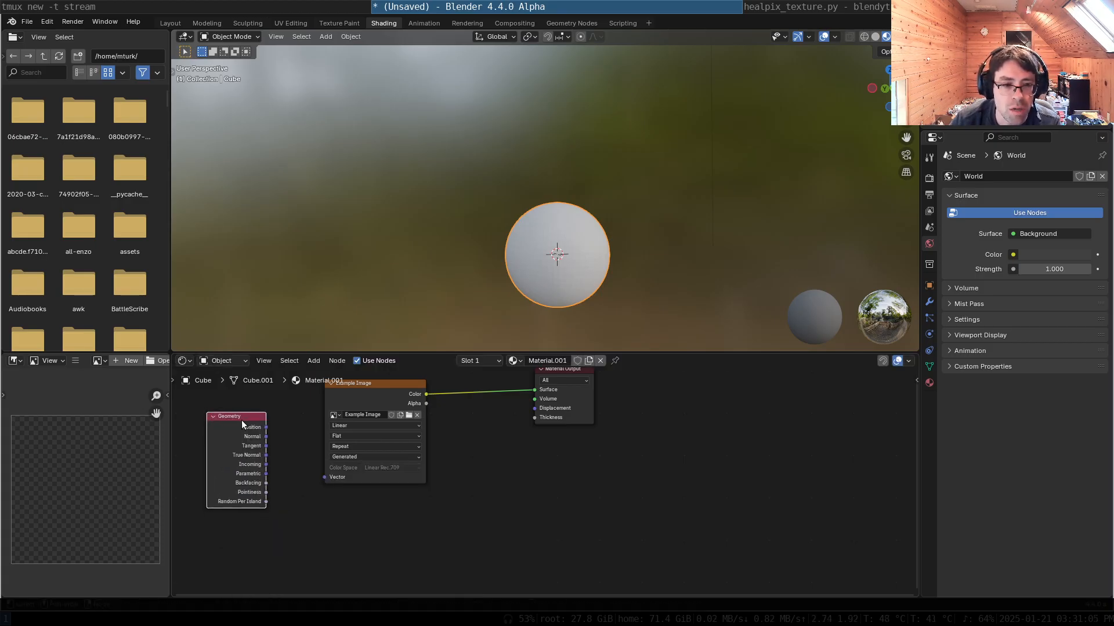
- Try feeding the Geometry node's Position into the Example Image texture's Vector input, then disconnect it
left_click(267, 428)
left_click_drag(319, 476, 324, 477)
middle_click_drag(604, 266, 501, 305)
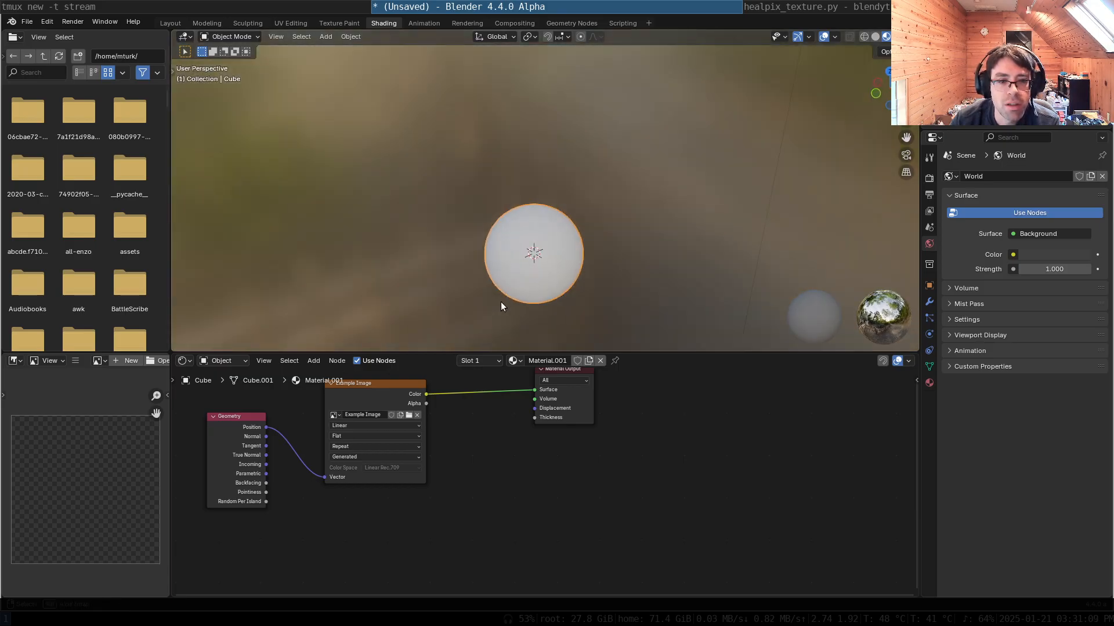
scroll(530, 268, "up", 2)
left_click_drag(324, 478, 279, 441)
left_click(238, 417)
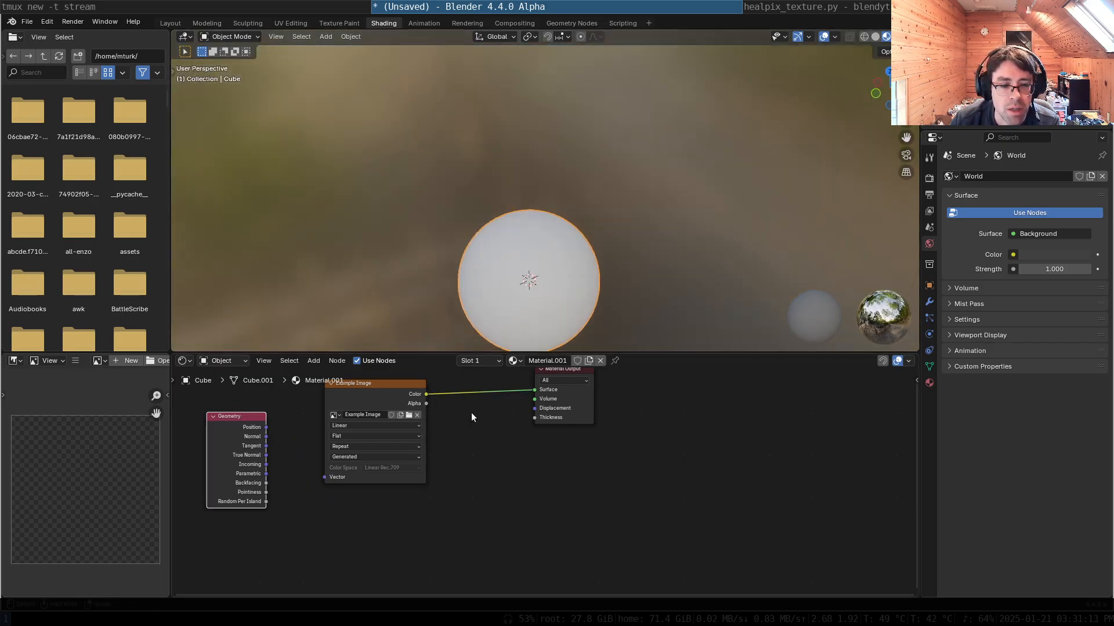
- Move the Material Output node closer to the Example Image texture node
middle_click_drag(534, 245, 565, 348)
left_click(552, 376)
left_click_drag(552, 376, 499, 385)
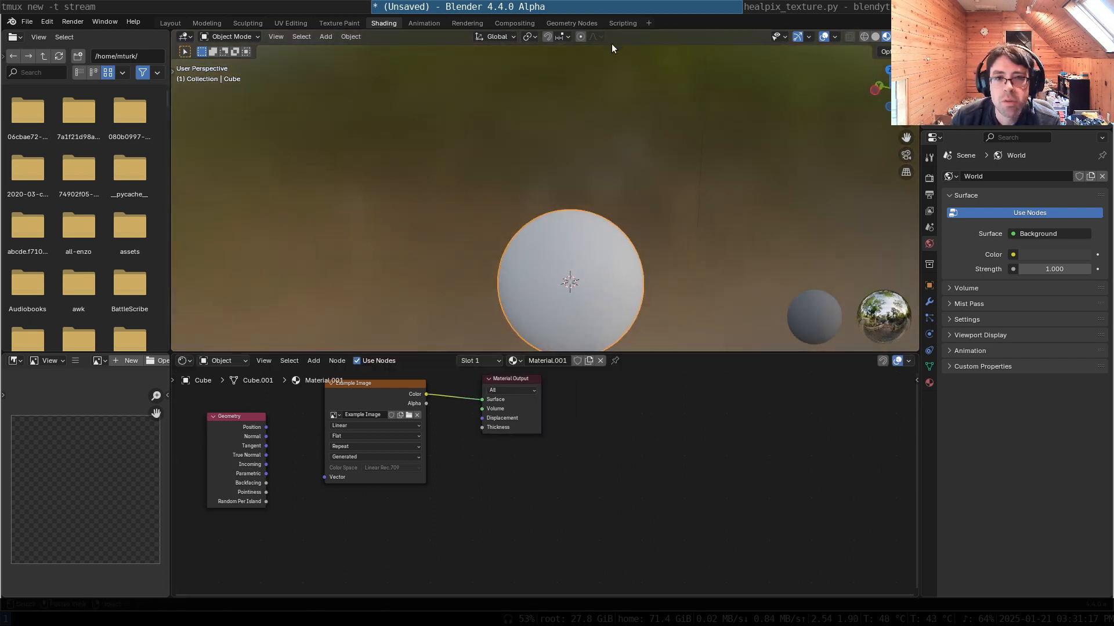
- Open simulated_orbit_visualizer.py in the Scripting workspace's text editor and look through its node tree functions
left_click(622, 23)
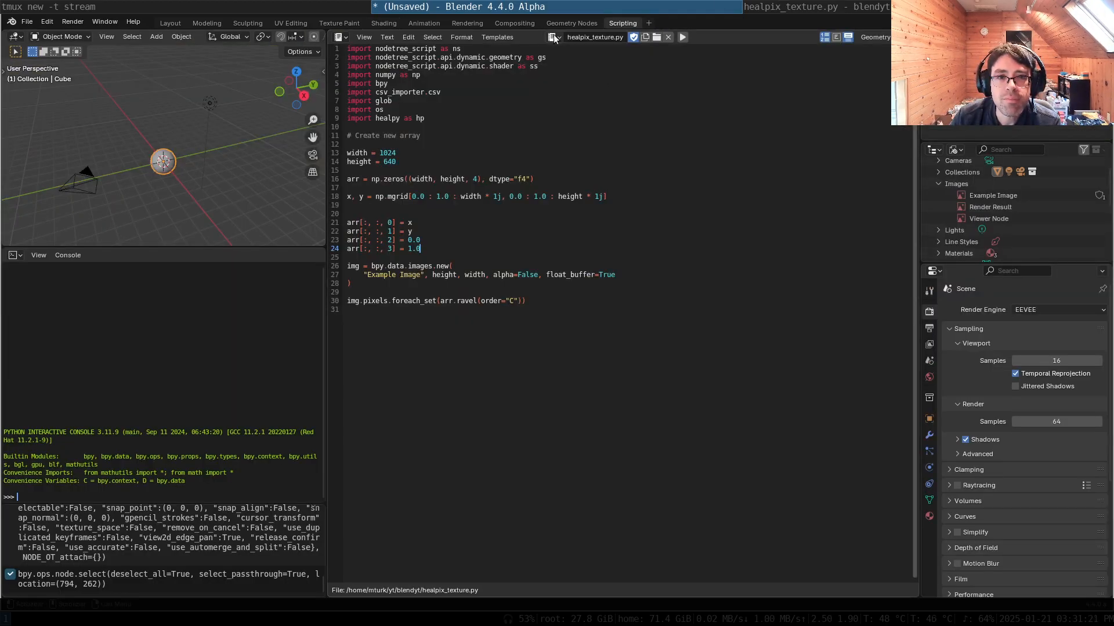
left_click(656, 36)
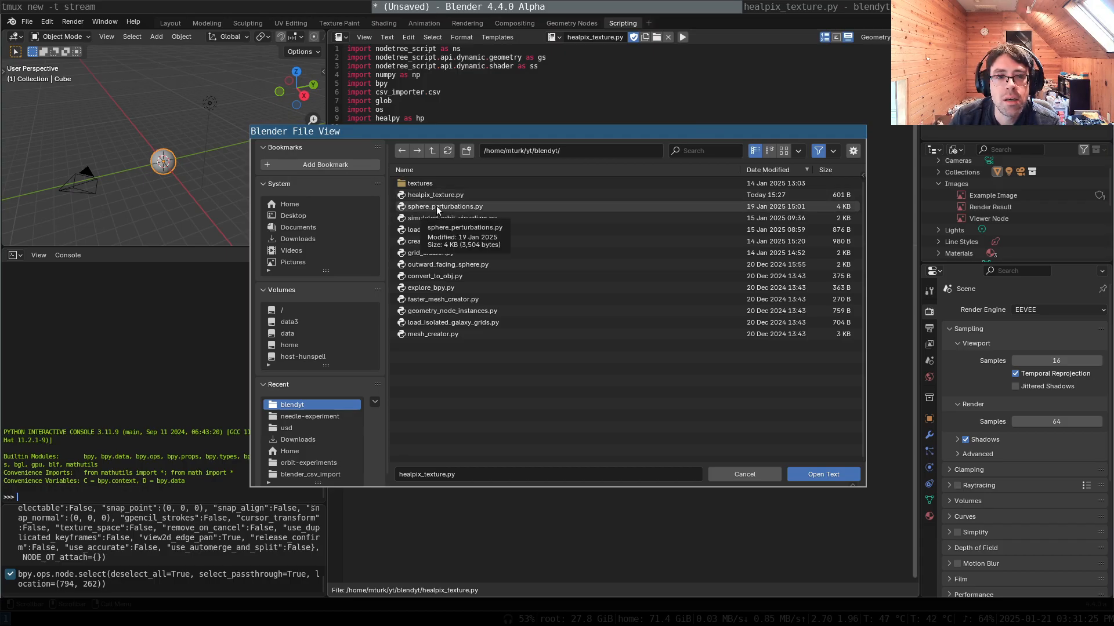
double_click(438, 218)
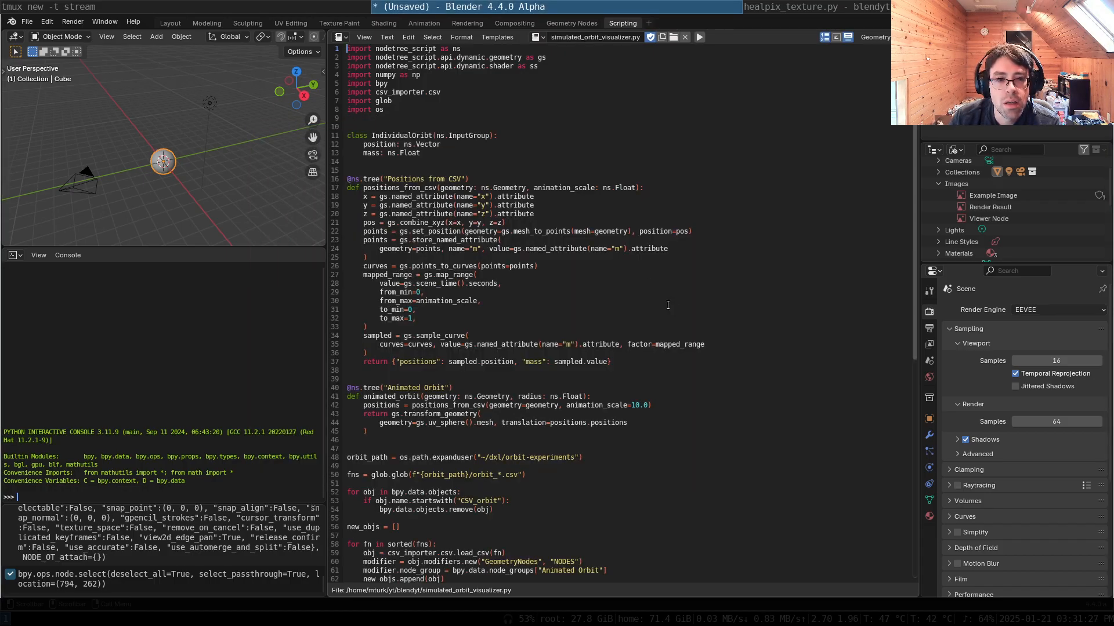
scroll(668, 305, "down", 8)
scroll(667, 304, "up", 4)
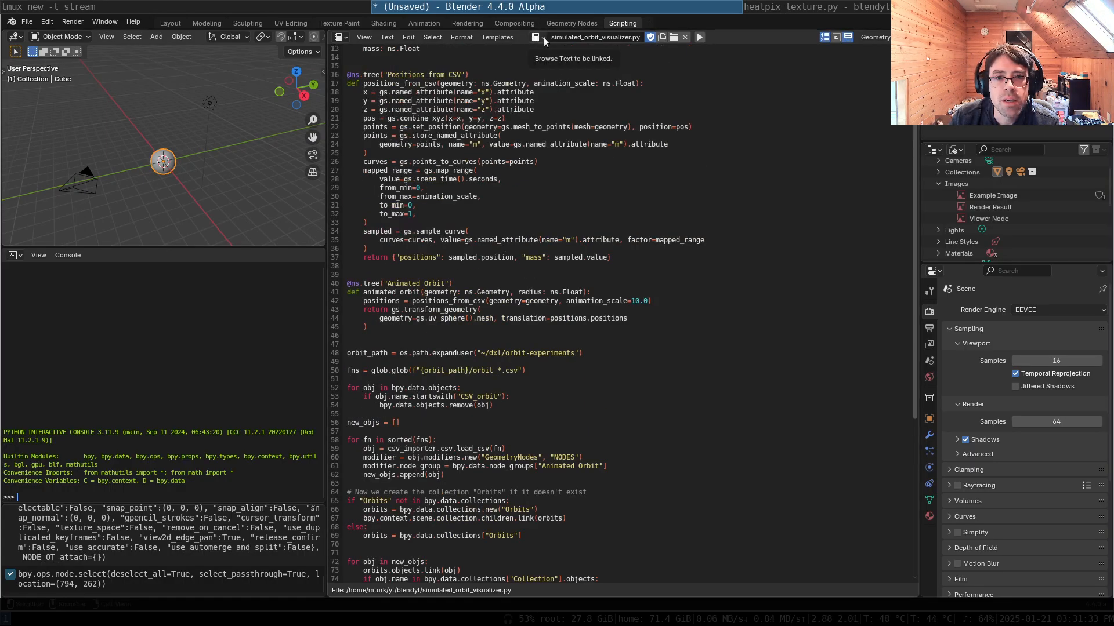
- Open sphere_perturbations.py in the text editor and run the script
left_click(673, 37)
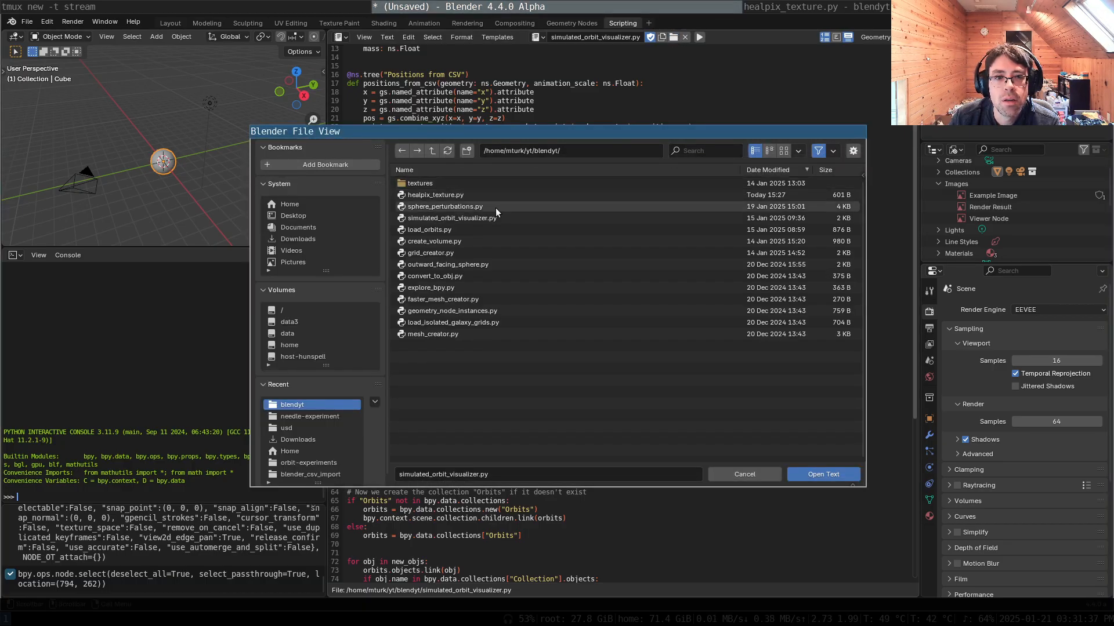
double_click(495, 208)
left_click(692, 37)
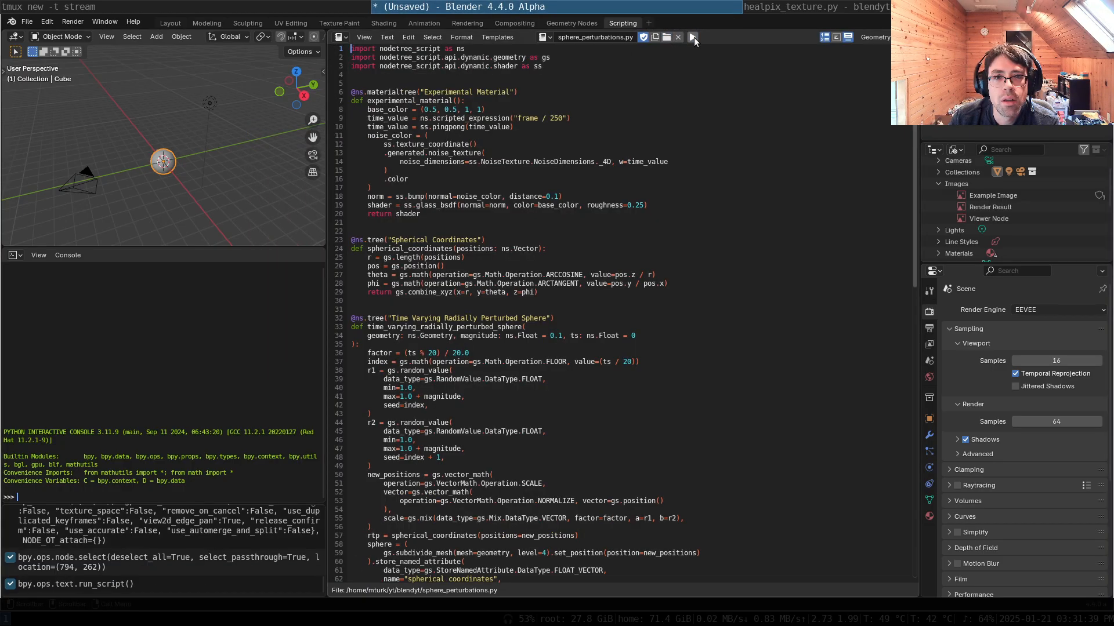
- In the Geometry Nodes workspace, insert the Spherical Coordinates group between Normalize and Set Position, and inspect the resulting shape
left_click(575, 23)
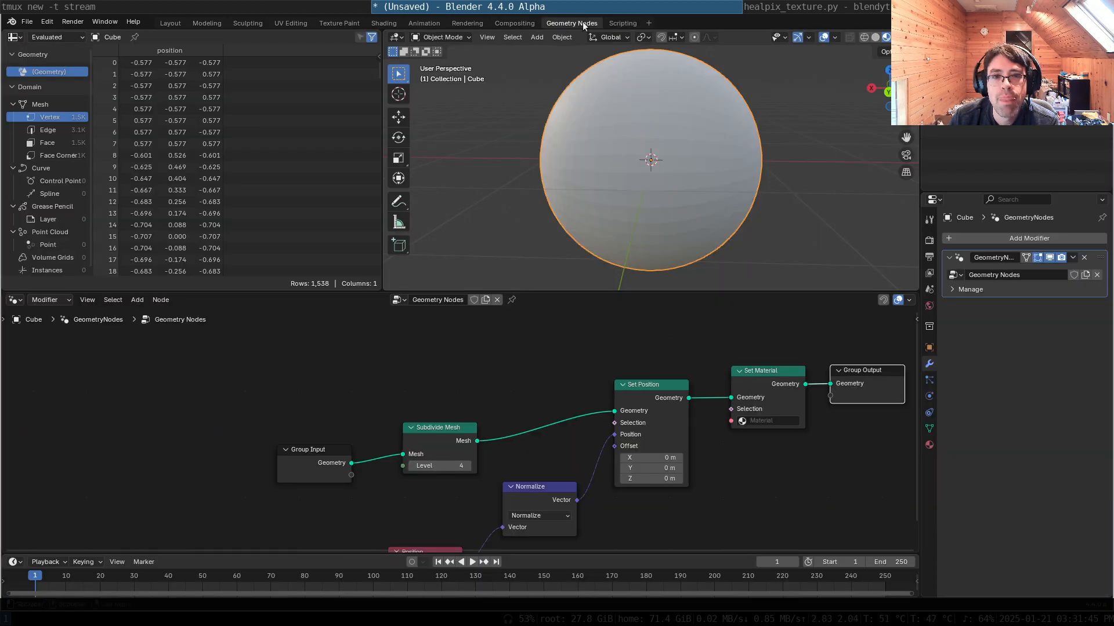
key("Home")
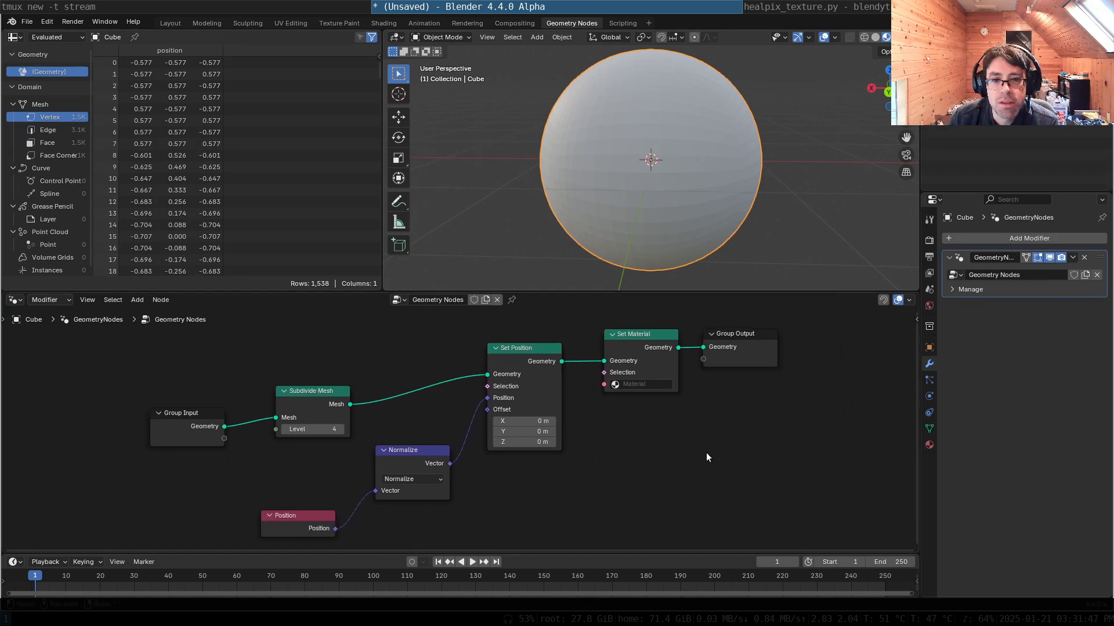
key("shift+a")
mouse_move(590, 538)
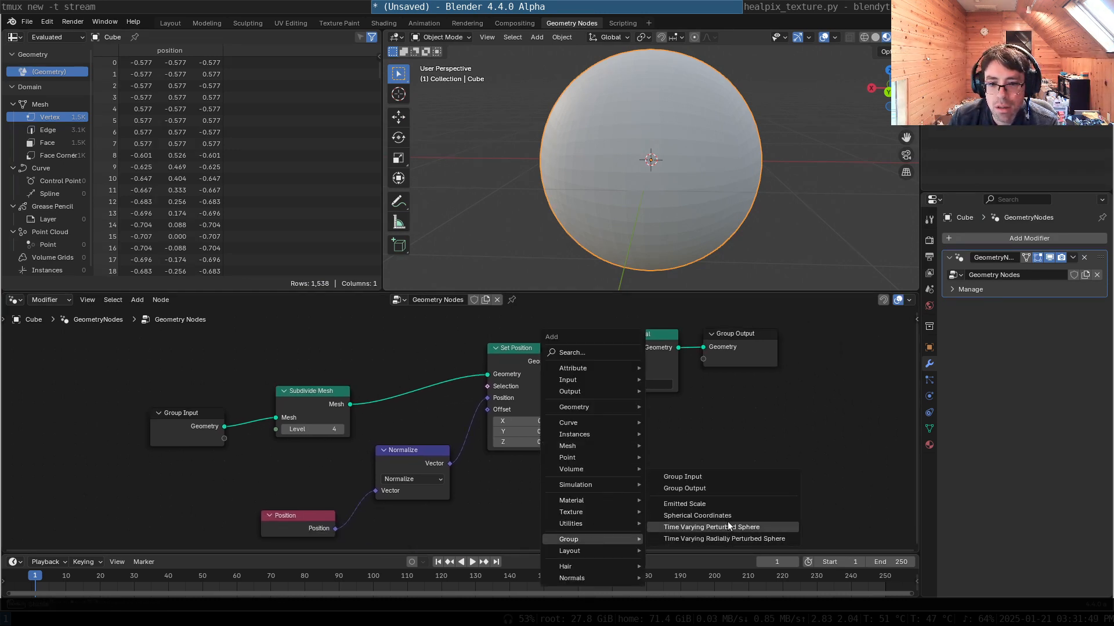
left_click(729, 515)
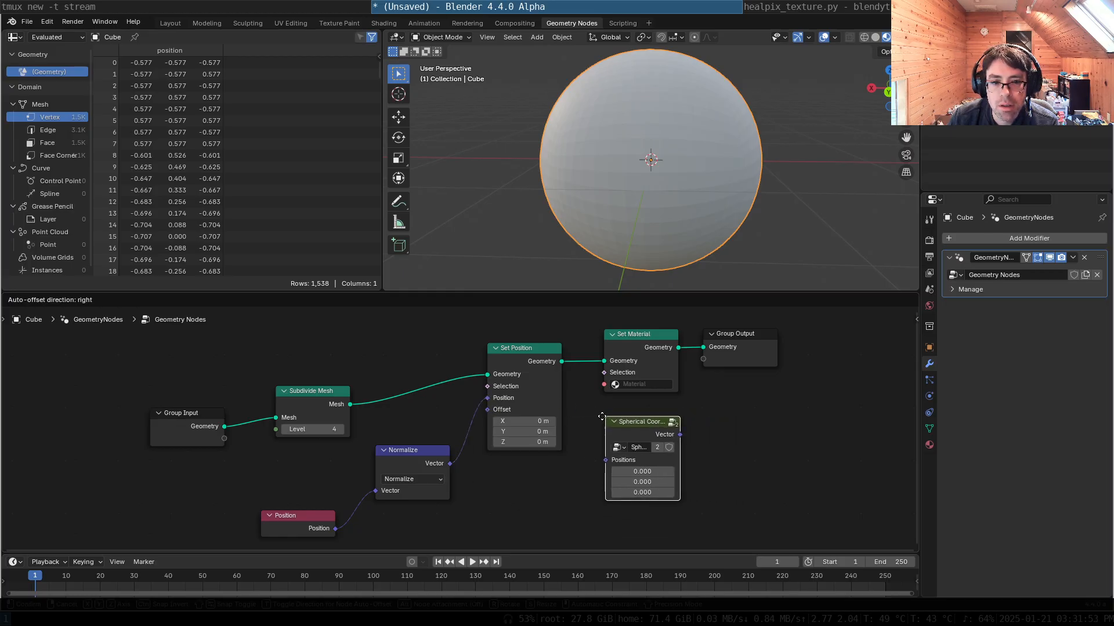
left_click(471, 410)
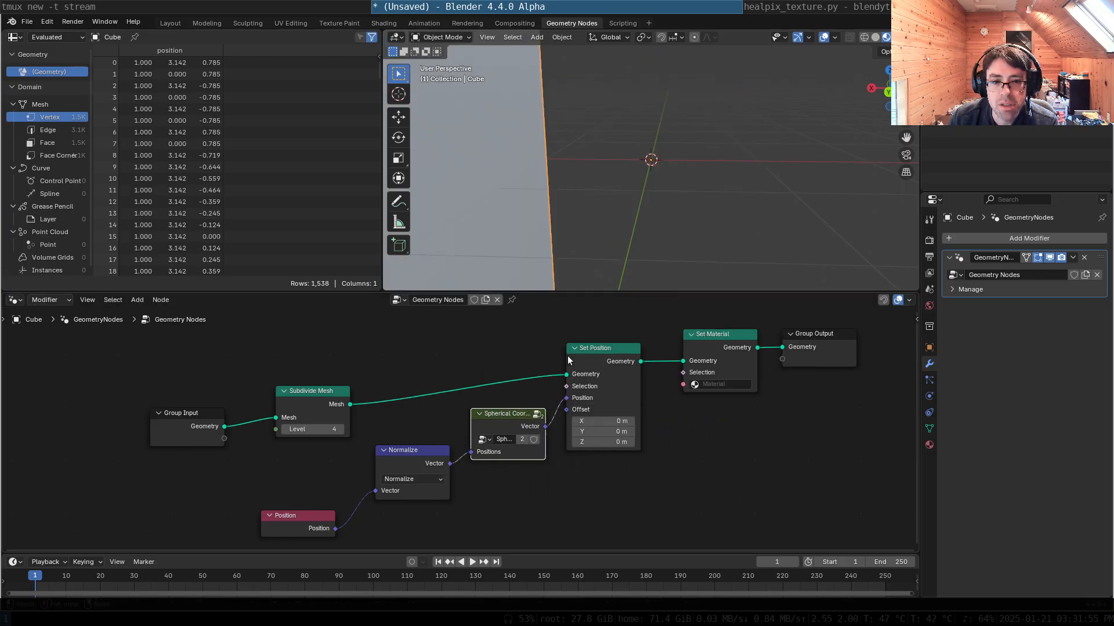
mouse_move(603, 348)
left_mouse_down()
mouse_move(588, 307)
mouse_move(615, 355)
left_mouse_up()
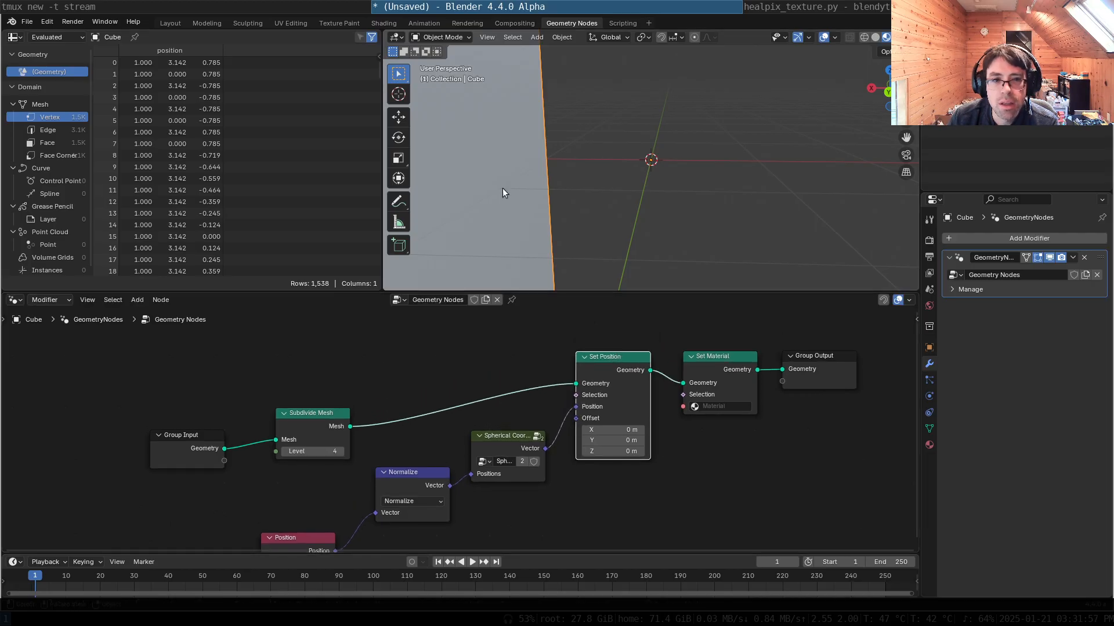
middle_click_drag(489, 174, 604, 181)
scroll(603, 179, "down", 5)
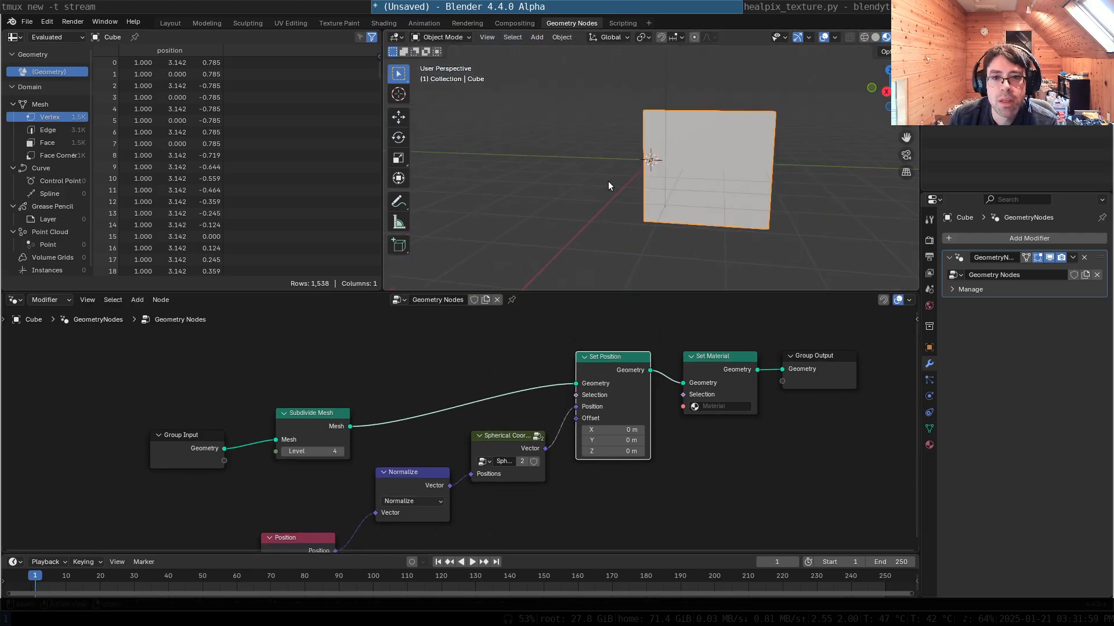
- Connect Normalize directly to Set Position's Position input and move the Spherical Coordinates and Set Position nodes apart
left_click_drag(450, 485, 573, 408)
left_click_drag(507, 443, 572, 496)
left_click_drag(632, 374, 514, 357)
- Insert a Store Named Attribute node between Set Position and Set Material, with the Spherical Coordinates vector as its Value
key("shift+a")
mouse_move(610, 369)
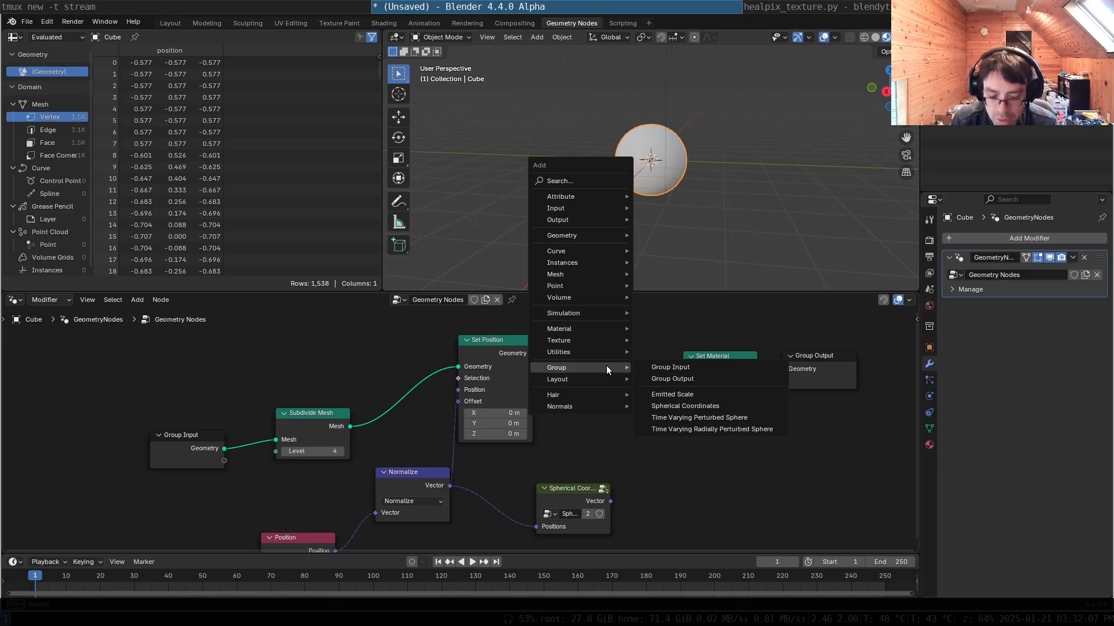
type("store")
key("Return")
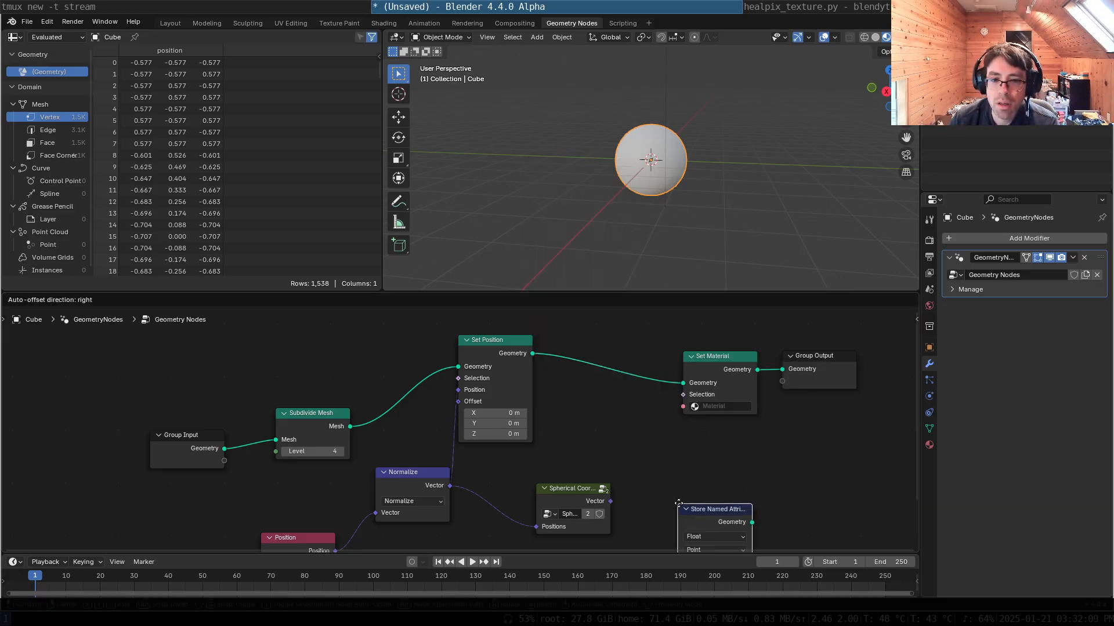
left_click(564, 343)
left_click_drag(610, 501, 560, 433)
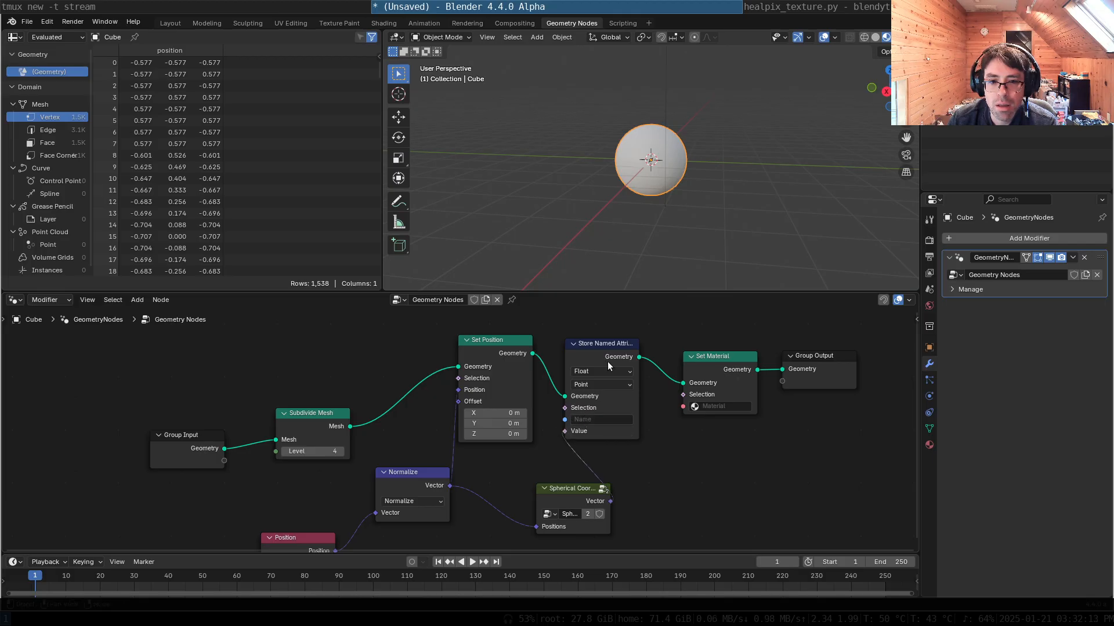
- Set the stored attribute's type to Vector, name it spherical_coords, and check its values in the spreadsheet
left_click(608, 370)
left_click(611, 423)
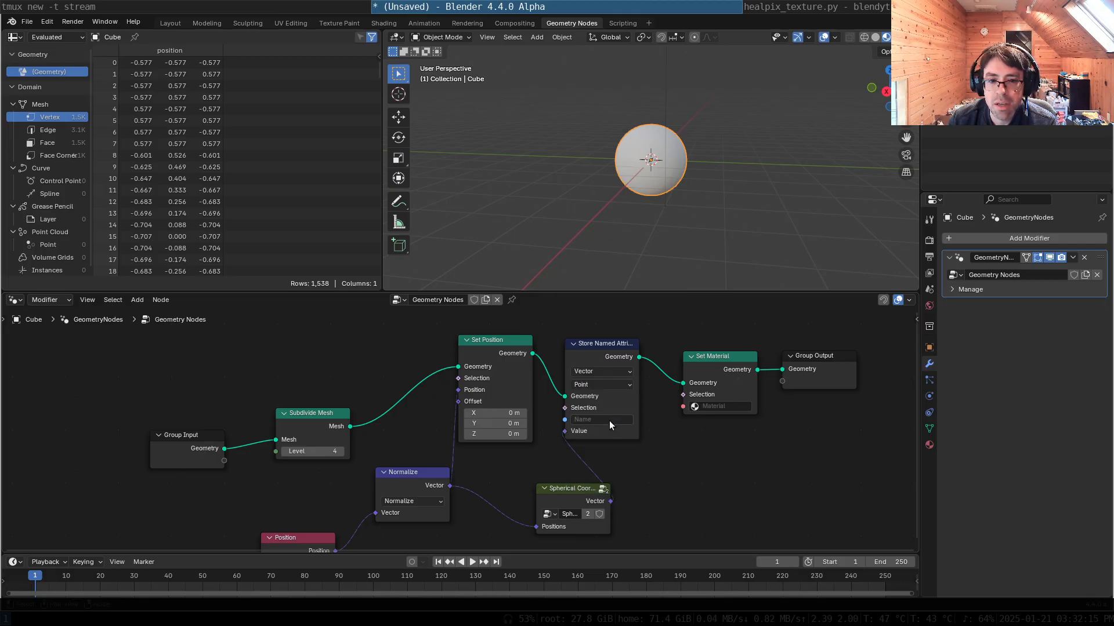
left_click(610, 420)
type("spherical_coords")
key("Return")
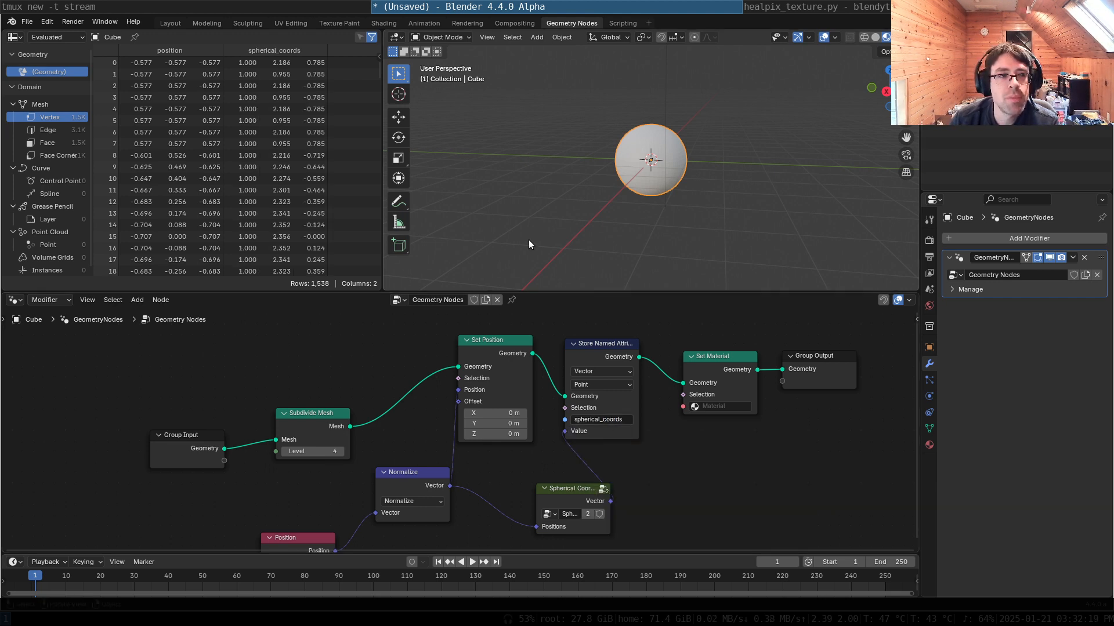
scroll(272, 65, "down", 6)
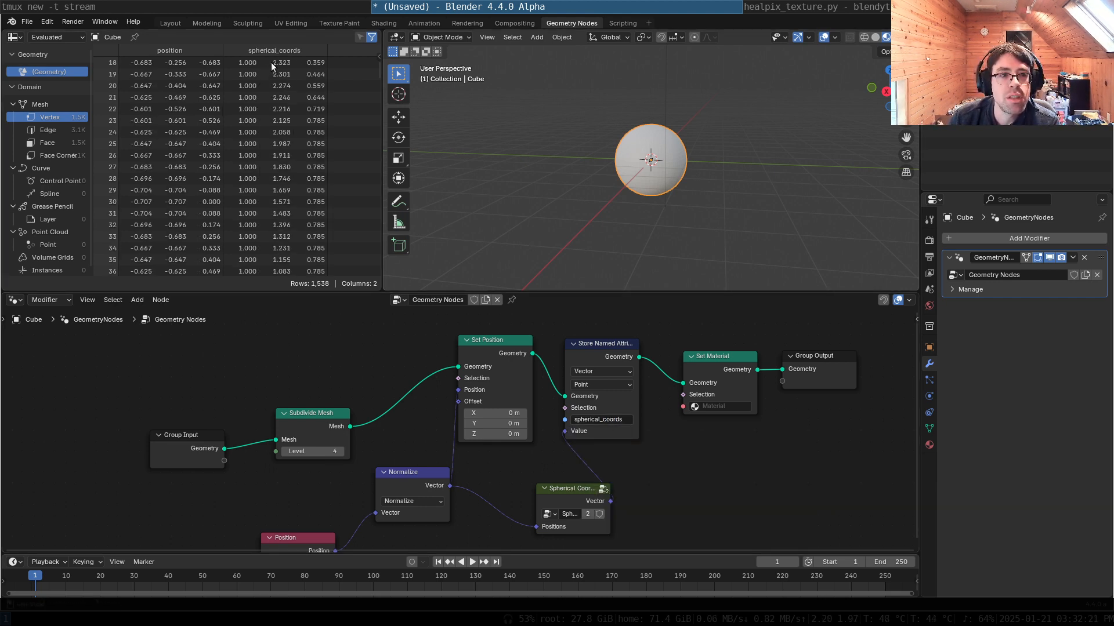
scroll(309, 154, "up", 6)
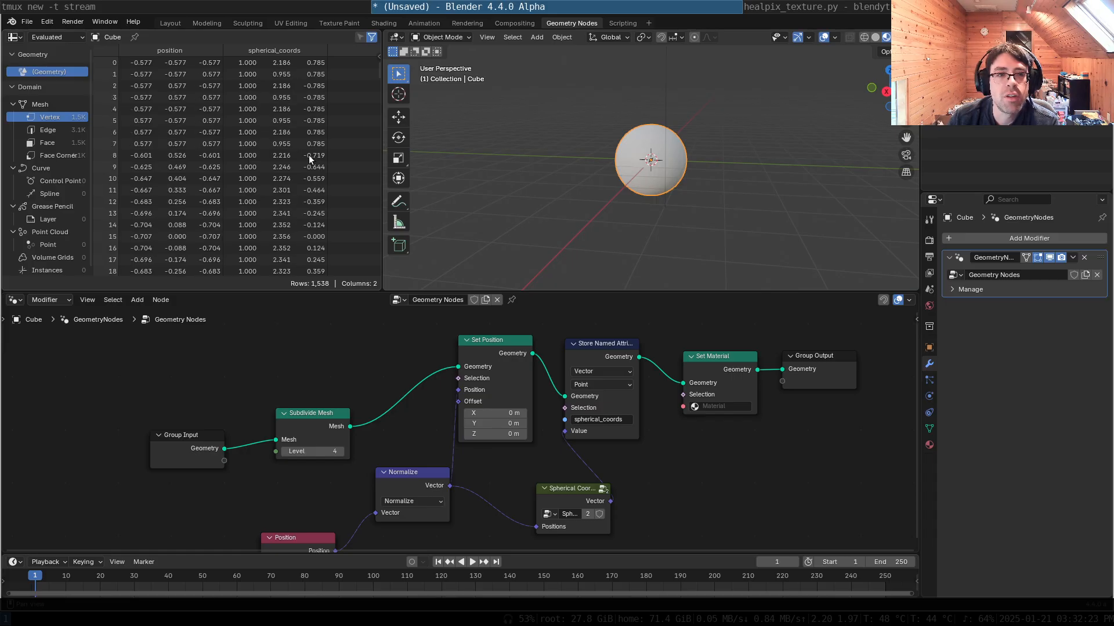
scroll(667, 153, "up", 1)
middle_click_drag(667, 154, 687, 174)
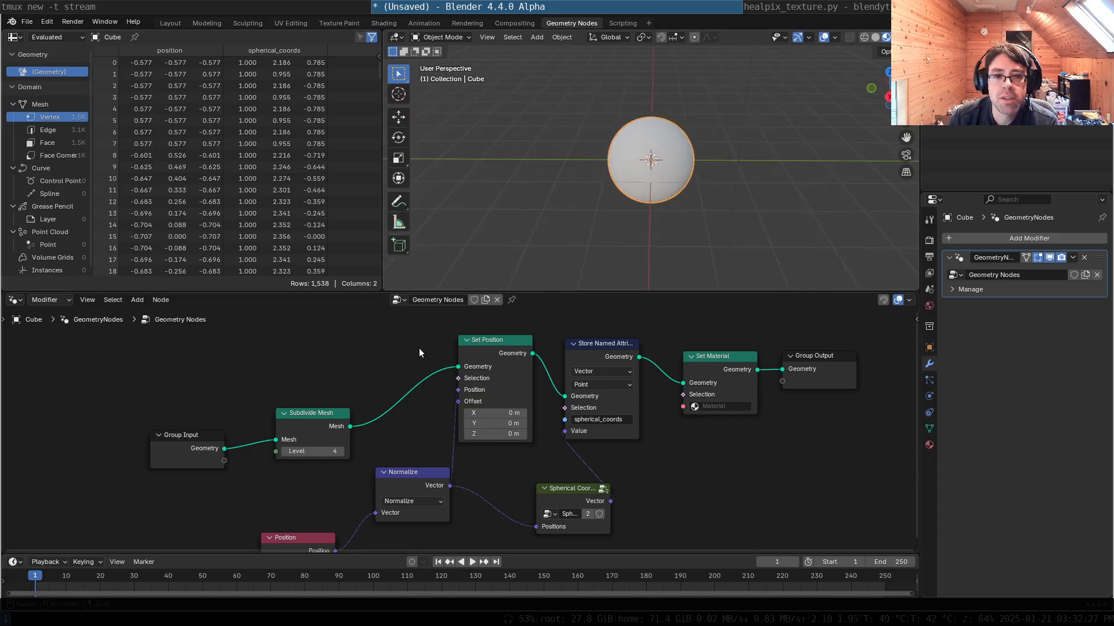
left_click(403, 301)
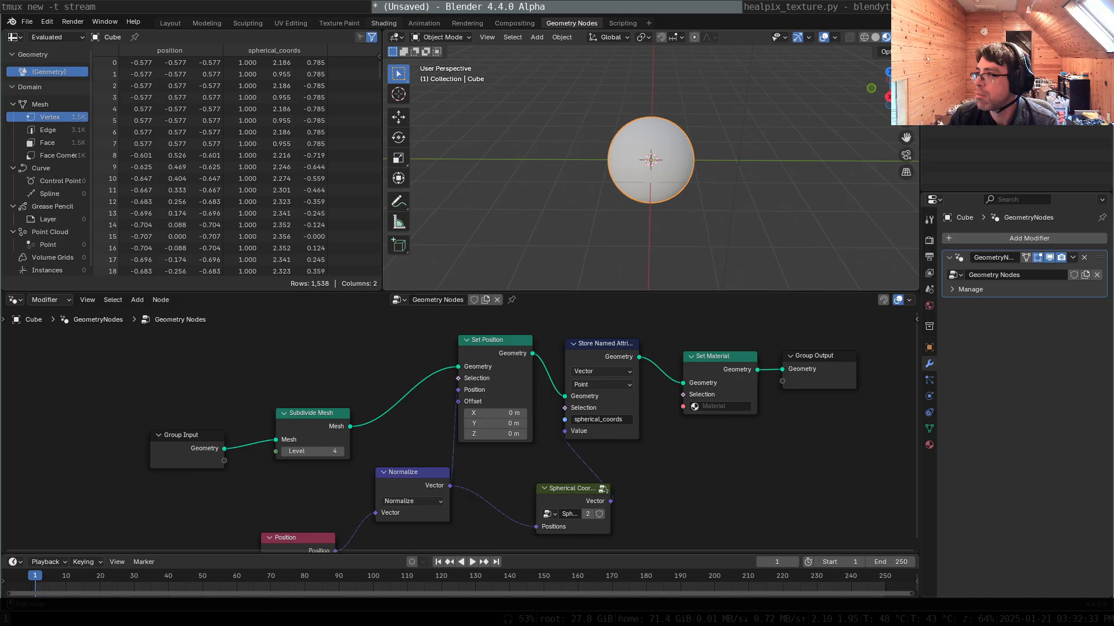
- Spread out the Geometry, Example Image and Material Output nodes in the cube's material to make room between them
left_click(383, 24)
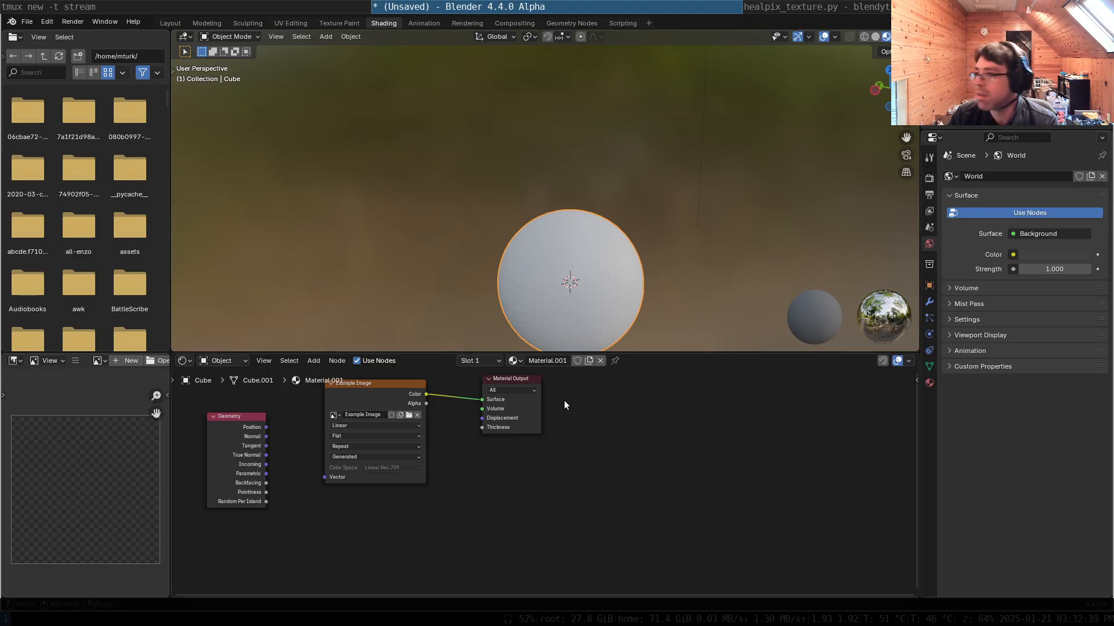
left_click_drag(356, 383, 382, 409)
left_click_drag(508, 380, 605, 384)
left_click_drag(228, 414, 222, 431)
left_click_drag(398, 412, 452, 406)
left_click(241, 481)
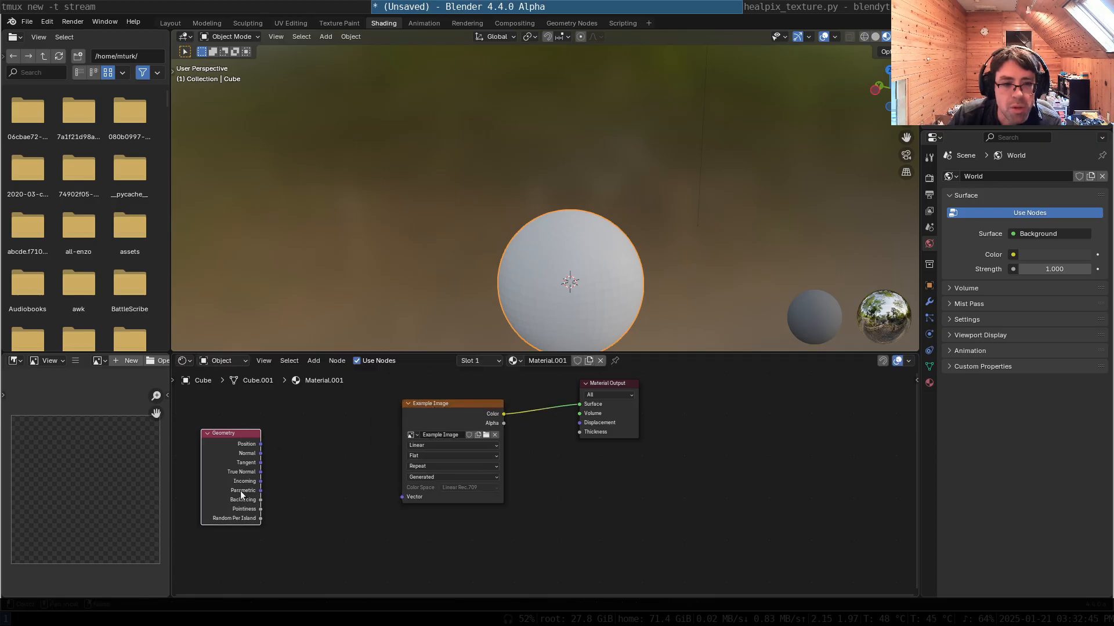
- Replace the Geometry node with an Attribute node placed well to the left of the Example Image node
key("Delete")
key("shift+a")
type("a")
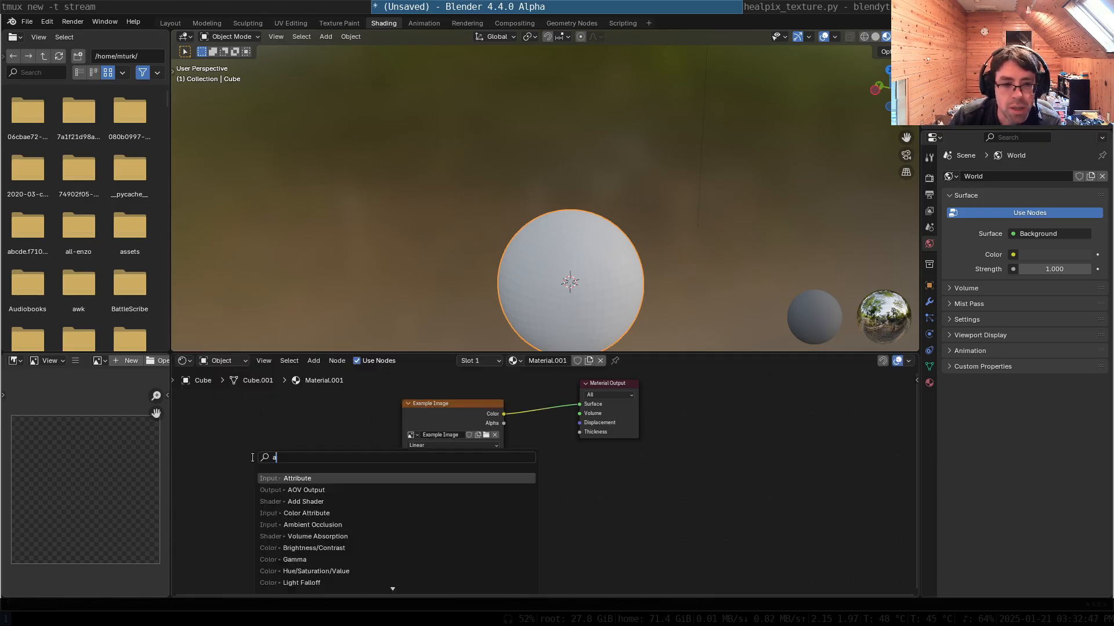
type("ttr")
key("Return")
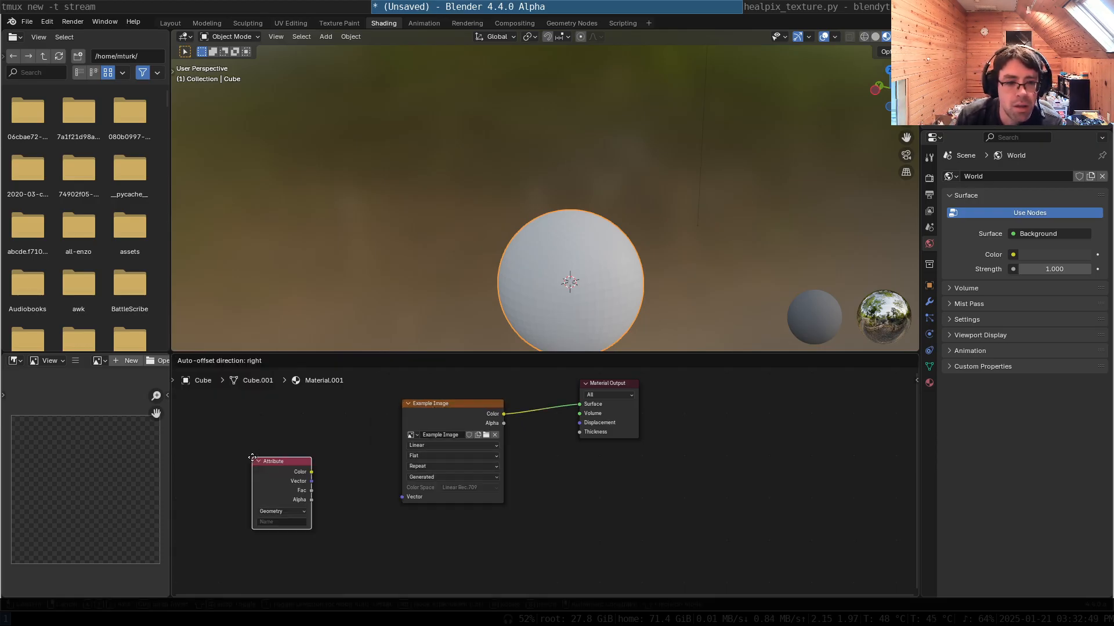
left_click(241, 420)
- Set the Attribute node's type to Geometry and its name to spherical_coordinates
left_click(288, 473)
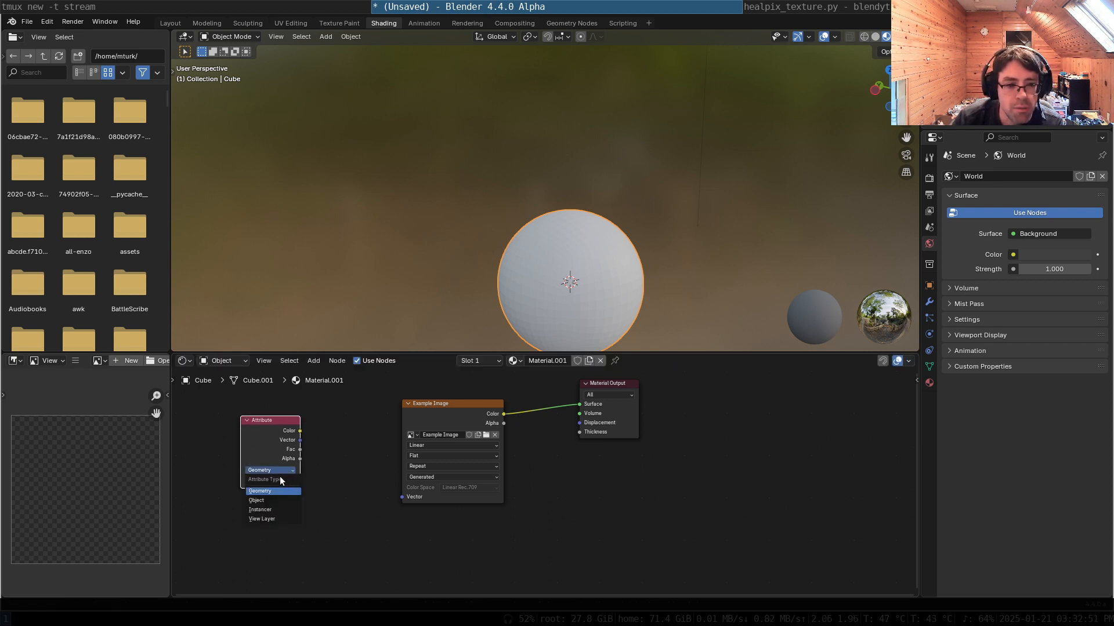
left_click(270, 492)
left_click(269, 480)
type("spherical_coordinates")
key("Return")
- Shift the Example Image node up and right, and add a Separate XYZ node below, between it and the Attribute node
left_click_drag(413, 414, 450, 390)
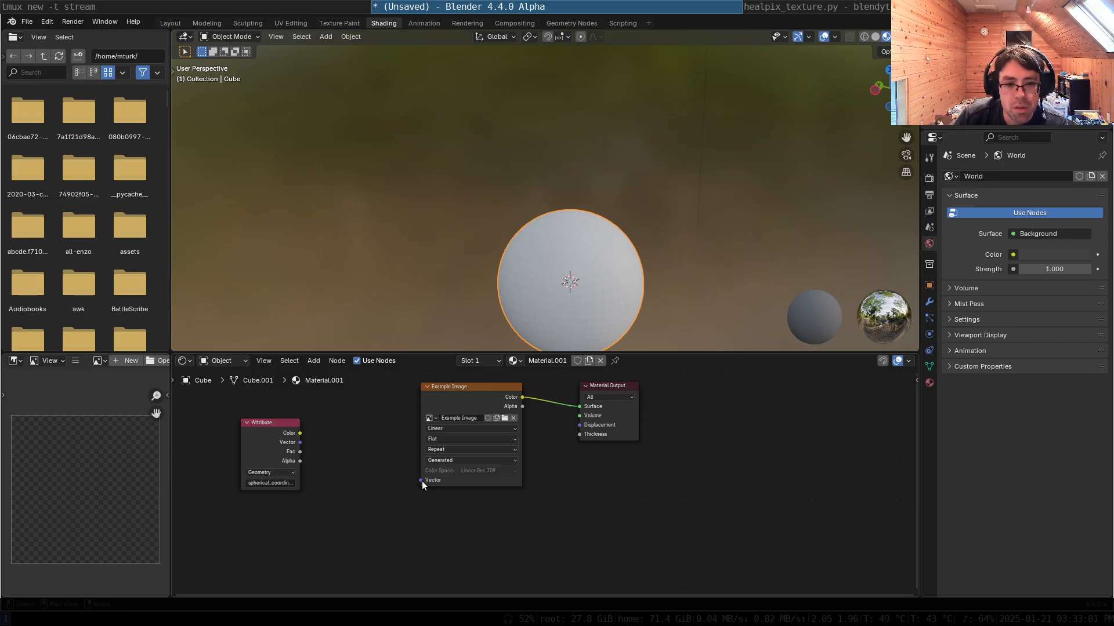
key("shift+a")
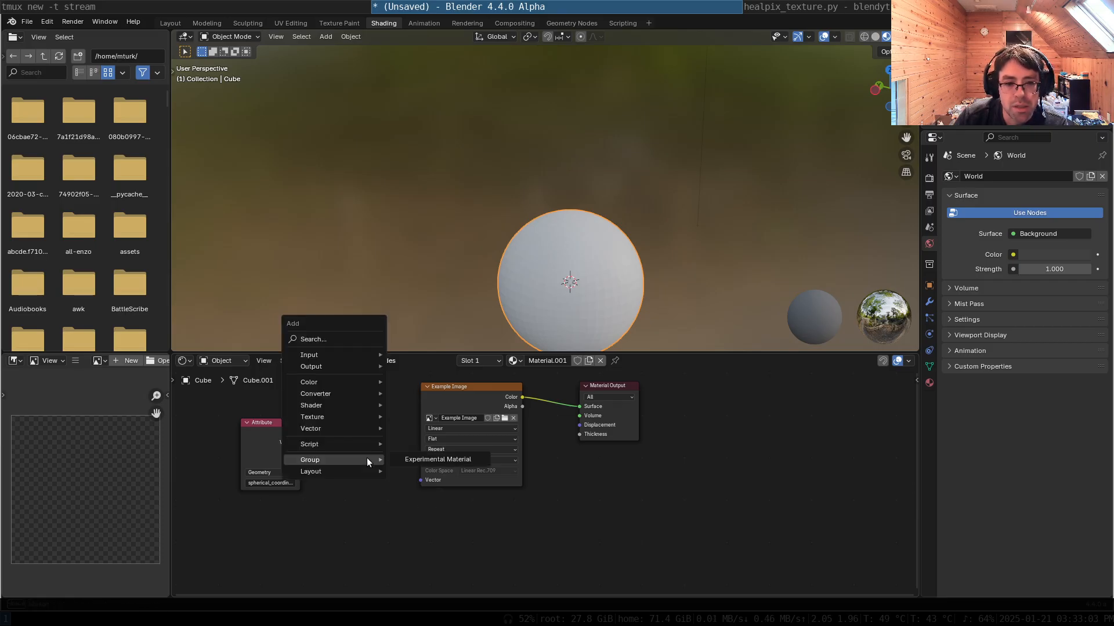
type("separ")
key("Return")
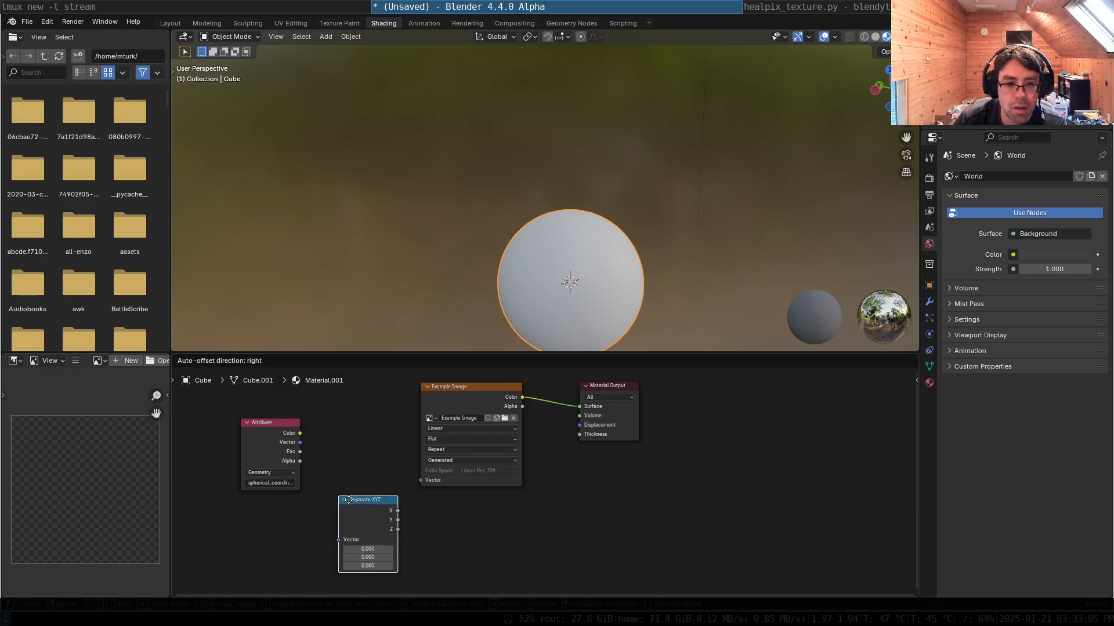
left_click(344, 503)
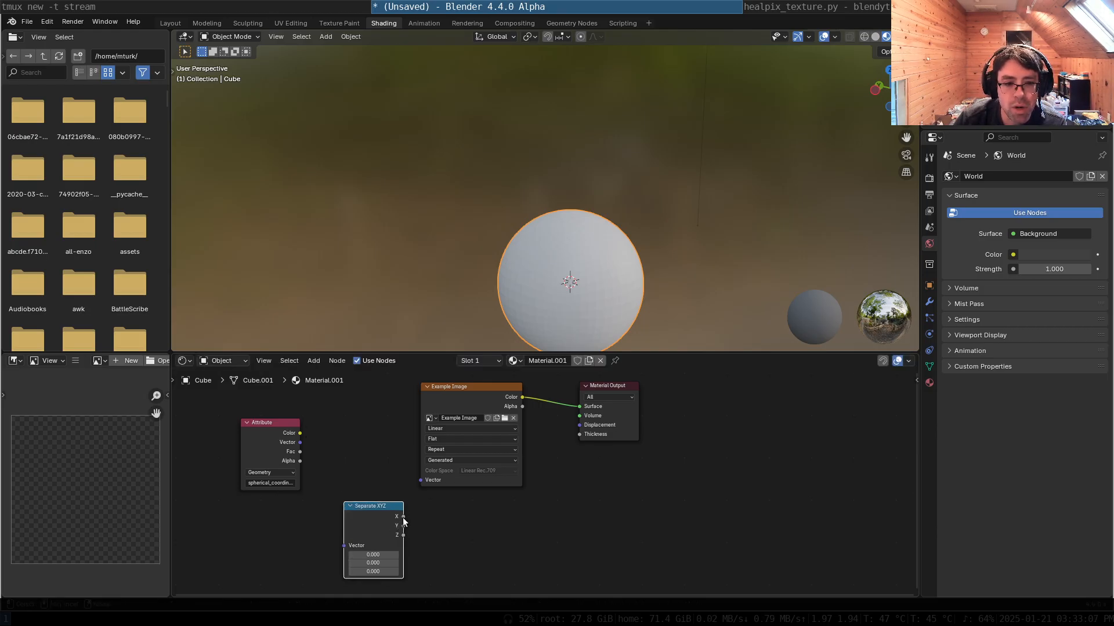
- Move the Example Image and Material Output nodes further right to make room, keeping Example Image as the texture's image
left_click_drag(424, 516, 426, 514)
left_click(454, 391)
left_click_drag(454, 392, 472, 391)
left_click_drag(604, 391, 640, 391)
left_click_drag(502, 383, 544, 391)
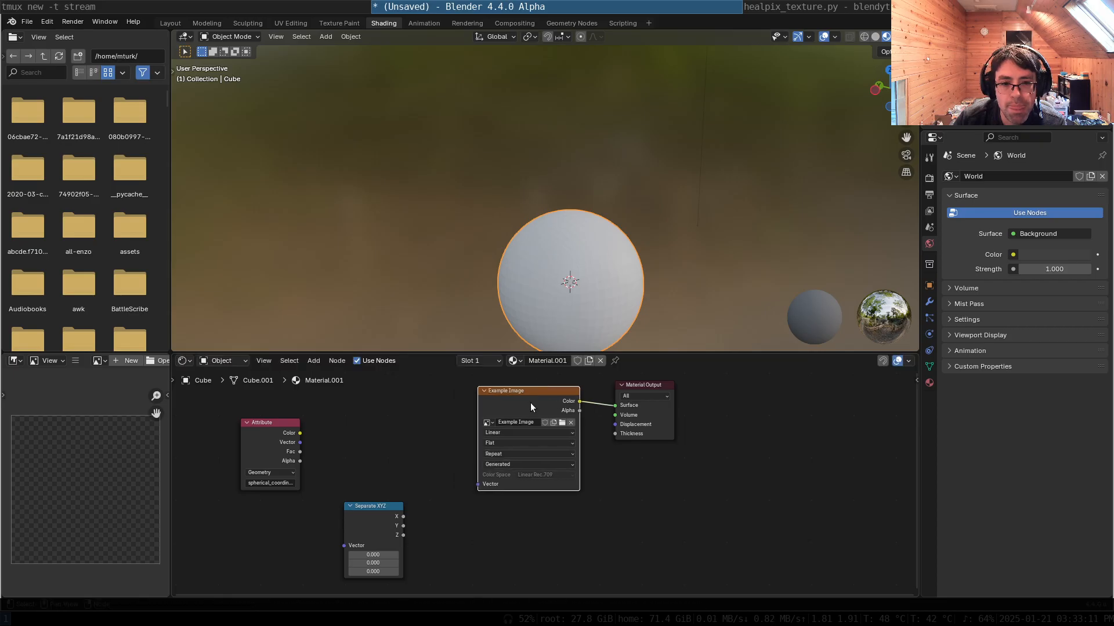
left_click(490, 423)
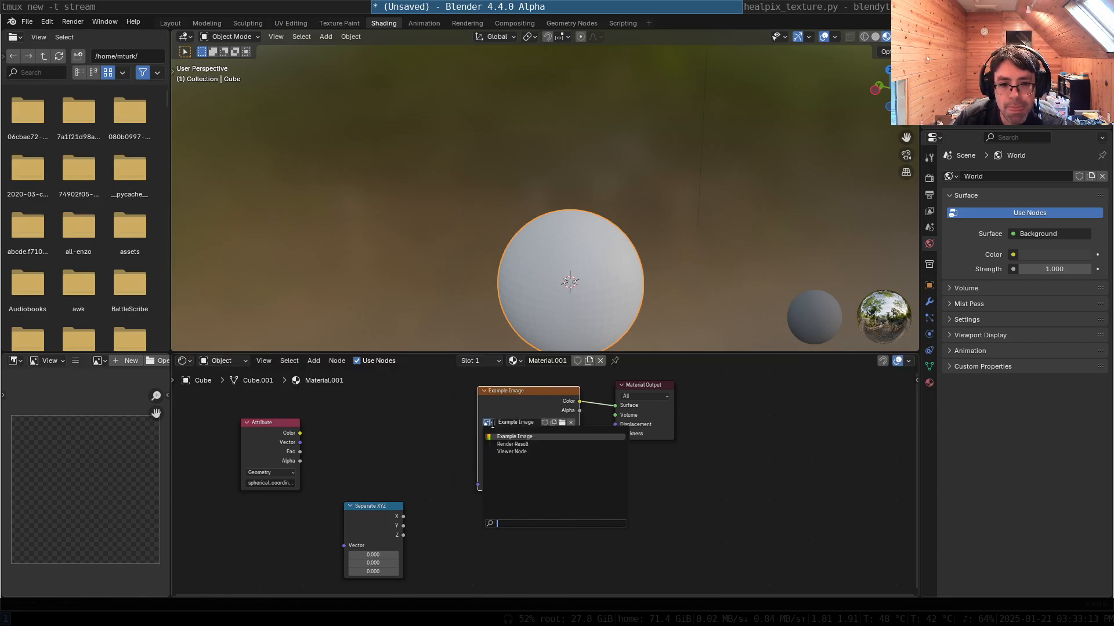
left_click(500, 437)
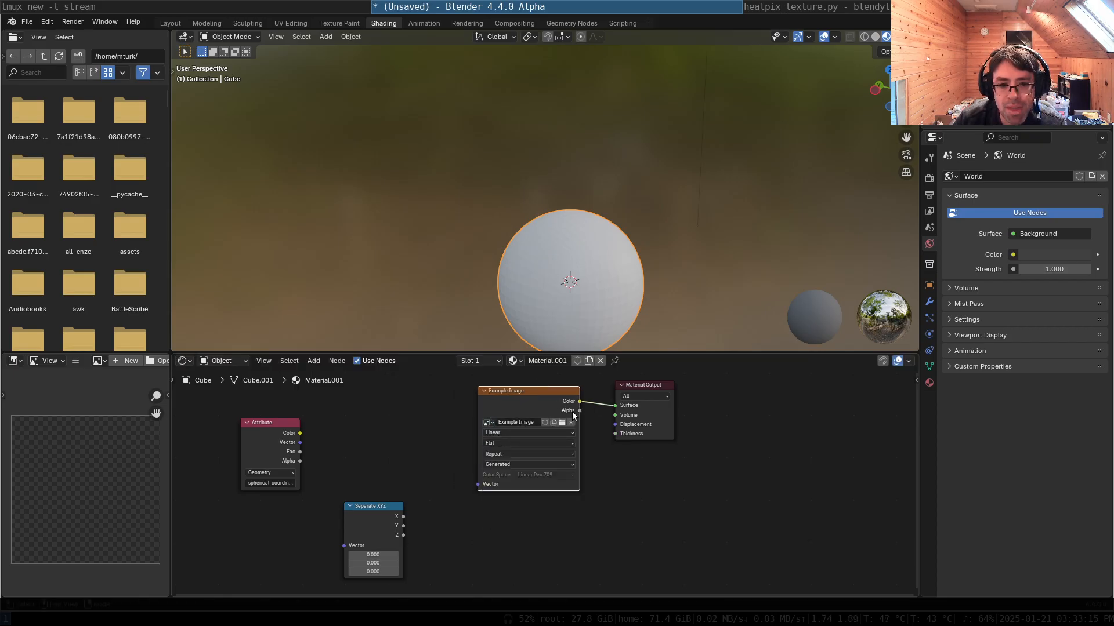
left_click_drag(583, 402, 579, 404)
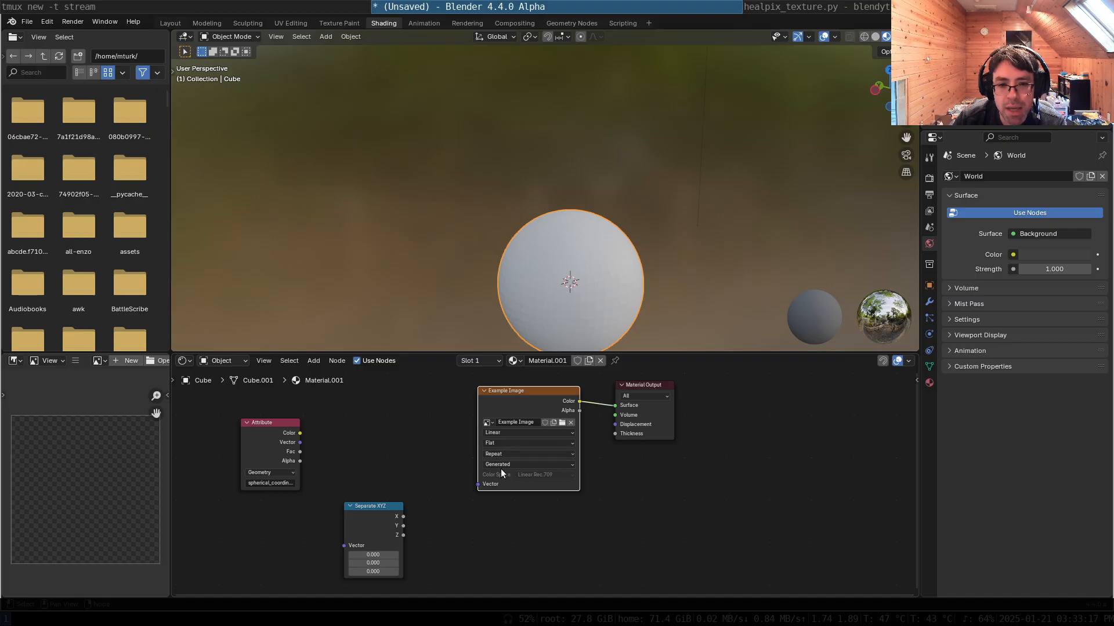
left_click_drag(642, 384, 722, 377)
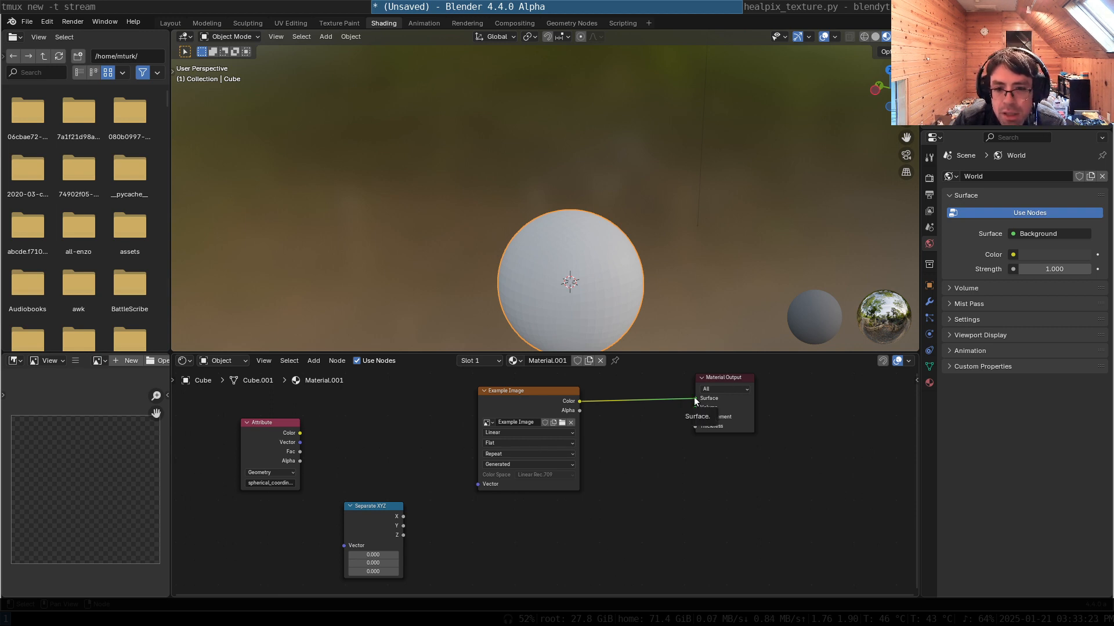
key("shift+a")
type("iomage")
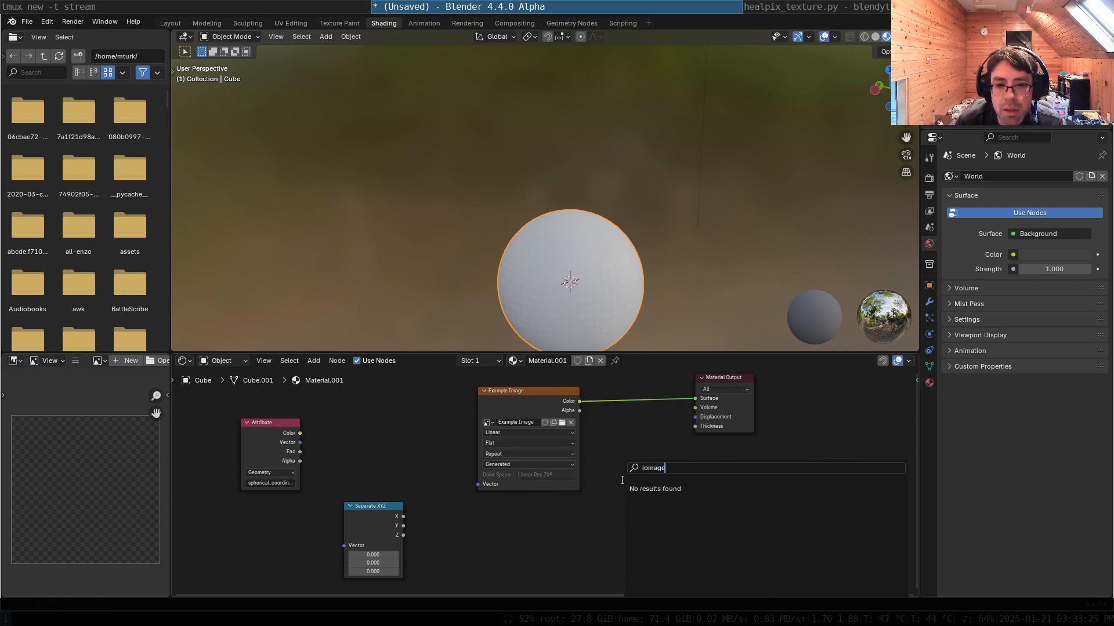
key("ctrl+a")
type("image")
key("ctrl+a")
type("map")
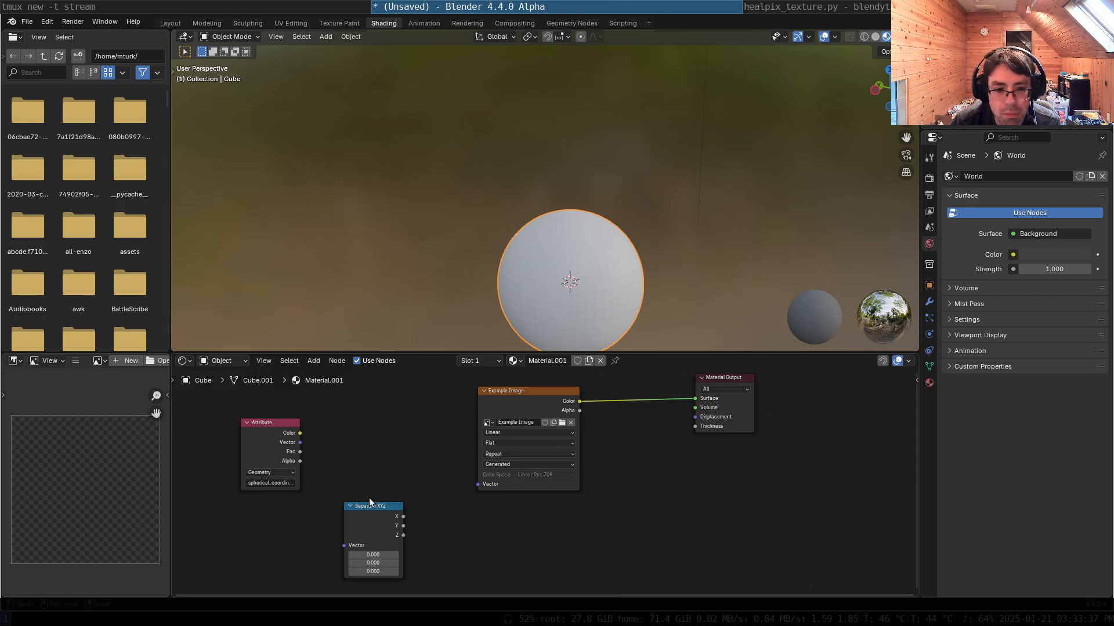
- Raise the Separate XYZ node between the Attribute and Example Image nodes, and shift Example Image slightly right
left_click_drag(372, 506, 394, 453)
left_click(394, 454)
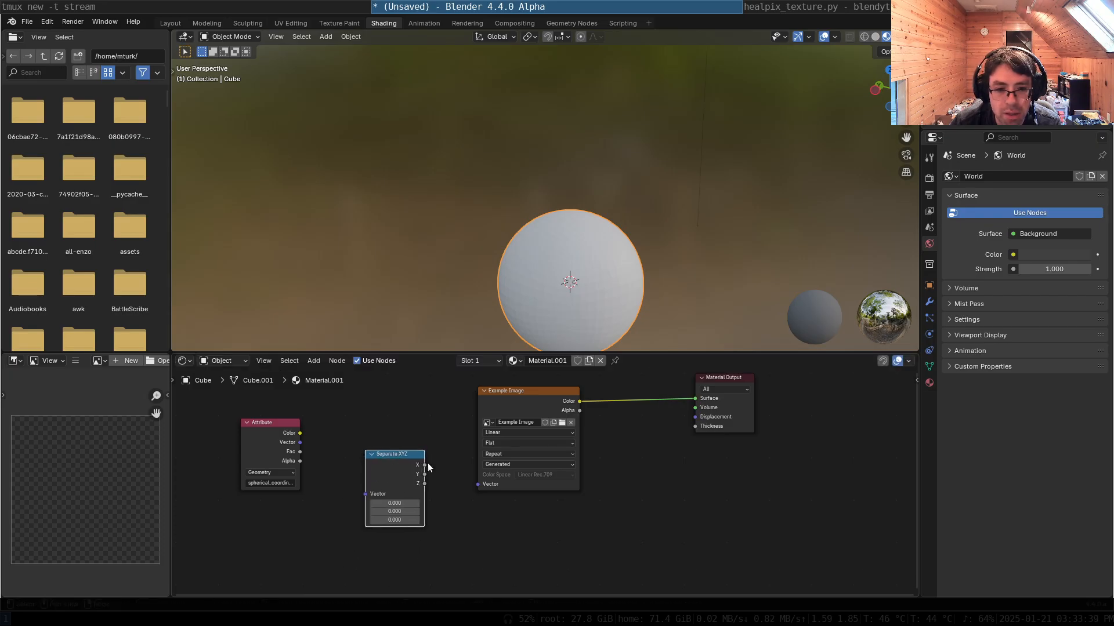
left_click_drag(504, 391, 530, 384)
- Add a Combine XYZ node between the Separate XYZ and Example Image nodes
key("shift+a")
type("vector")
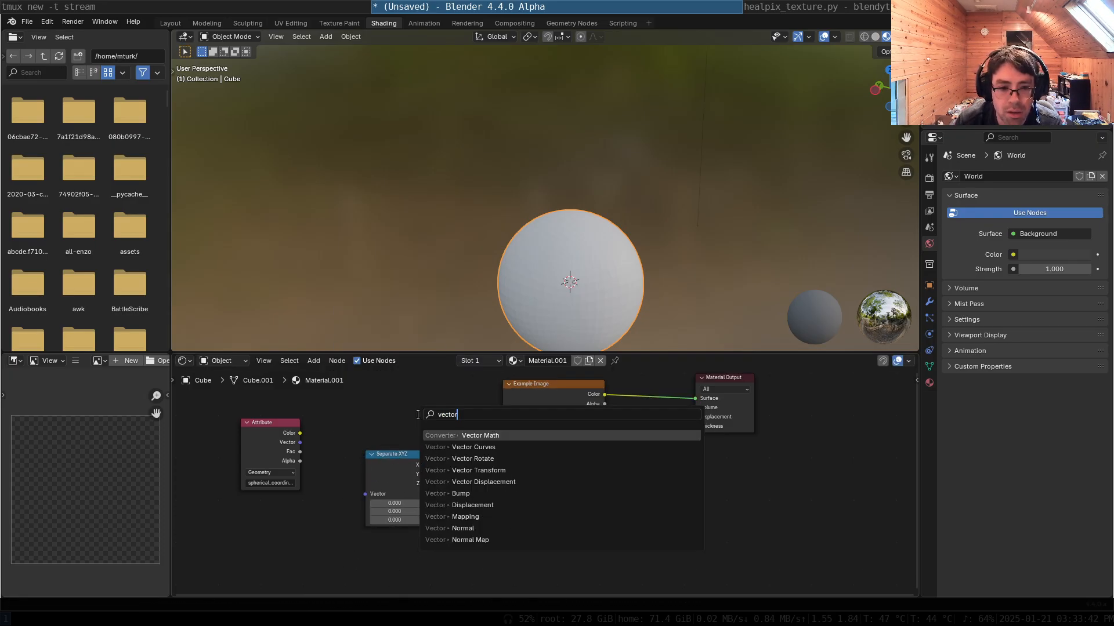
key("ctrl+a")
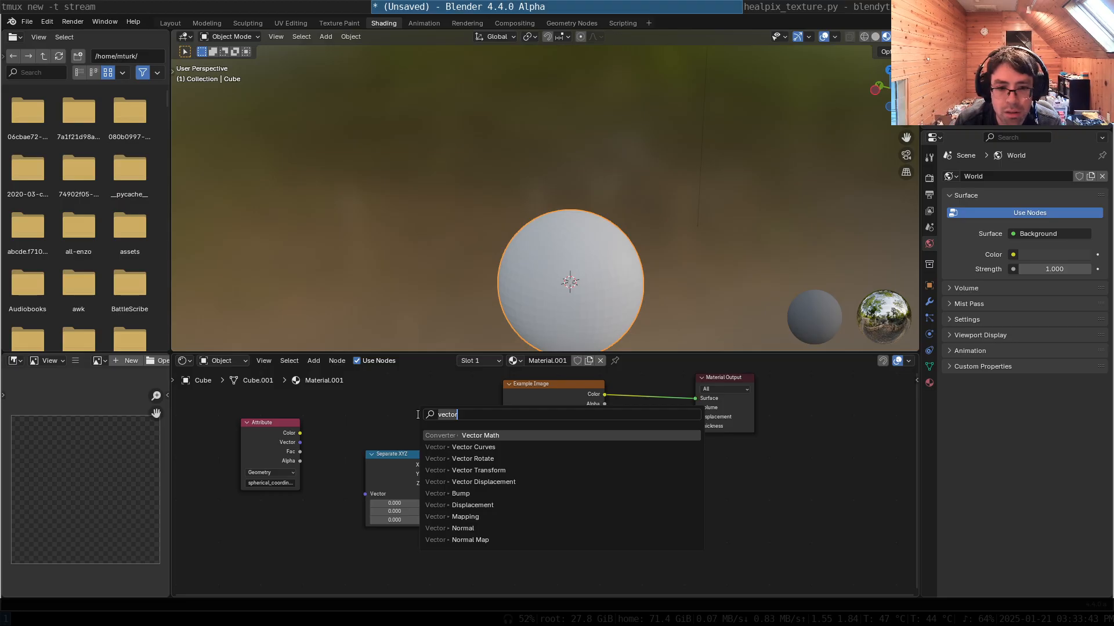
type("combiner")
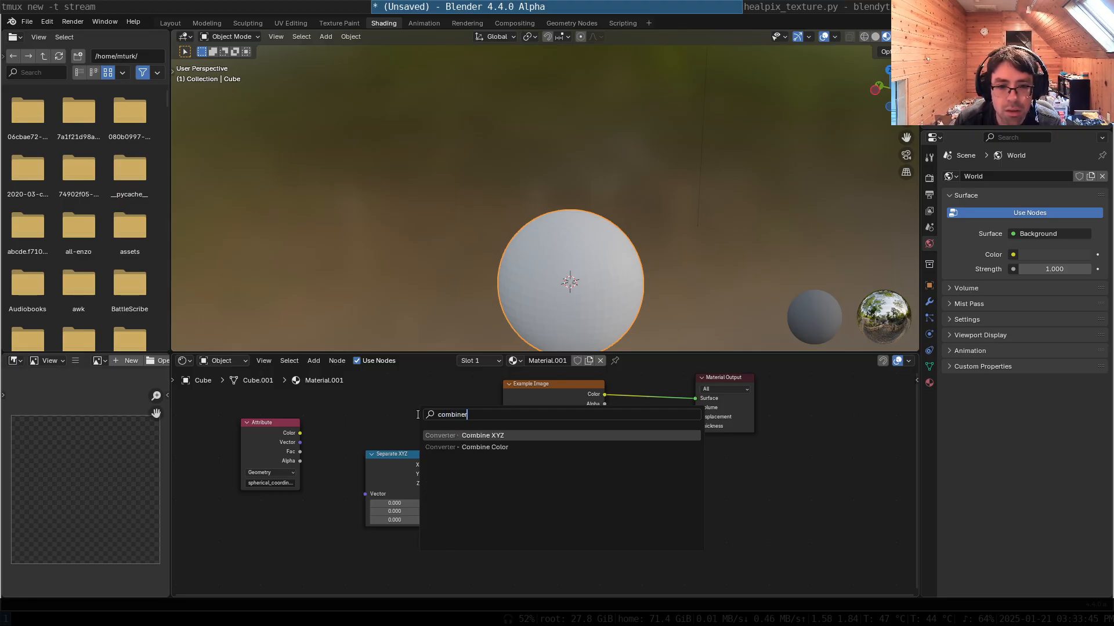
key("Return")
left_click(435, 415)
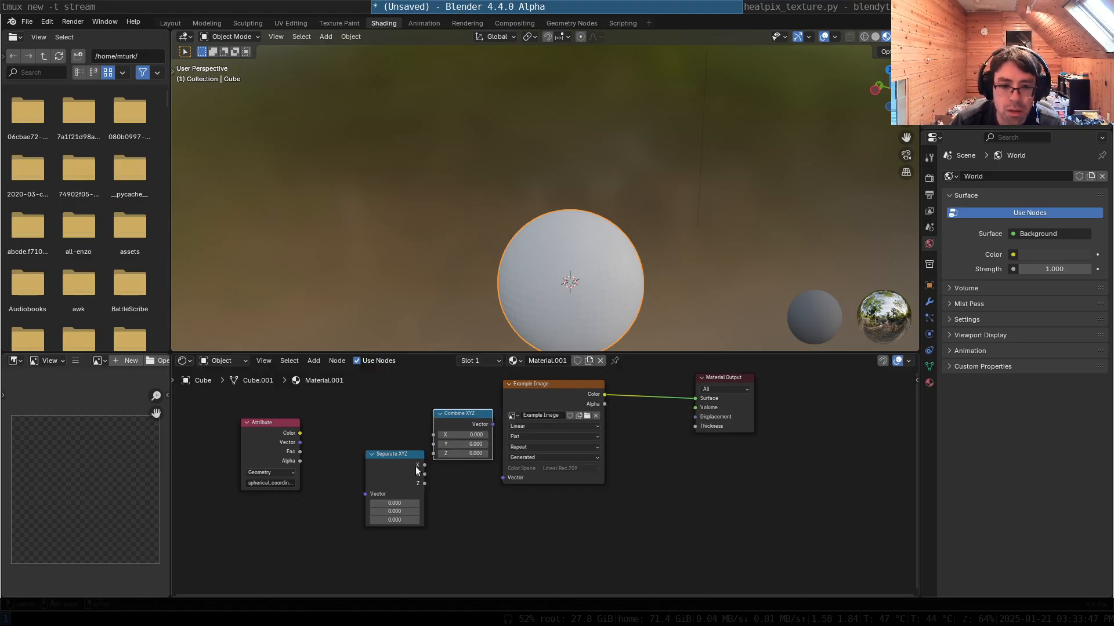
- Connect Separate XYZ's Y and Z outputs to Combine XYZ's X and Y inputs, and its Vector output to Example Image's Vector
left_click_drag(424, 474, 434, 435)
left_click_drag(426, 483, 433, 444)
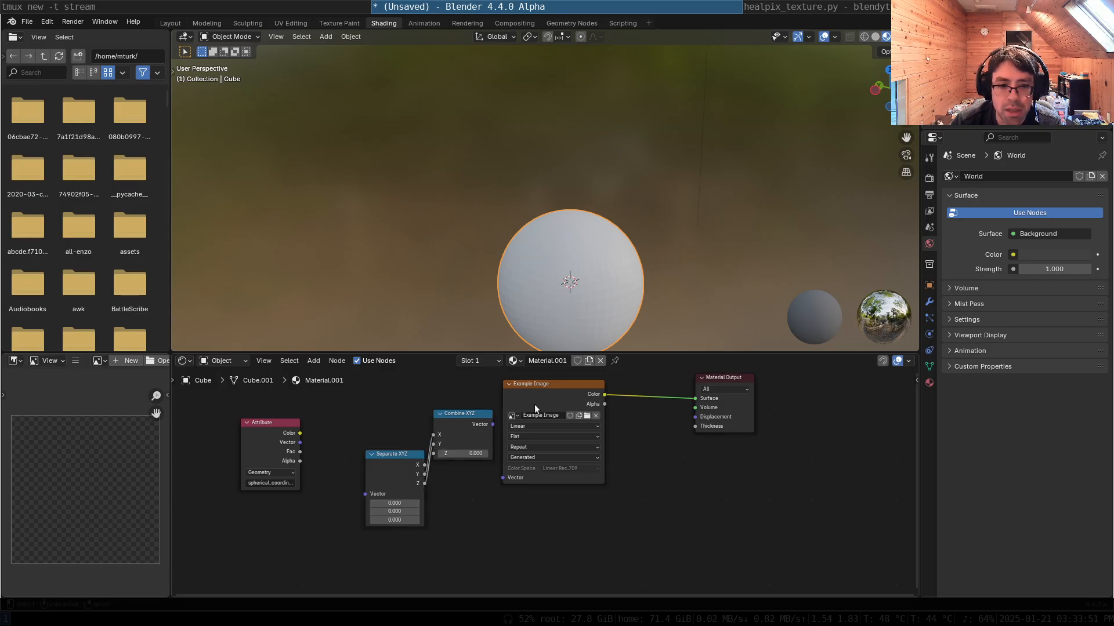
left_click_drag(559, 381, 587, 381)
left_click_drag(492, 425, 526, 475)
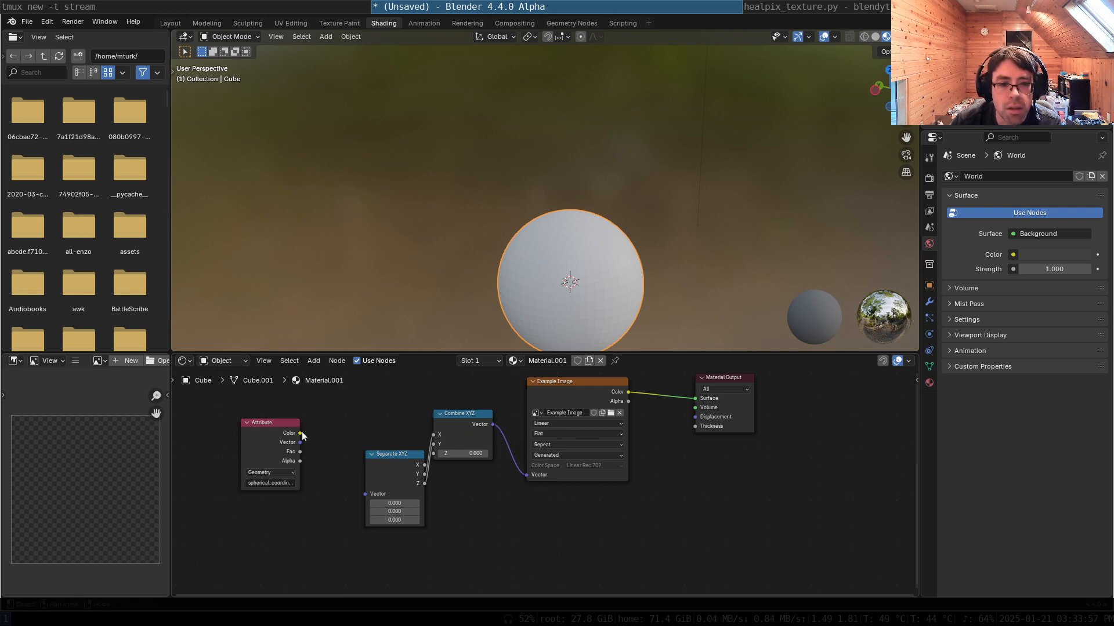
- Connect the Attribute node's Vector output to Separate XYZ's Vector input and space out the Separate and Combine XYZ nodes
left_click_drag(338, 483, 365, 494)
left_click_drag(394, 453, 355, 462)
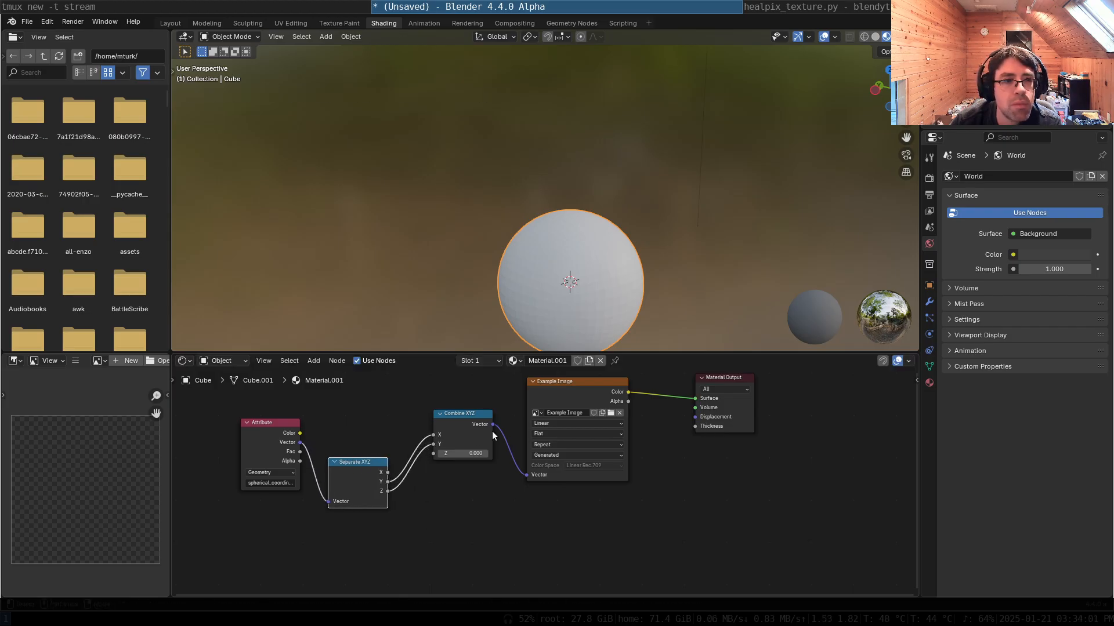
left_click_drag(462, 413, 450, 439)
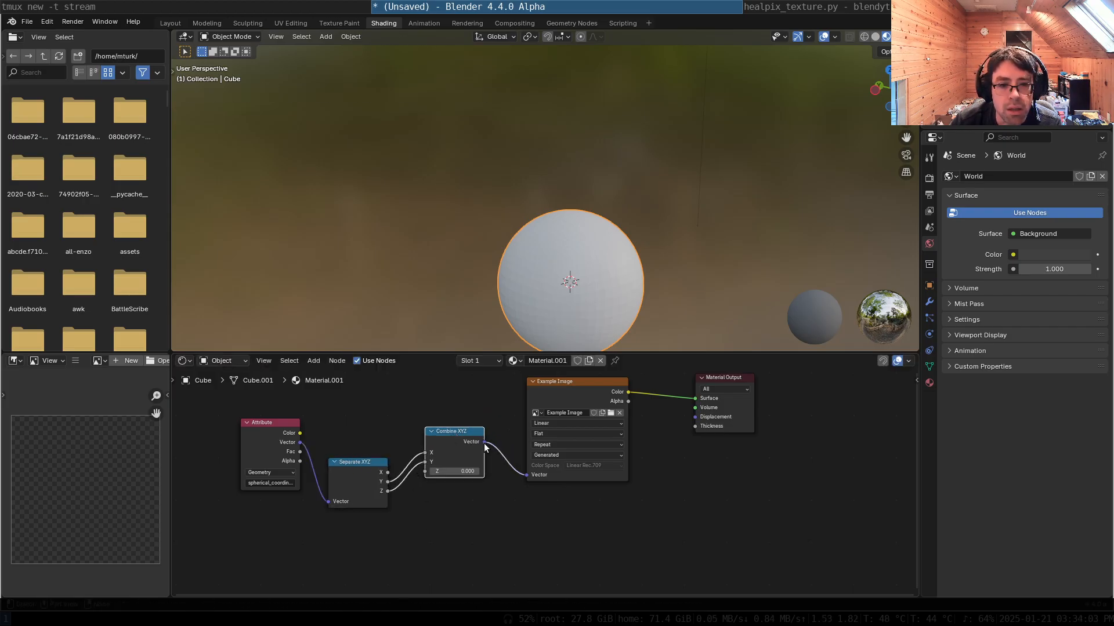
- Keep the Attribute node's type at Geometry and line up the Separate XYZ and Combine XYZ nodes beside it
middle_click_drag(605, 305, 844, 77)
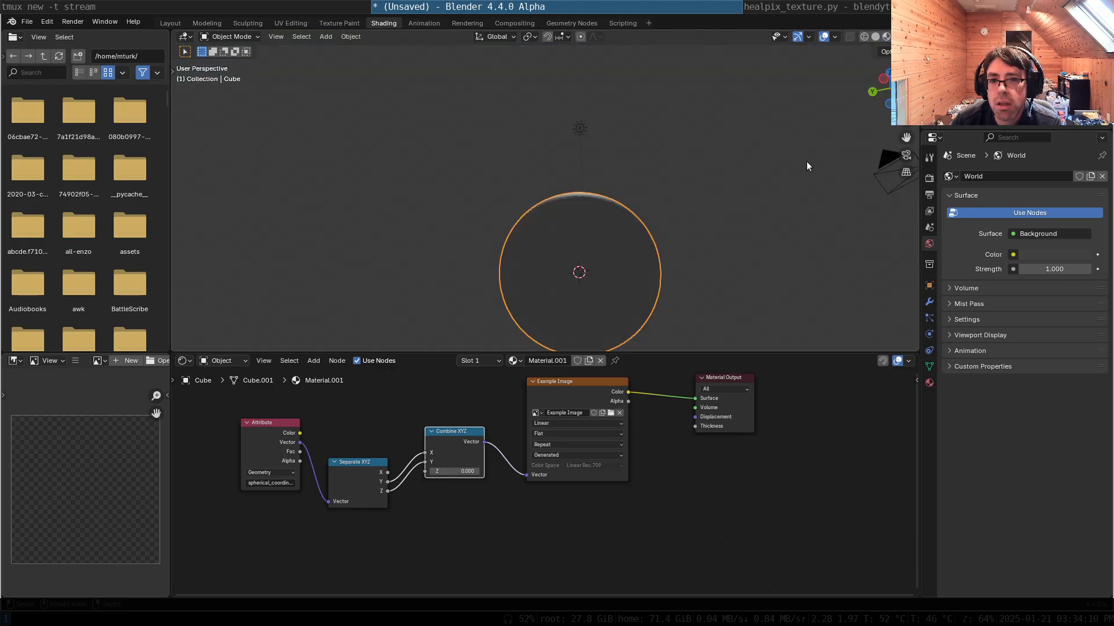
mouse_move(807, 167)
middle_mouse_down()
mouse_move(643, 183)
mouse_move(546, 290)
mouse_move(459, 201)
mouse_move(597, 134)
mouse_move(718, 128)
middle_mouse_up()
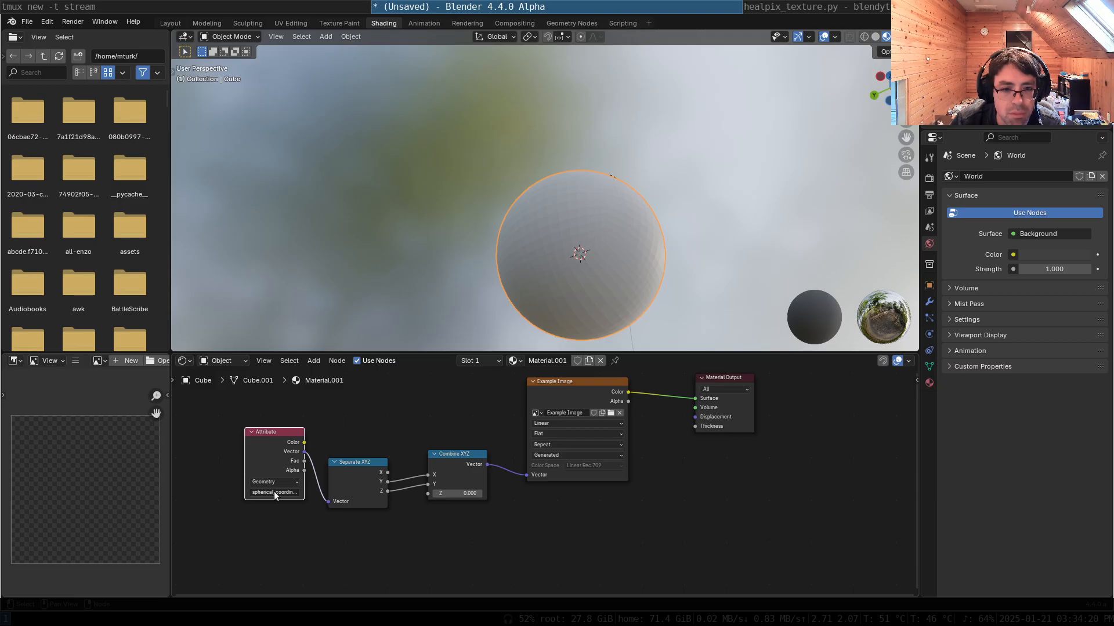
left_click(278, 482)
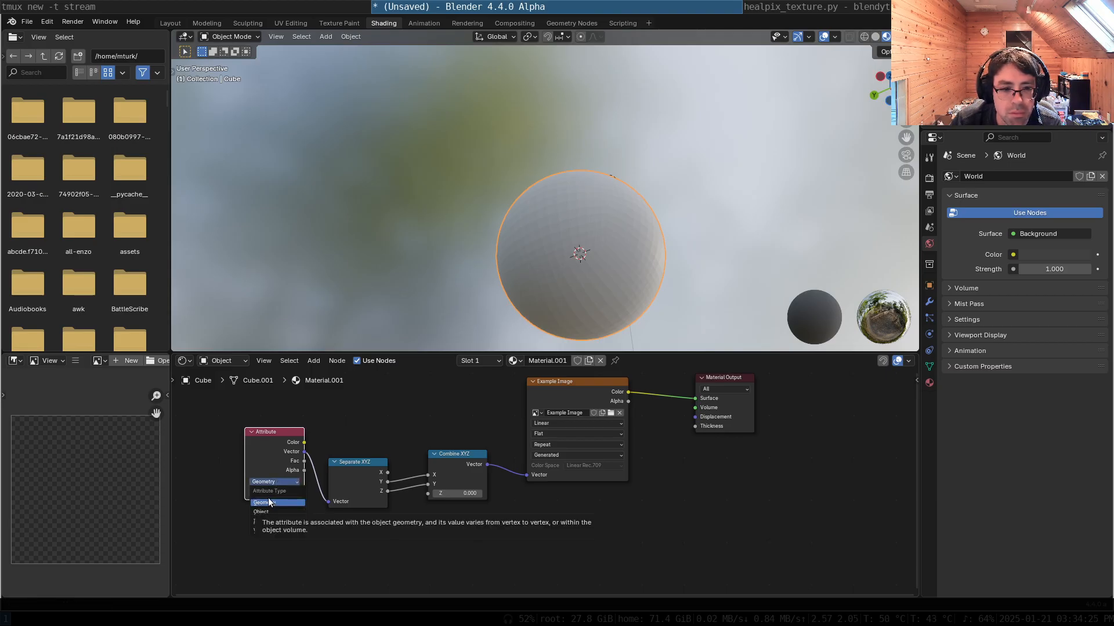
left_click(263, 501)
left_click_drag(352, 464, 358, 444)
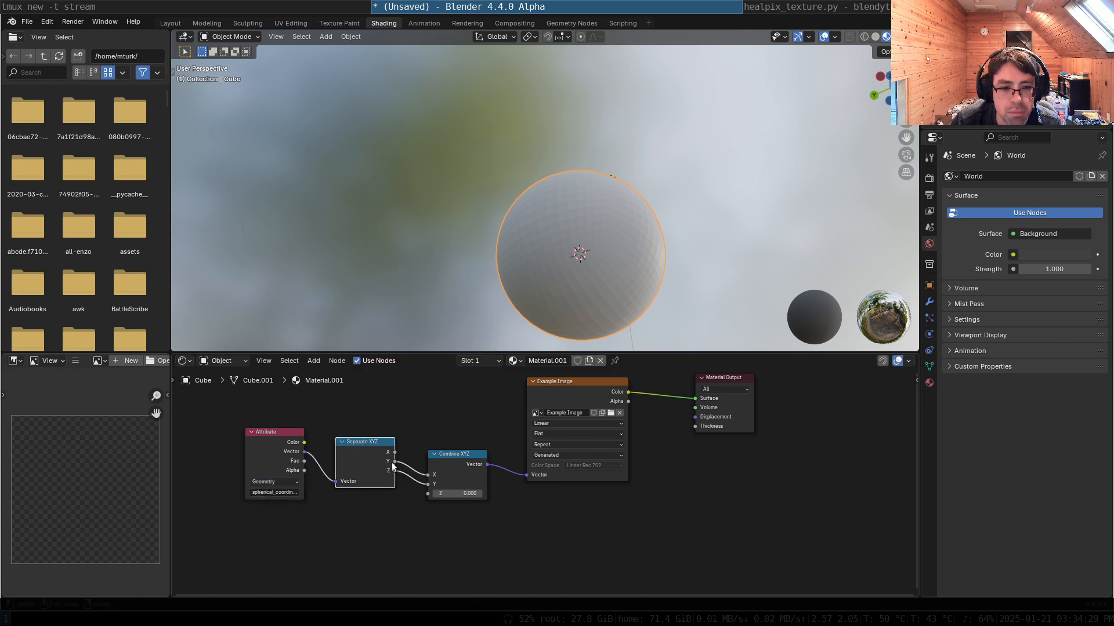
left_click_drag(448, 460, 442, 450)
- Disconnect the Example Image color from the Material Output's Surface input and move the output node further right
left_click_drag(695, 398, 702, 406)
left_click_drag(752, 374, 814, 375)
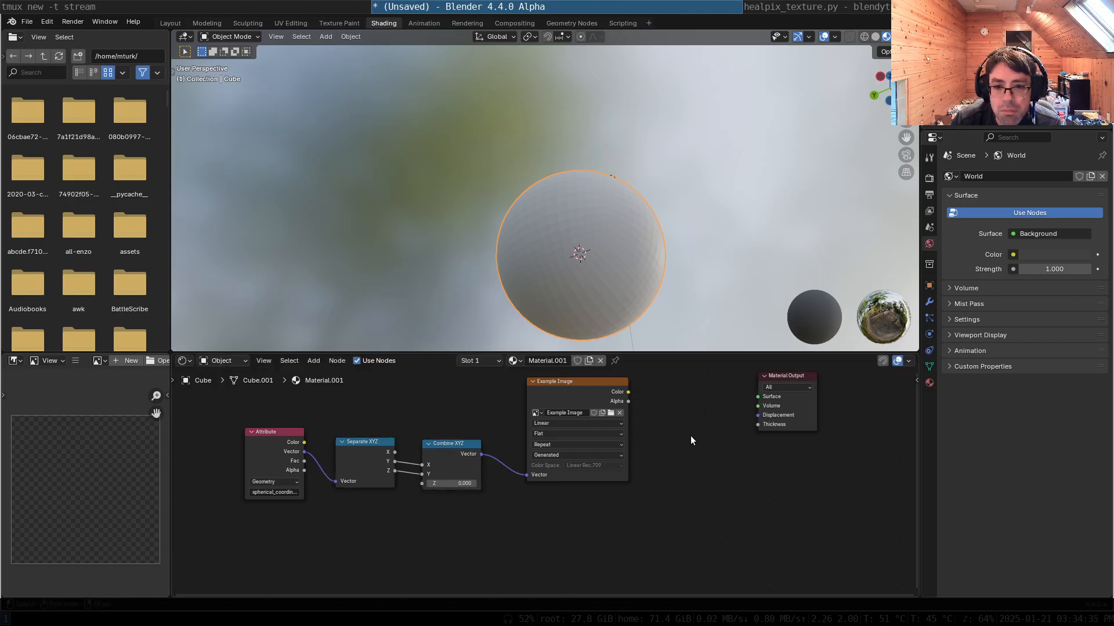
- Add an Image Texture node below and right of the Example Image node, and select the Example Image node
key("shift+a")
mouse_move(646, 342)
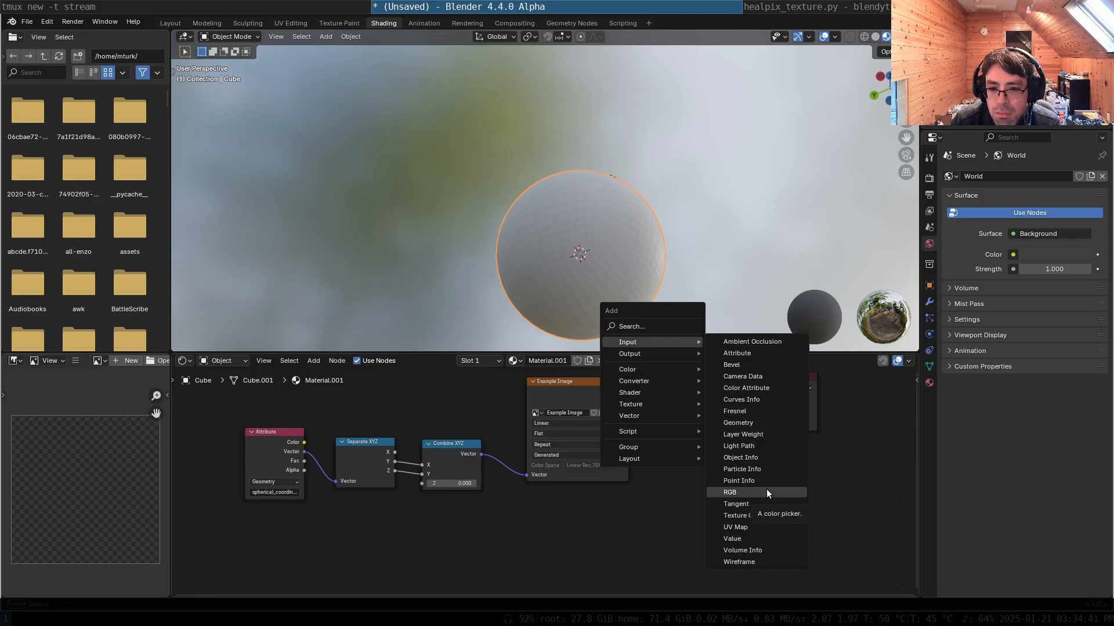
mouse_move(677, 355)
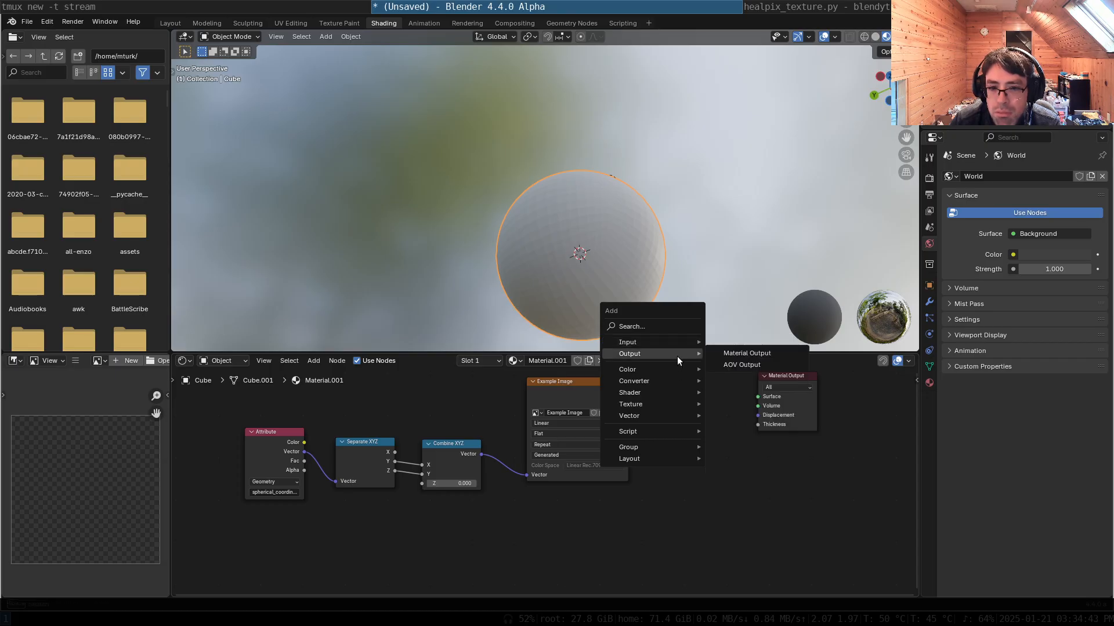
mouse_move(624, 367)
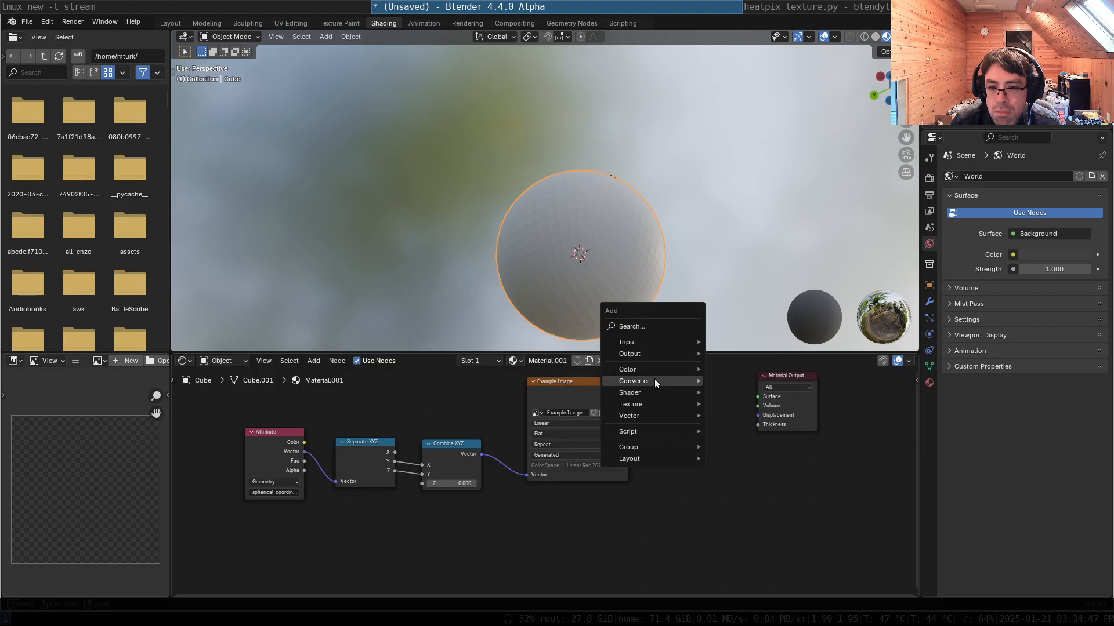
mouse_move(649, 393)
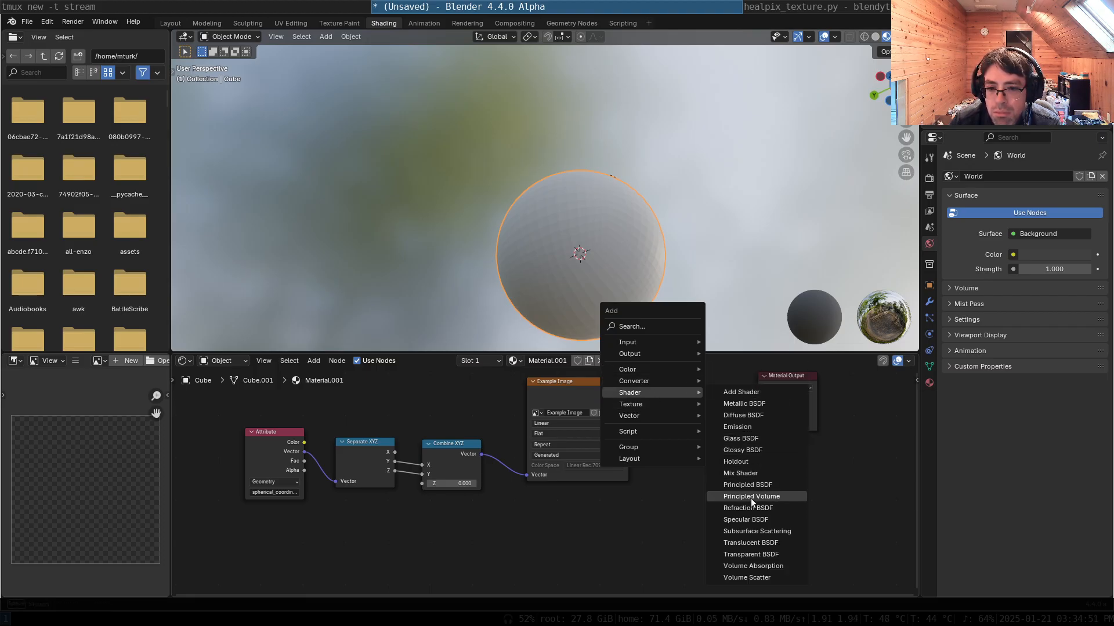
mouse_move(683, 406)
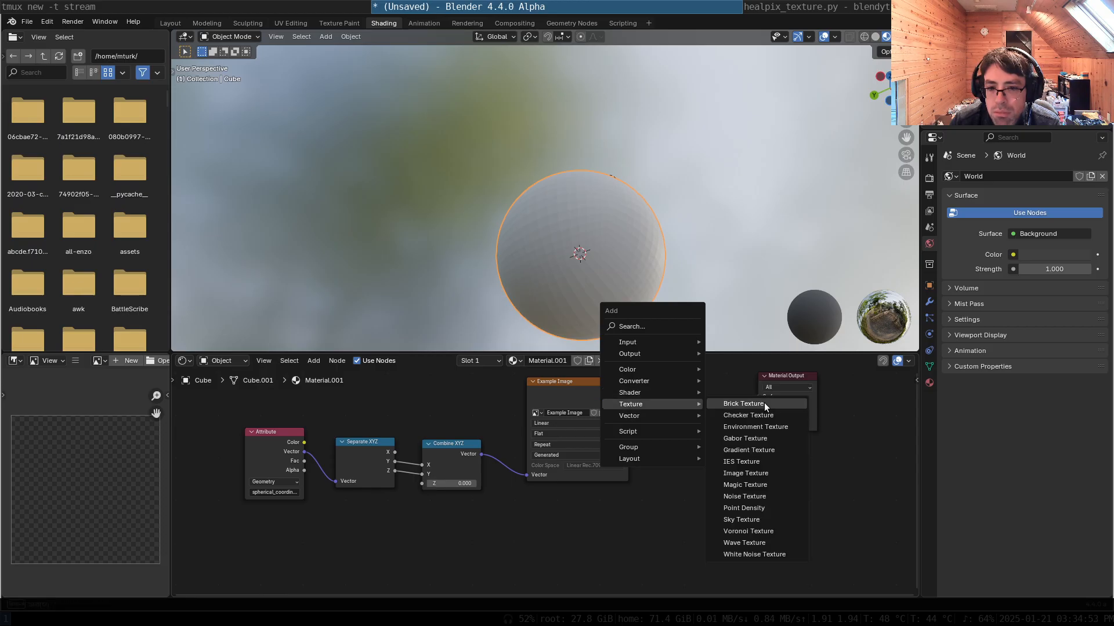
left_click(779, 474)
left_click(628, 439)
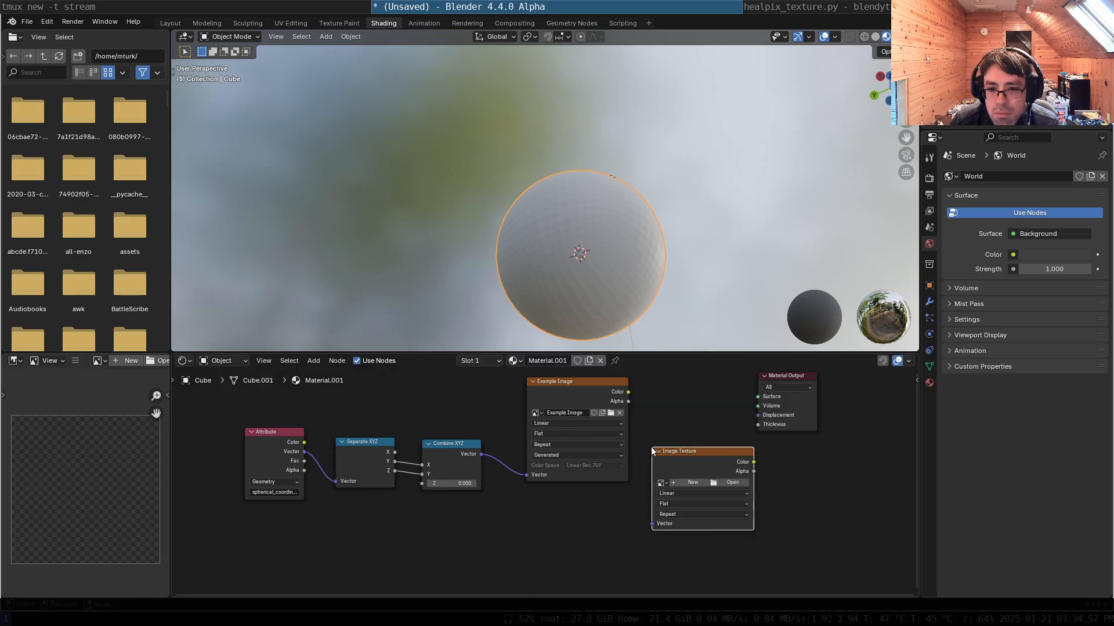
left_click(576, 381)
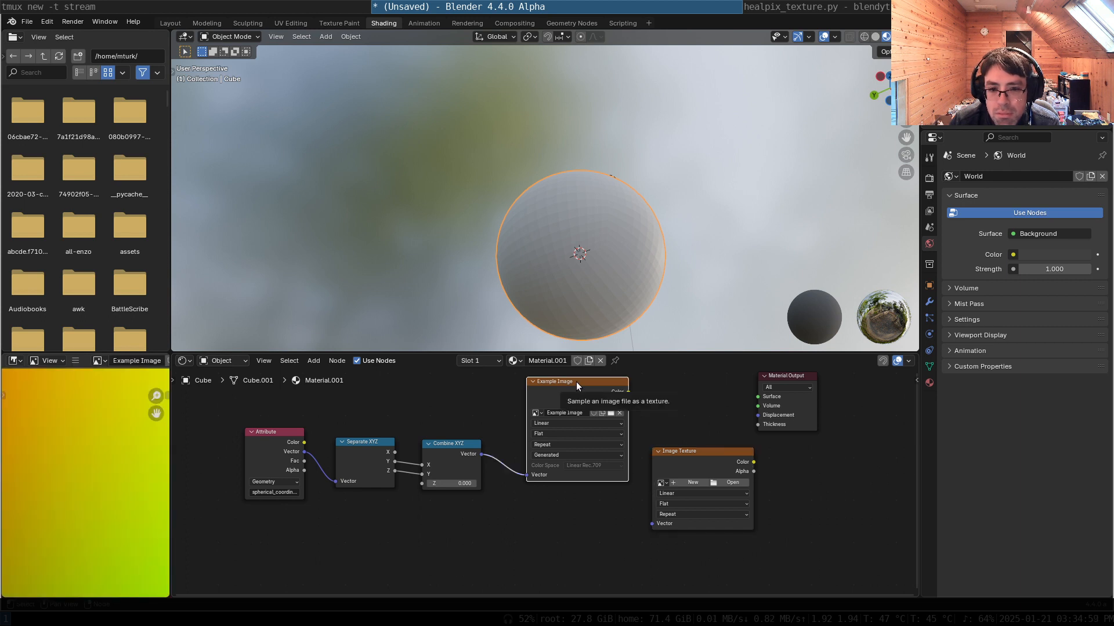
- Assign Example Image to the new Image Texture node, place it beside the Material Output, and check its projection and source options
left_click(696, 453)
left_click(661, 482)
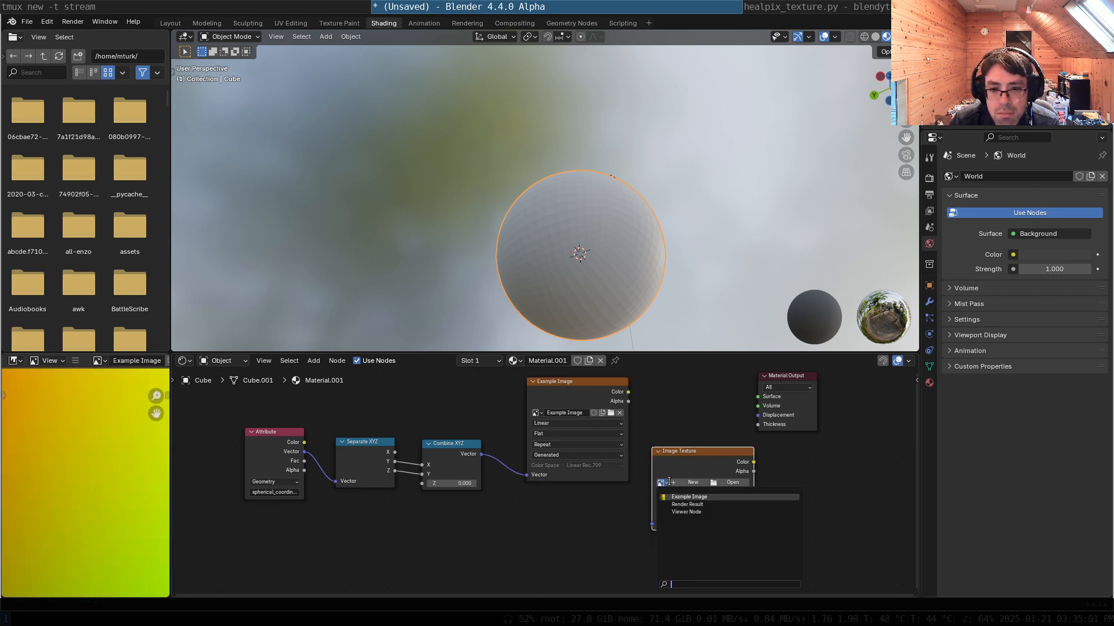
left_click(679, 497)
left_click_drag(692, 452, 677, 418)
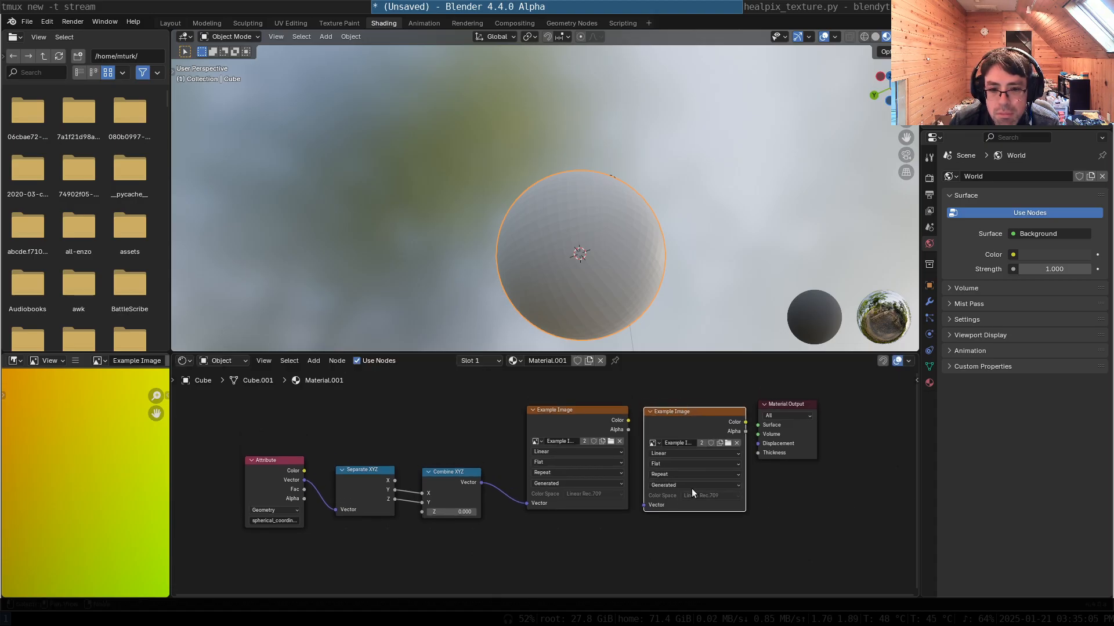
left_click(691, 485)
left_click(690, 485)
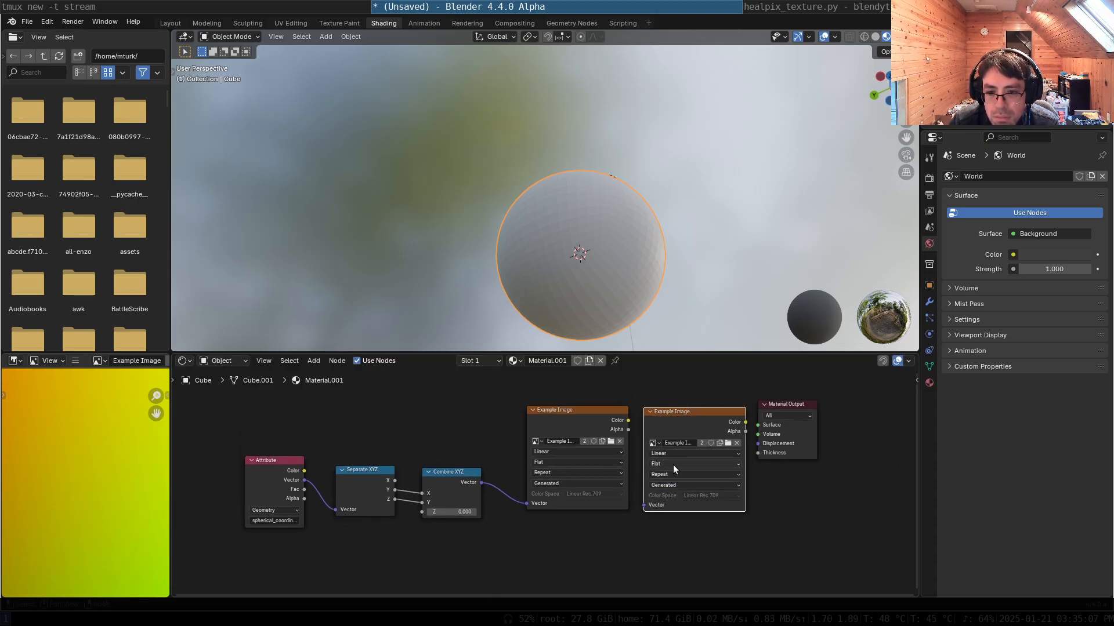
left_click(676, 464)
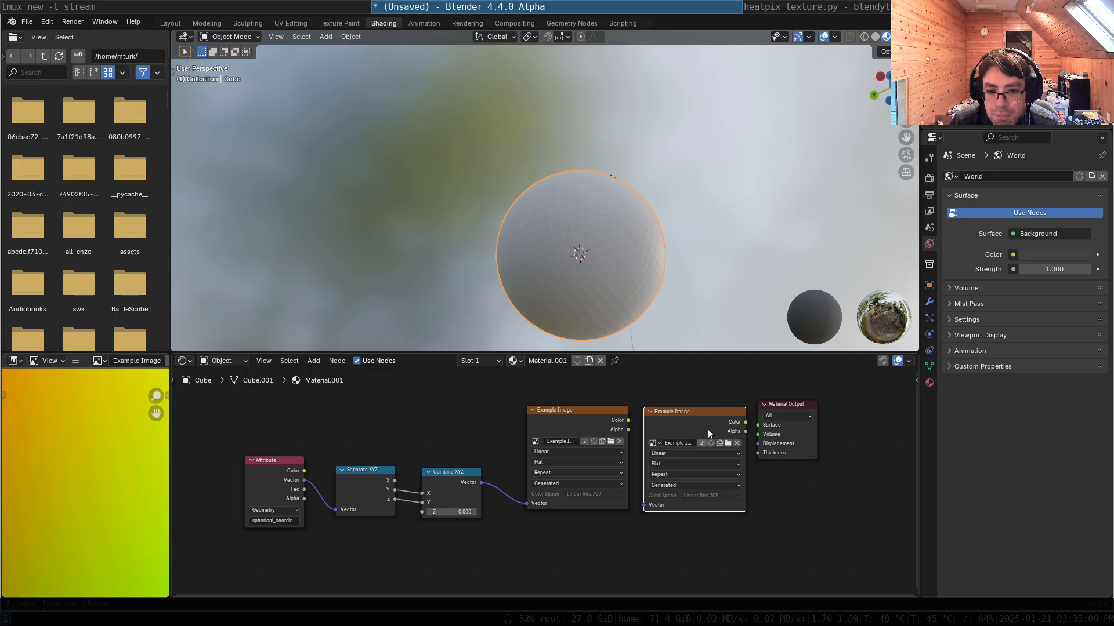
- Delete the second Example Image node and connect the remaining one's Color to the Material Output's Surface, with the output node placed beside it
key("x")
left_click_drag(628, 420, 690, 414)
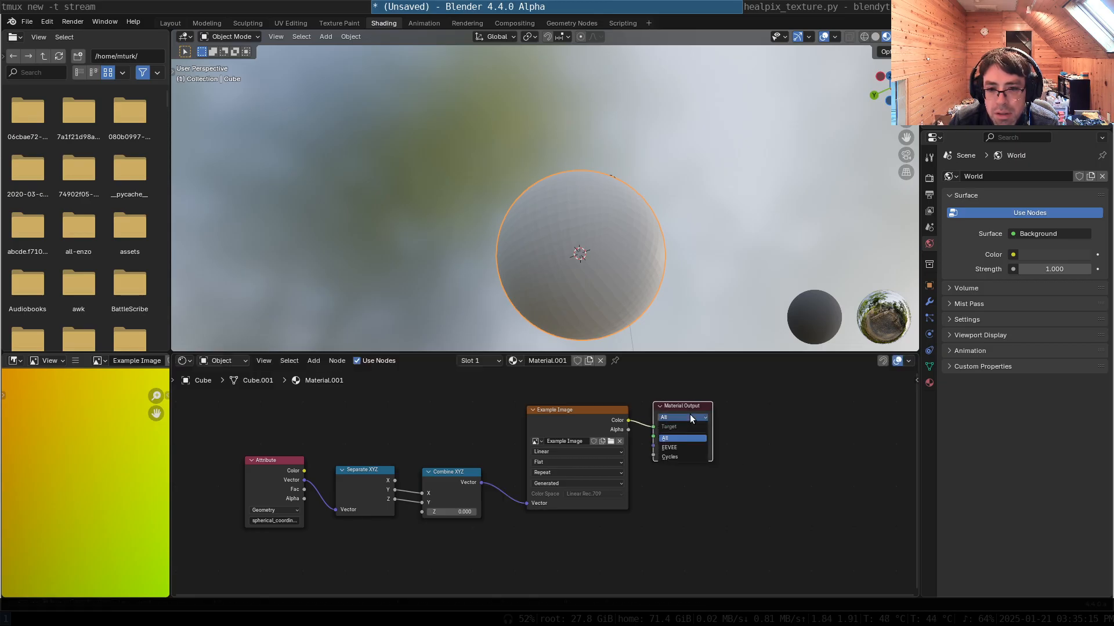
left_click(775, 430)
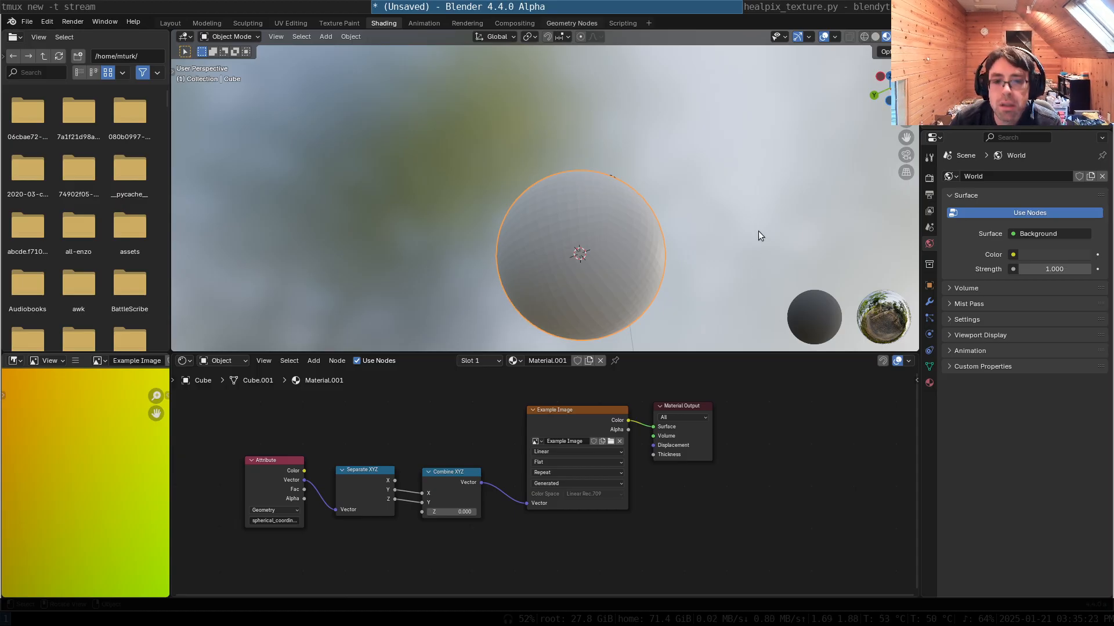
- Inspect the sphere and its node tree in the Geometry Nodes workspace, and return to the Shading workspace
key("ctrl+Page_Down")
key("ctrl+Page_Down")
key("ctrl+Page_Down")
key("ctrl+Page_Down")
middle_click_drag(726, 205, 621, 185)
scroll(622, 186, "up", 6)
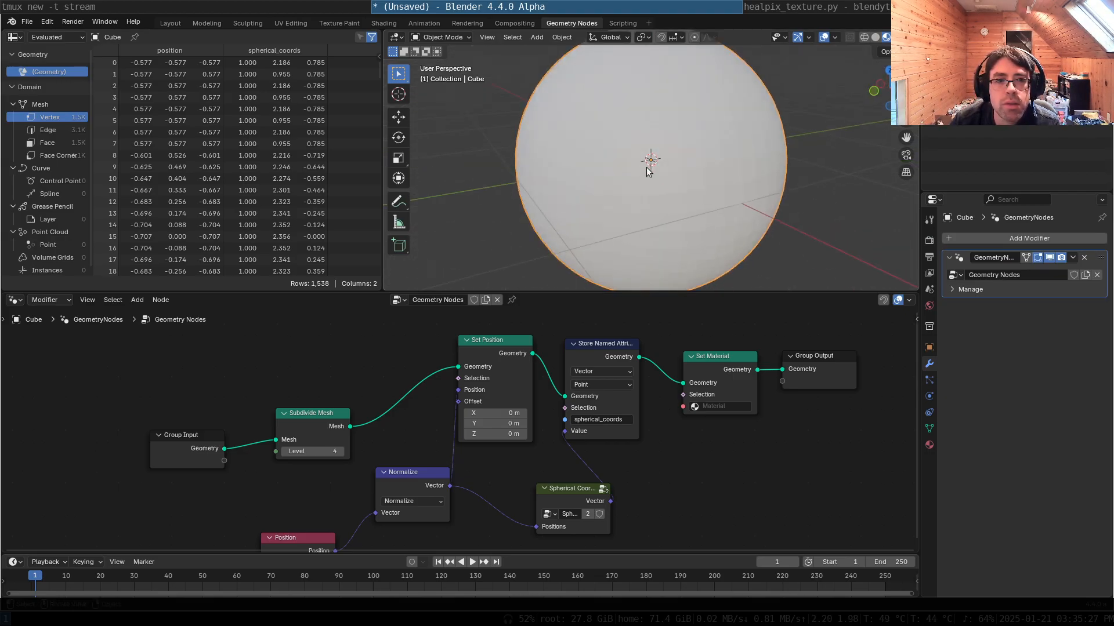
scroll(812, 163, "down", 6)
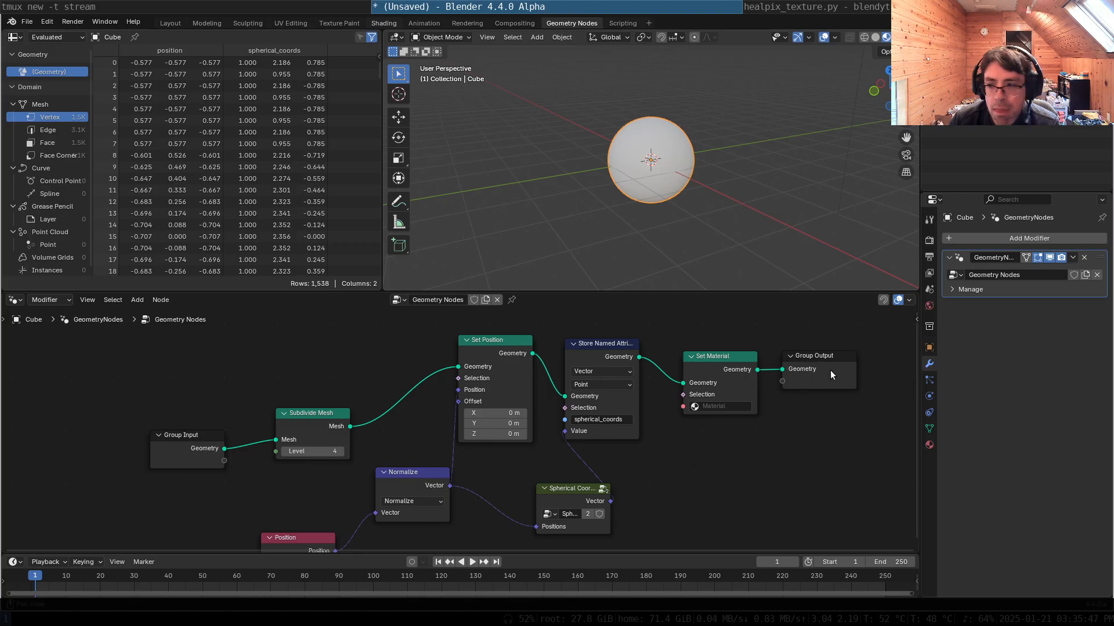
left_click(383, 23)
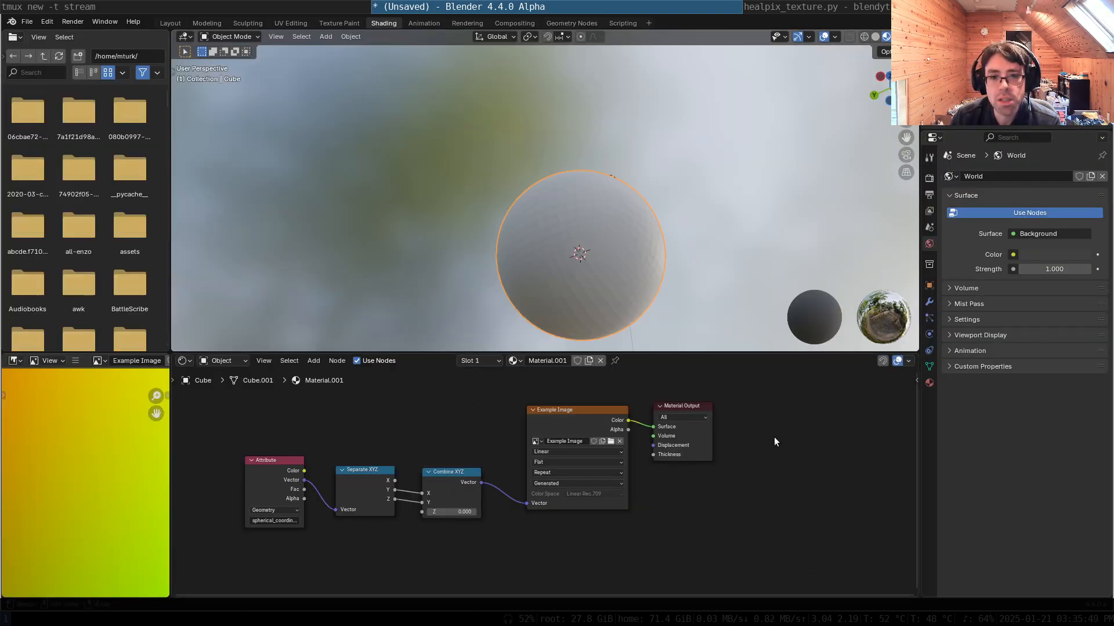
- Insert a Principled BSDF node on the link between Example Image and Material Output, and shift the output node slightly right
key("shift+a")
mouse_move(772, 437)
type("princi")
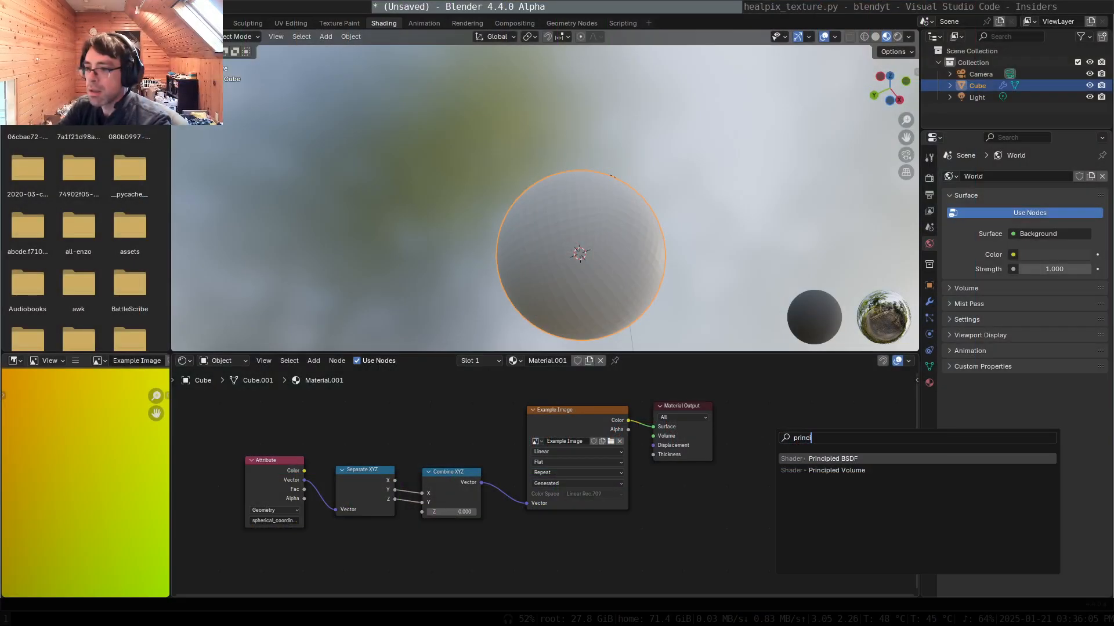
left_click(831, 457)
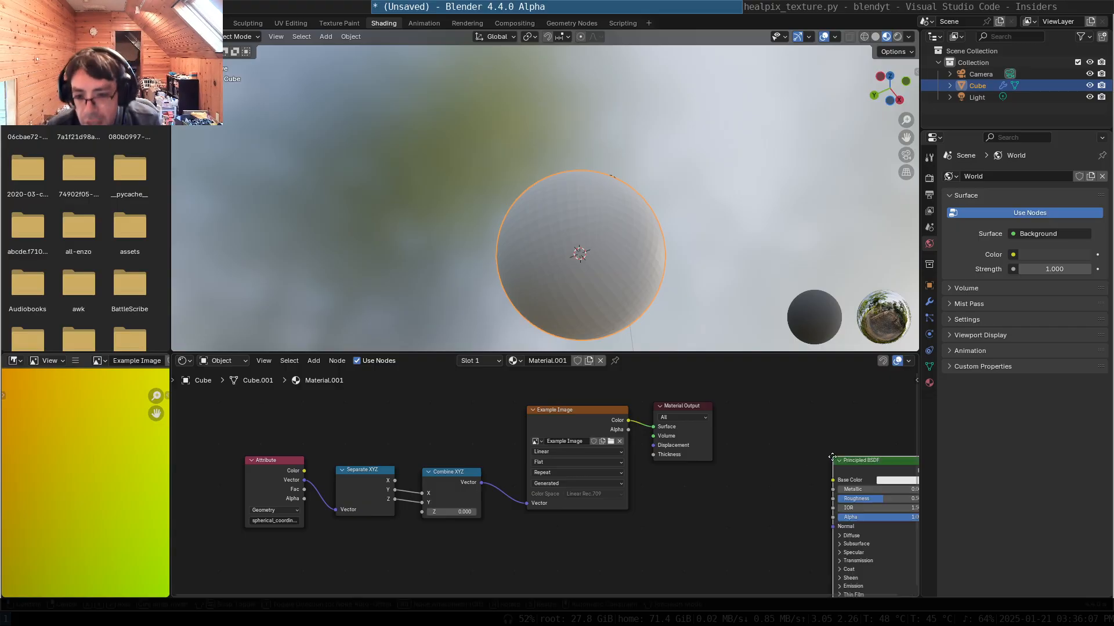
left_click(646, 398)
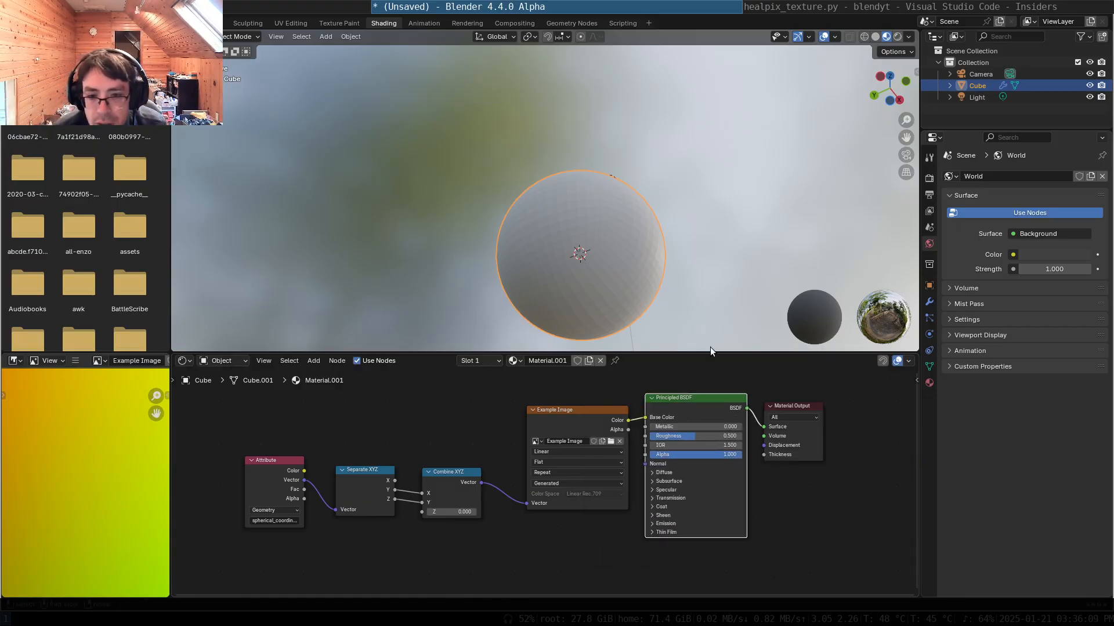
middle_click_drag(758, 219, 696, 273)
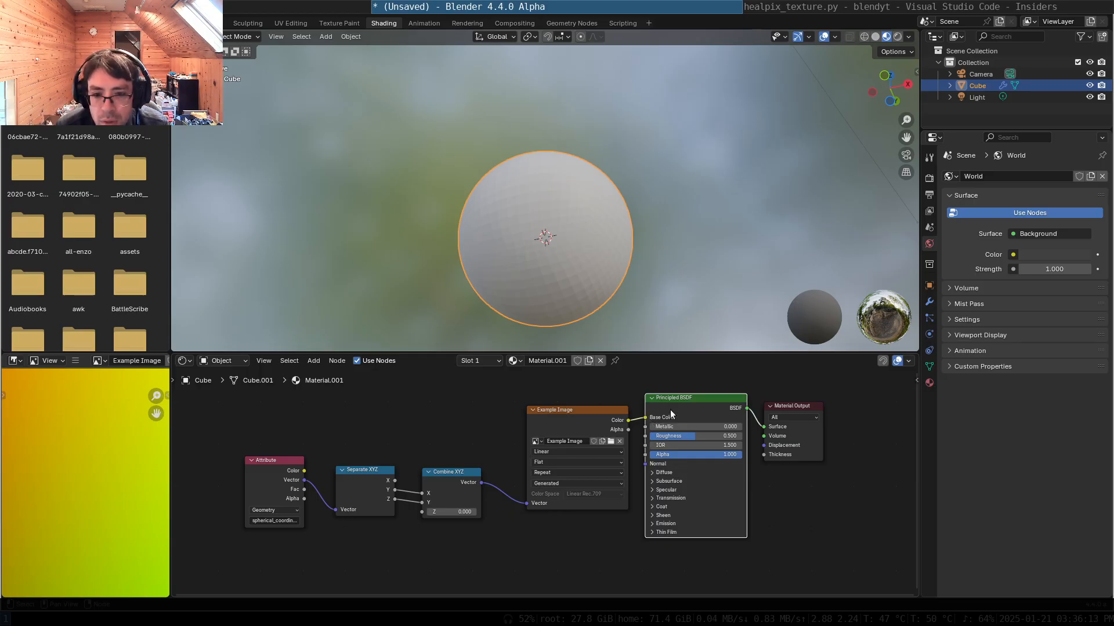
left_click_drag(801, 408, 803, 406)
scroll(562, 268, "up", 5)
scroll(562, 268, "down", 5)
middle_click_drag(610, 250, 783, 283)
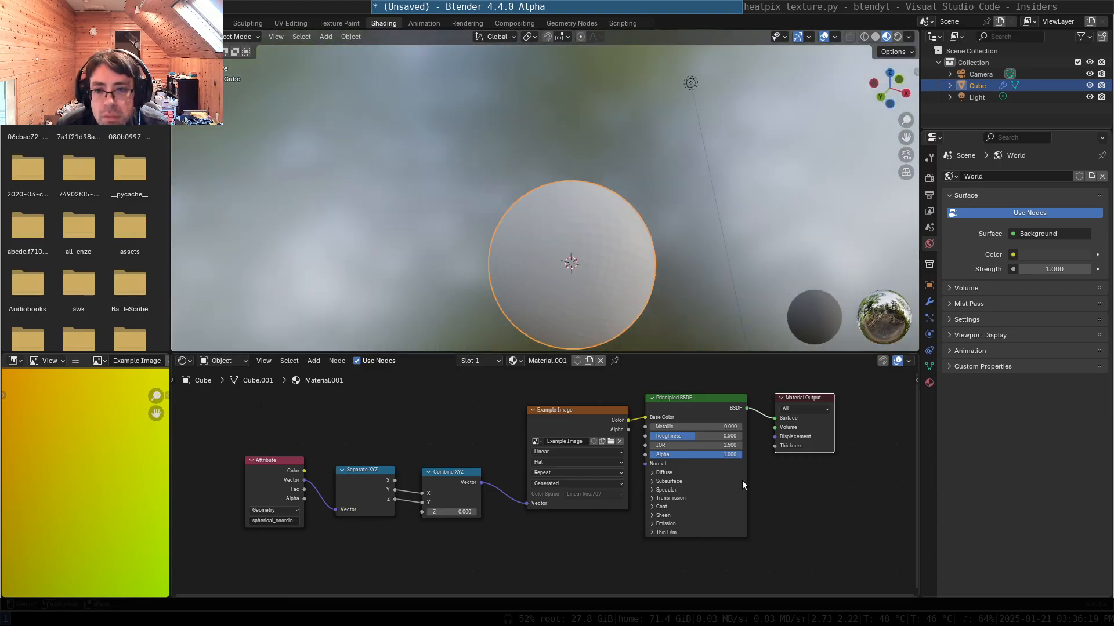
- Lower the Example Image node slightly and set its extension mode to Clip
left_click_drag(606, 418, 607, 433)
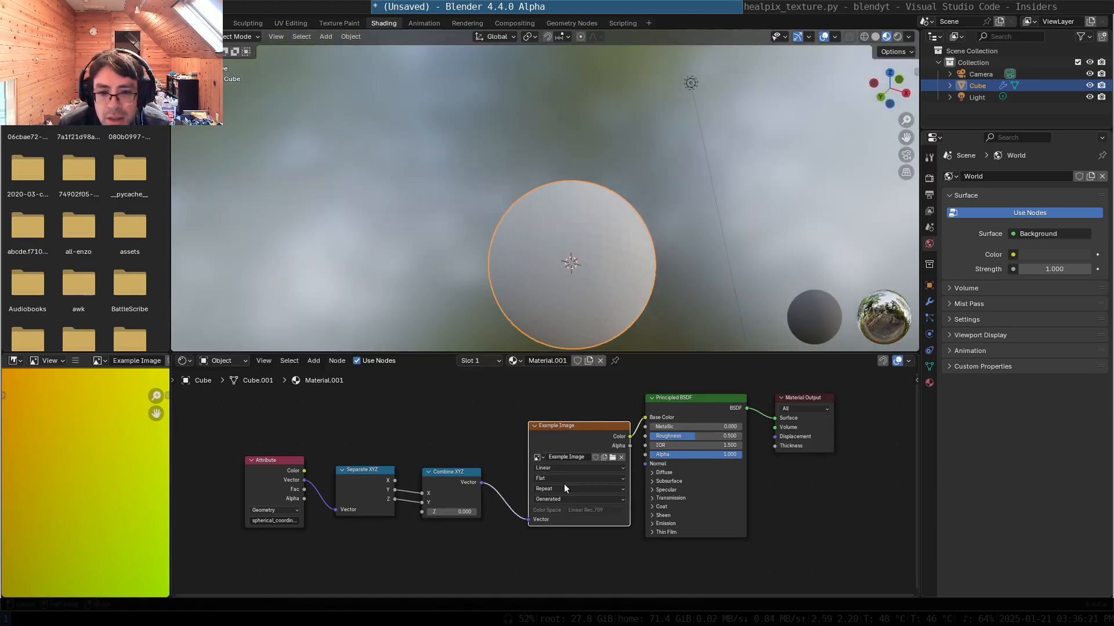
left_click(504, 437)
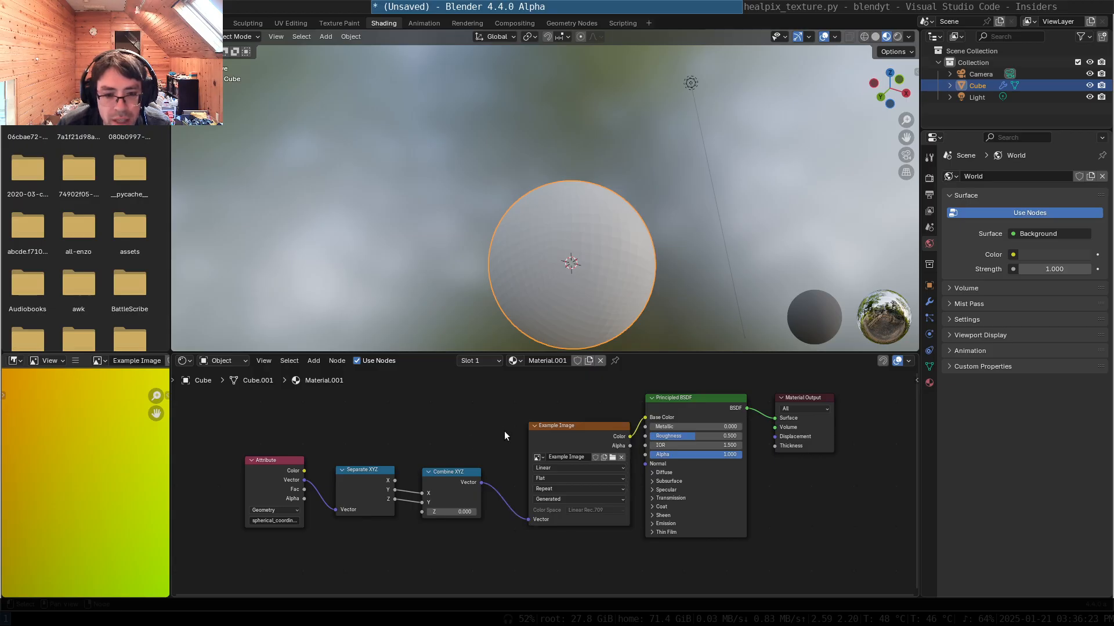
left_click(559, 486)
left_click(558, 527)
middle_click_drag(603, 342, 537, 333)
- Insert a Map Range node between Separate XYZ's Y output and Combine XYZ's X input, and raise it above the other nodes
left_click_drag(366, 472, 370, 481)
key("shift+a")
mouse_move(406, 426)
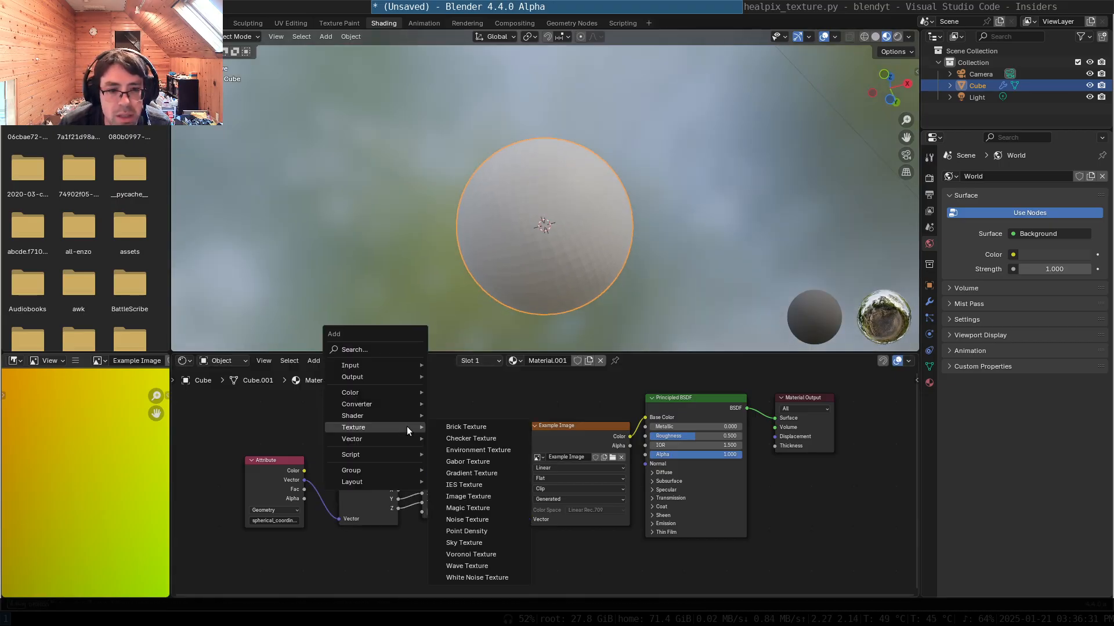
type("map")
key("Return")
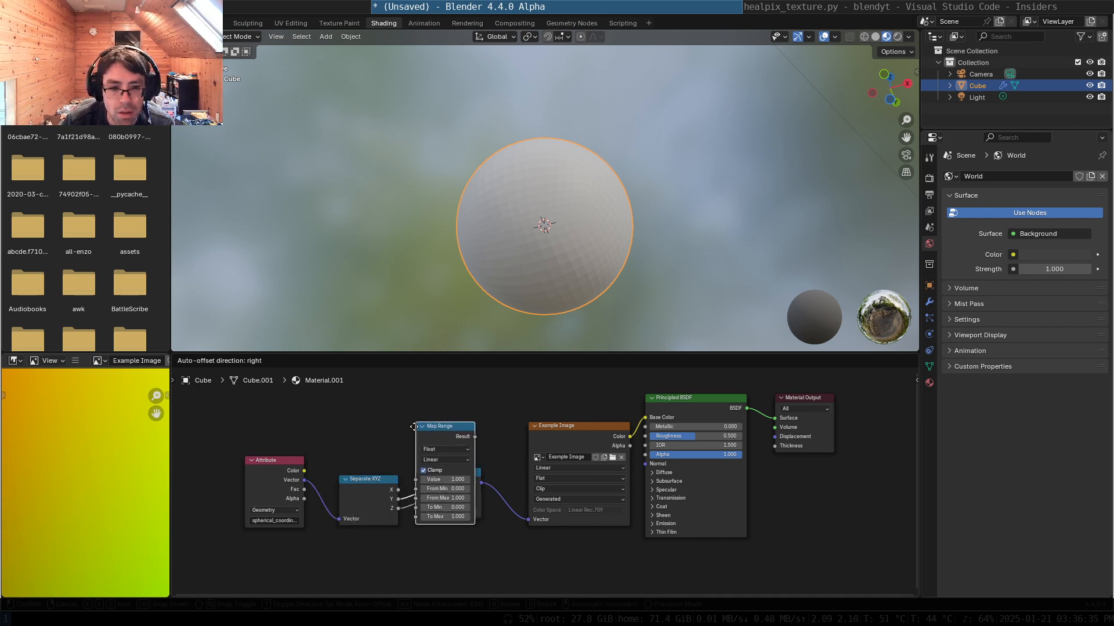
left_click(416, 428)
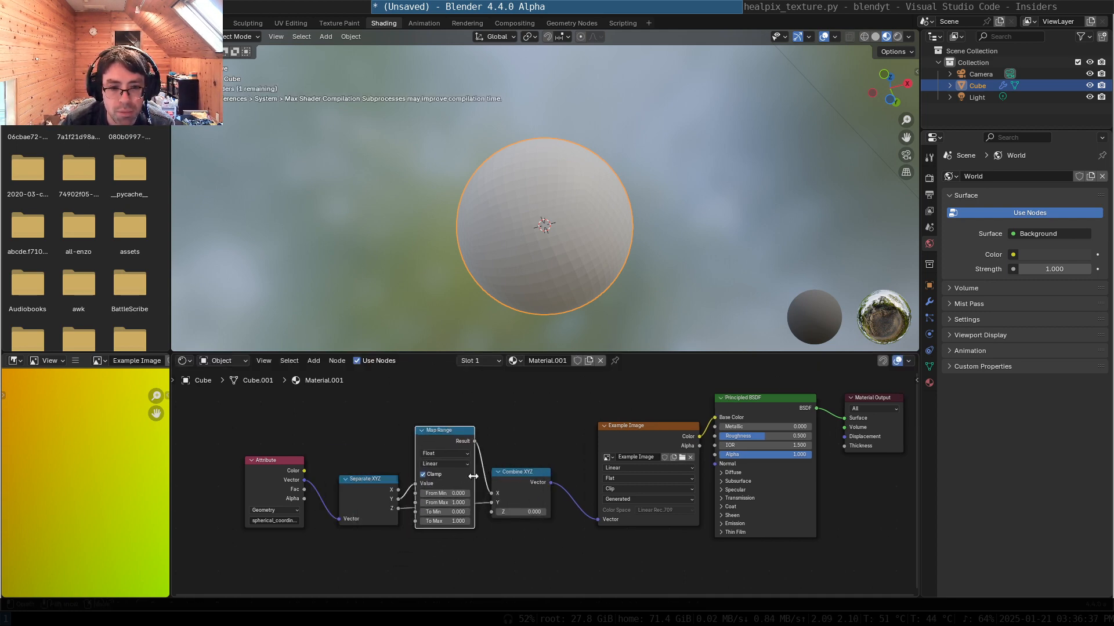
left_click_drag(460, 430, 458, 391)
- Set the Map Range node's From Min to -pi and From Max to pi
left_click(448, 455)
key("BackSpace")
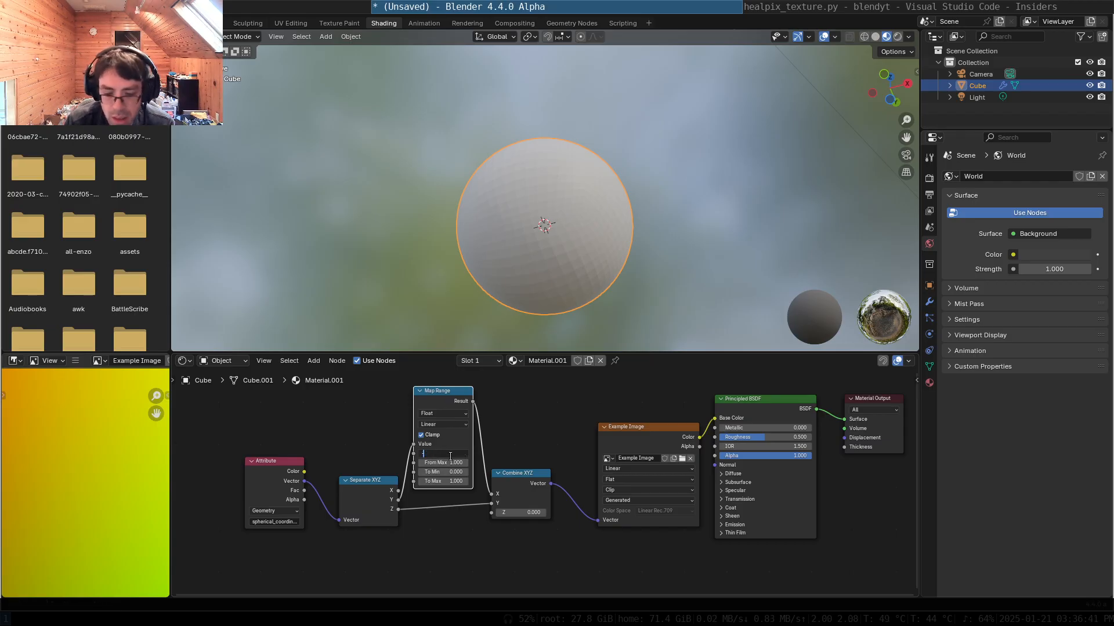
type("-pi")
key("Return")
left_click(445, 464)
type("pi")
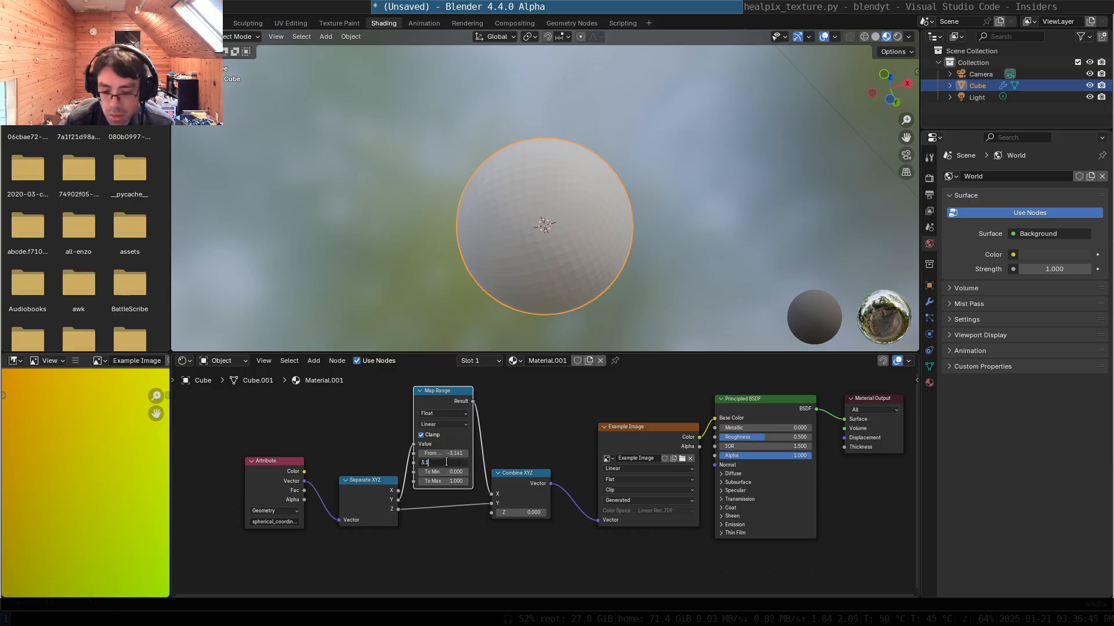
key("Return")
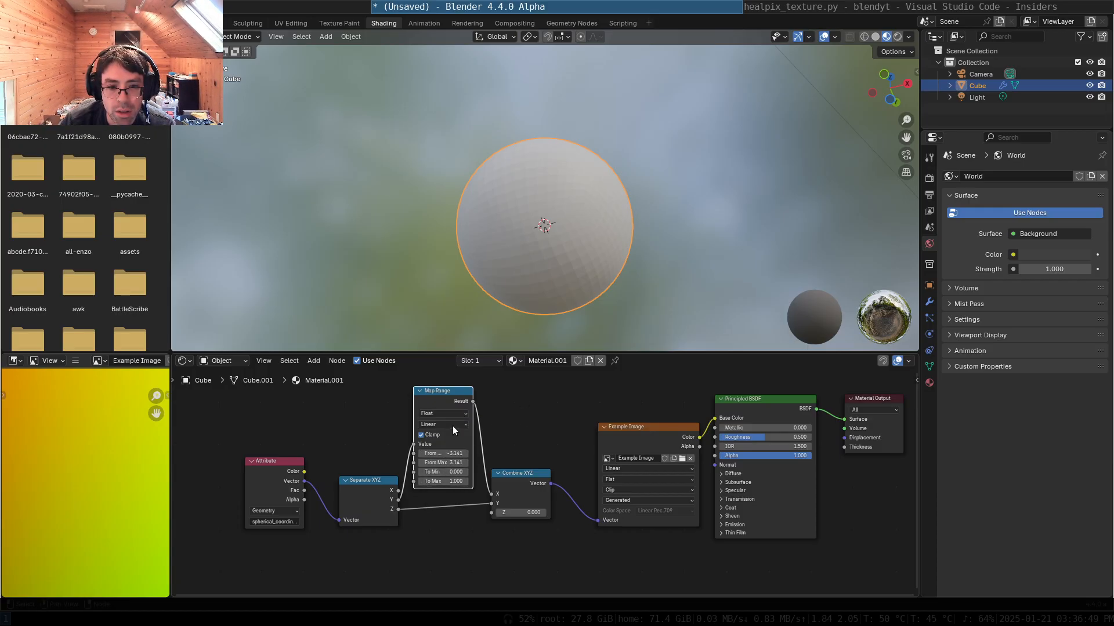
- Switch the viewport to Rendered shading and view the sphere from different angles
middle_click_drag(652, 230, 613, 343)
key("z")
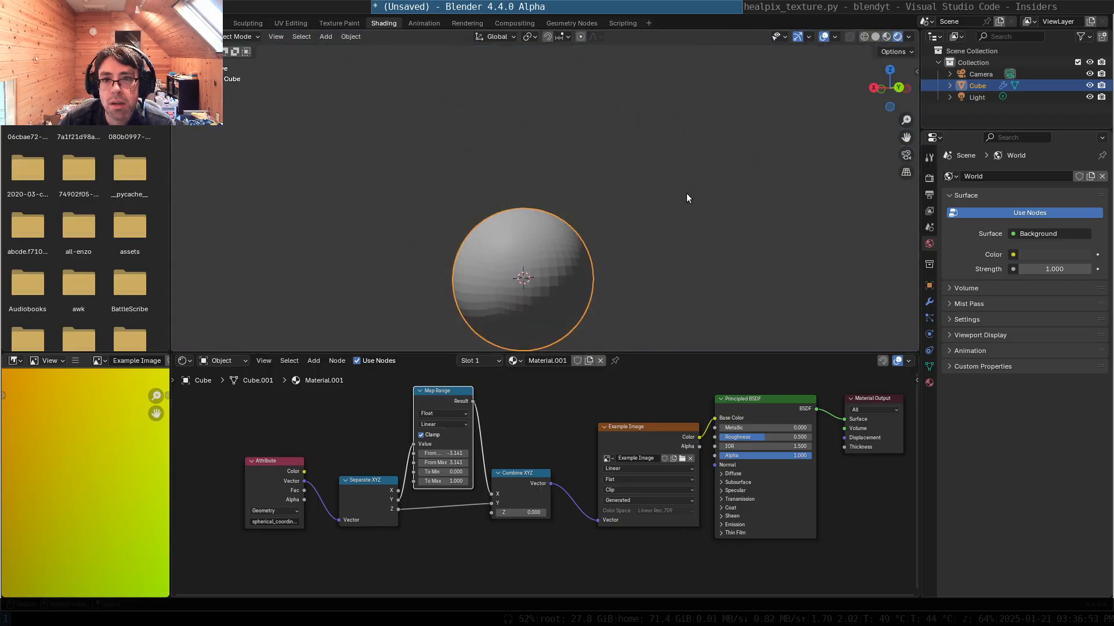
mouse_move(520, 270)
middle_mouse_down()
mouse_move(736, 224)
mouse_move(556, 207)
mouse_move(435, 318)
mouse_move(450, 158)
middle_mouse_up()
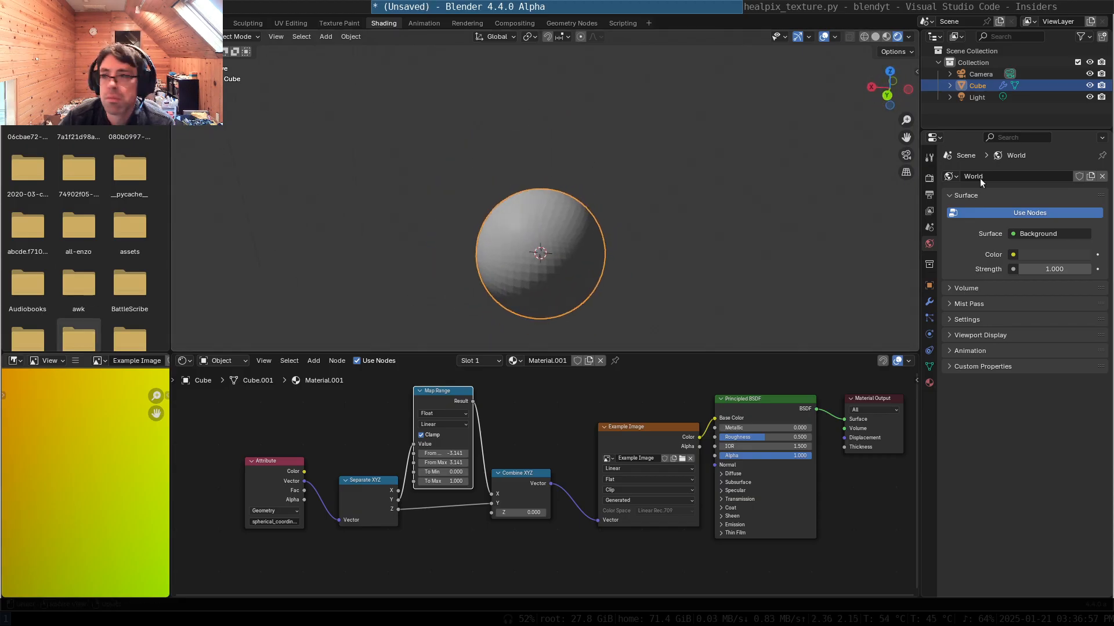
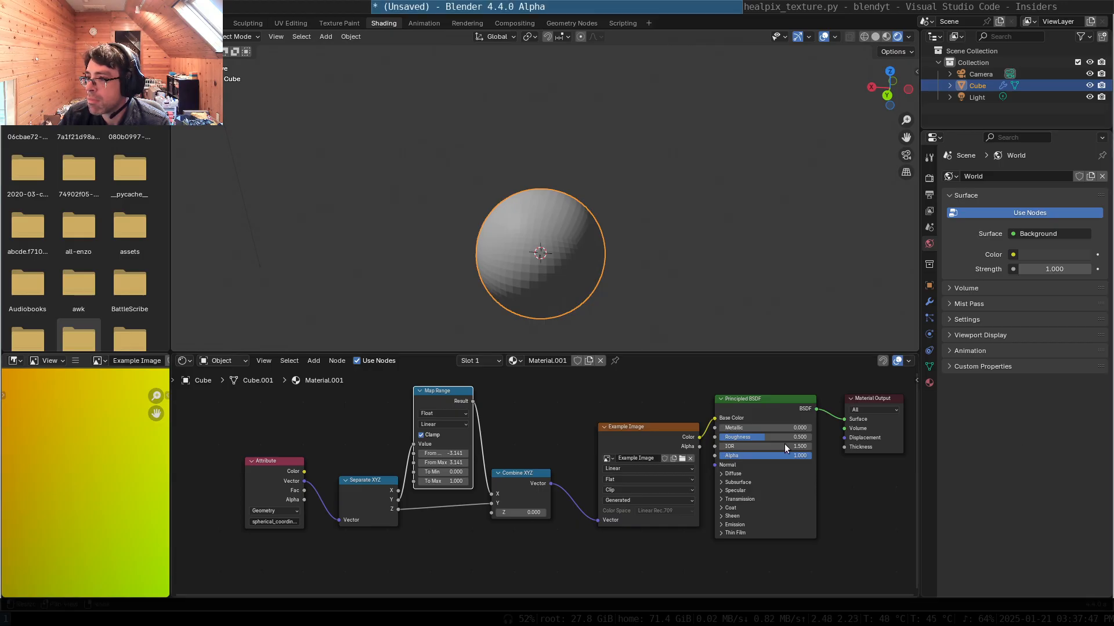
- Keep the image source at Generated and move the Separate XYZ and Example Image nodes up and left to tidy the layout
left_click(634, 500)
left_click(636, 502)
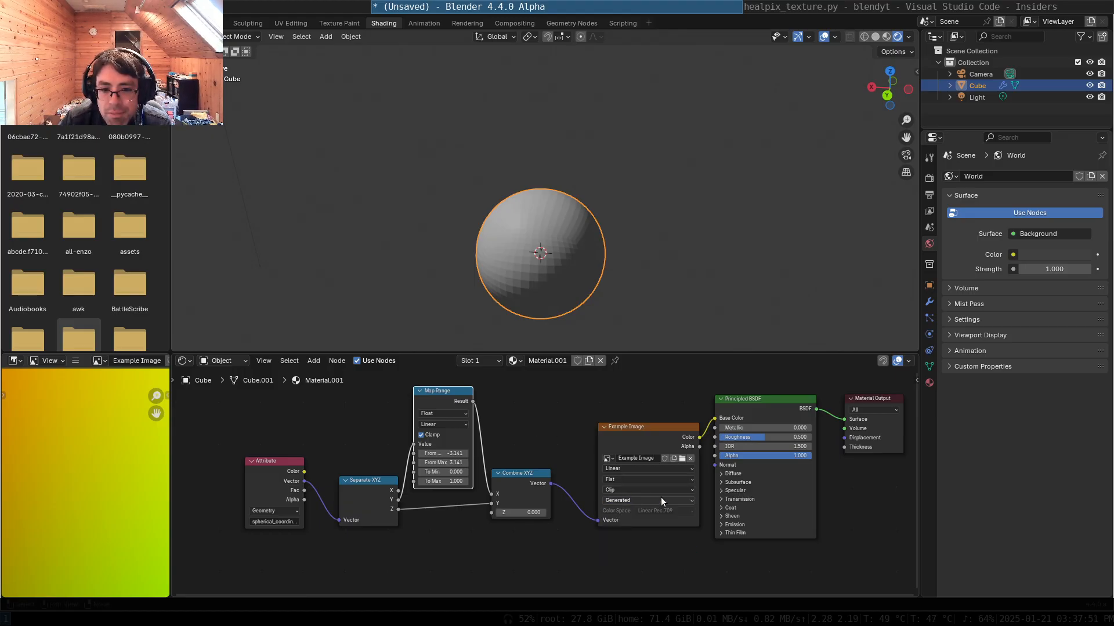
left_click(312, 380)
left_click_drag(377, 489, 366, 462)
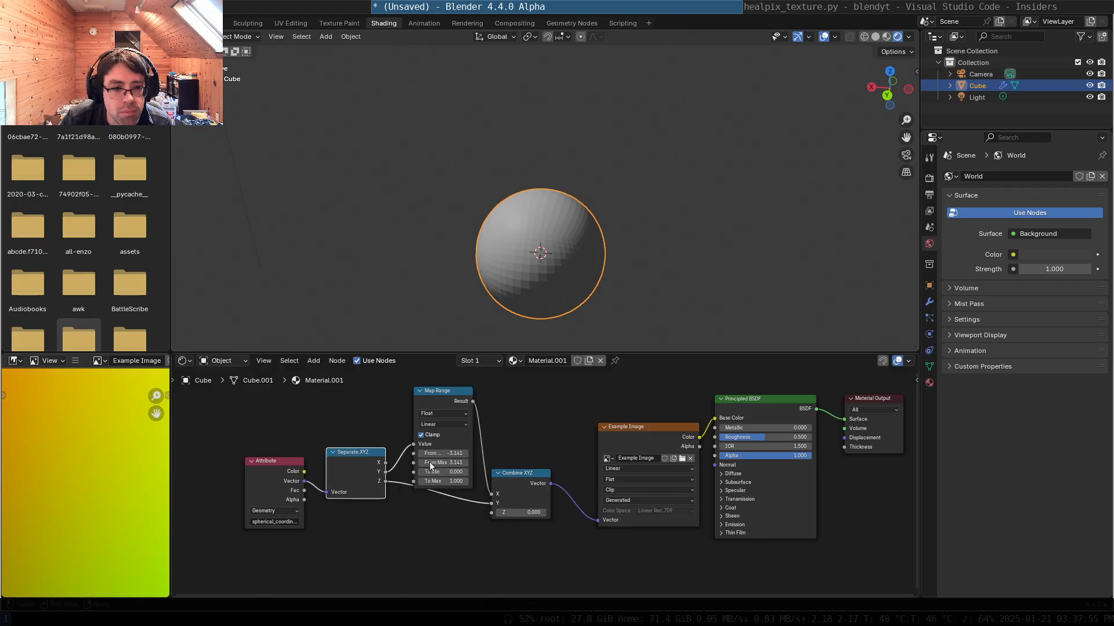
mouse_move(628, 420)
left_mouse_down()
mouse_move(619, 378)
mouse_move(618, 402)
left_mouse_up()
- Try Box projection on the Example Image node, return it to Flat, and check the interpolation and extension options
left_click(617, 450)
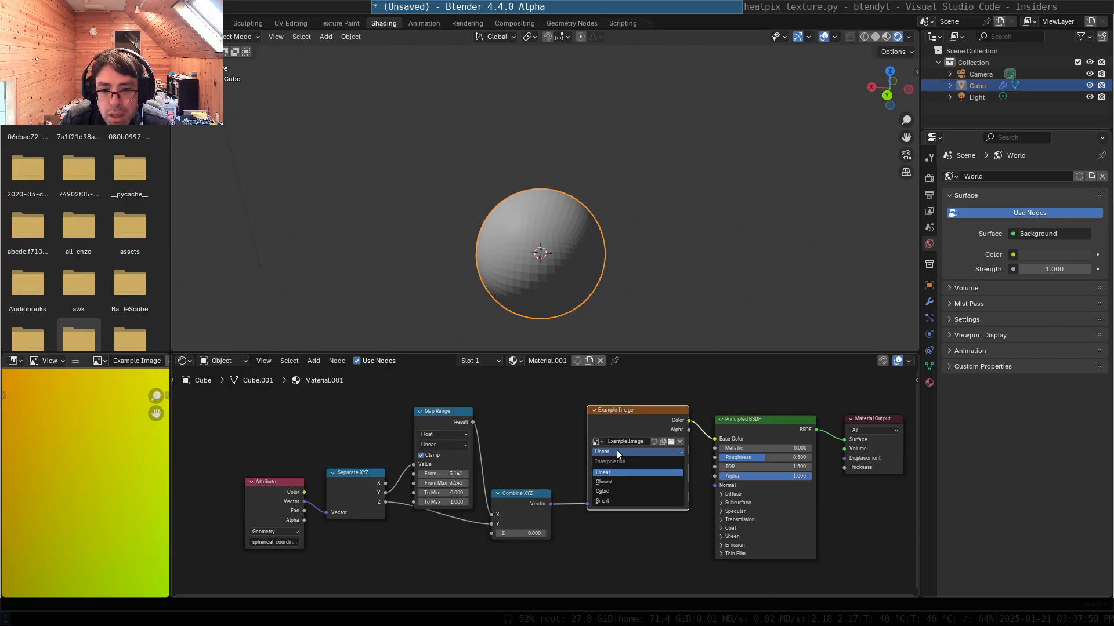
left_click(617, 450)
left_click(618, 468)
left_click(618, 471)
left_click(618, 462)
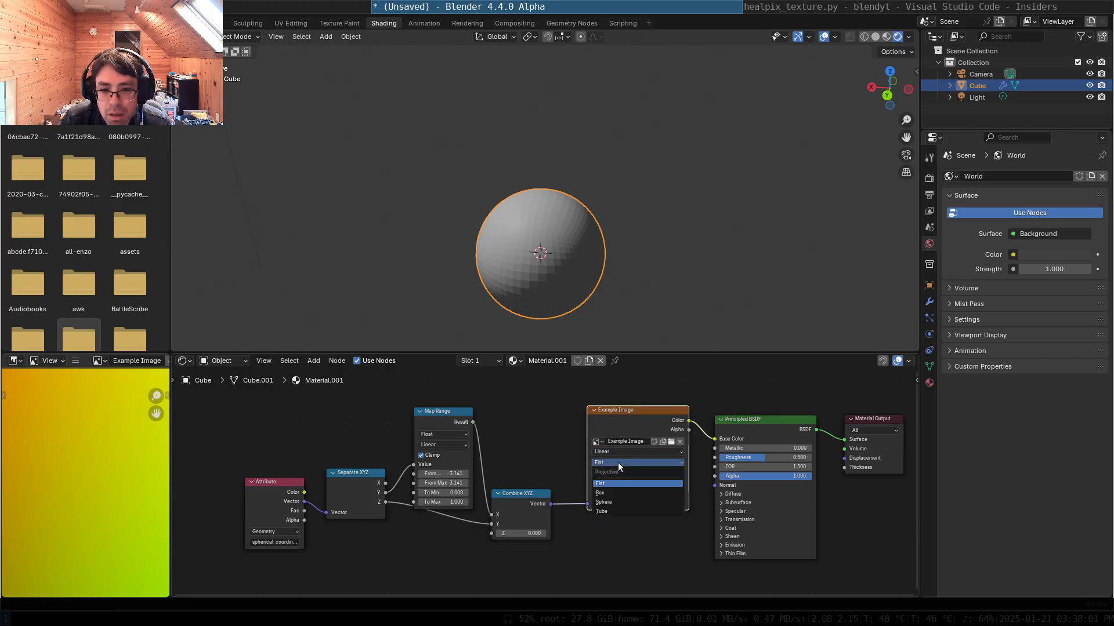
left_click(616, 492)
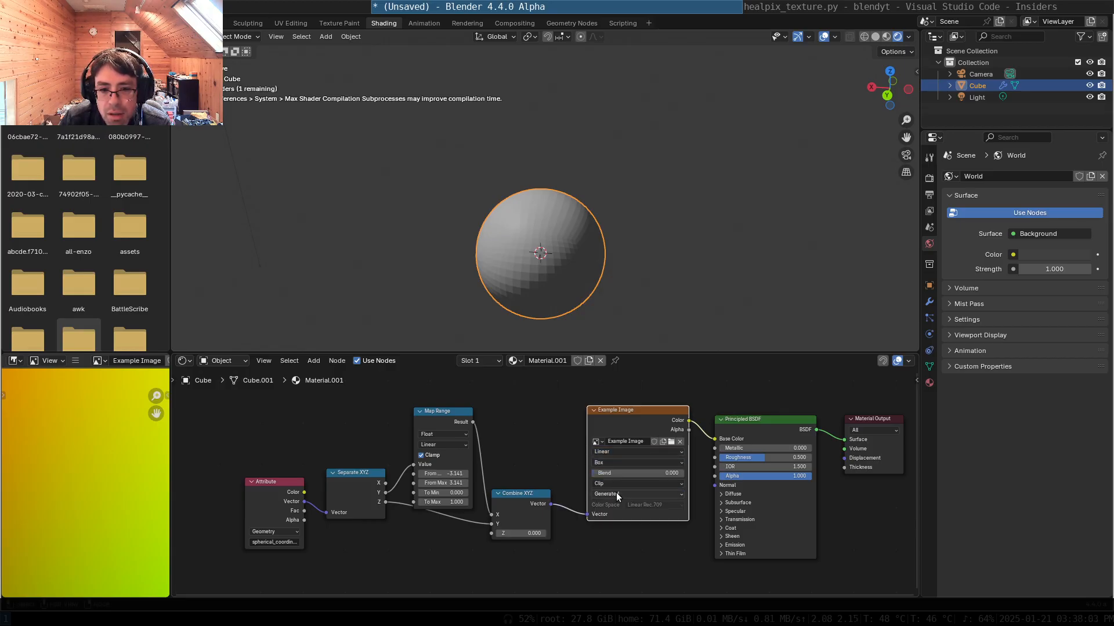
left_click(615, 462)
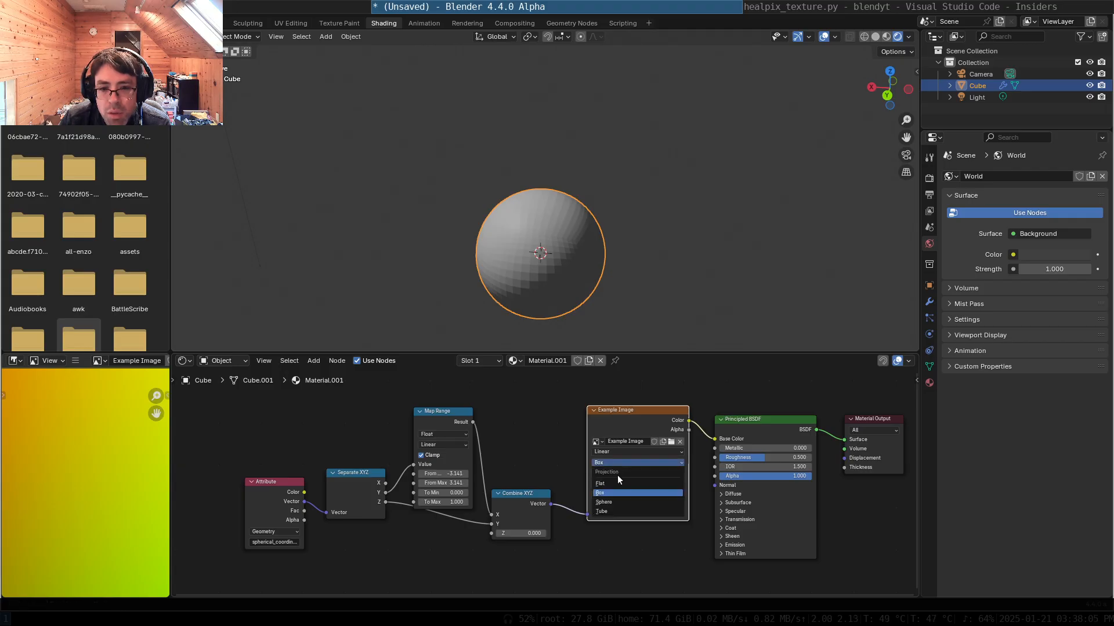
left_click(618, 482)
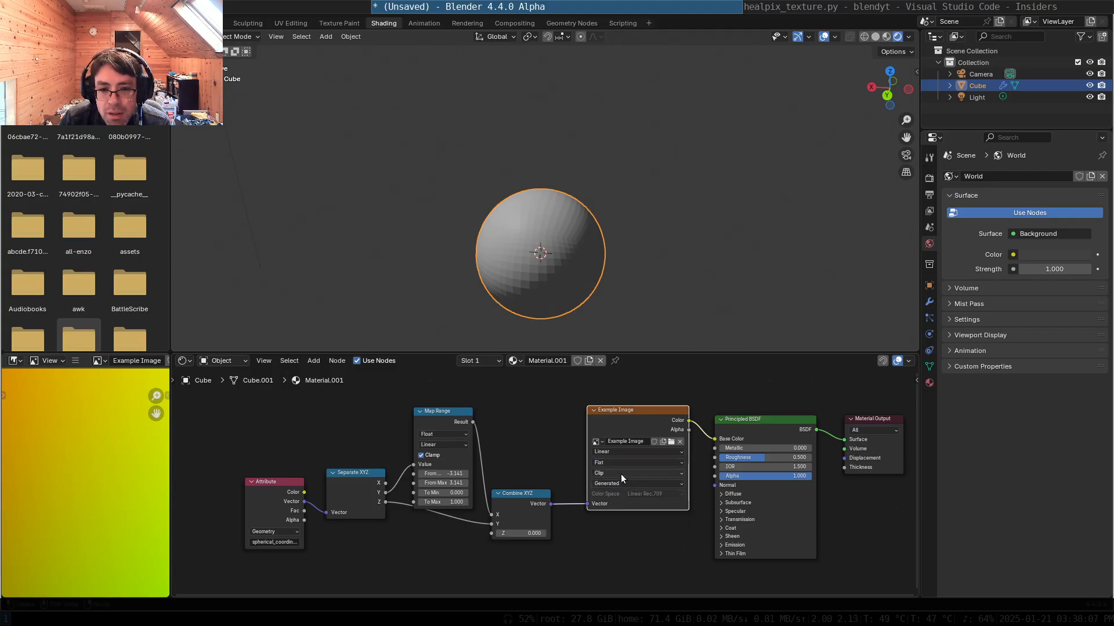
left_click(621, 474)
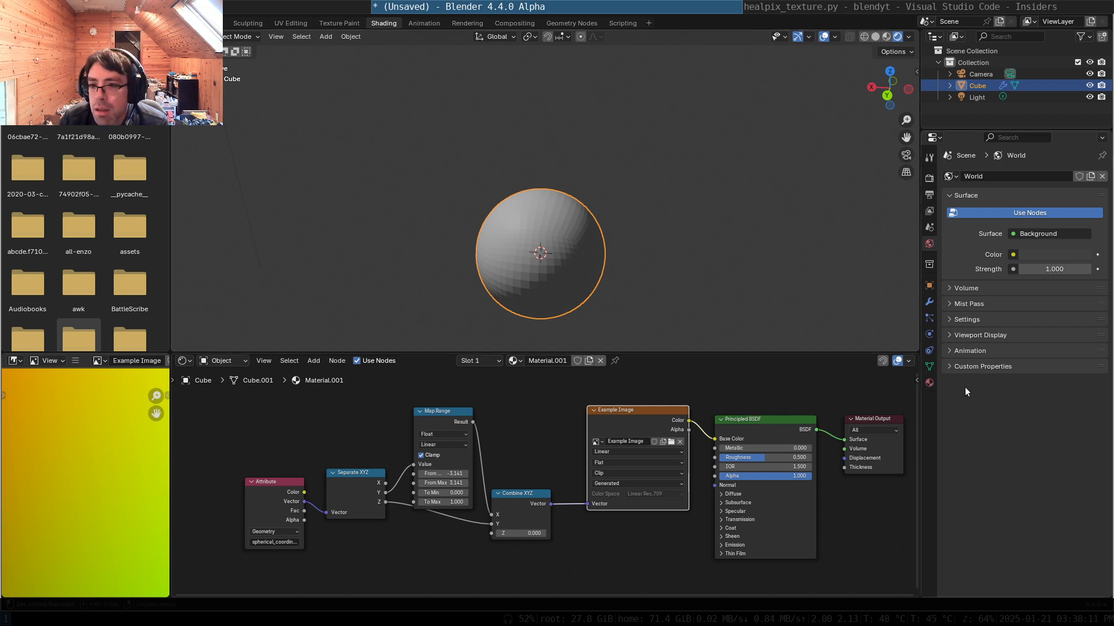
left_click(991, 196)
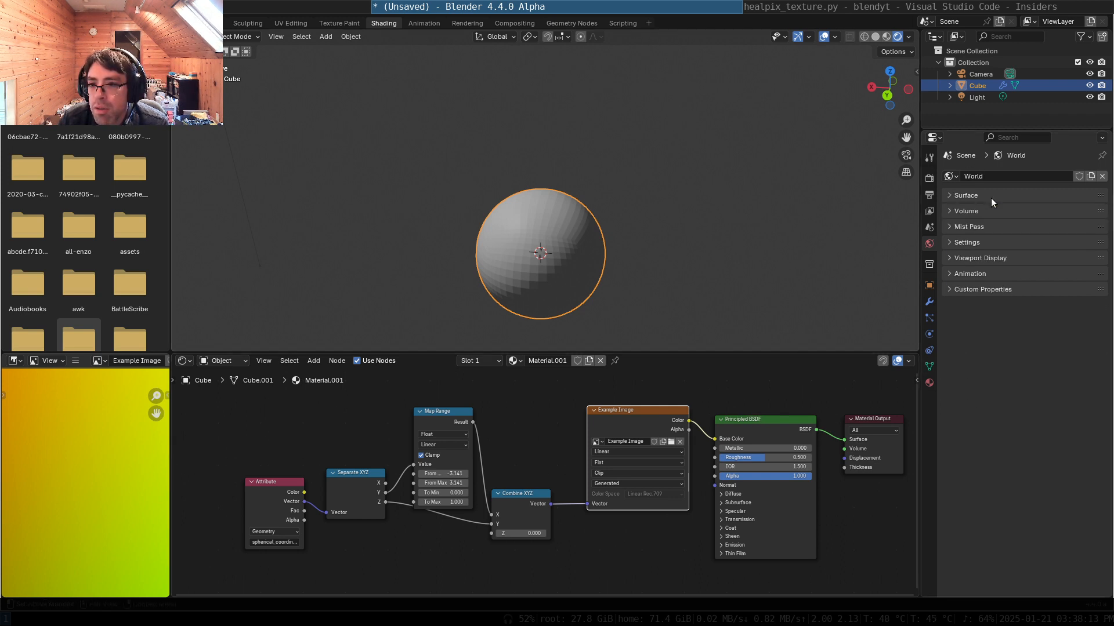
left_click(990, 196)
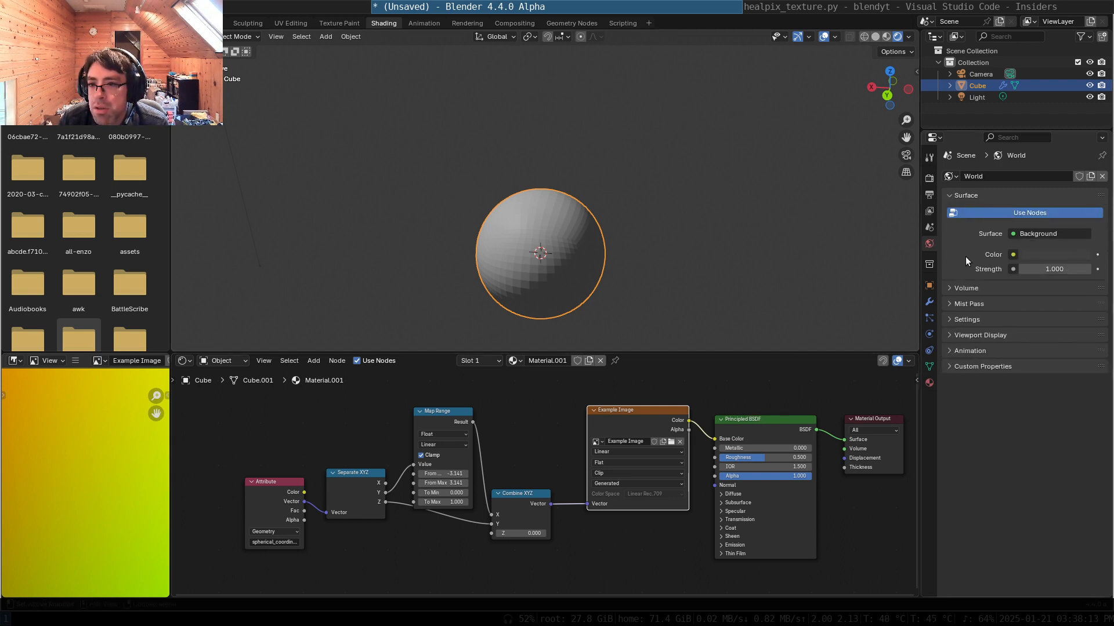
- Review the sphere's modifier and Material.001 properties, expanding the Diffuse section and reading through the material settings
left_click(929, 302)
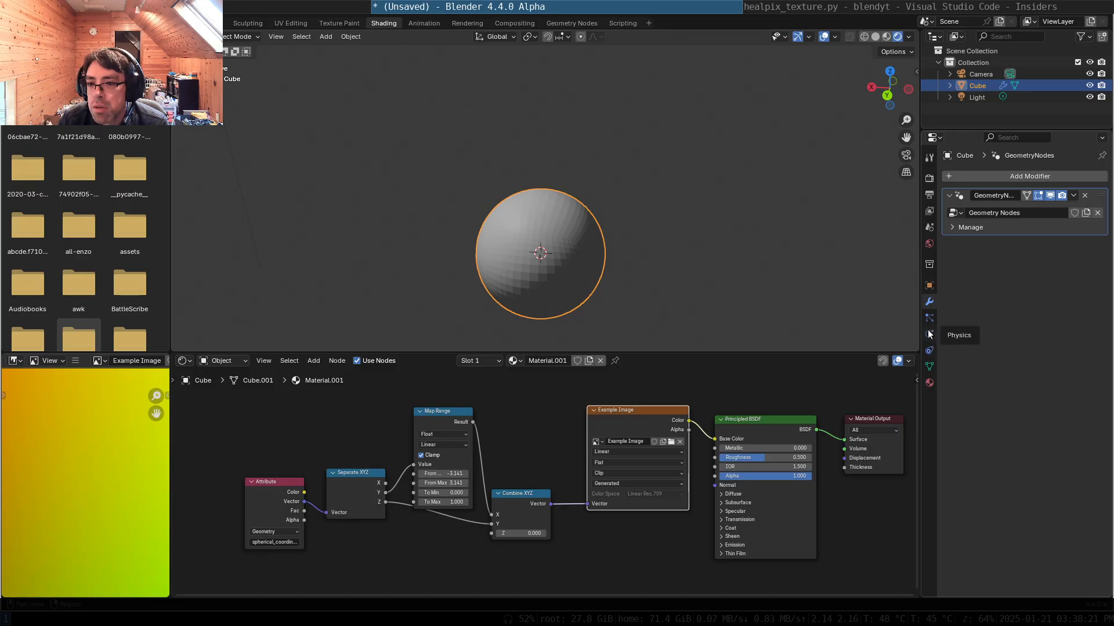
left_click(930, 384)
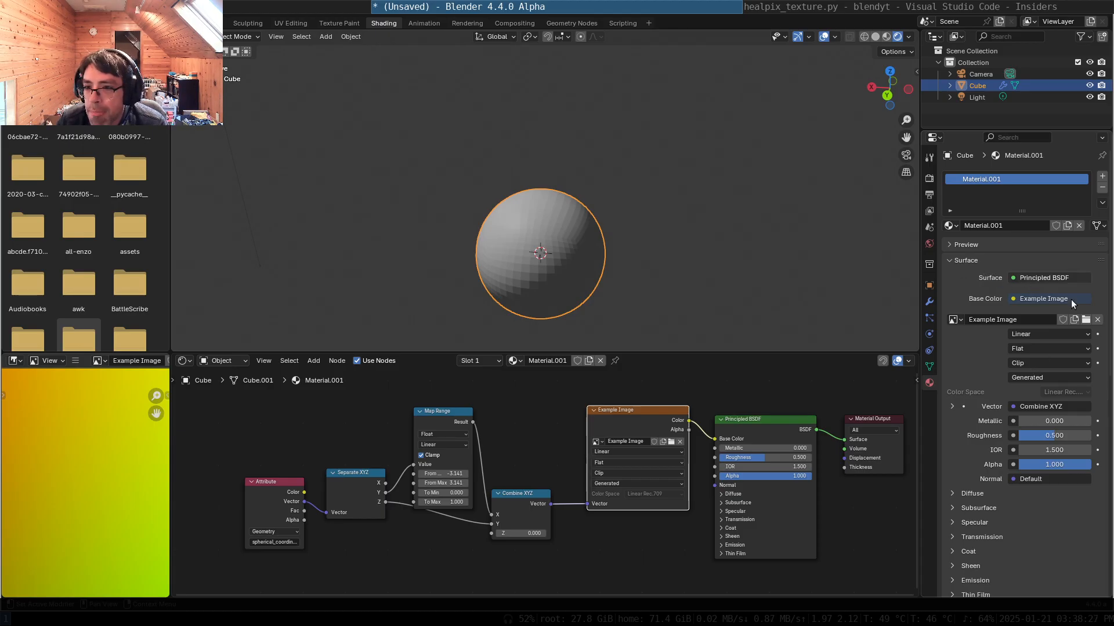
scroll(1071, 300, "down", 10)
left_click(980, 262)
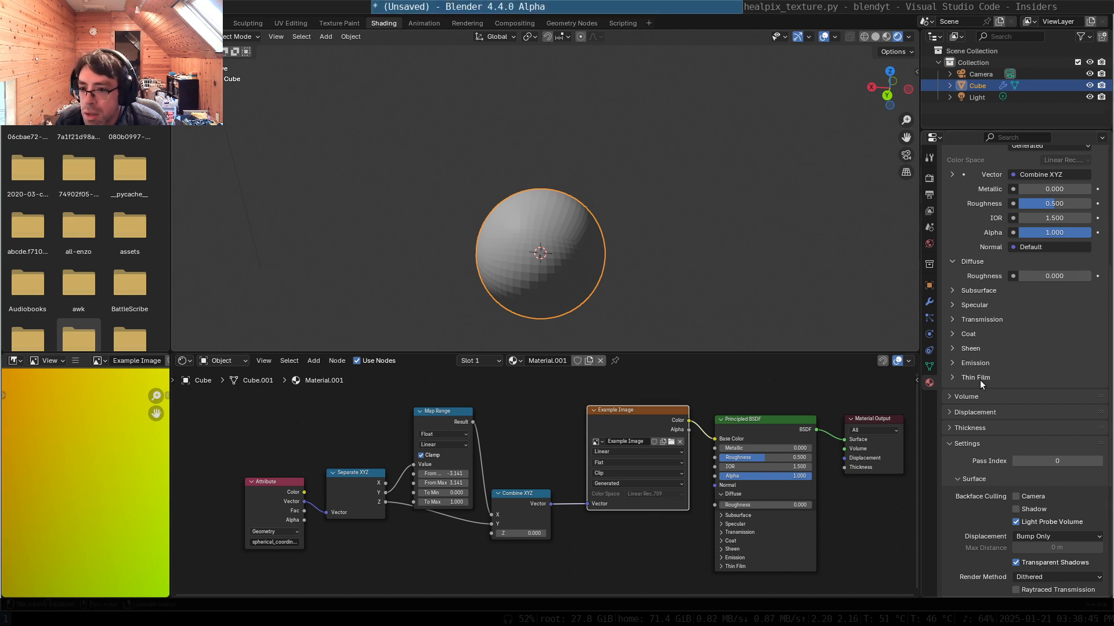
scroll(977, 489, "down", 8)
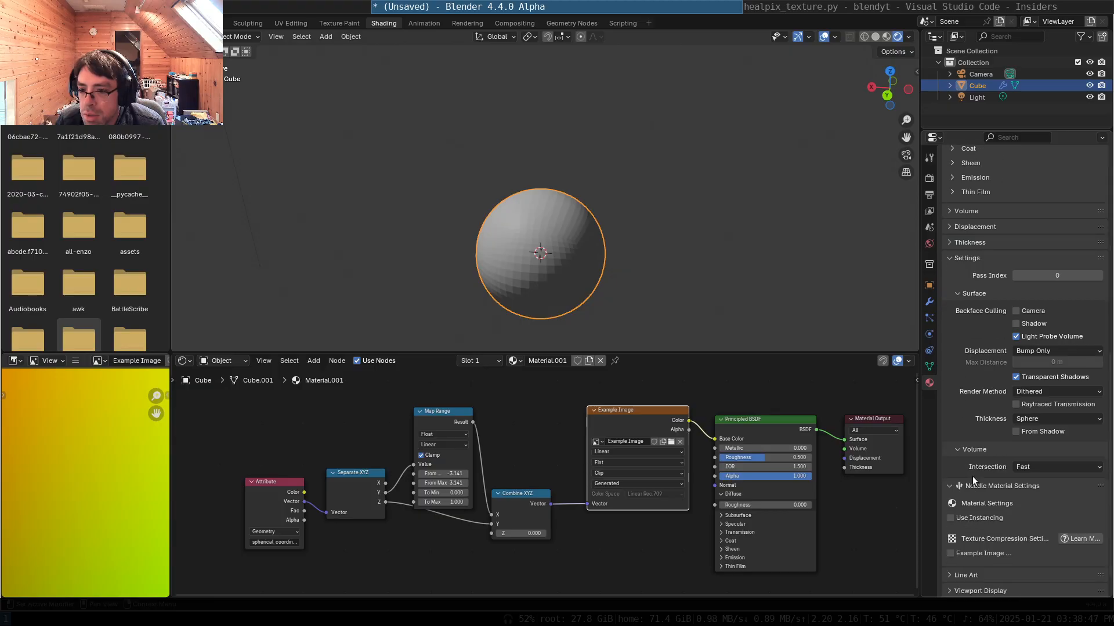
scroll(967, 375, "up", 15)
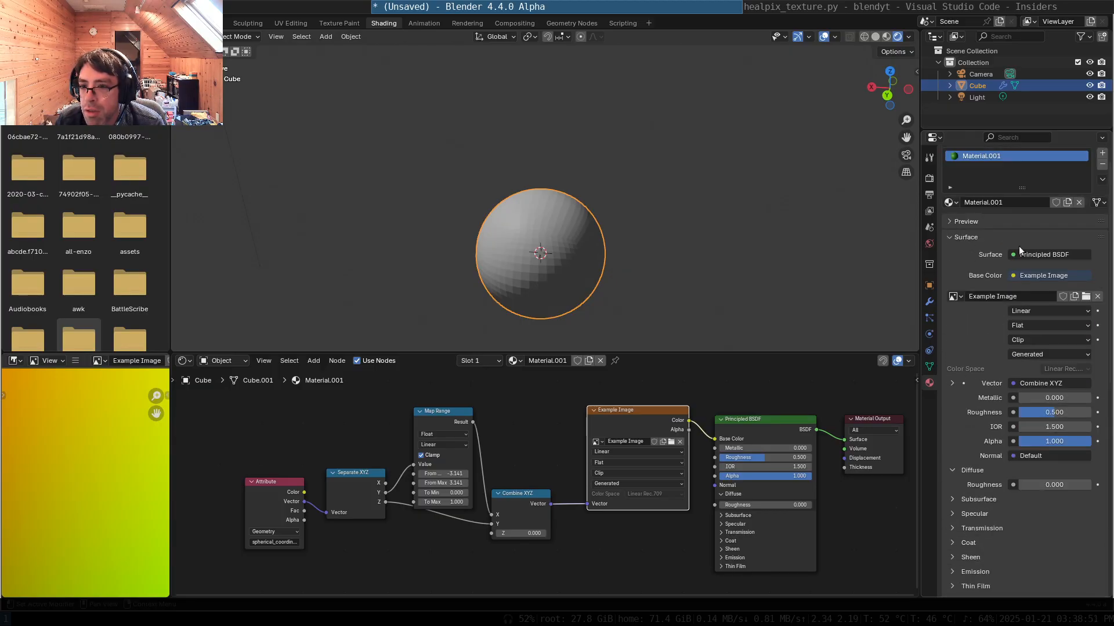
- Collapse the Needle Material Settings section, expand the material preview, and review the material's surface settings
scroll(959, 428, "down", 4)
scroll(959, 430, "down", 8)
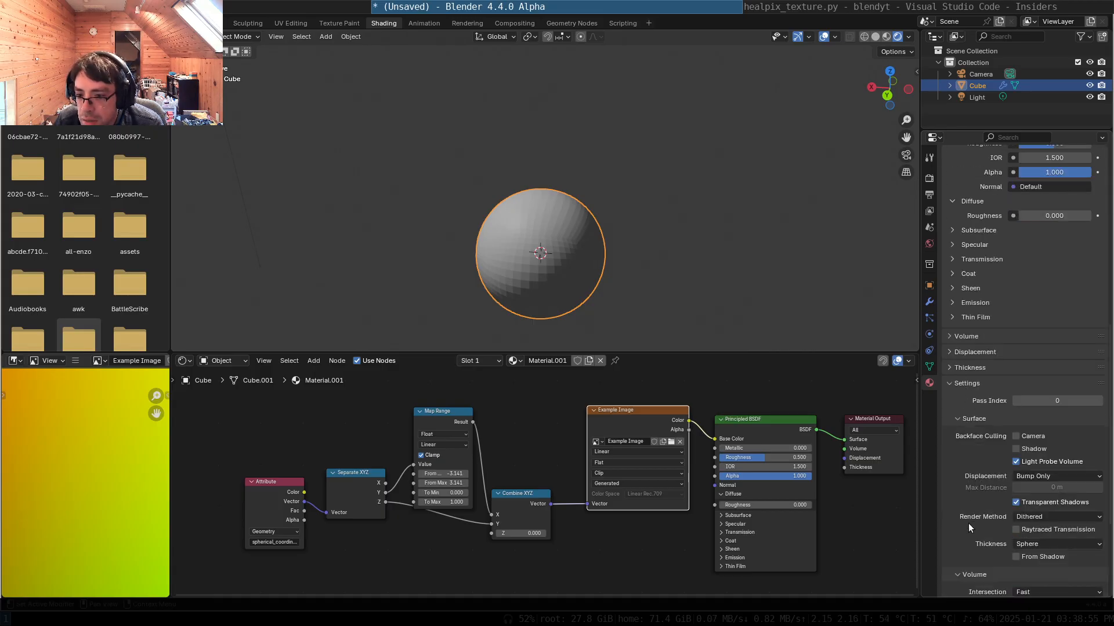
scroll(959, 281, "down", 7)
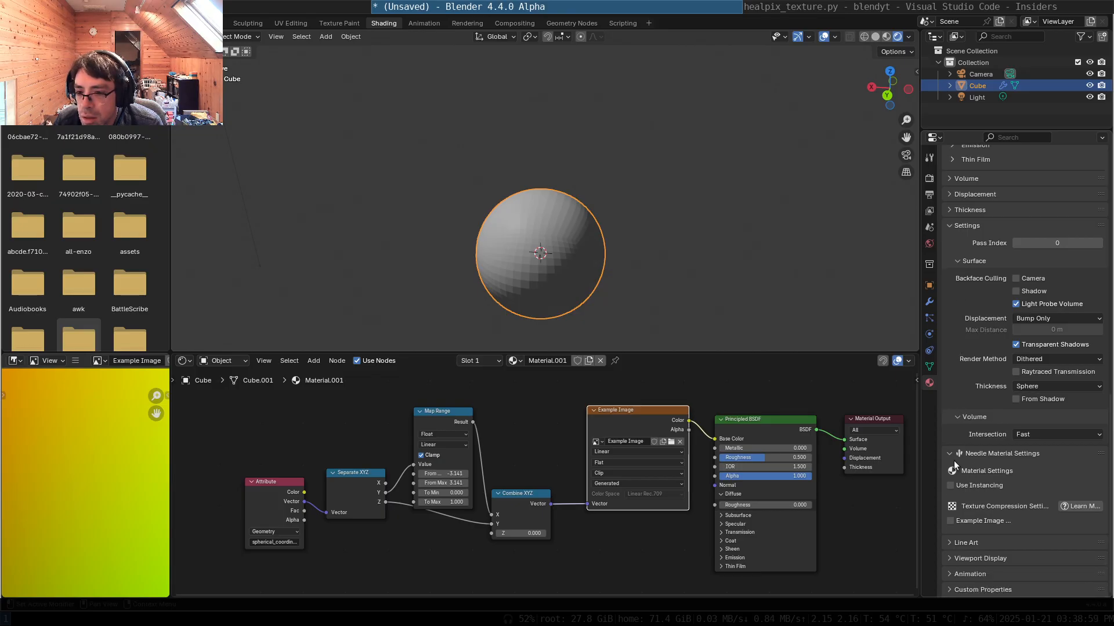
left_click(950, 454)
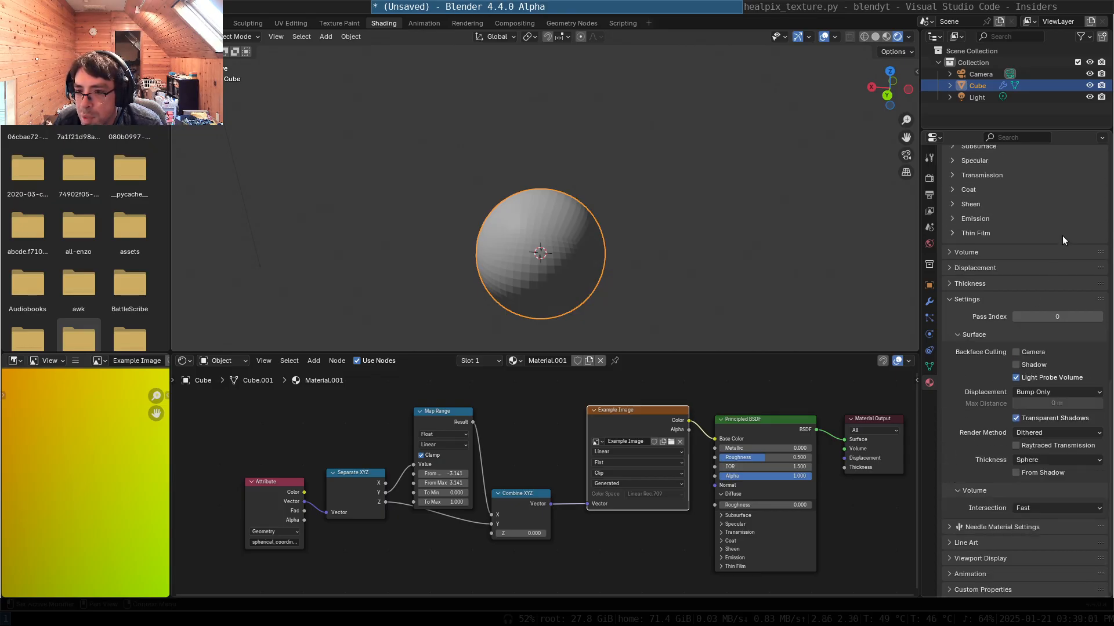
scroll(1062, 235, "up", 14)
scroll(1020, 280, "up", 6)
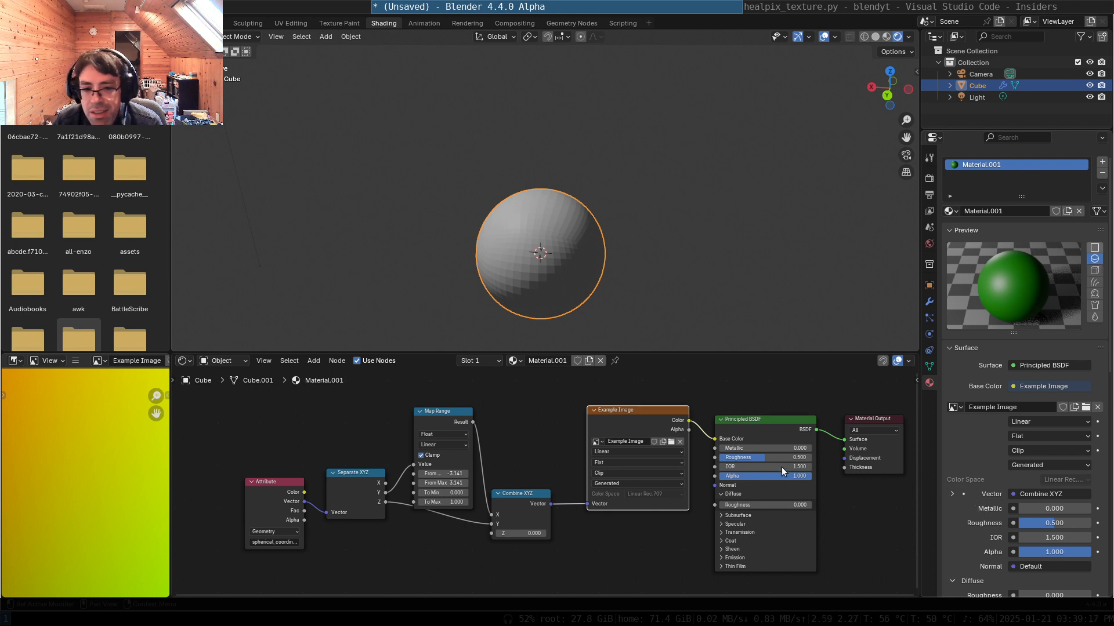
scroll(953, 402, "down", 5)
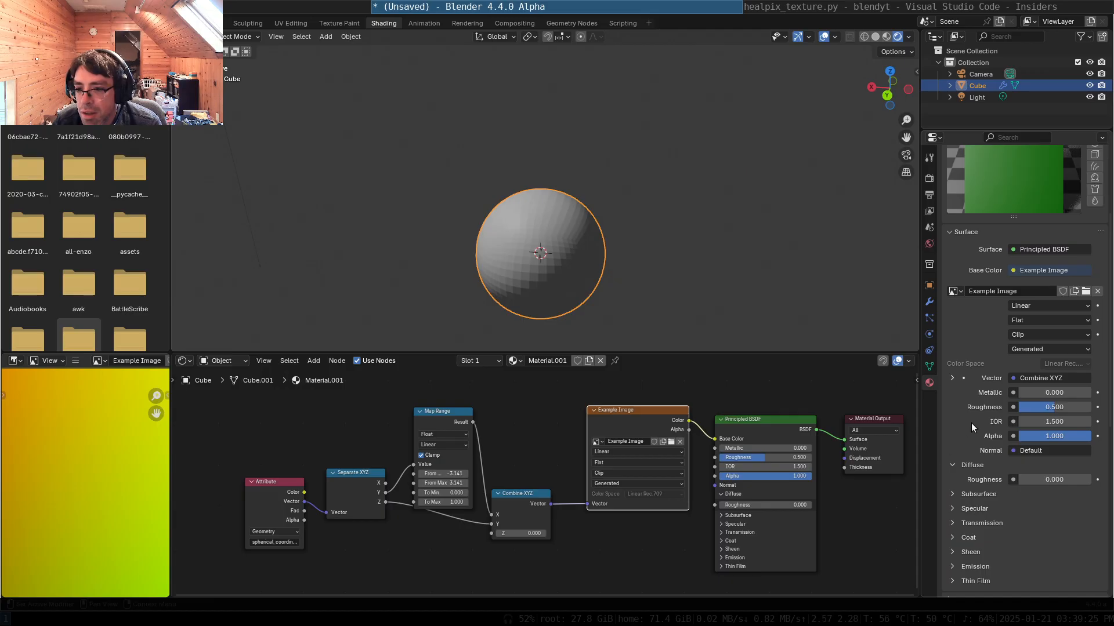
- Bypass the Example Image node by feeding first the Combine XYZ vector, then the Map Range result, into the Principled BSDF's Base Color
left_click_drag(640, 409, 638, 410)
left_click_drag(551, 504, 670, 408)
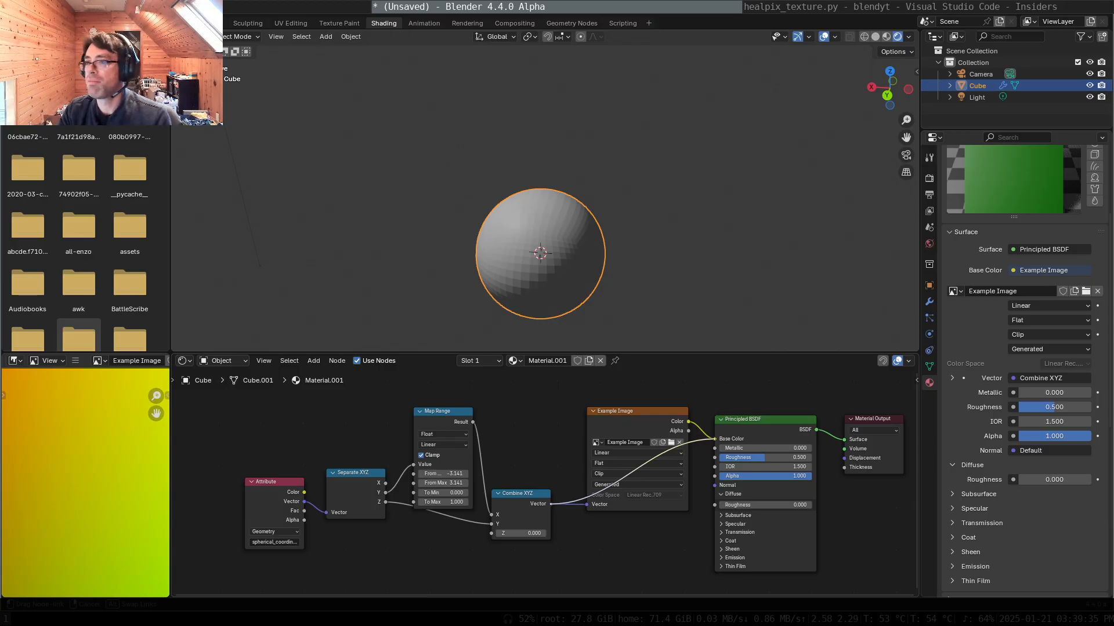
key("Escape")
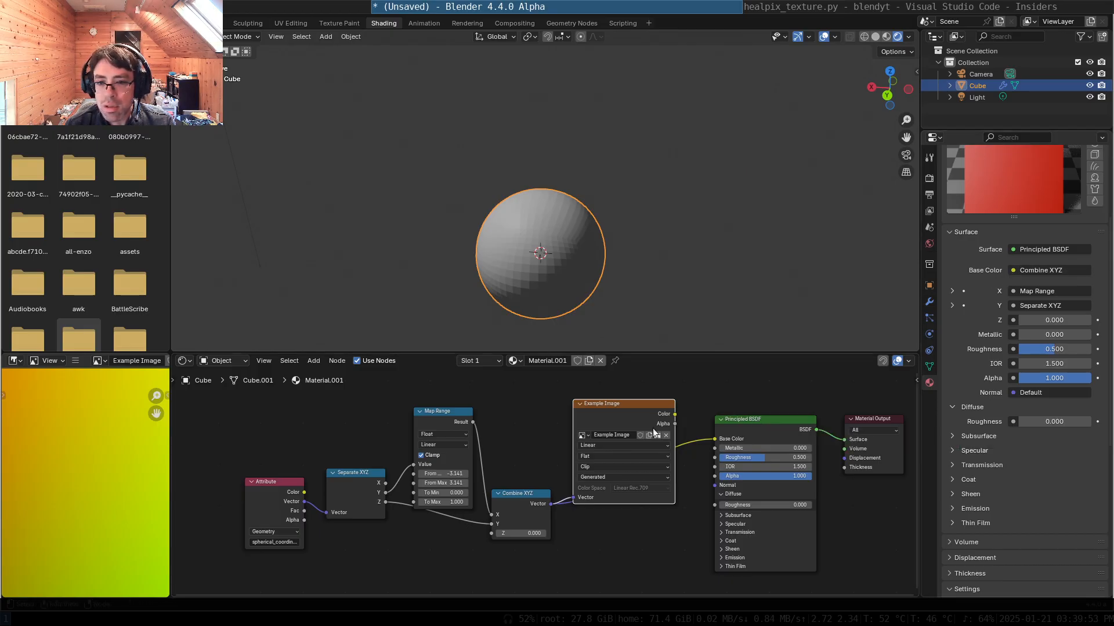
mouse_move(649, 404)
left_mouse_down()
mouse_move(576, 388)
mouse_move(595, 380)
mouse_move(644, 415)
left_mouse_up()
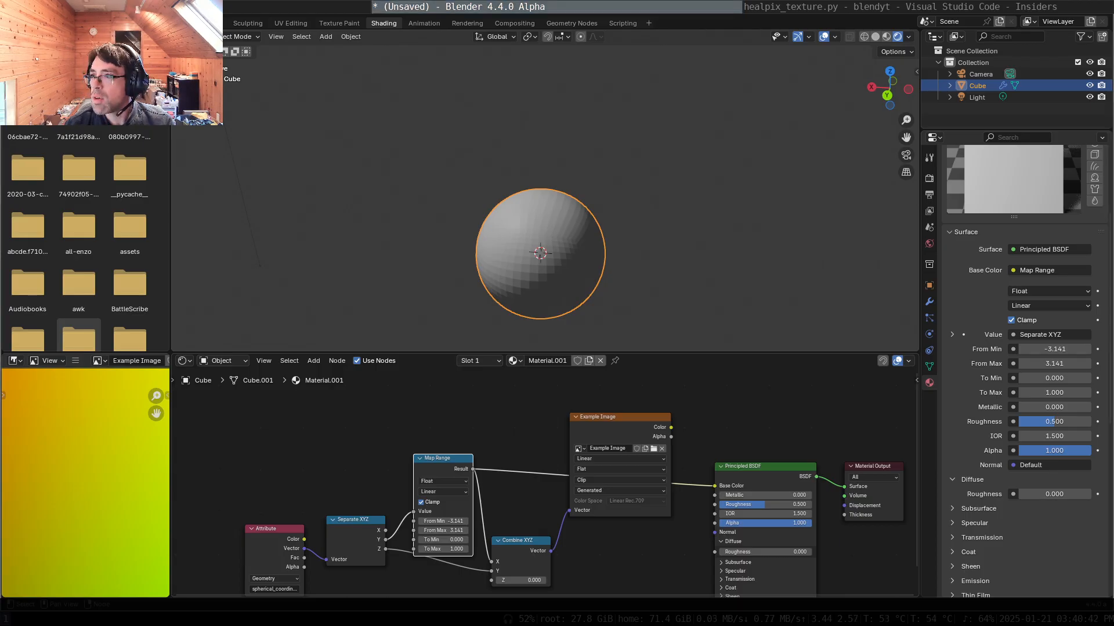
left_click(615, 417)
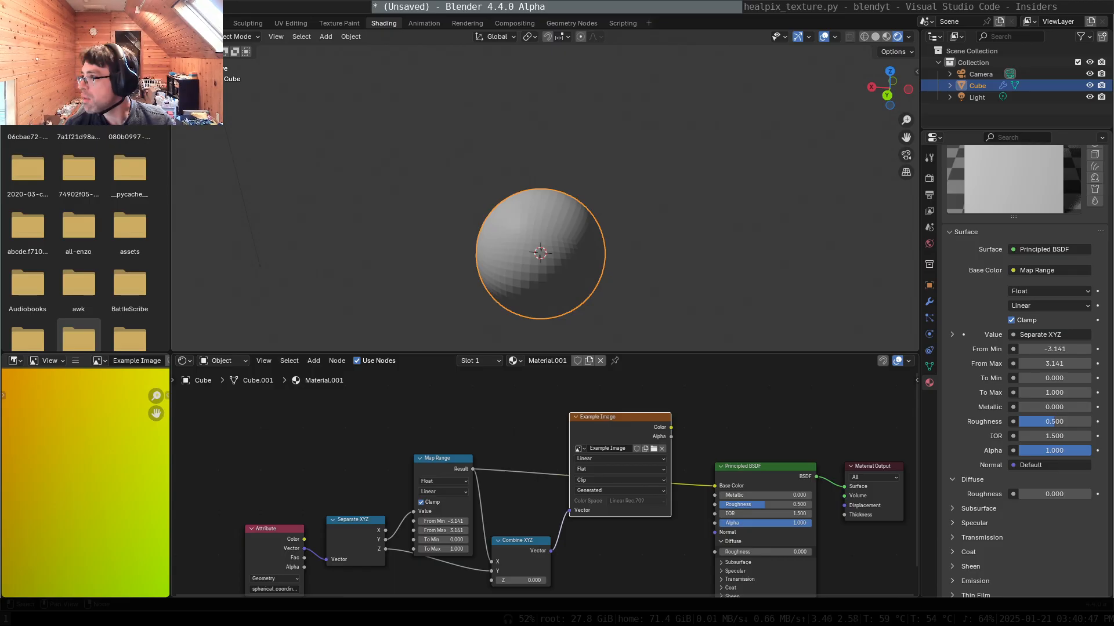
- Switch to Visual Studio Code and review the array and image creation code in healpix_texture.py
left_click(800, 7)
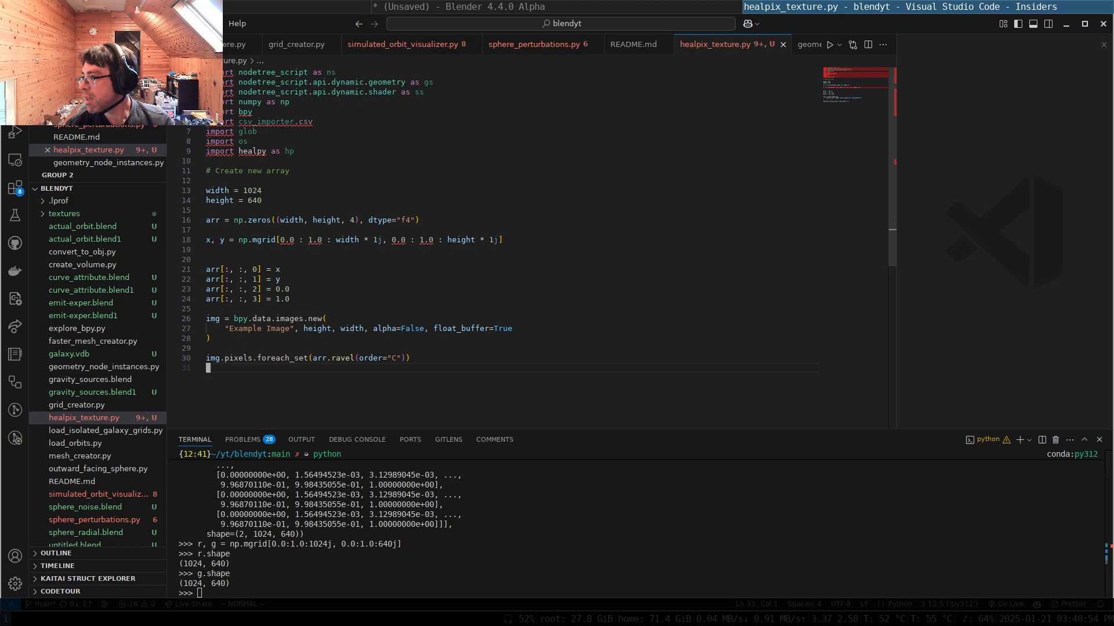
key("super+Left")
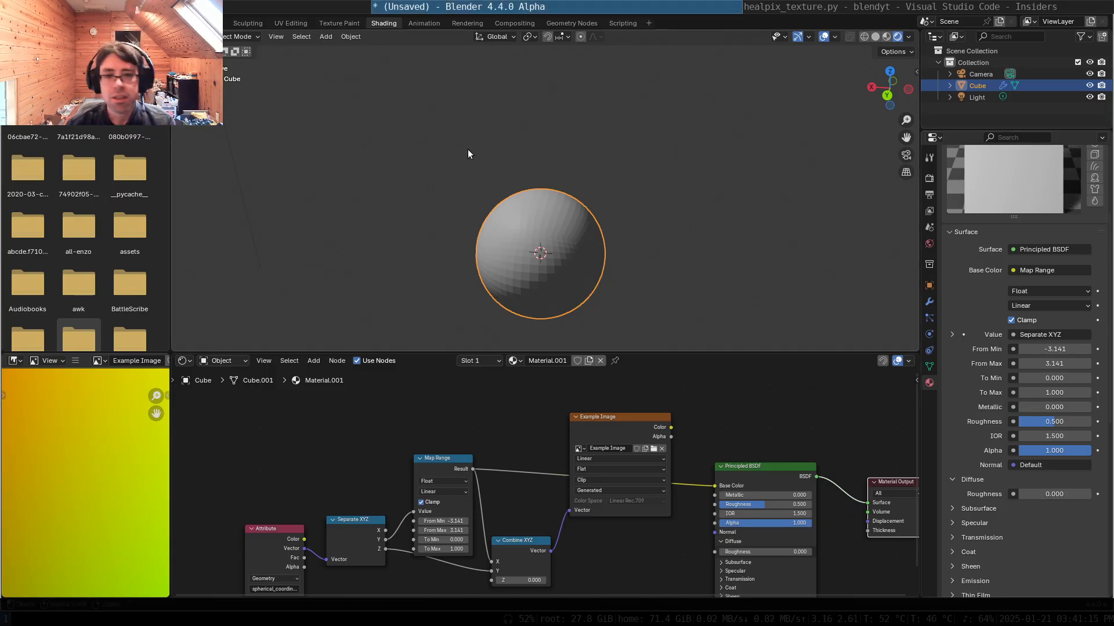
left_click(882, 5)
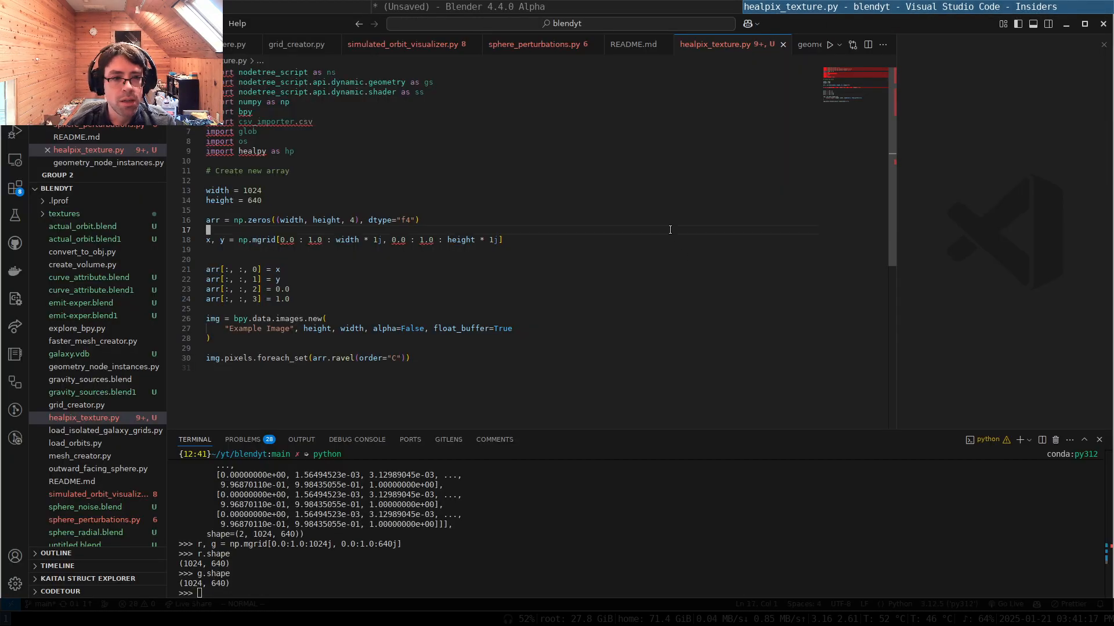
key("k")
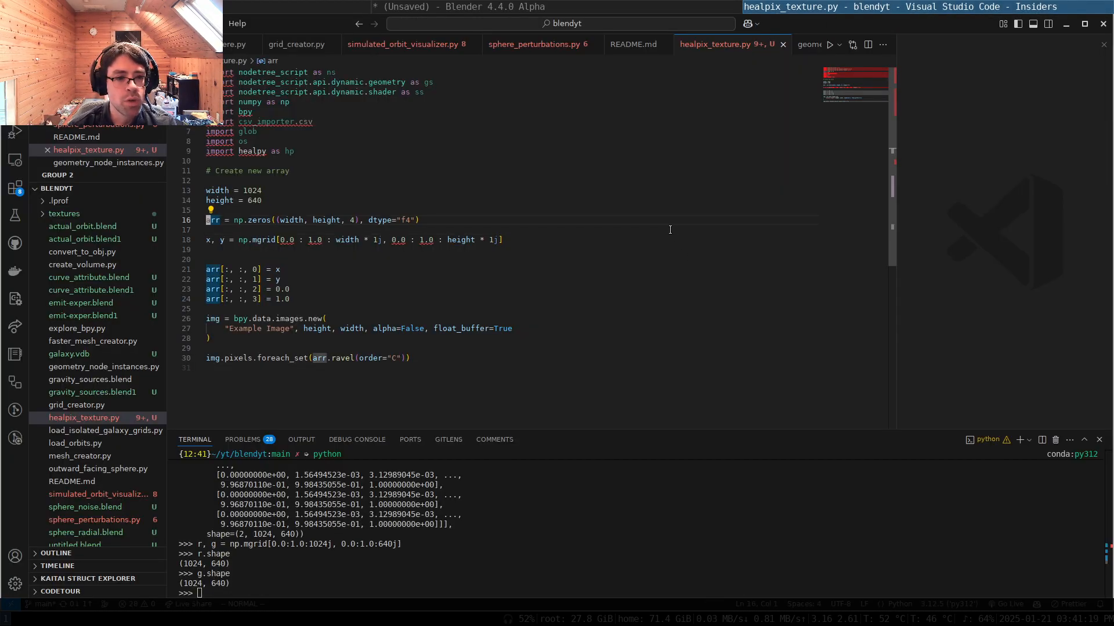
- Switch back to Blender's Scripting workspace, begin a bpy expression in the Python console, and show healpix_texture.py in the text editor
key("alt+Tab")
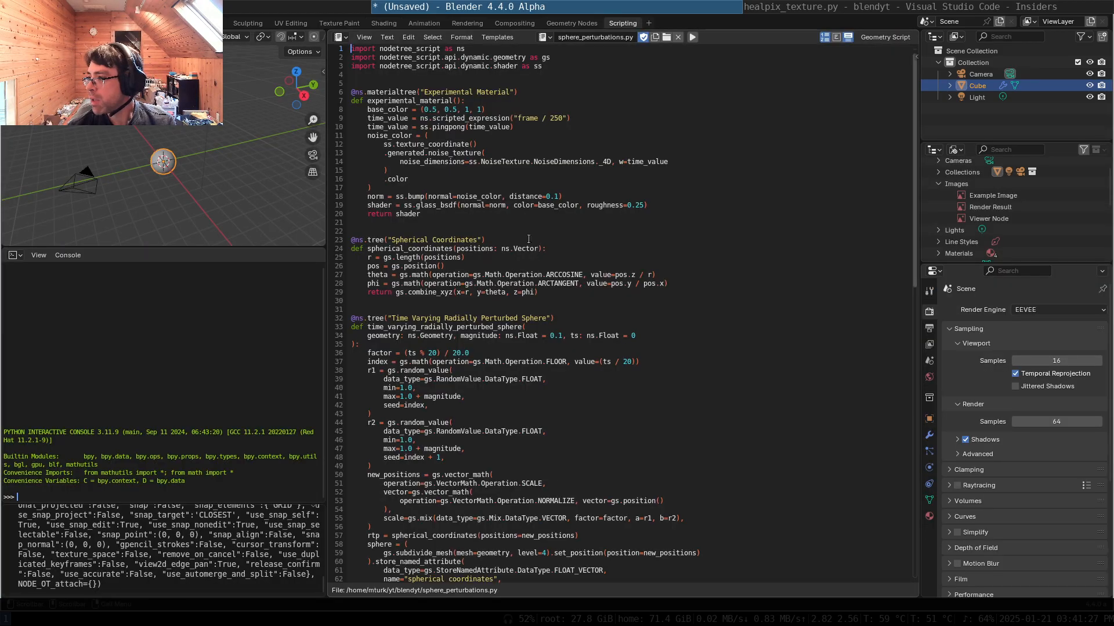
left_click_drag(150, 596, 127, 496)
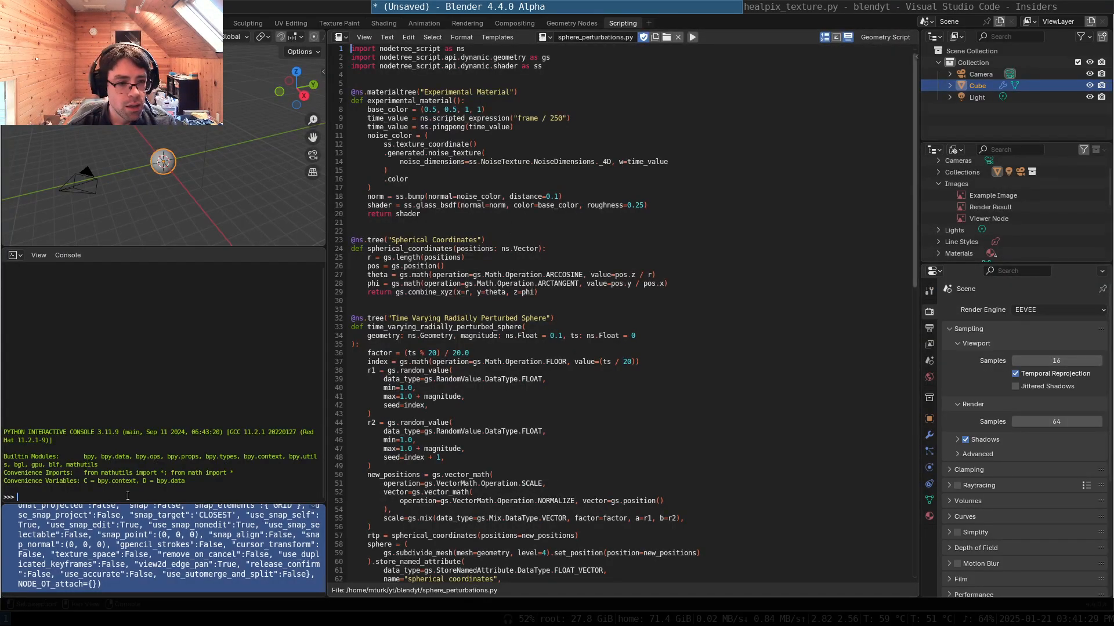
type("bpy.")
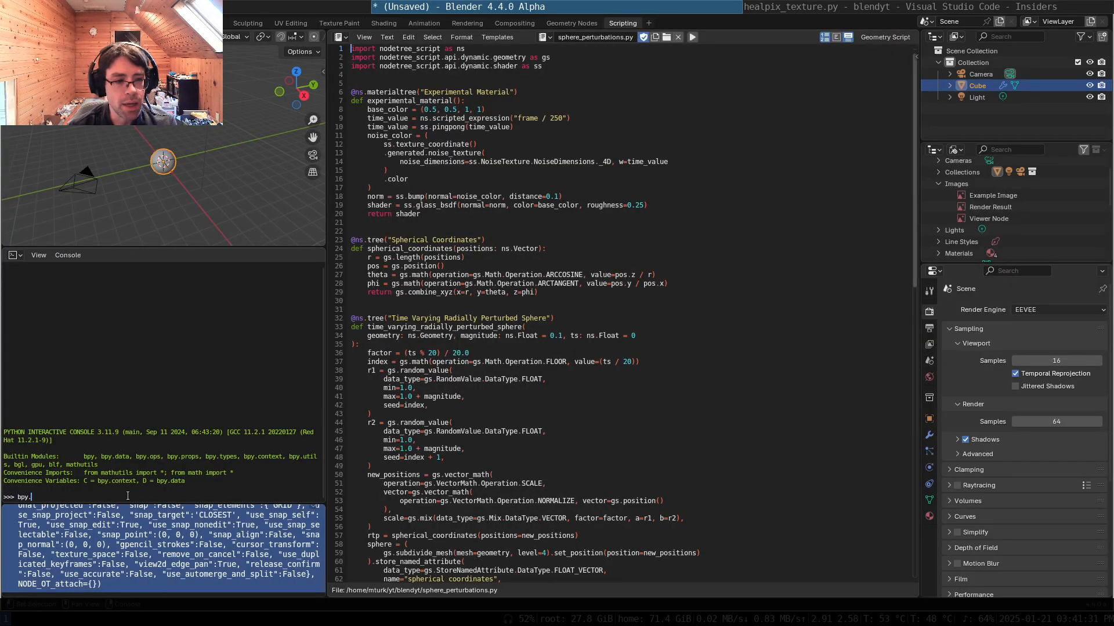
left_click(546, 38)
left_click(572, 54)
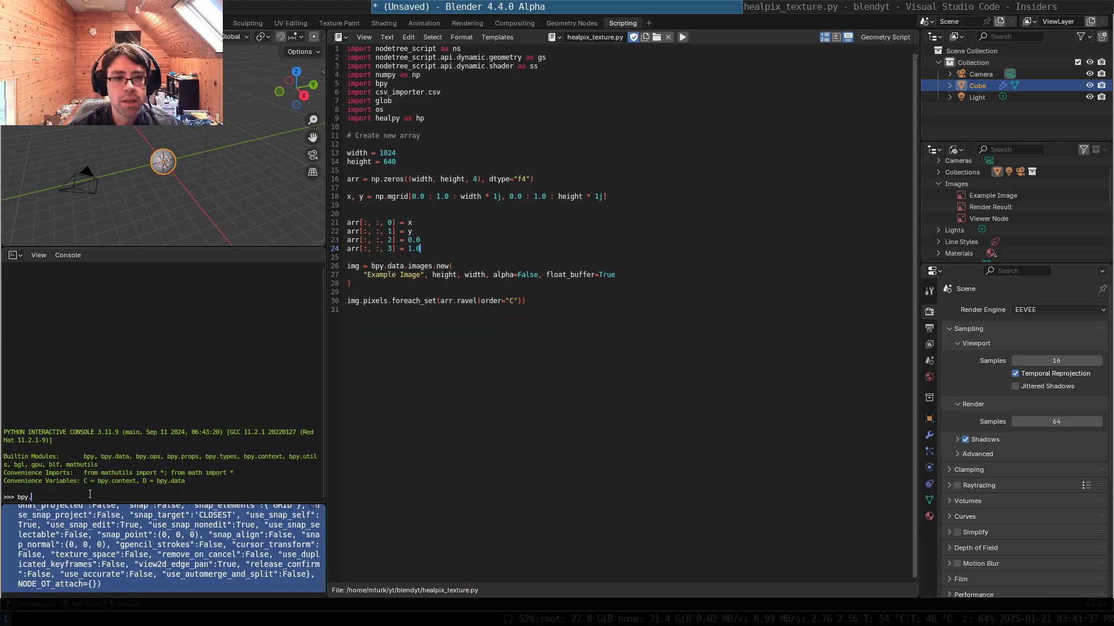
- Evaluate bpy.data.images and bpy.data.images['Example Image'] in the Python console
type("data.images")
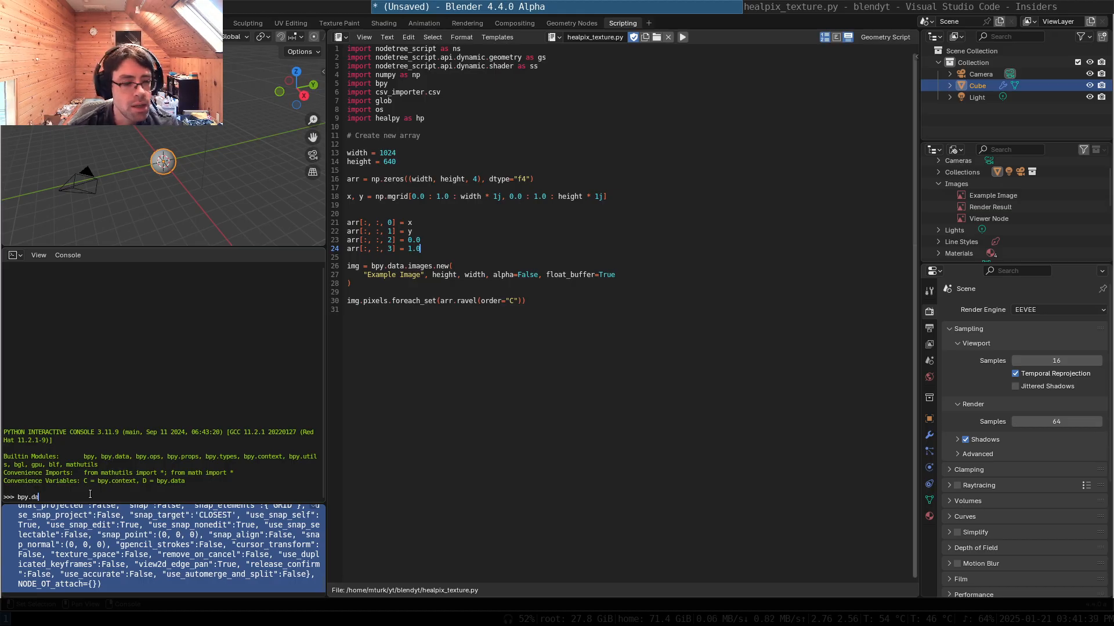
key("Return")
key("Up")
type("[")
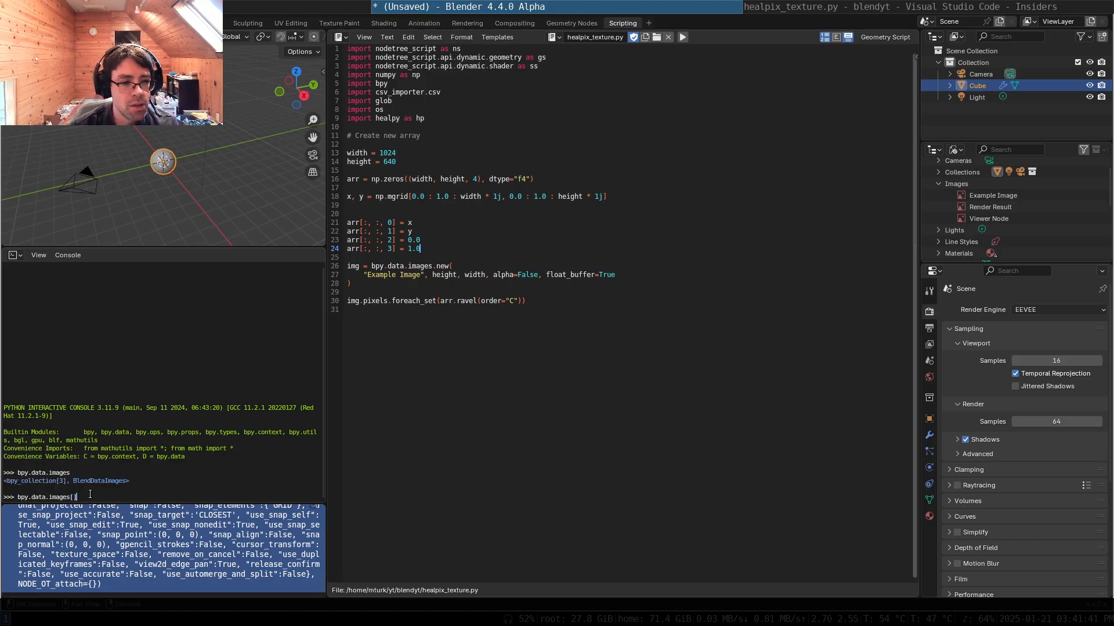
type("'Exampl")
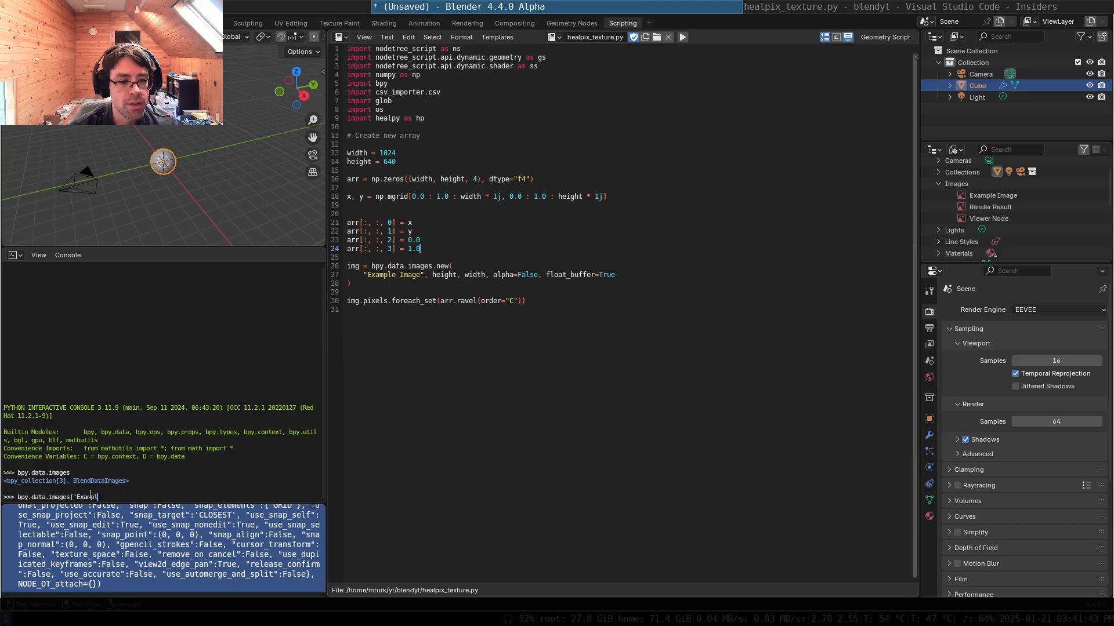
type("e Image']")
key("Return")
- Look up the key 'Example Image2' in bpy.data.images from the console
key("Up")
key("Left")
key("Left")
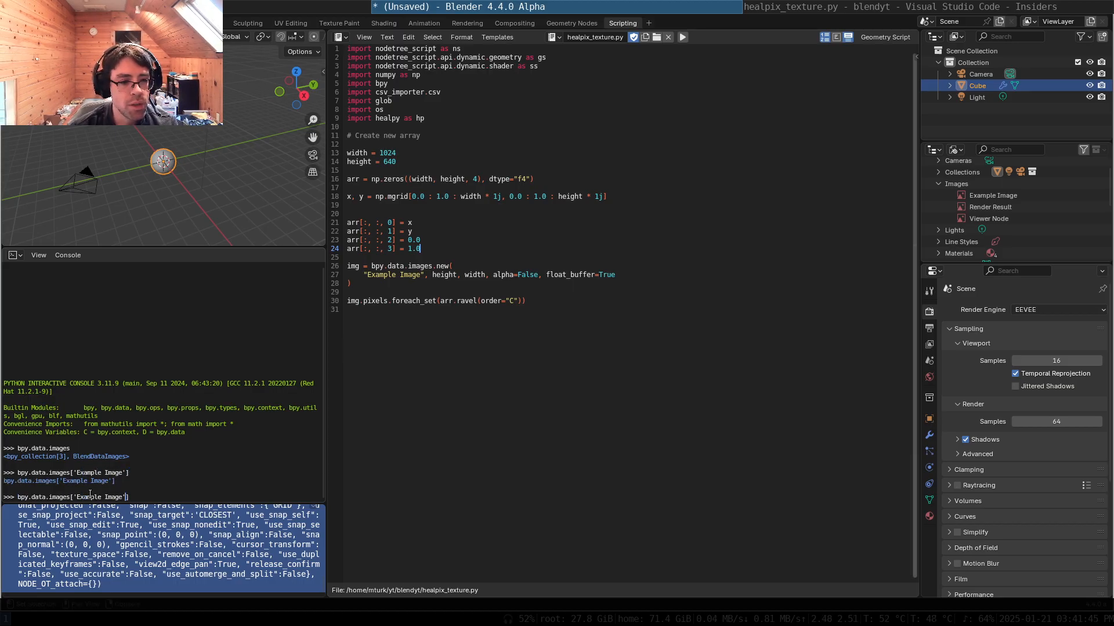
type("2")
key("Return")
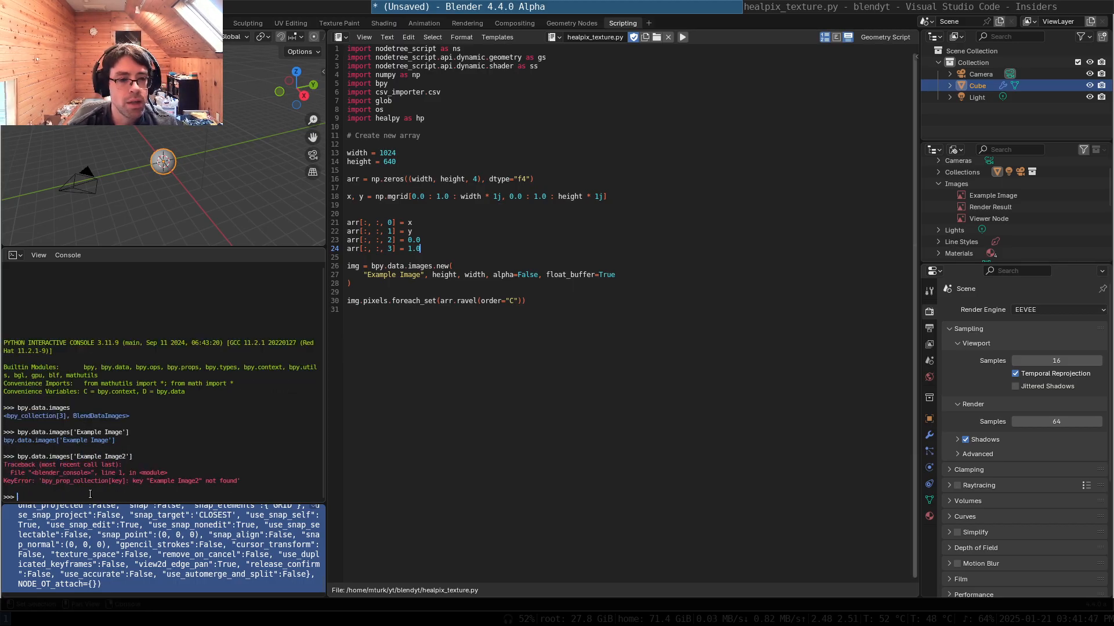
- Test in the console whether "Example Image" and "Example Image2" are in bpy.data.images
type("\"Example Image\":in bpy.data.images")
key("Return")
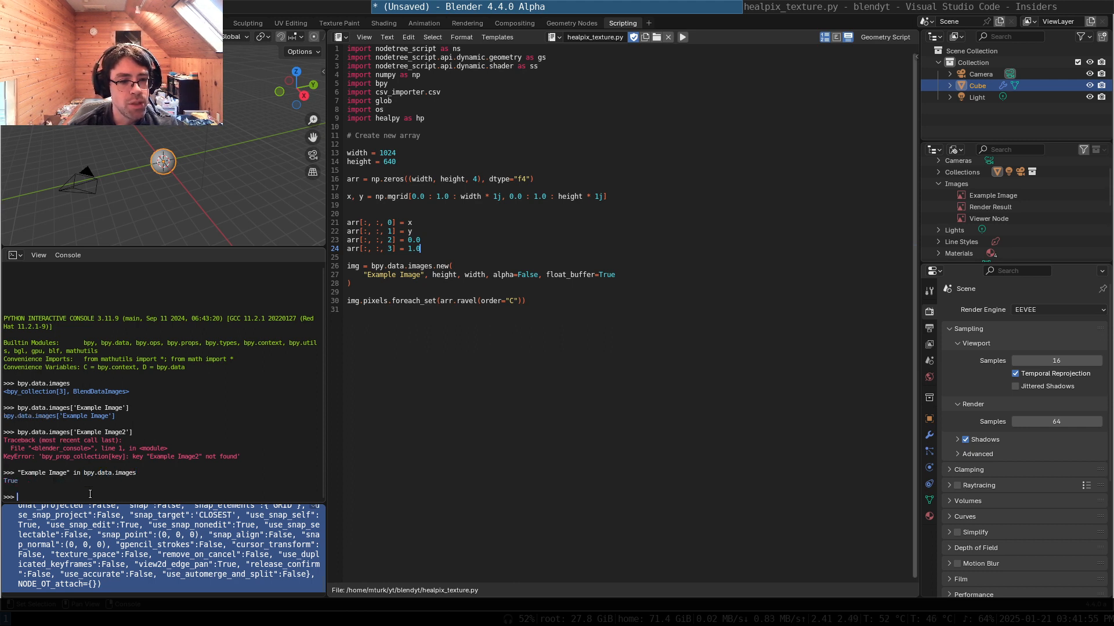
key("Up")
key("Left")
key("Left")
key("Left")
key("Left")
key("Left")
type("2")
key("Return")
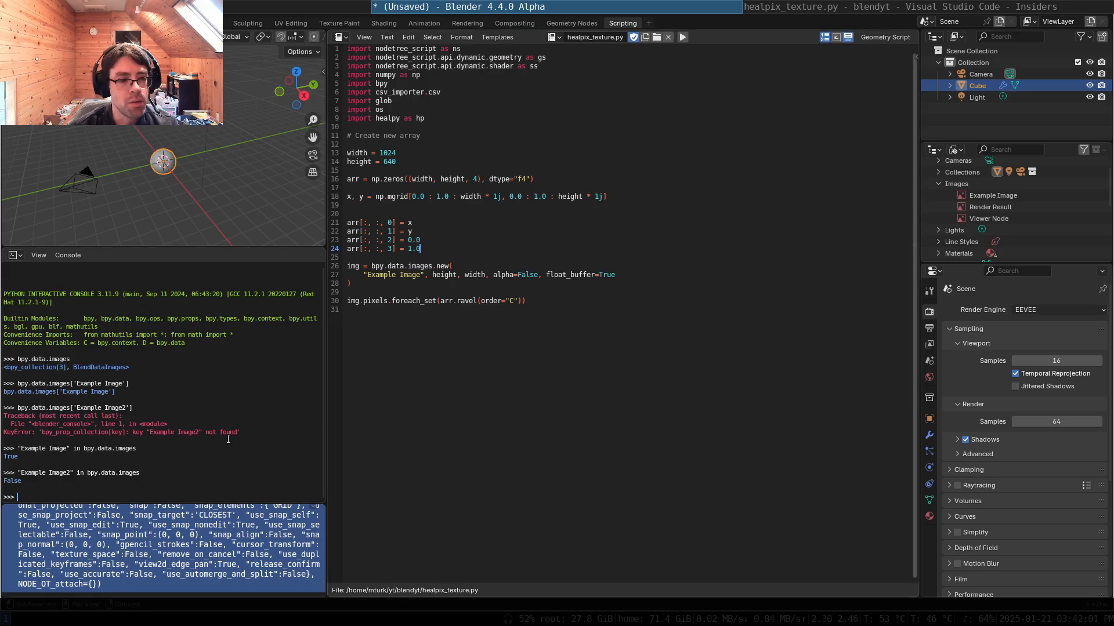
- Evaluate bpy.data.images['Example Image'] again and list its attributes with dir(_)
key("Up")
key("Up")
key("Up")
key("Up")
key("Up")
key("Down")
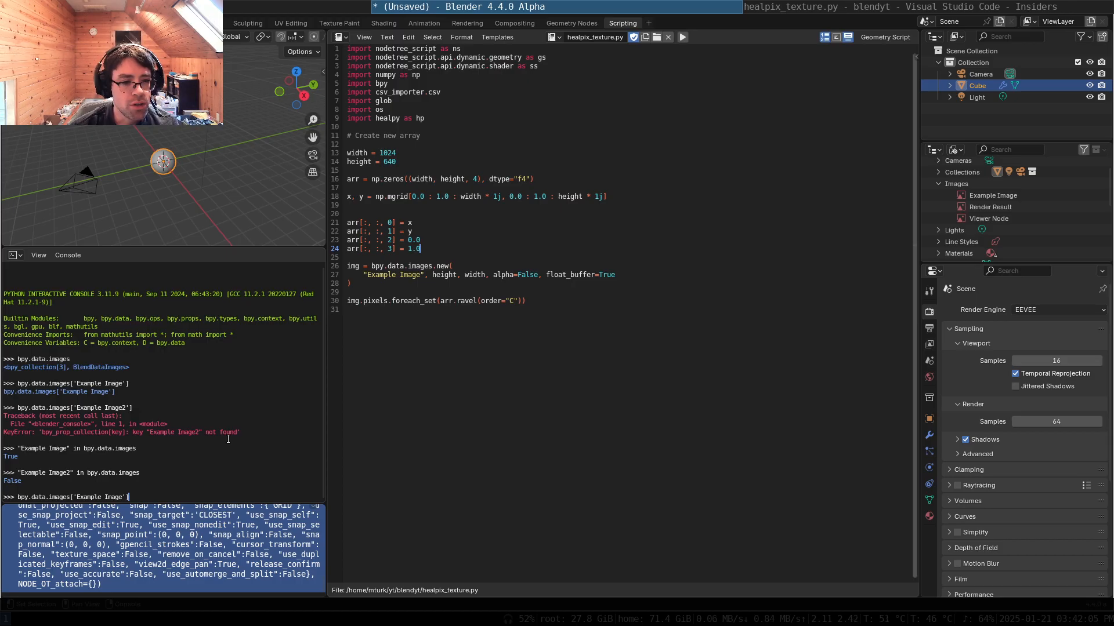
key("Return")
type("dir(_)")
key("Return")
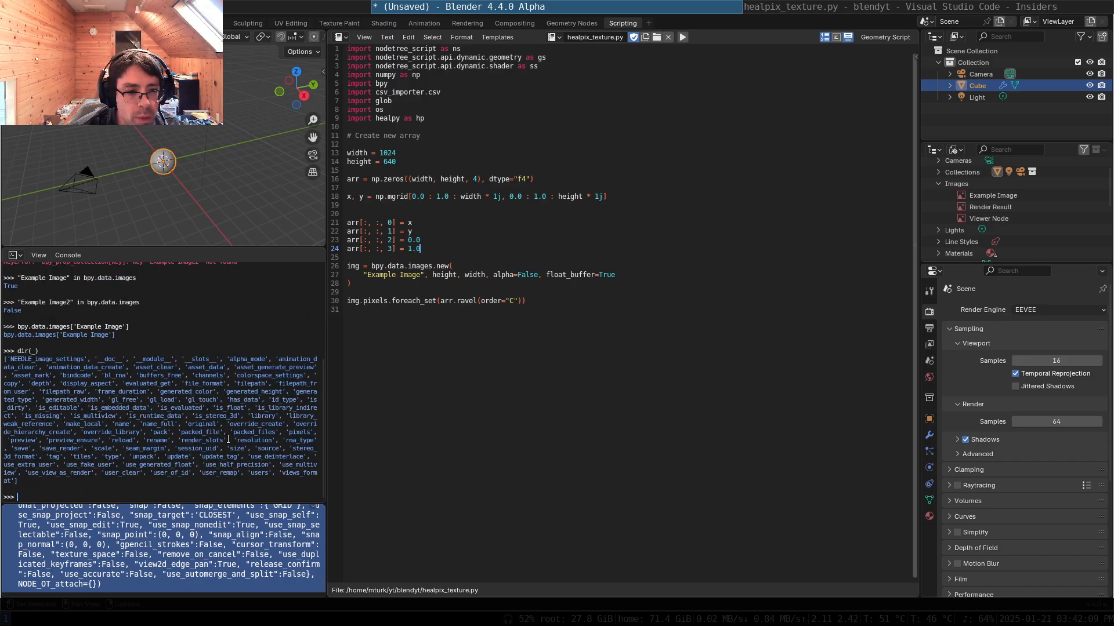
- Inspect the Example Image's size property, list its available members, and evaluate size.data
key("Up")
key("Up")
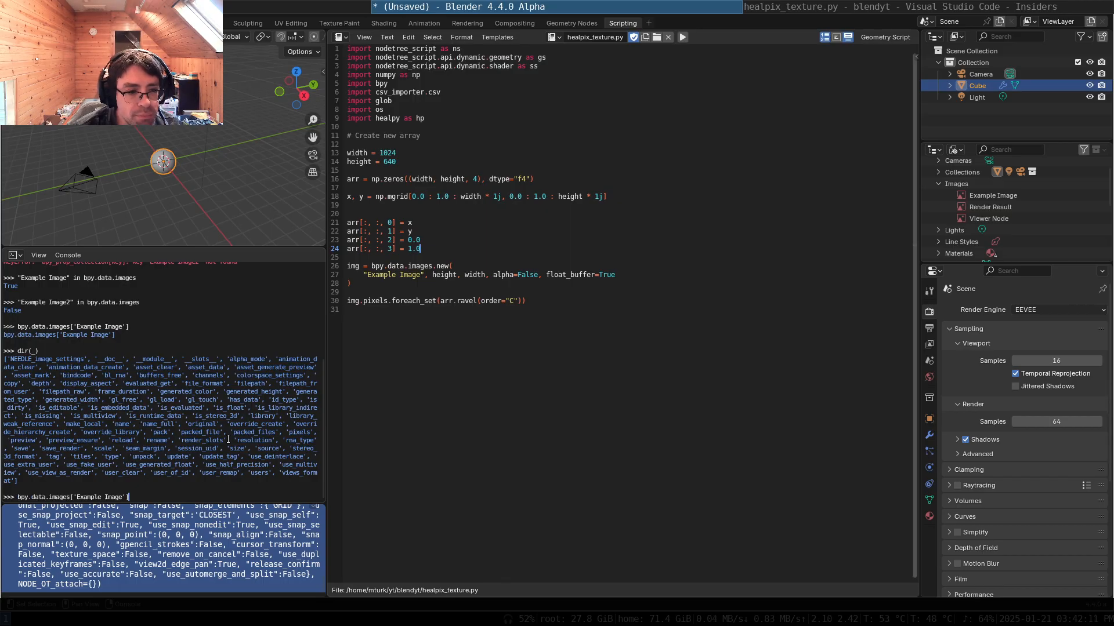
type(".size")
key("Return")
key("Up")
type(".")
key("Tab")
type("data")
key("Return")
- Replace data with update and evaluate bpy.data.images['Example Image'].size.update without calling it
key("Up")
key("BackSpace")
key("BackSpace")
key("BackSpace")
key("BackSpace")
key("BackSpace")
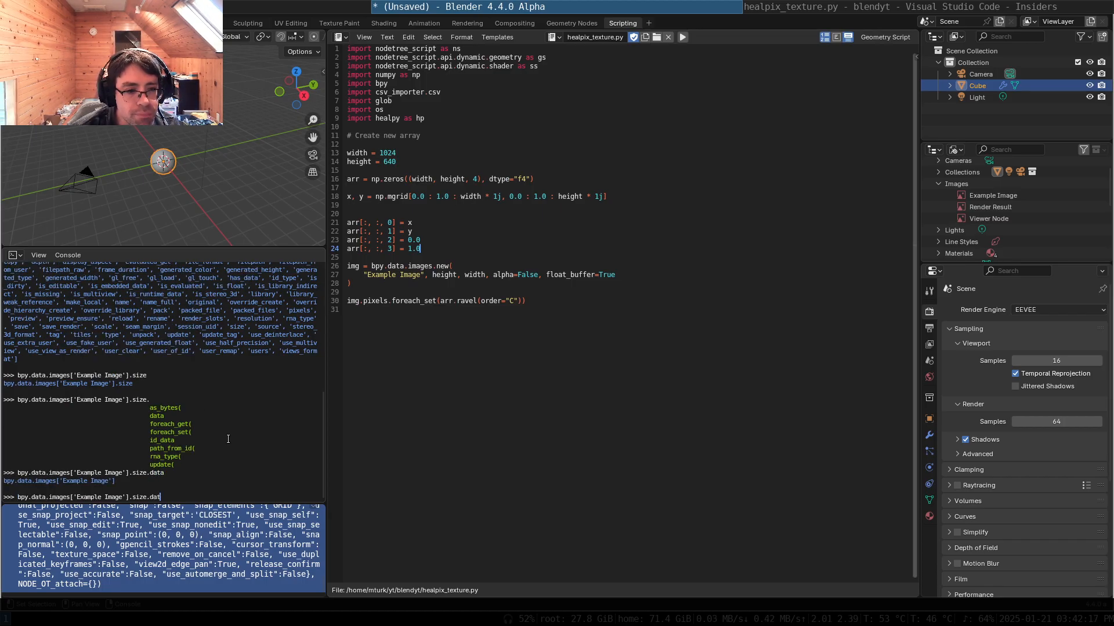
type(".update")
key("Return")
- Try to resize the Example Image by calling its size.update method with (1024, 968)
key("Up")
type("((1024, 5")
type("7")
key("BackSpace")
type("68)")
key("Return")
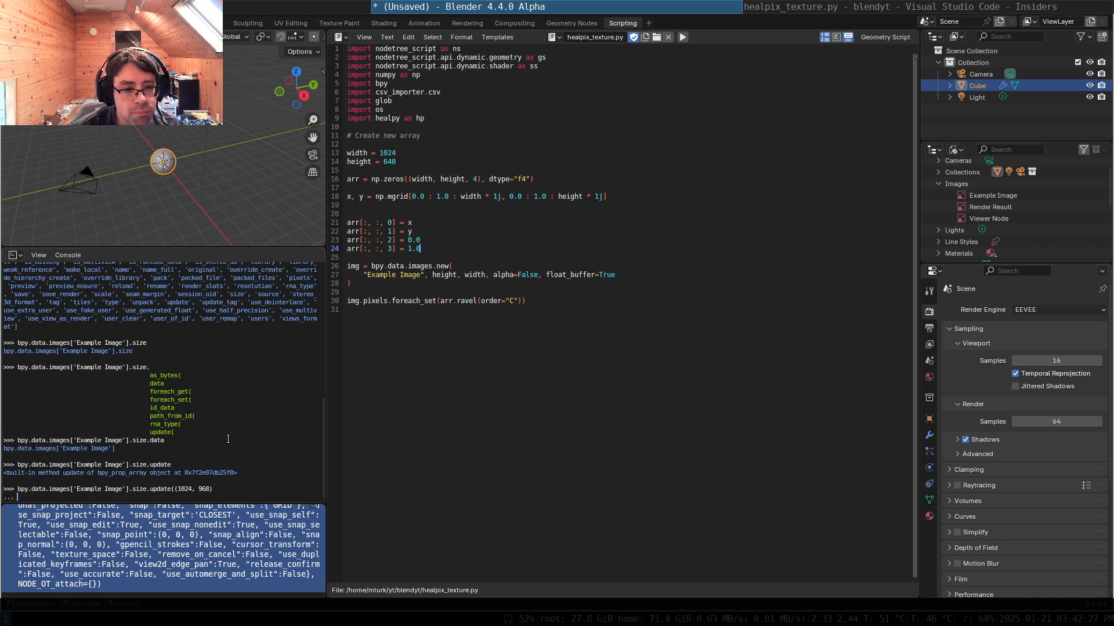
type(")")
key("Return")
- Cut the recalled console command back to bpy.data.images['Example Image']. and list the image's available members
key("Up")
key("Up")
key("BackSpace")
key("BackSpace")
key("BackSpace")
key("BackSpace")
key("BackSpace")
key("BackSpace")
key("BackSpace")
key("BackSpace")
key("BackSpace")
key("BackSpace")
key("BackSpace")
key("BackSpace")
key("BackSpace")
key("BackSpace")
key("BackSpace")
key("BackSpace")
key("BackSpace")
key("BackSpace")
key("BackSpace")
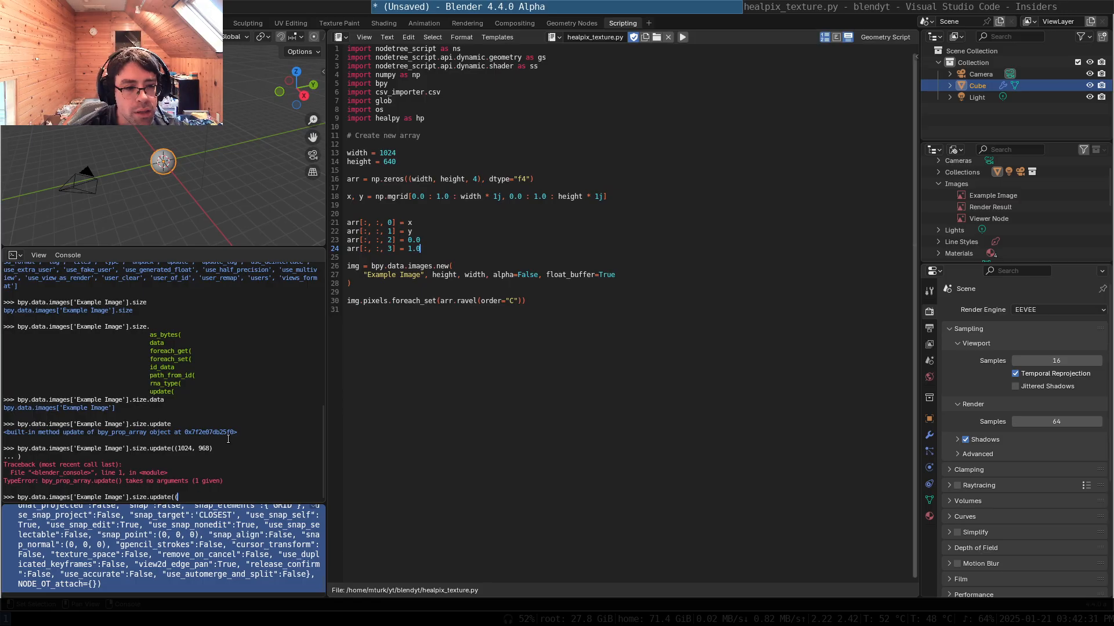
key("BackSpace")
key("BackSpace")
key("BackSpace")
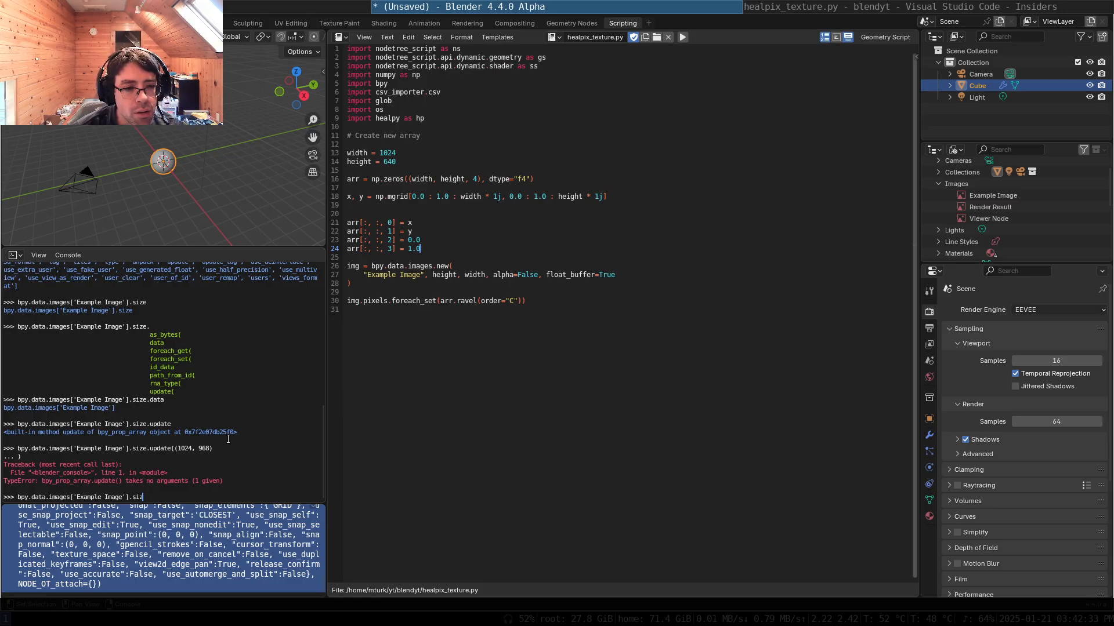
key("Tab")
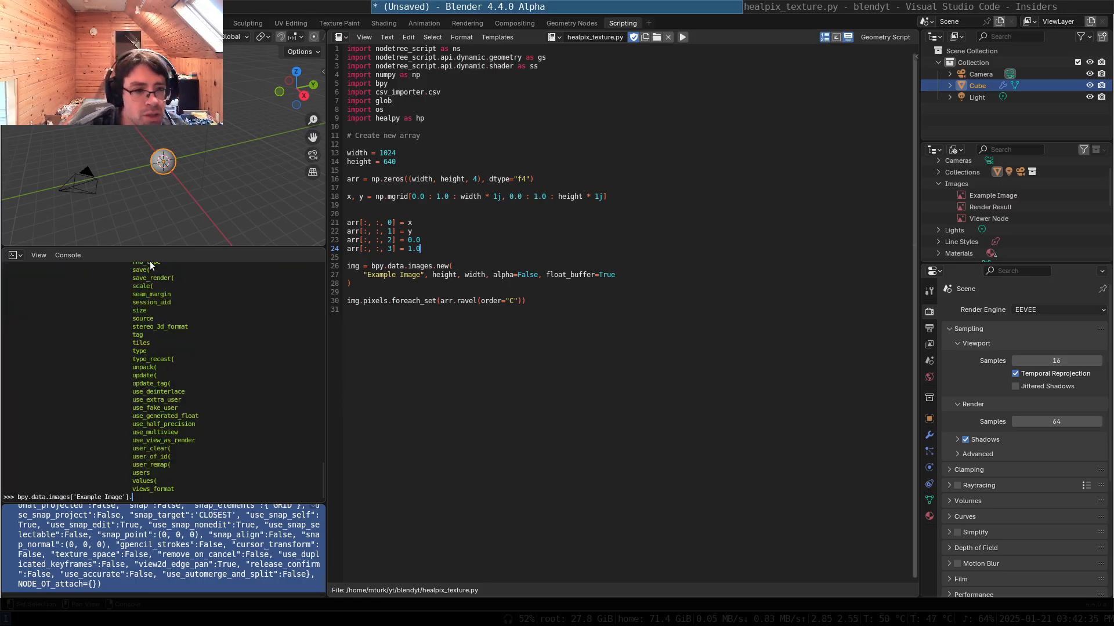
- Examine the full list of Example Image members for a way to resize the image
scroll(206, 432, "up", 10)
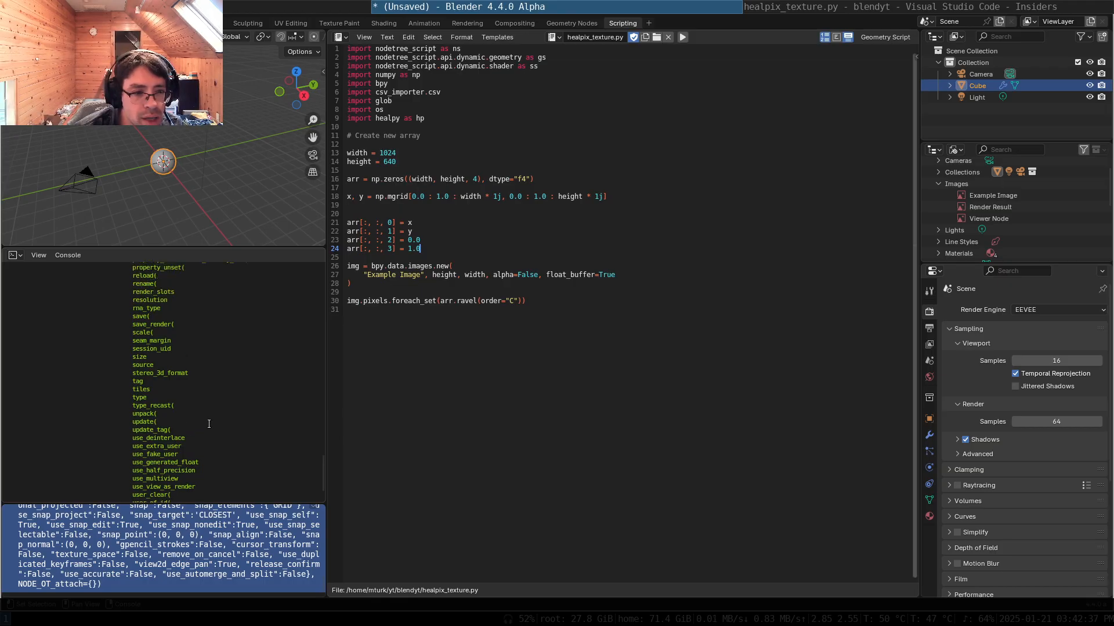
scroll(209, 424, "up", 8)
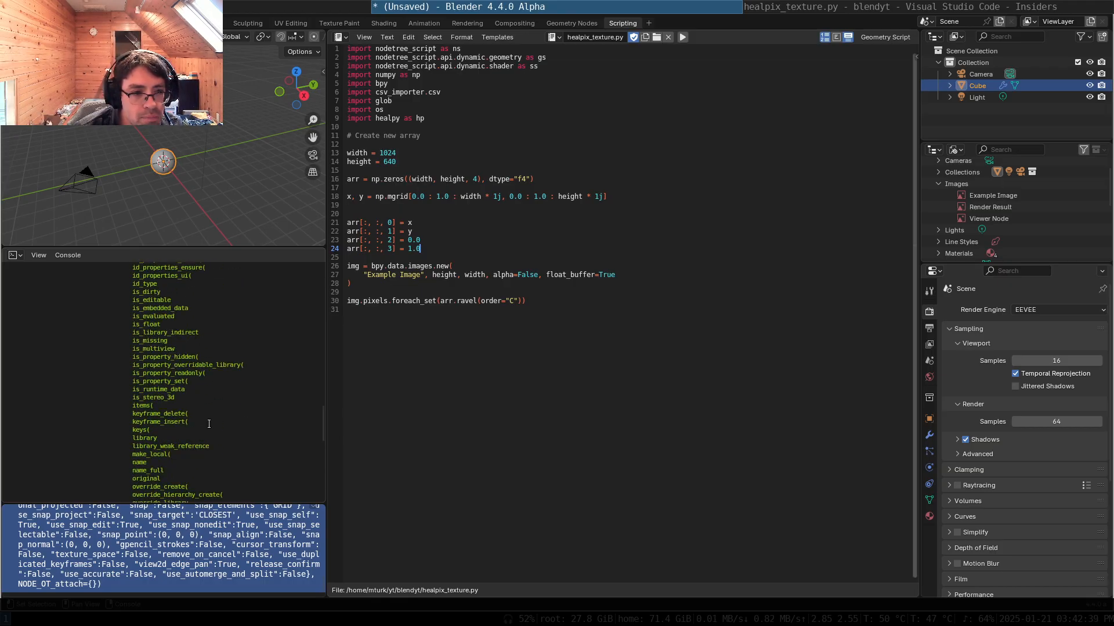
scroll(209, 424, "up", 7)
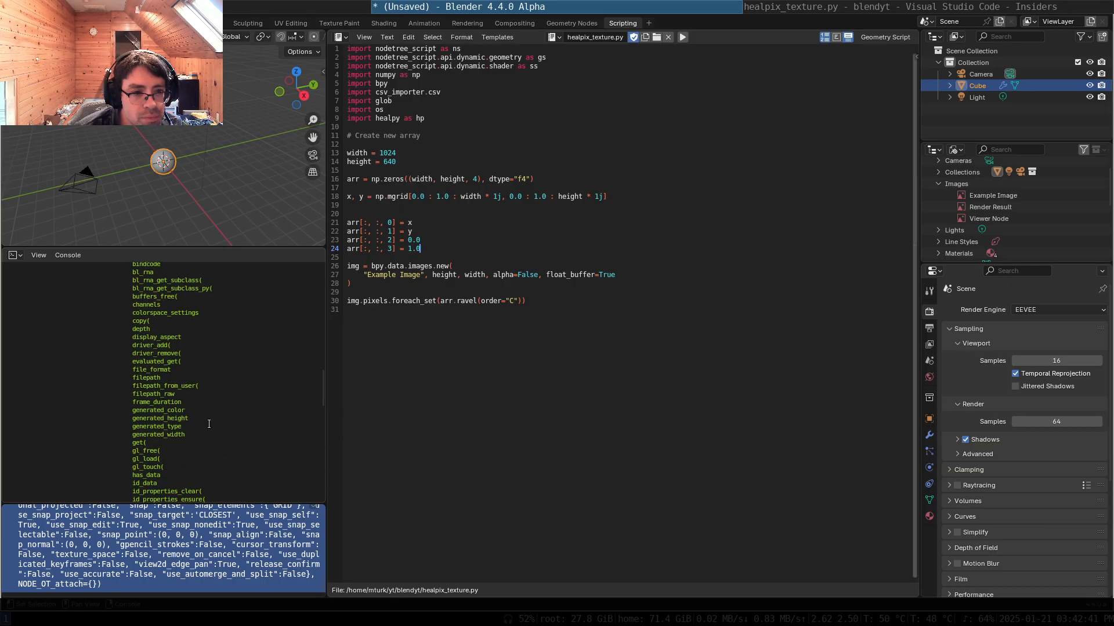
scroll(209, 424, "up", 2)
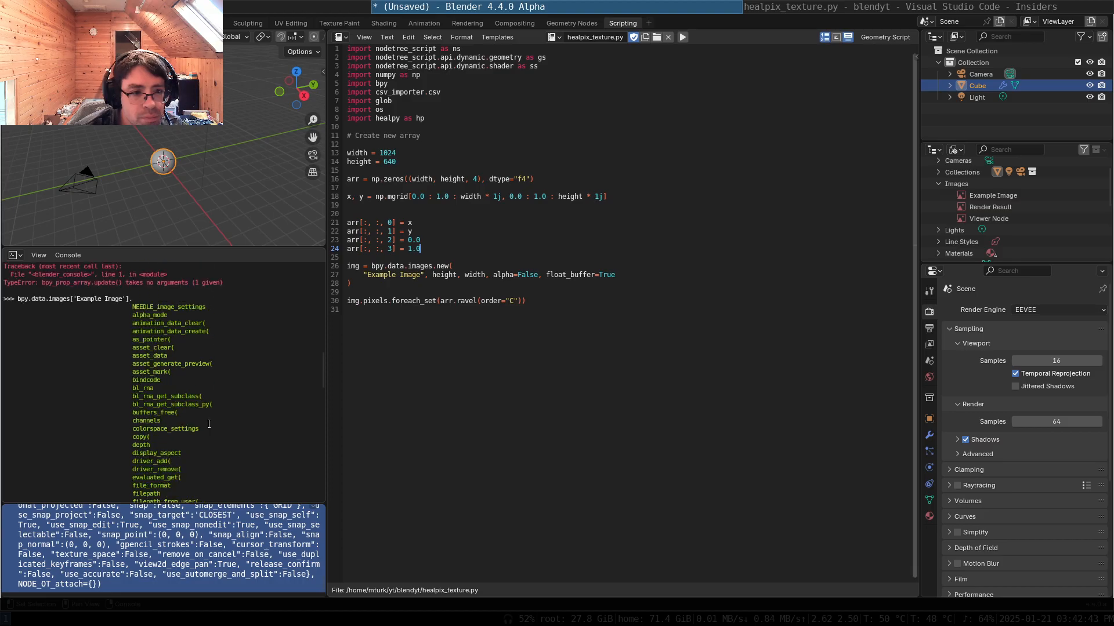
scroll(208, 424, "down", 4)
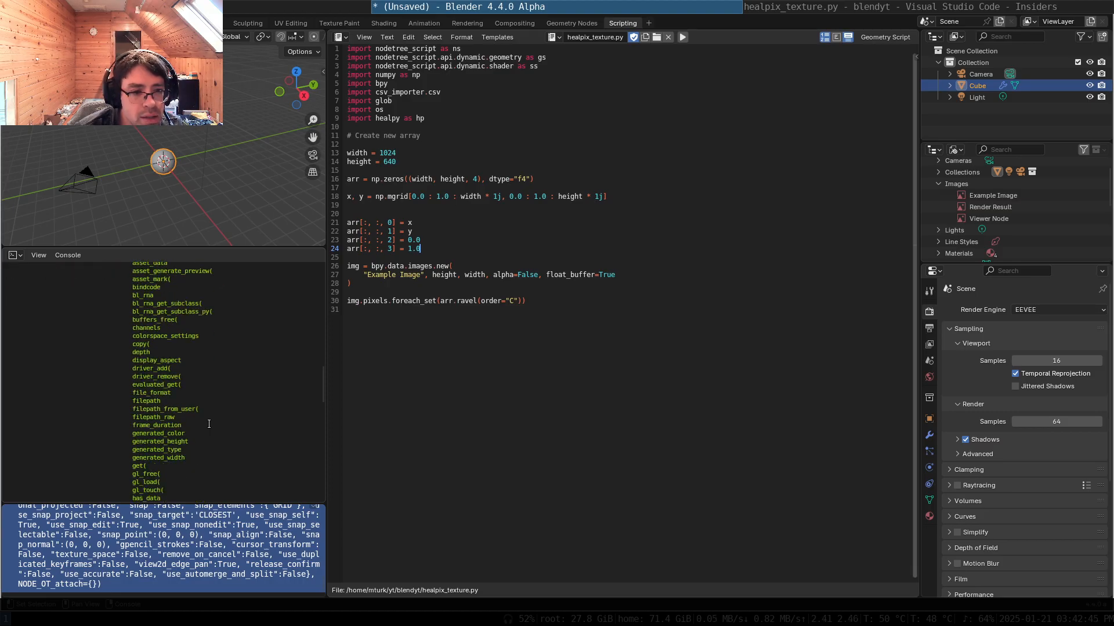
scroll(208, 423, "down", 5)
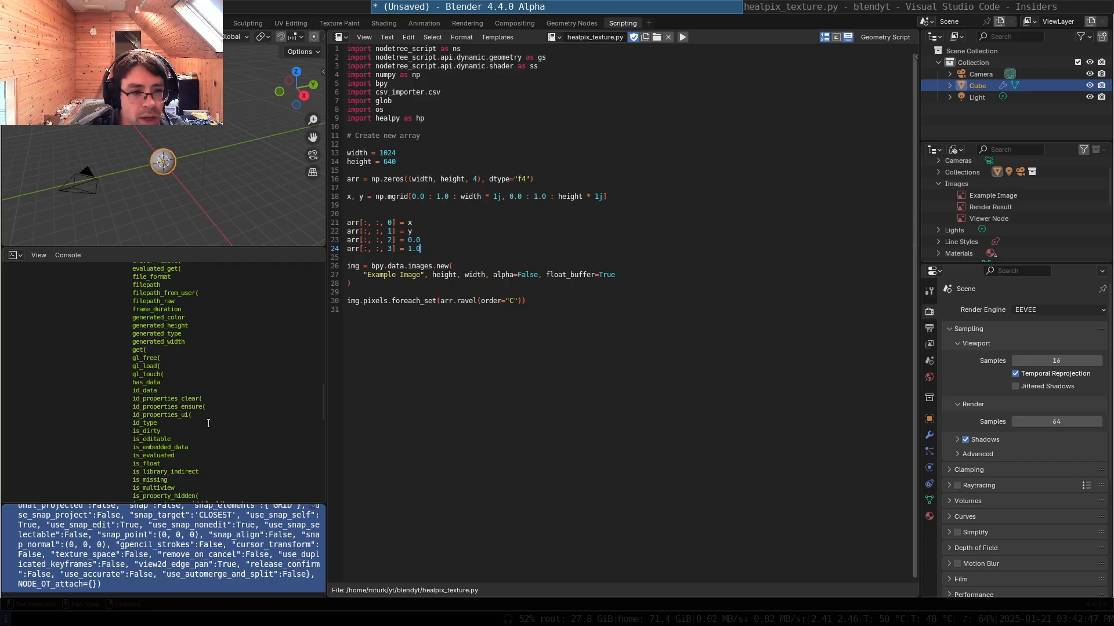
scroll(207, 422, "down", 11)
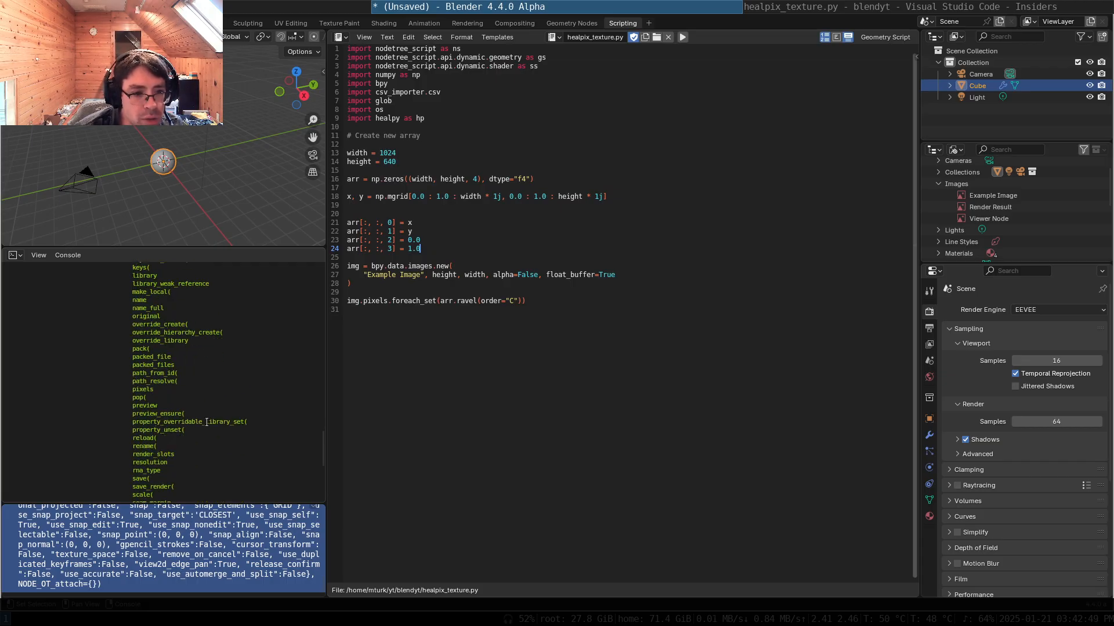
scroll(208, 423, "down", 9)
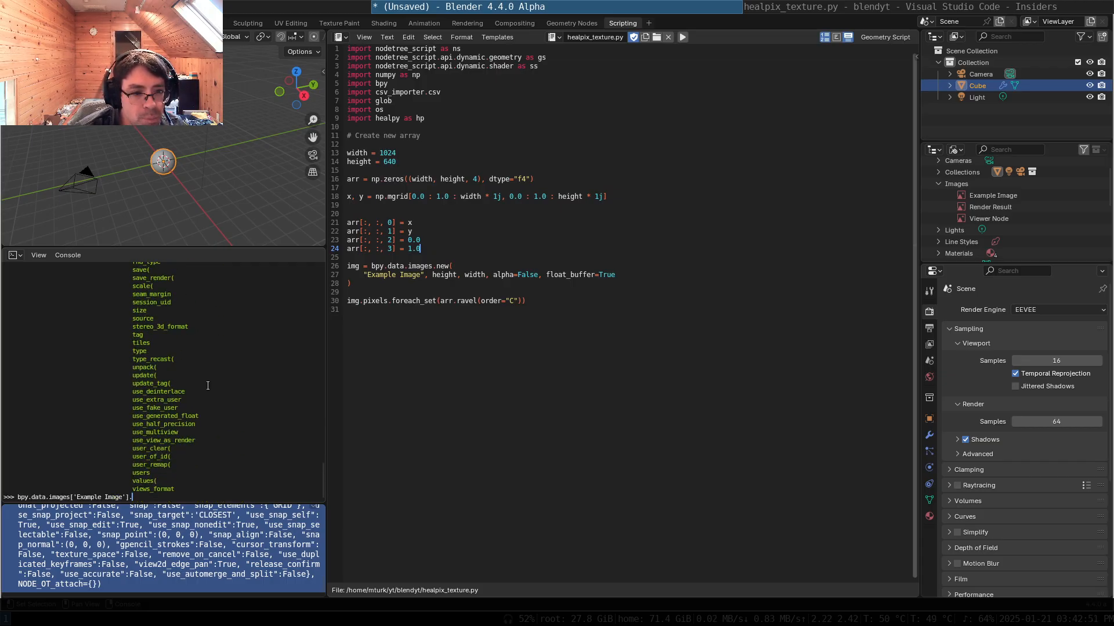
left_click(599, 215)
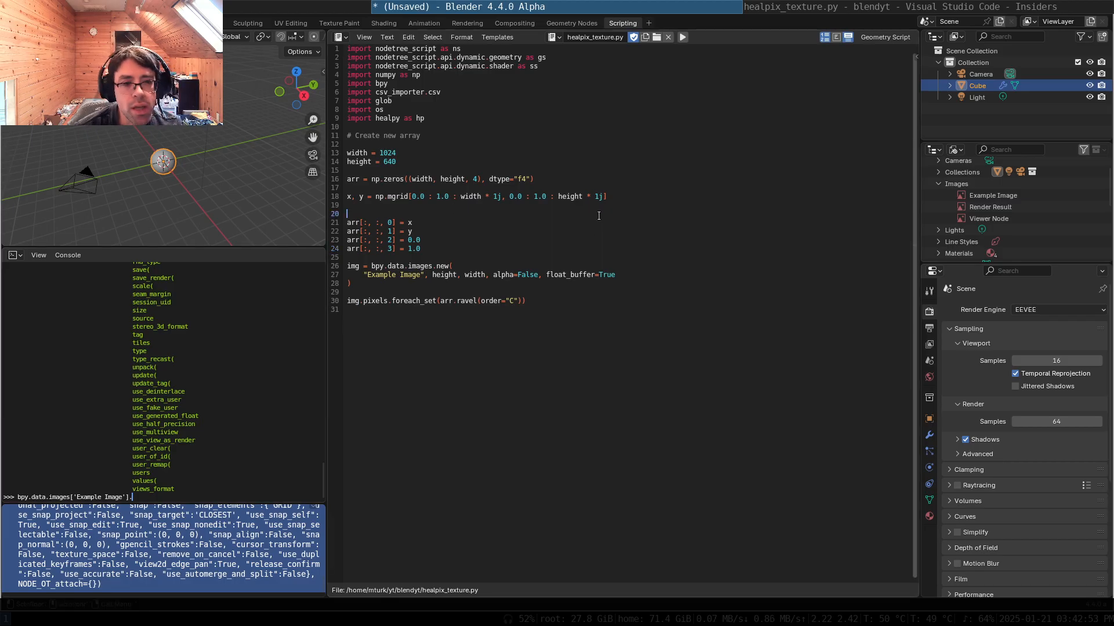
type("p")
key("BackSpace")
key("Up")
key("Up")
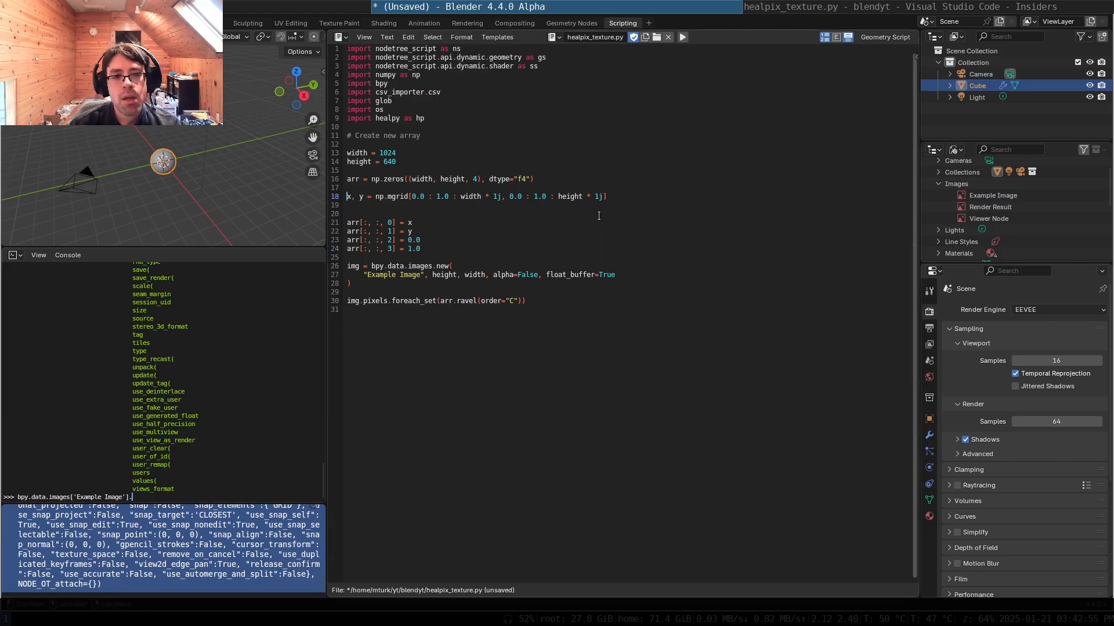
- Switch to VS Code and insert if "Example Image" not in bpy.data.images: above the np.zeros line in healpix_texture.py
key("super+Right")
key("k")
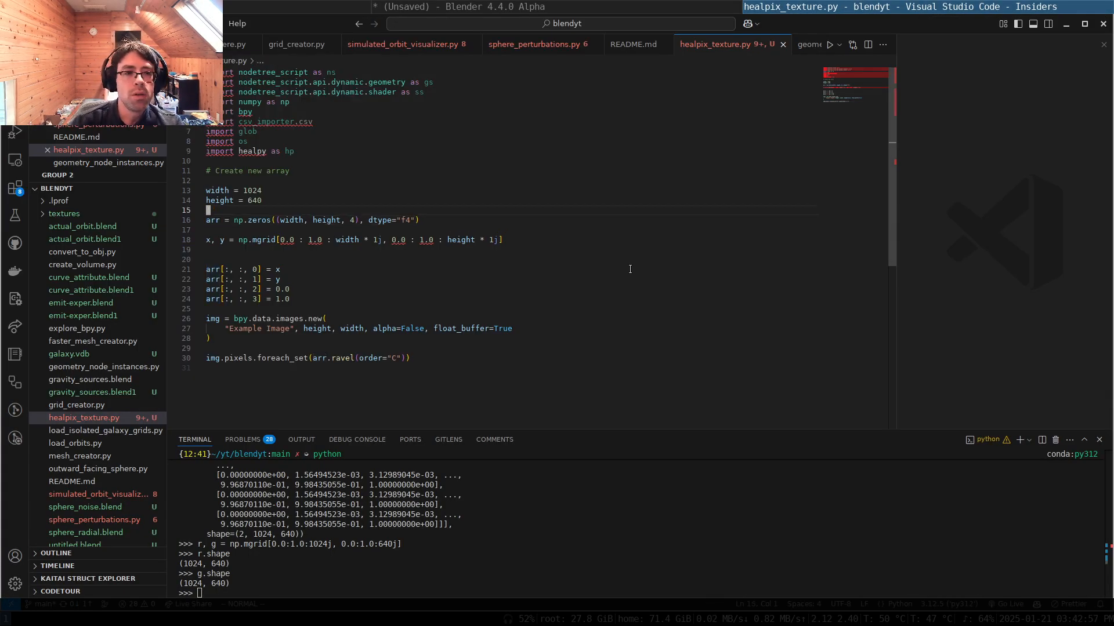
type("oif ")
type("\"Example I")
type("mage\"")
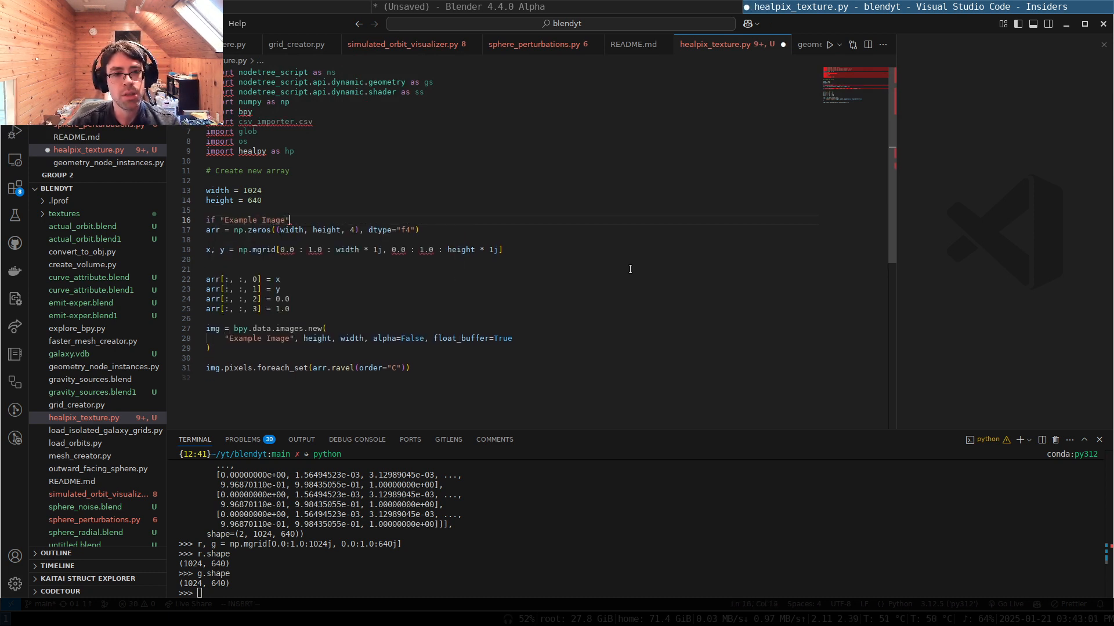
type(" not in bp")
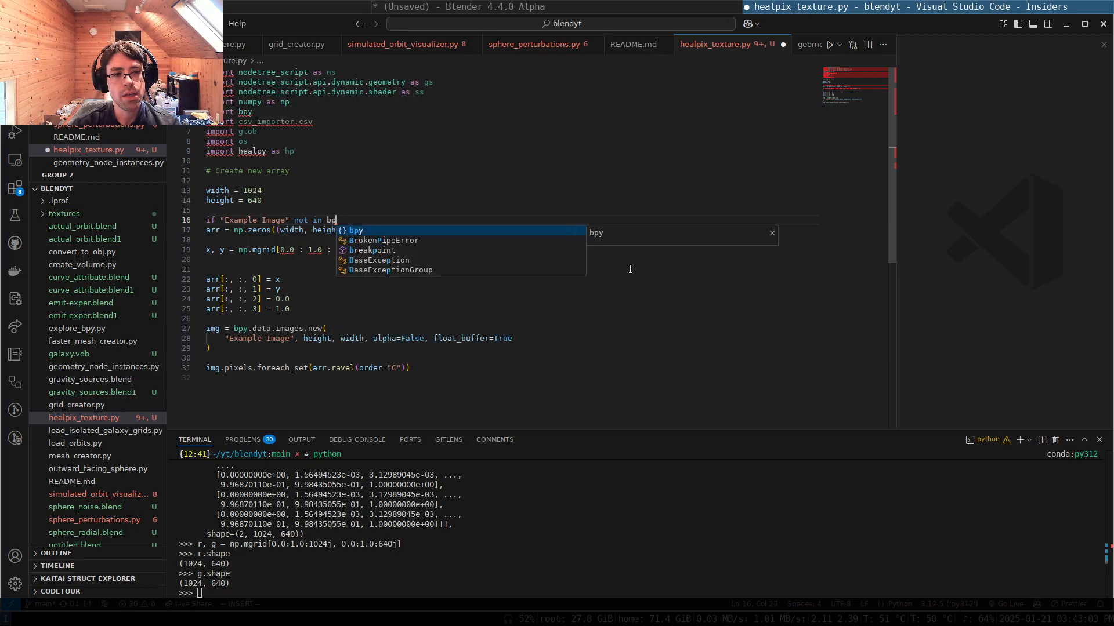
type("y.data.images:")
key("Escape")
key("j")
key("shift+v")
key("j")
key("j")
key("j")
key("}")
key("{")
key("Escape")
- Move the img = bpy.data.images.new block from below the channel assignments to directly under the if condition
key("j")
key("j")
key("}")
key("j")
key("shift+v")
key("}")
key("d")
key("{")
key("{")
key("{")
key("k")
key("k")
key("p")
- Indent the moved block, add an else branch with img = bpy.data.images["Example Image"], and save the script
key("shift+v")
key("j")
type("j>}Oelse:")
key("Return")
type("img = bp")
key("Tab")
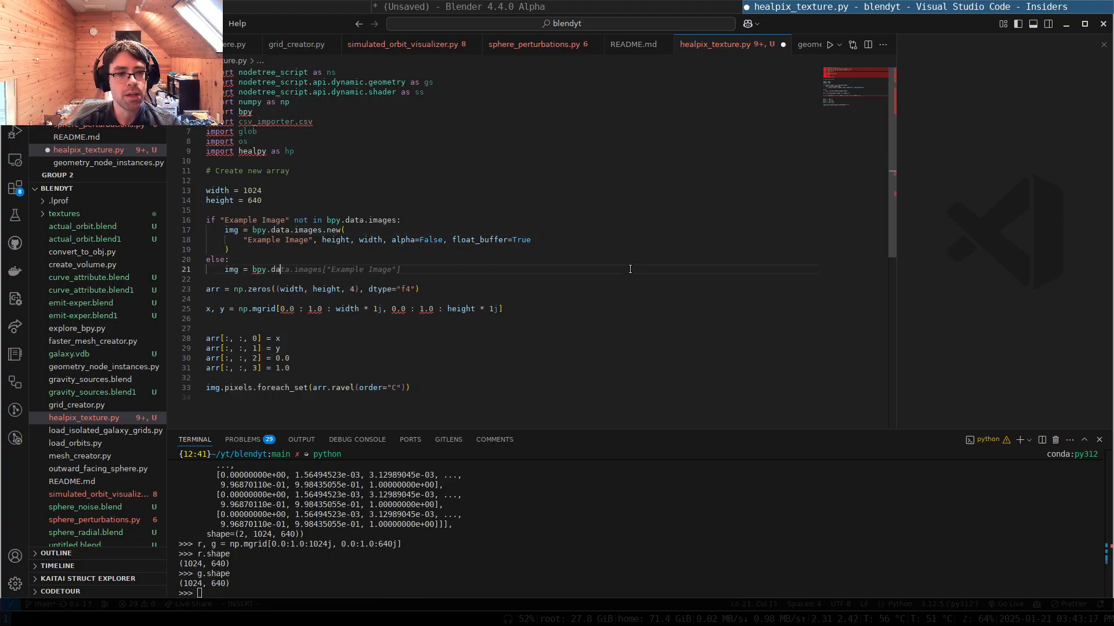
key("Escape")
key("ctrl+s")
- Switch to Blender, reload healpix_texture.py from disk in the text editor and run it
key("j")
key("j")
key("j")
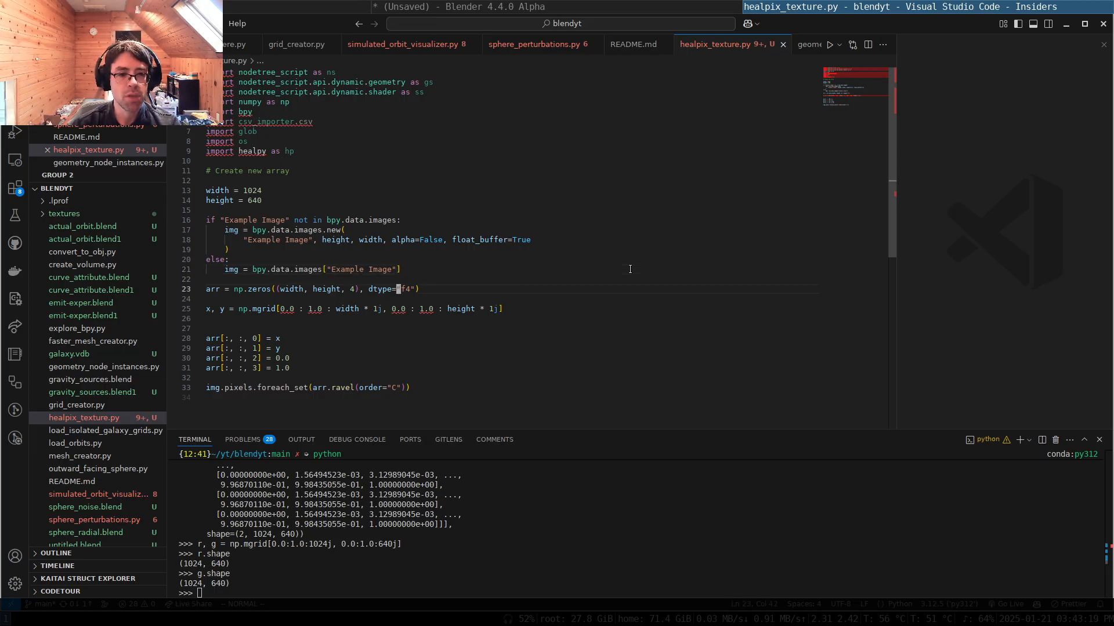
key("super+Left")
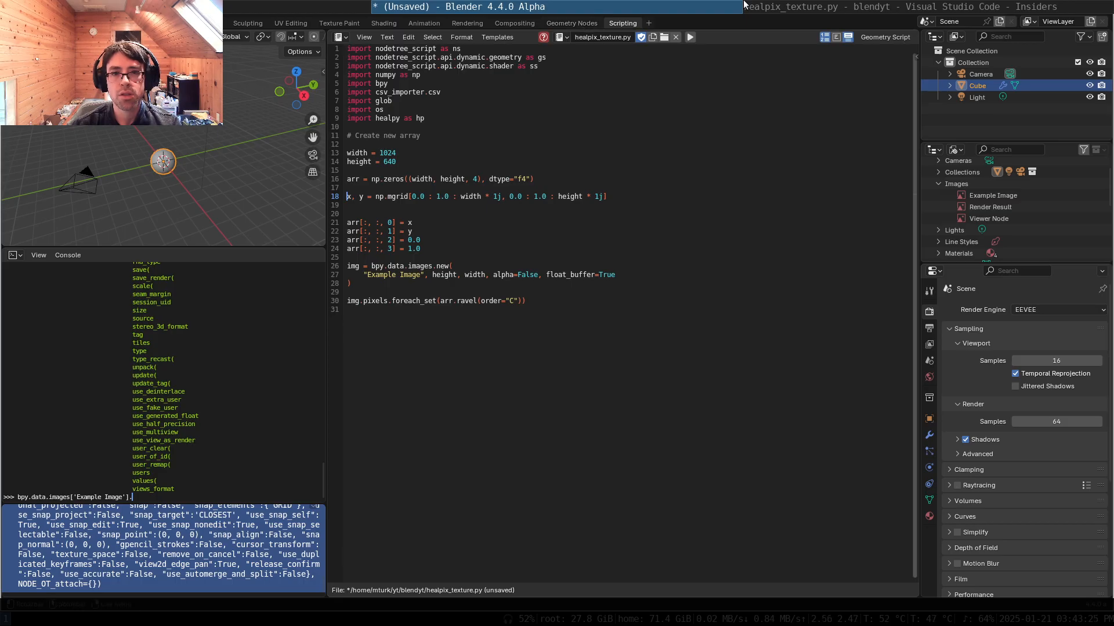
key("super+Right")
key("k")
key("k")
key("super+Left")
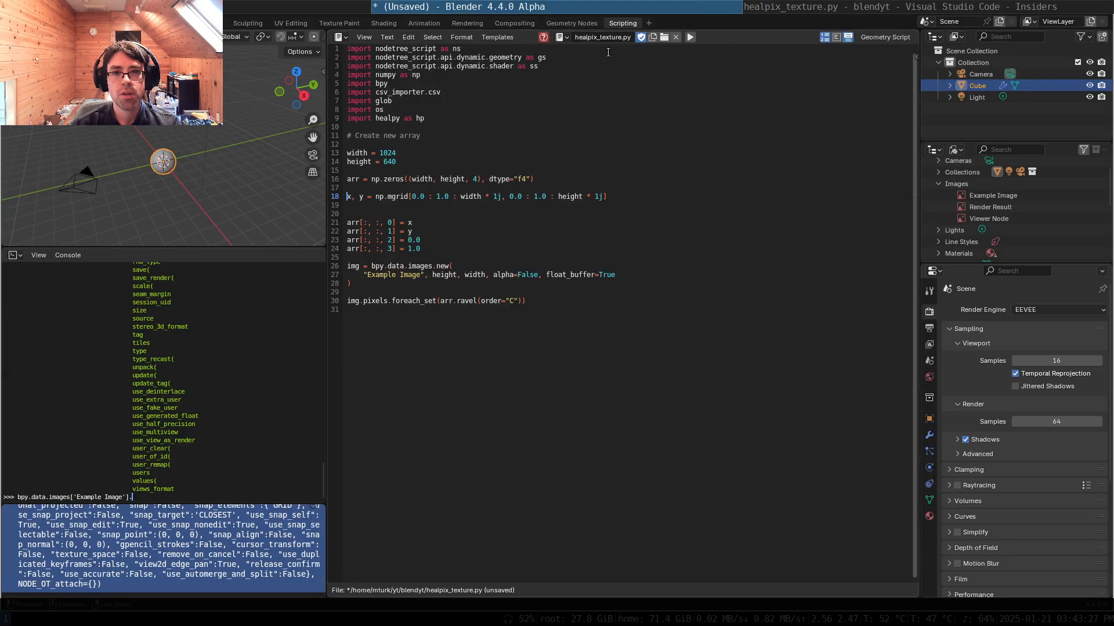
left_click(543, 37)
left_click(544, 47)
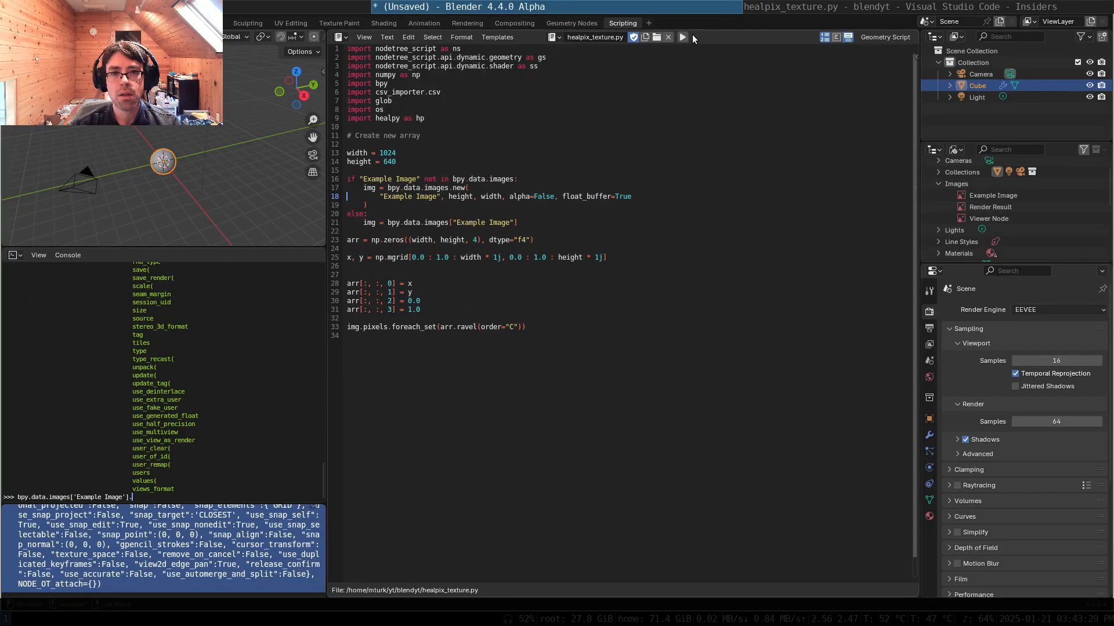
left_click(682, 37)
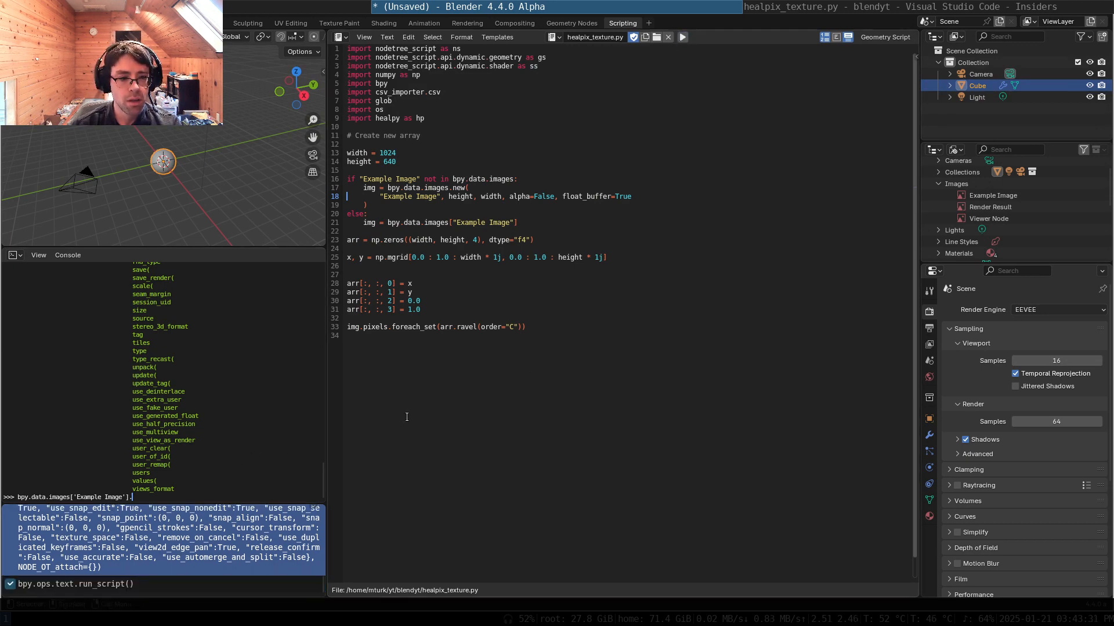
- Switch to VS Code, set array channel 1 to 0.0 and channel 2 to y, and save the script
key("super+Right")
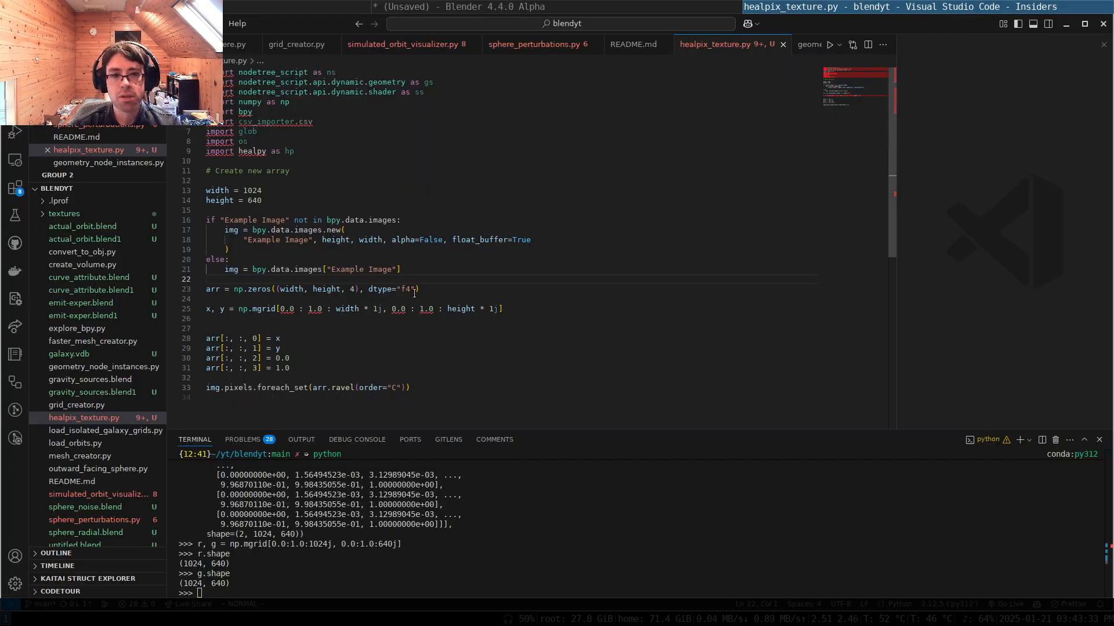
left_click(277, 348)
type("s0.0")
key("Escape")
key("j")
key("c")
key("i")
key("shift+w")
type("y")
key("Escape")
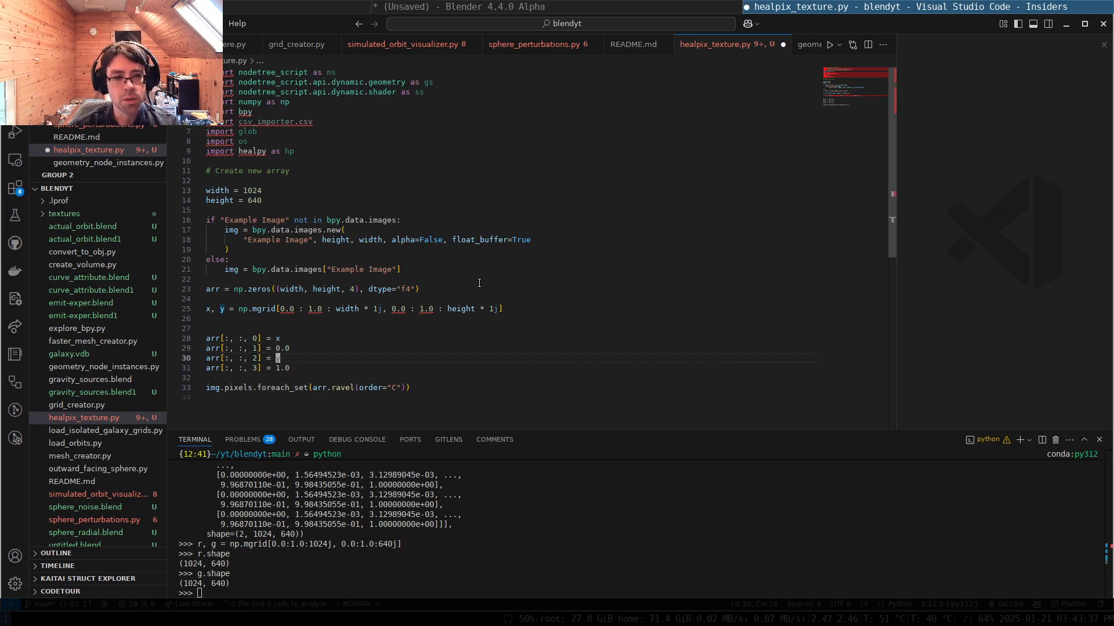
key("ctrl+s")
- Back in Blender, select the Example Image data-block, then reload the script with the changed channels and run it
key("super+Left")
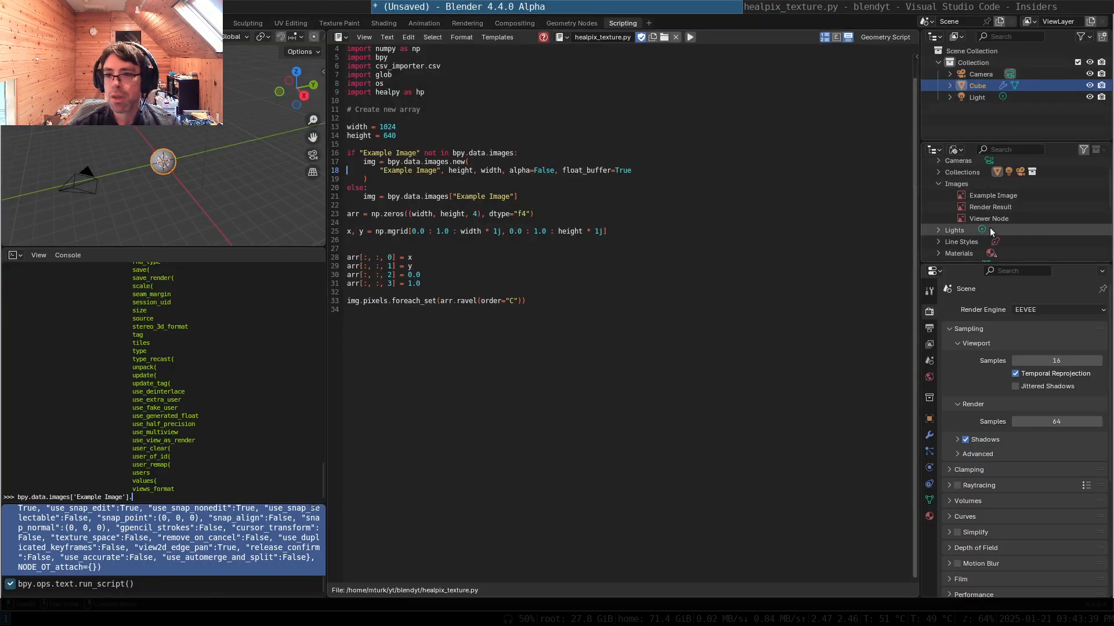
left_click(988, 196)
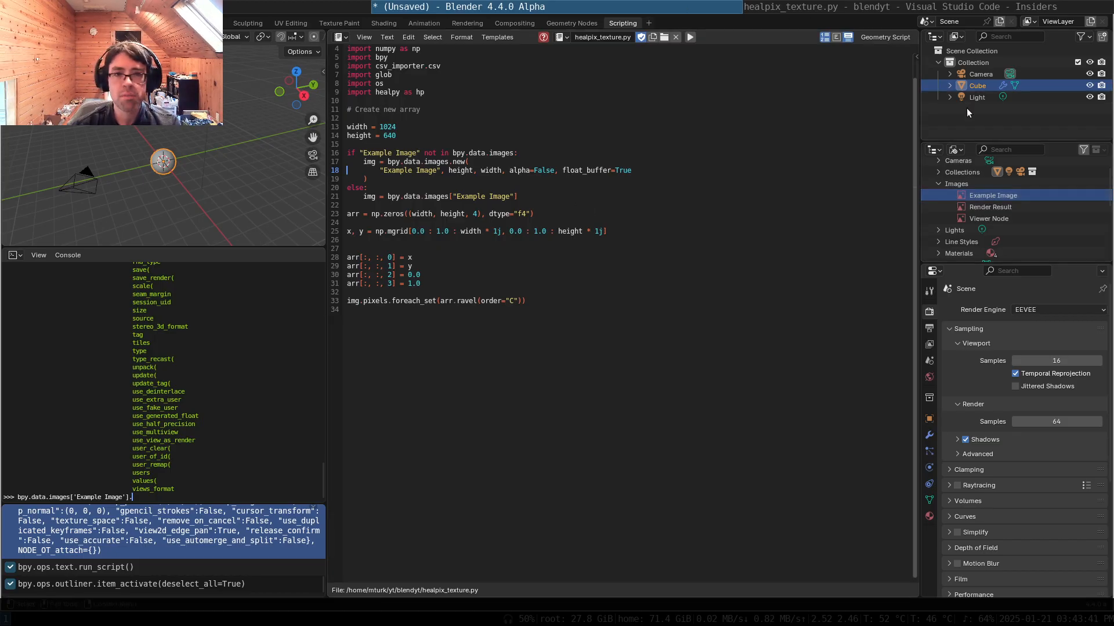
left_click(543, 37)
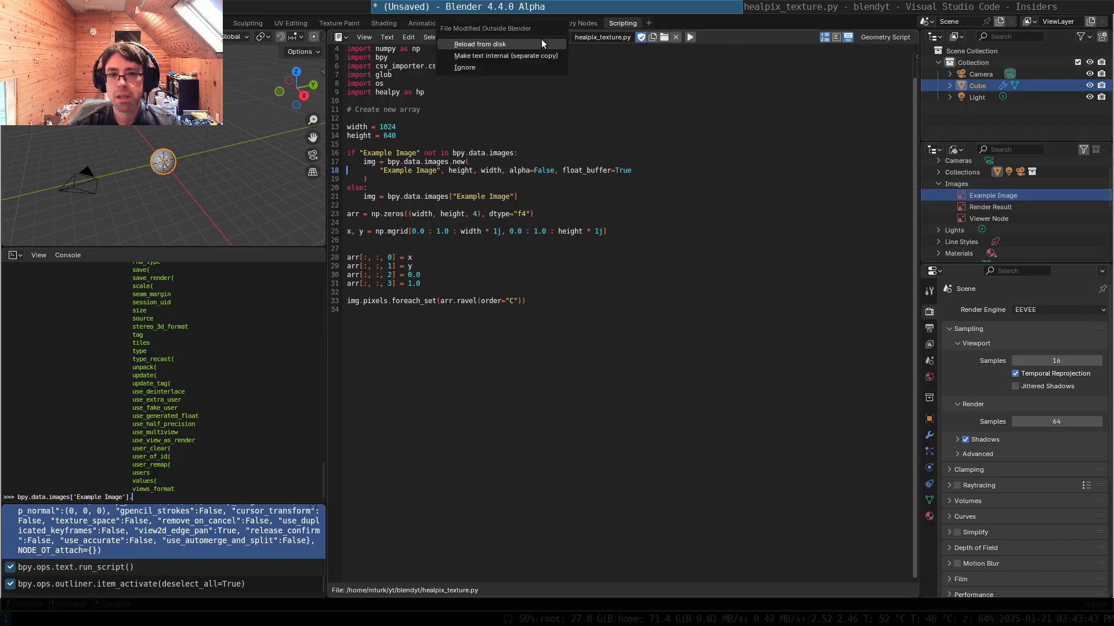
left_click(538, 43)
left_click(682, 36)
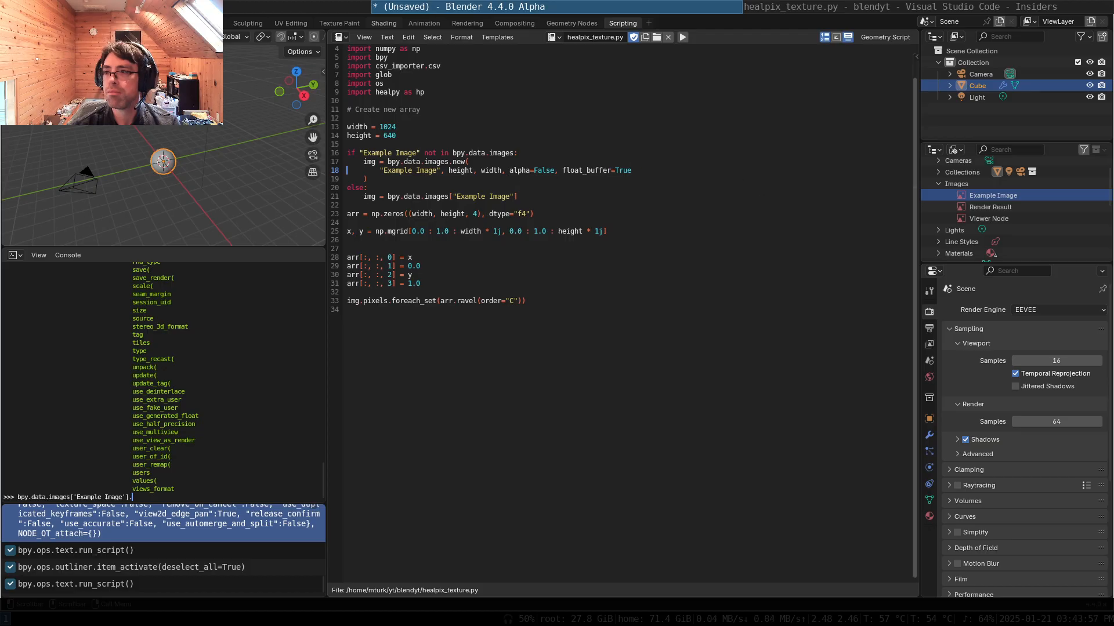
- Open the Shading workspace and check the whole updated Example Image in the image editor
left_click(384, 23)
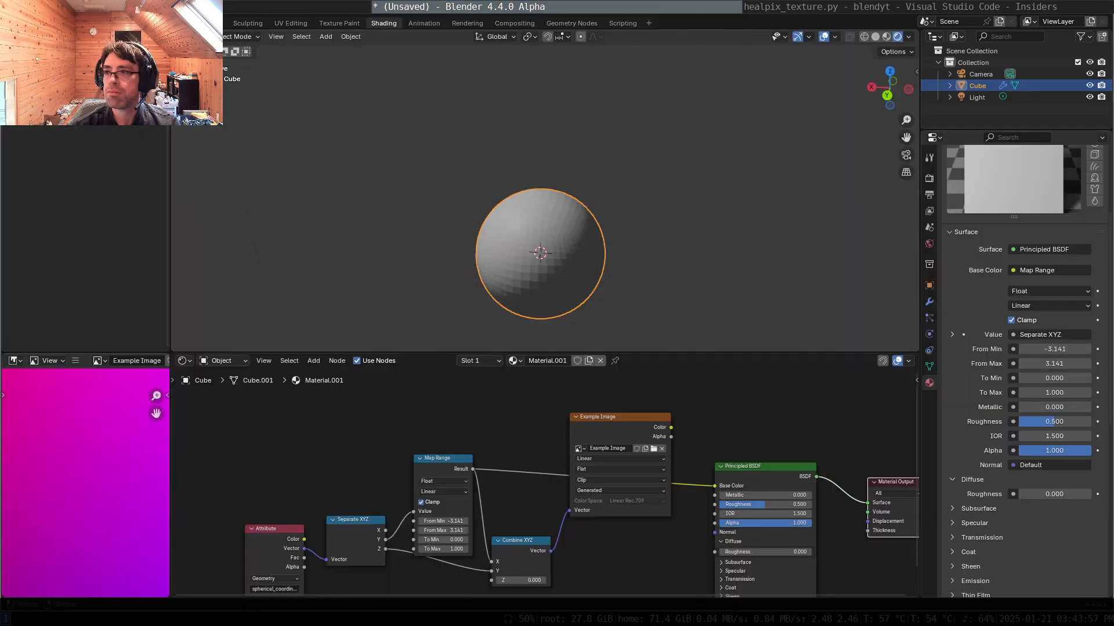
scroll(79, 487, "down", 4)
scroll(79, 487, "up", 2)
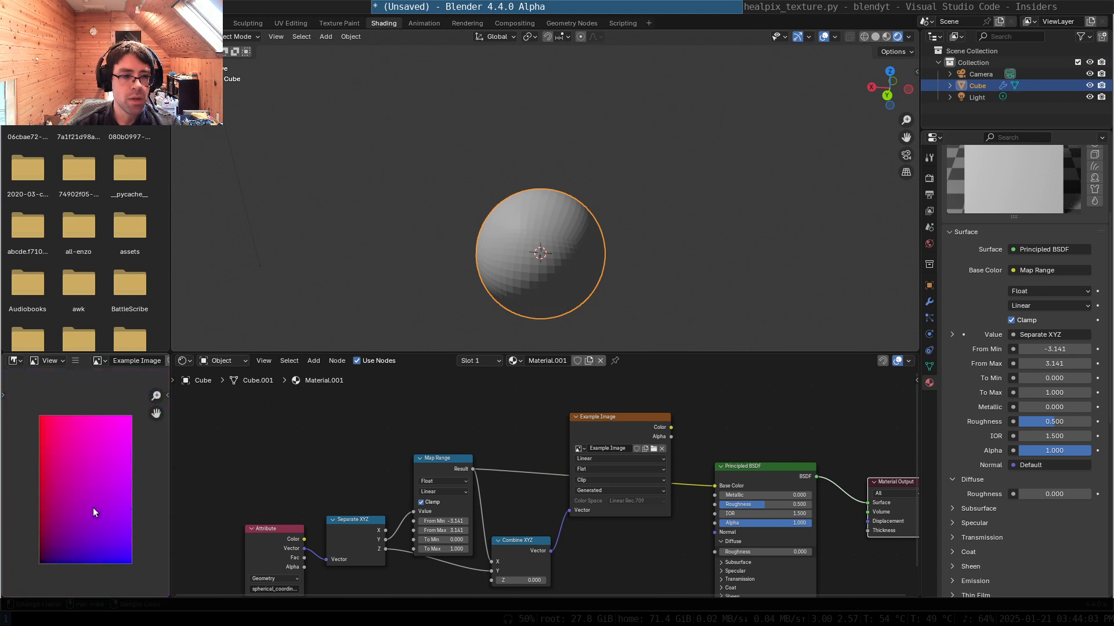
mouse_move(80, 468)
middle_mouse_down()
mouse_move(113, 462)
mouse_move(77, 448)
middle_mouse_up()
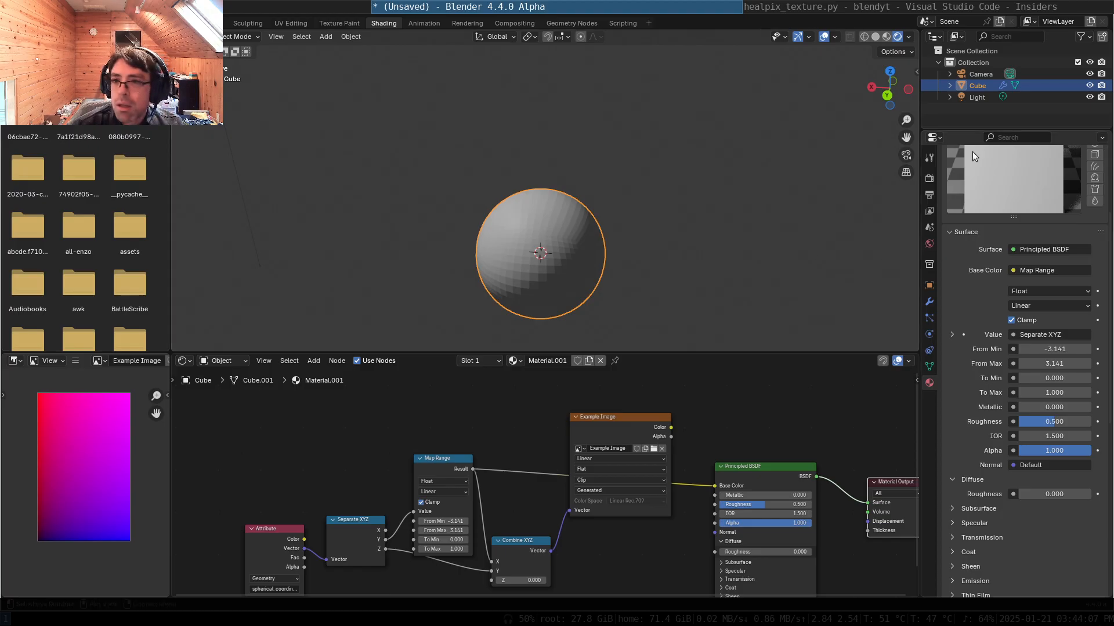
- Expand the Cube in the outliner to show its Cube.001 mesh material and its modifiers
left_click(950, 86)
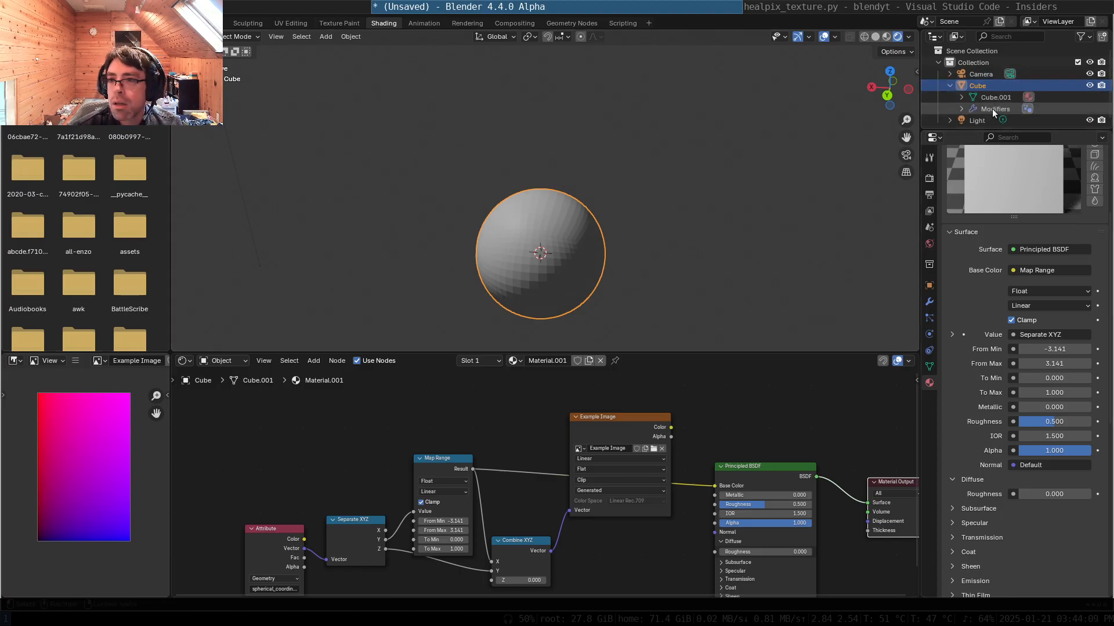
left_click(964, 108)
scroll(1024, 112, "down", 1)
left_click(963, 82)
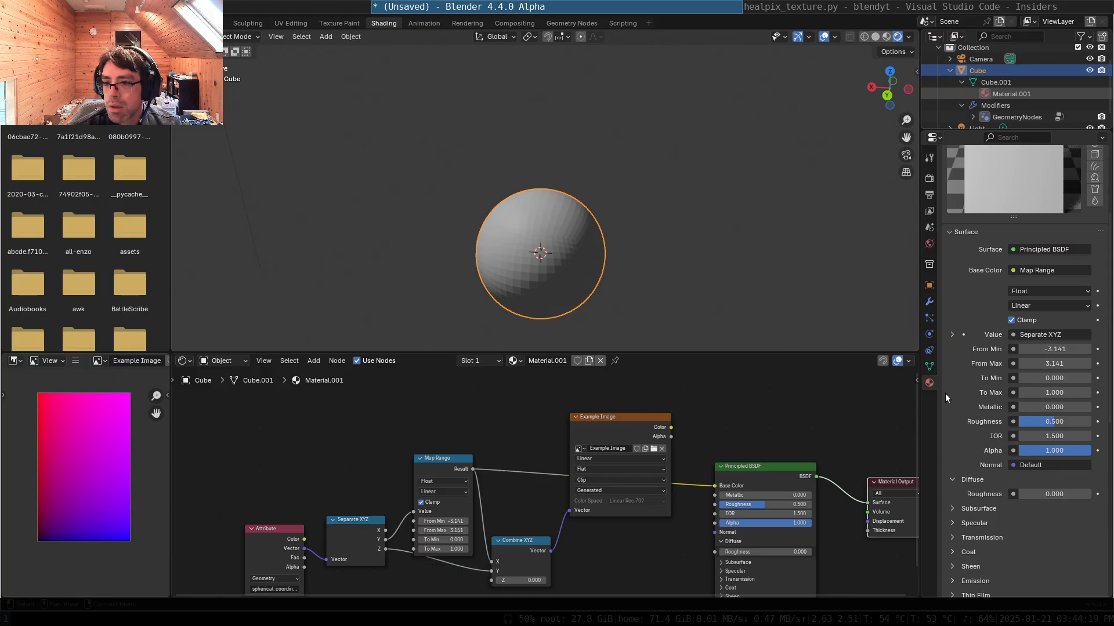
- Review the image-filling script in VS Code, then return to Blender and look around the sphere
left_click(752, 11)
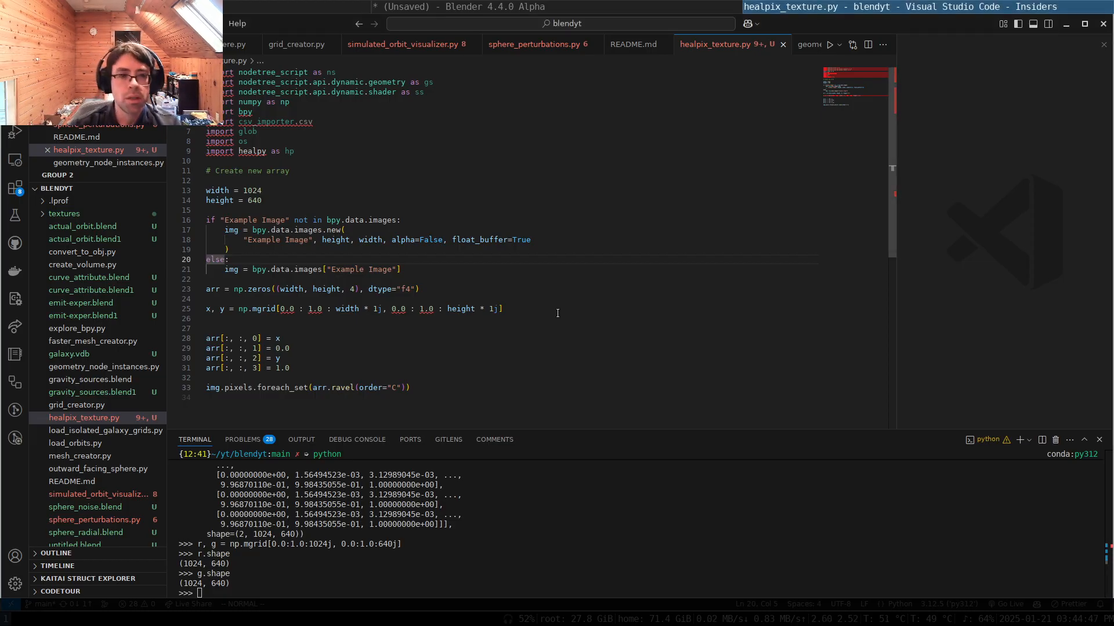
key("j")
key("j")
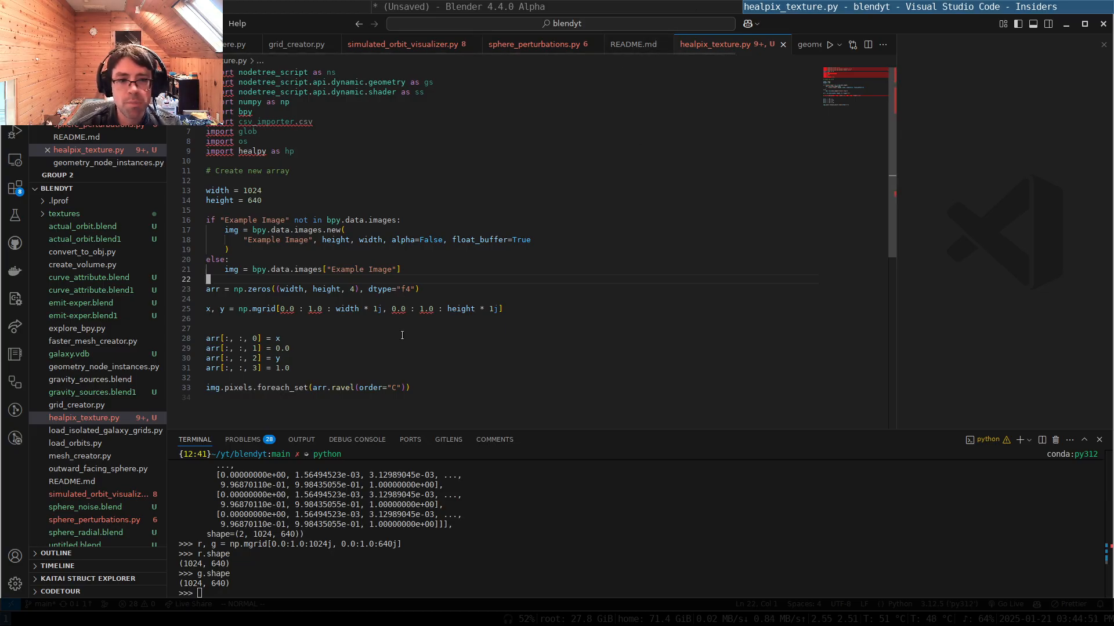
left_click(516, 6)
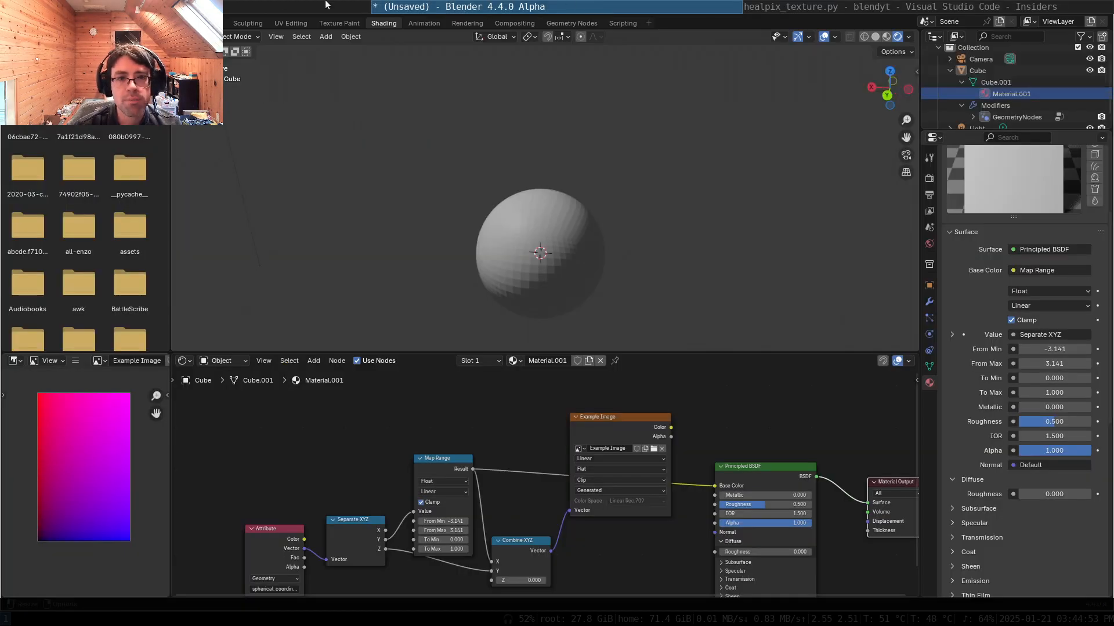
middle_click_drag(507, 294, 542, 284)
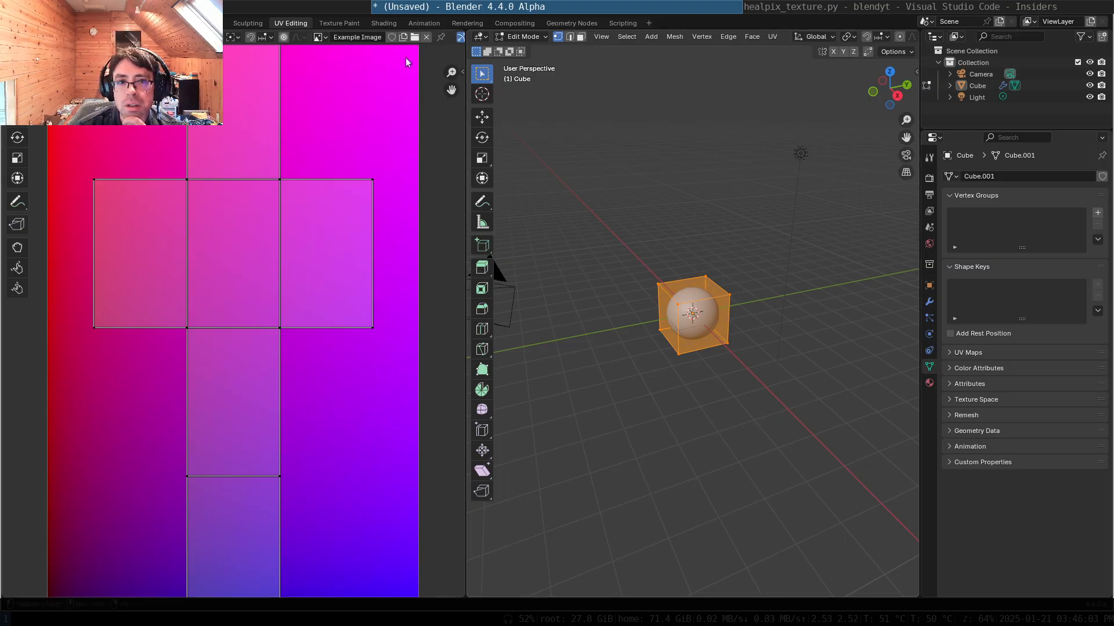
- Check the sphere in the Texture Paint and Sculpting workspaces, then return to the Shading workspace
left_click(339, 23)
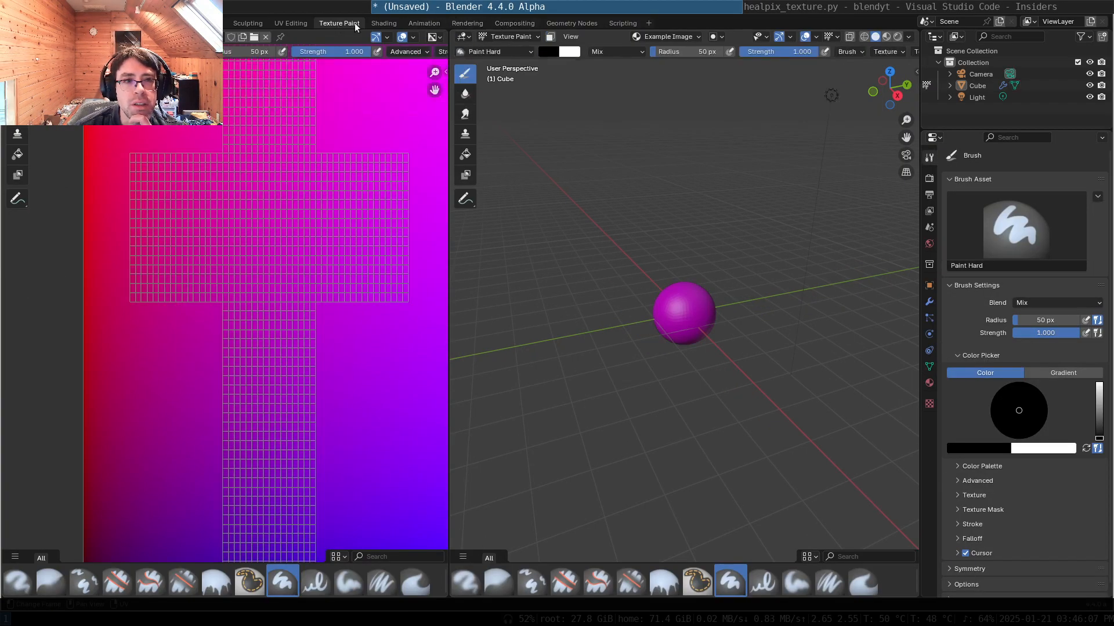
left_click(278, 24)
left_click(235, 25)
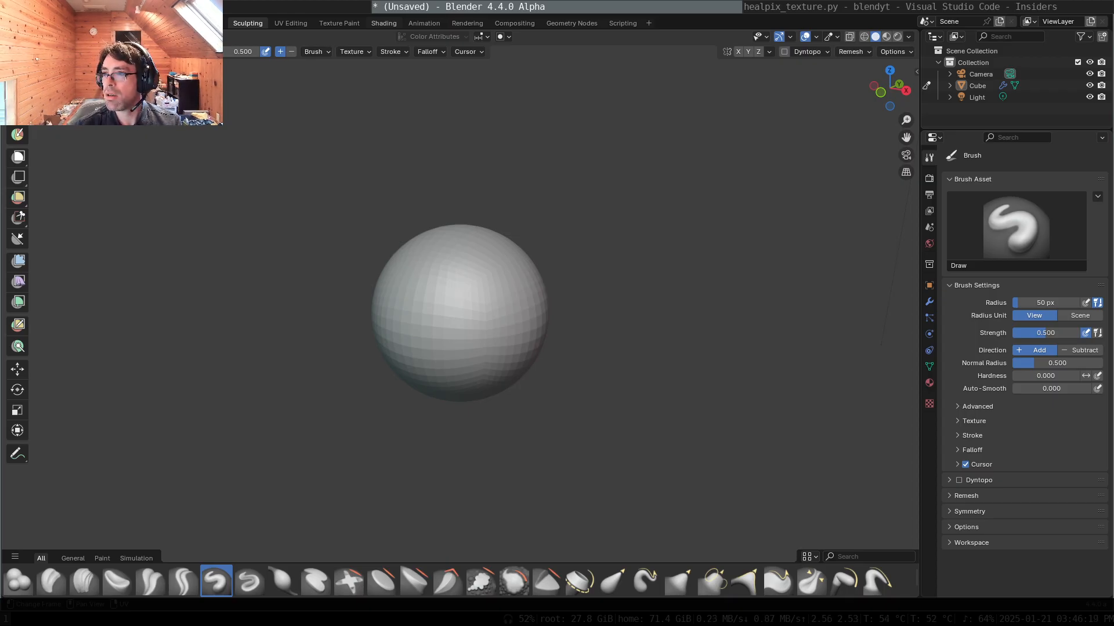
left_click(383, 23)
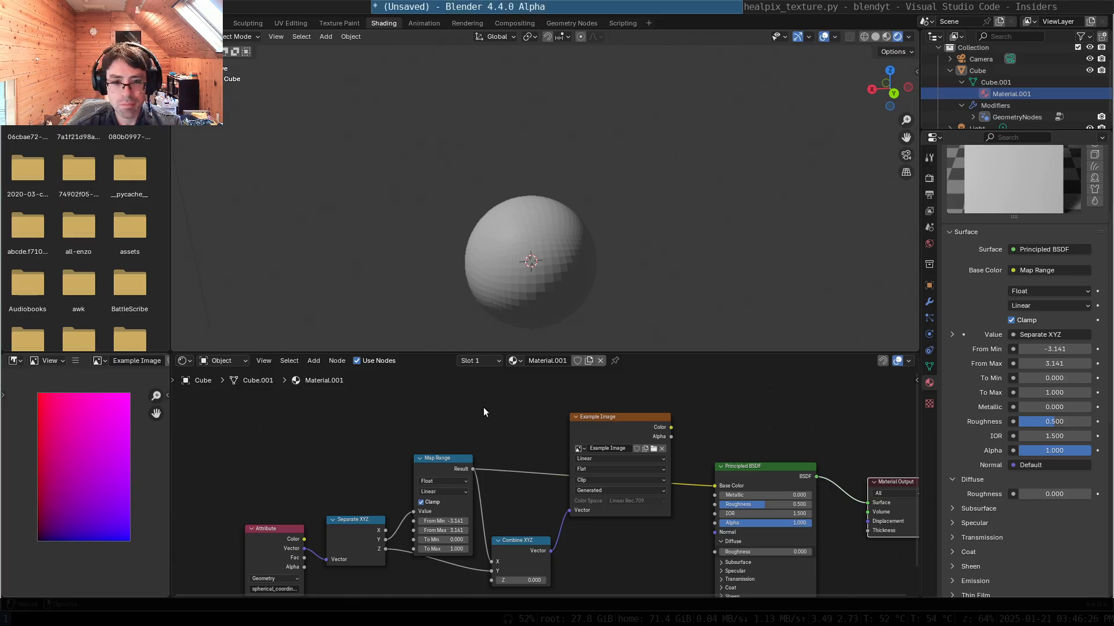
key("shift+a")
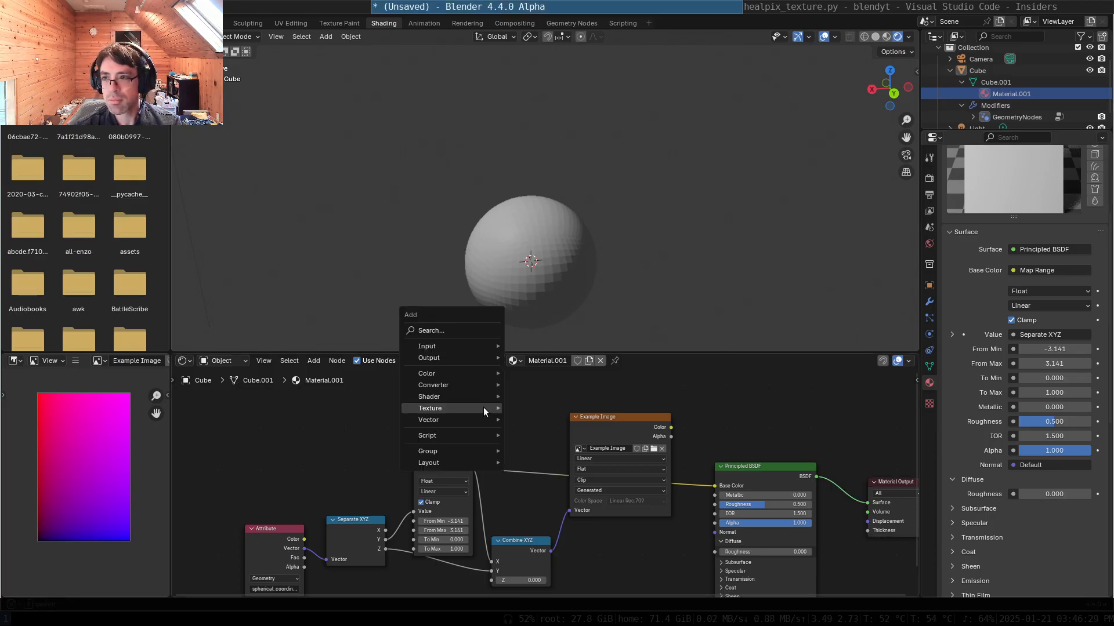
type("image")
key("Return")
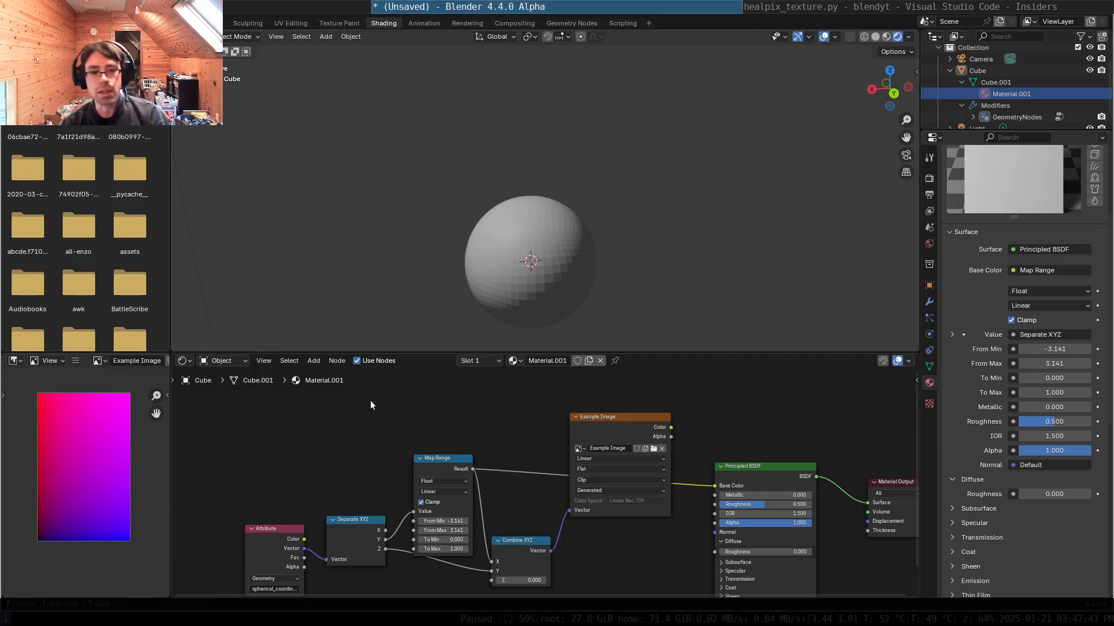
middle_click_drag(335, 457, 308, 374)
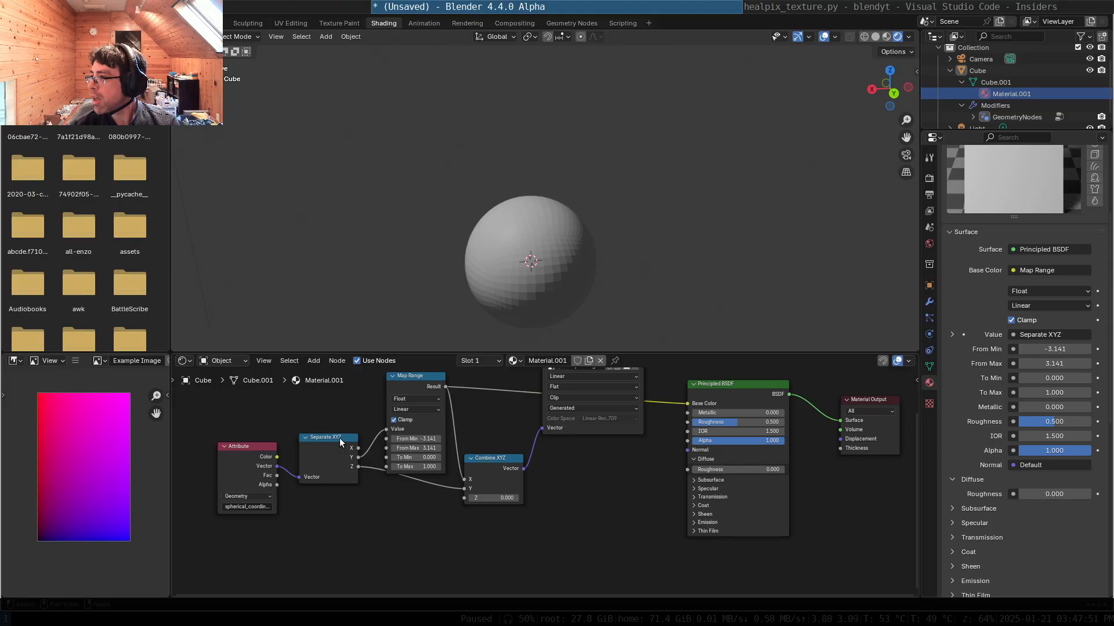
key("ctrl+z")
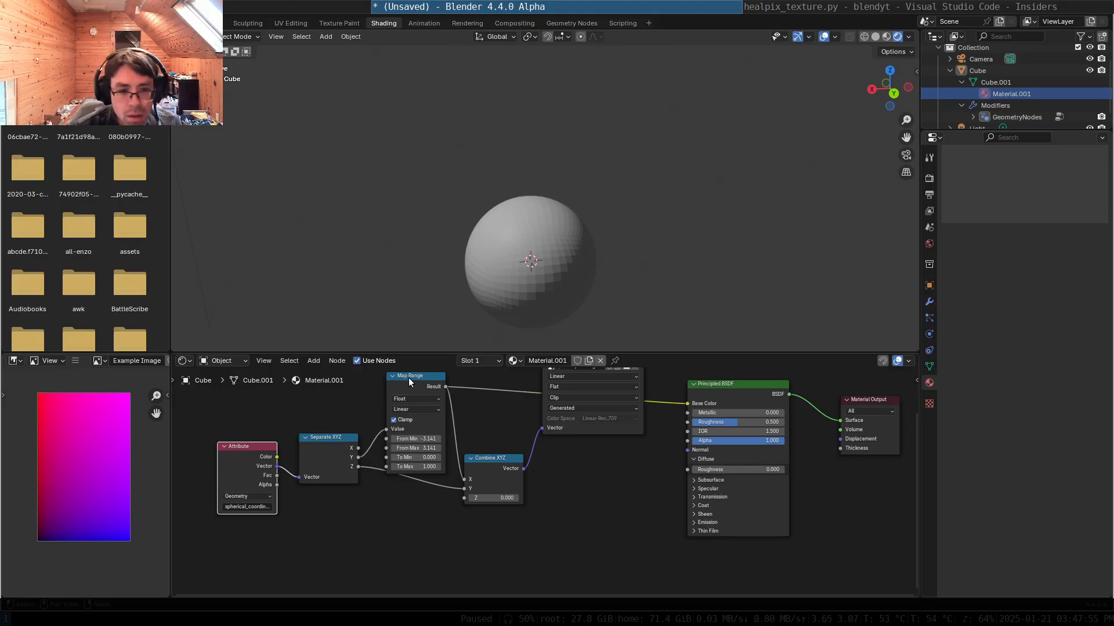
- Show the sphere in Material Preview shading and inspect its material from another side
left_click(326, 438)
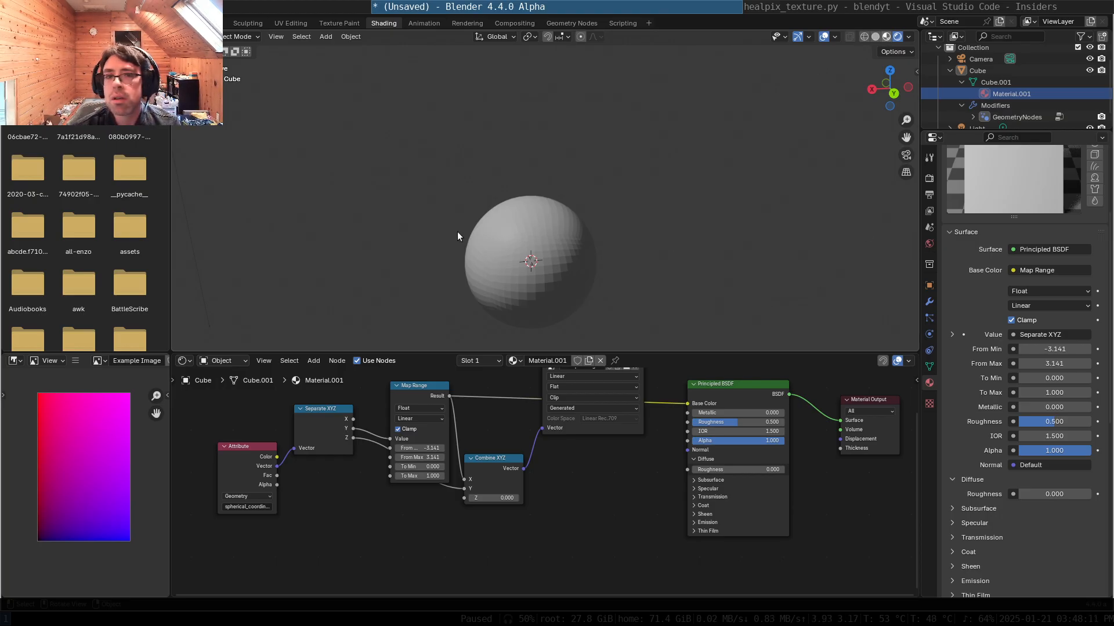
left_click(887, 36)
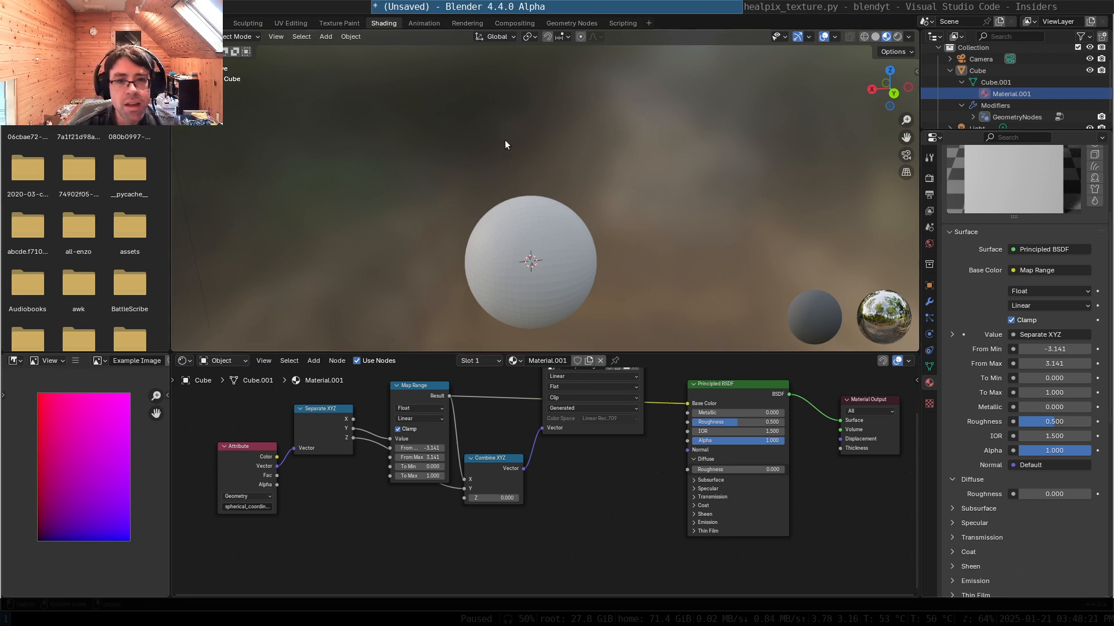
middle_click_drag(627, 313, 426, 276)
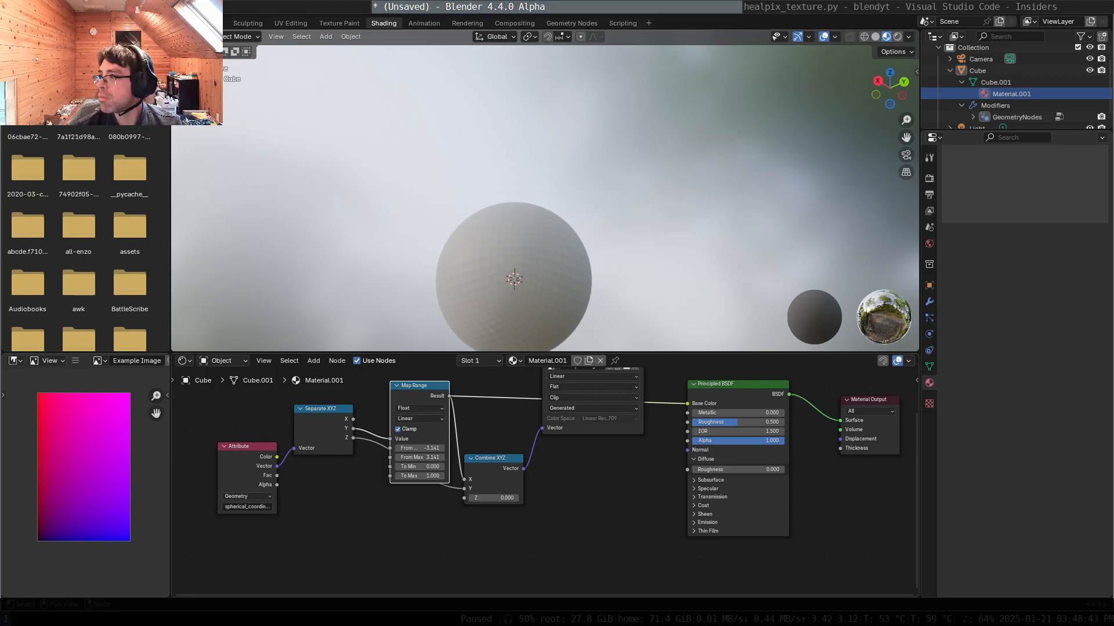
- Delete the Attribute and Combine XYZ nodes, and lower the Example Image node in line with the Principled BSDF
left_click_drag(244, 446, 231, 416)
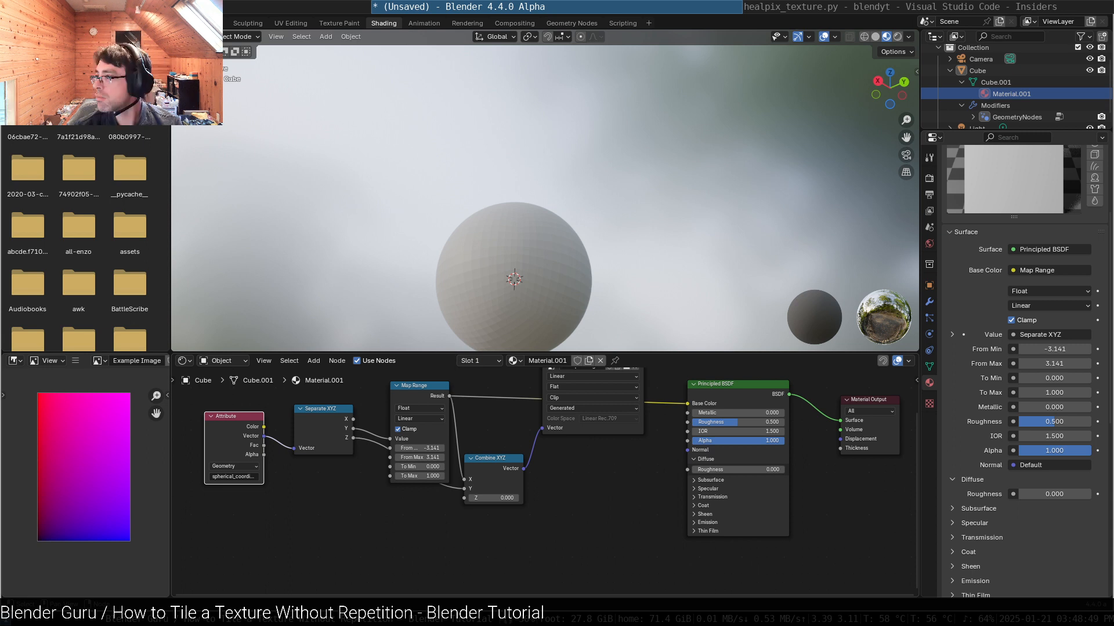
key("x")
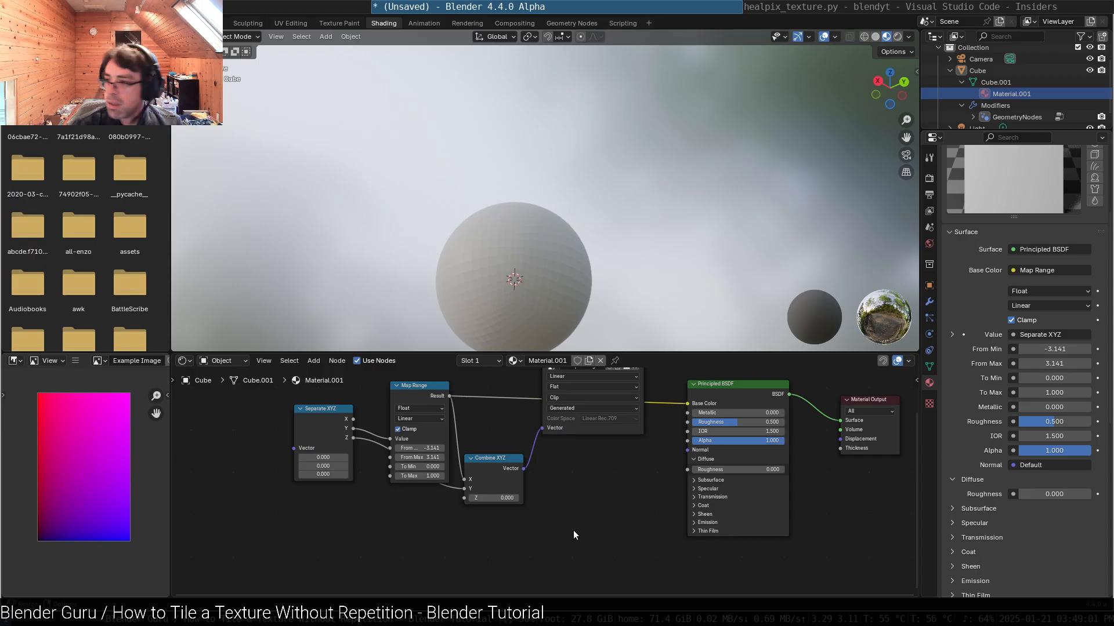
middle_click_drag(613, 445, 579, 484)
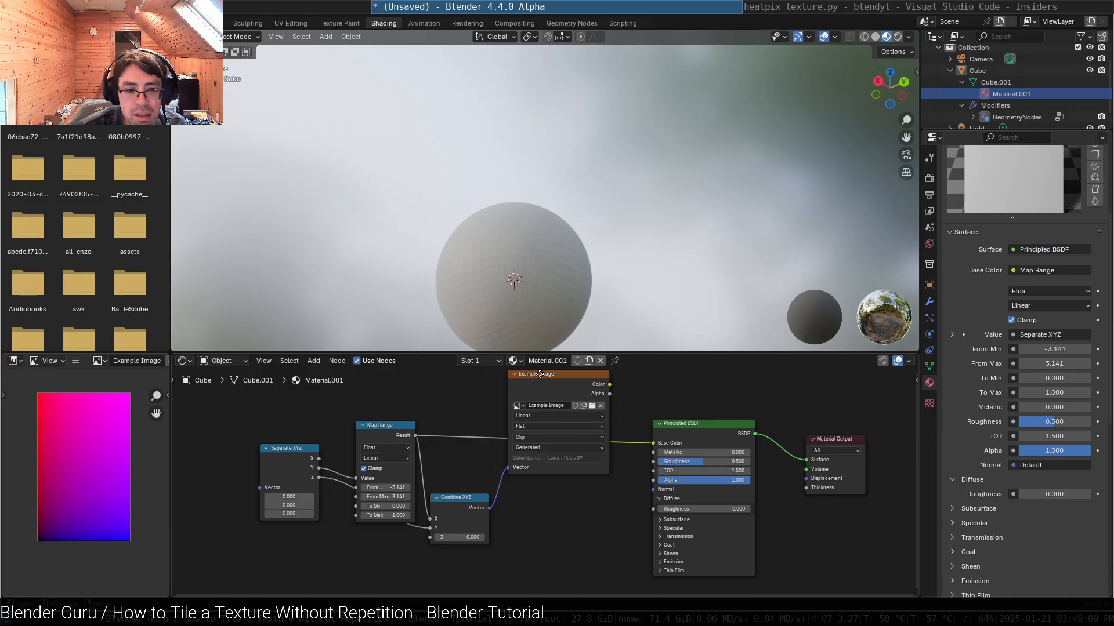
left_click_drag(580, 373, 579, 430)
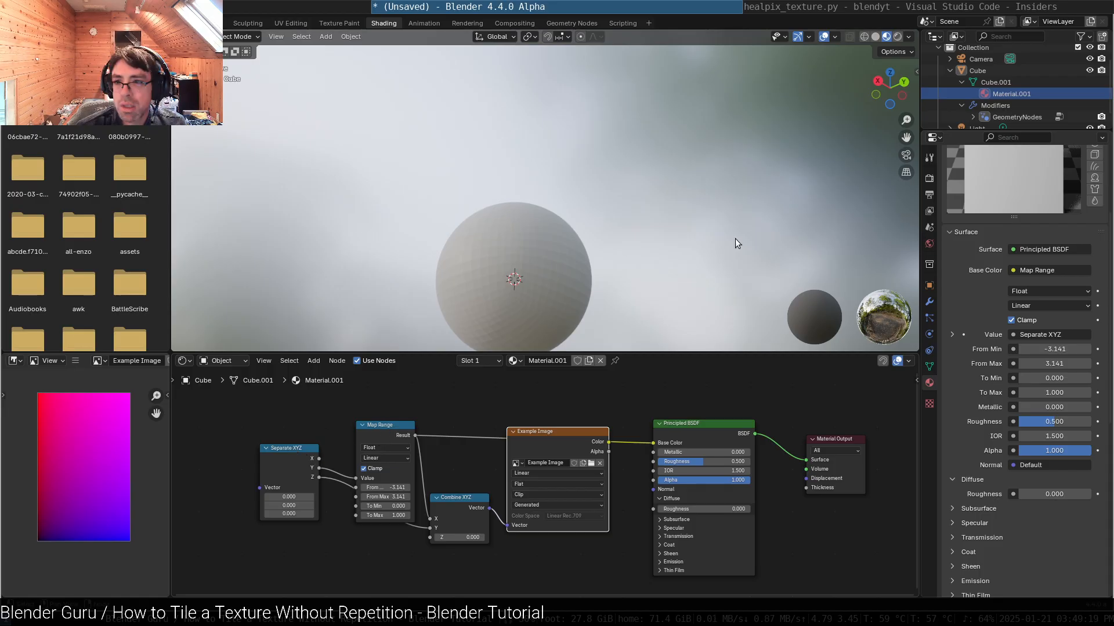
left_click(459, 498)
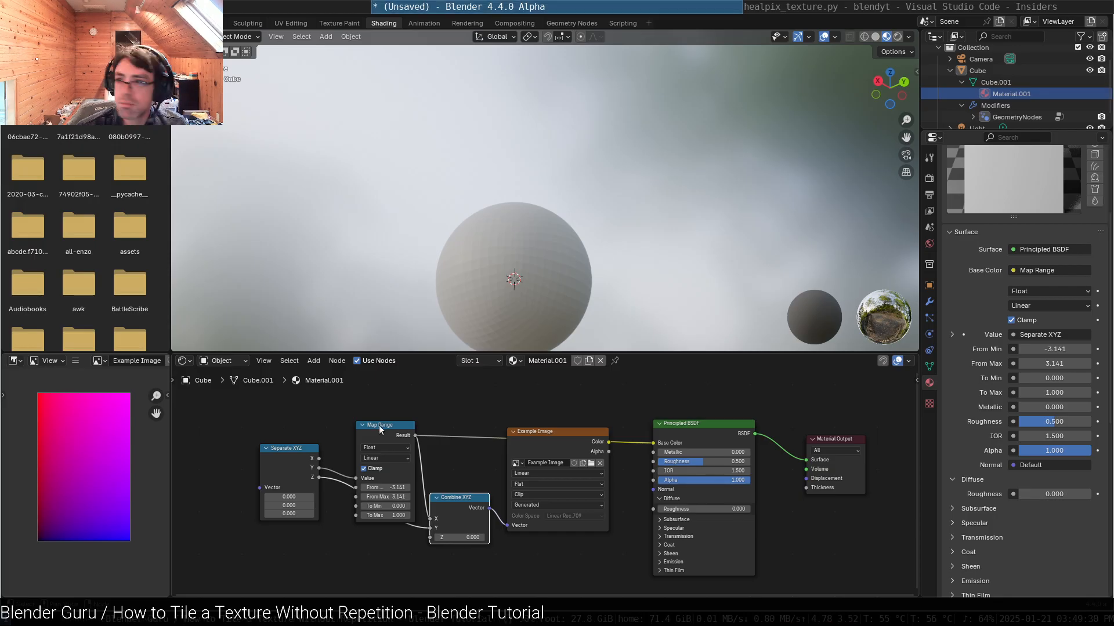
key("x")
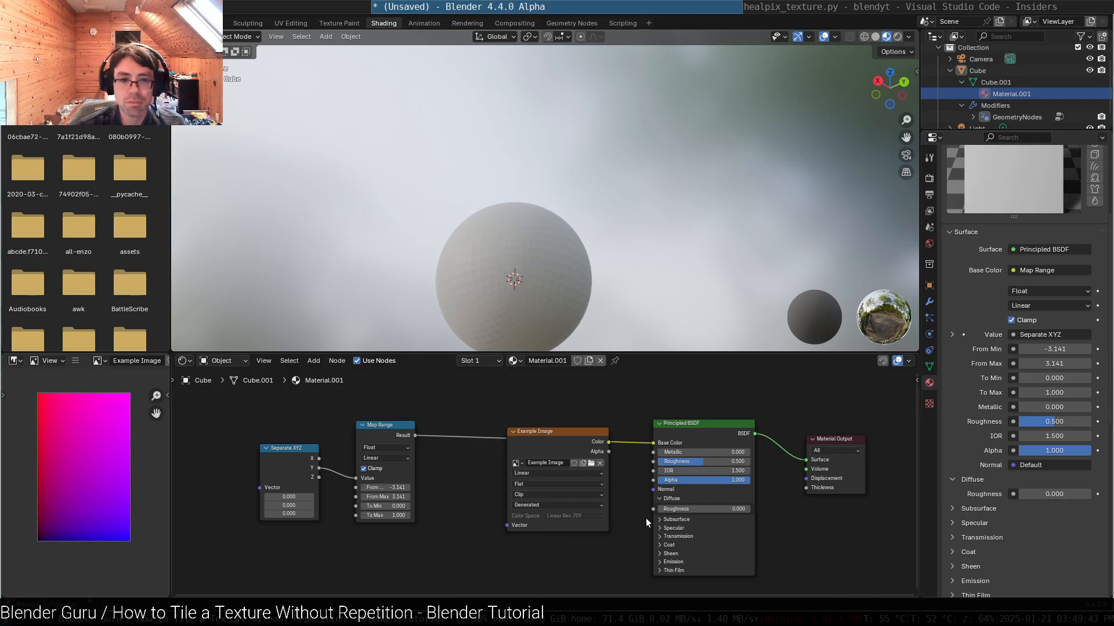
- Delete the Map Range node that feeds the Principled BSDF's Base Color
mouse_move(461, 416)
middle_mouse_down()
mouse_move(499, 417)
mouse_move(457, 413)
mouse_move(456, 427)
middle_mouse_up()
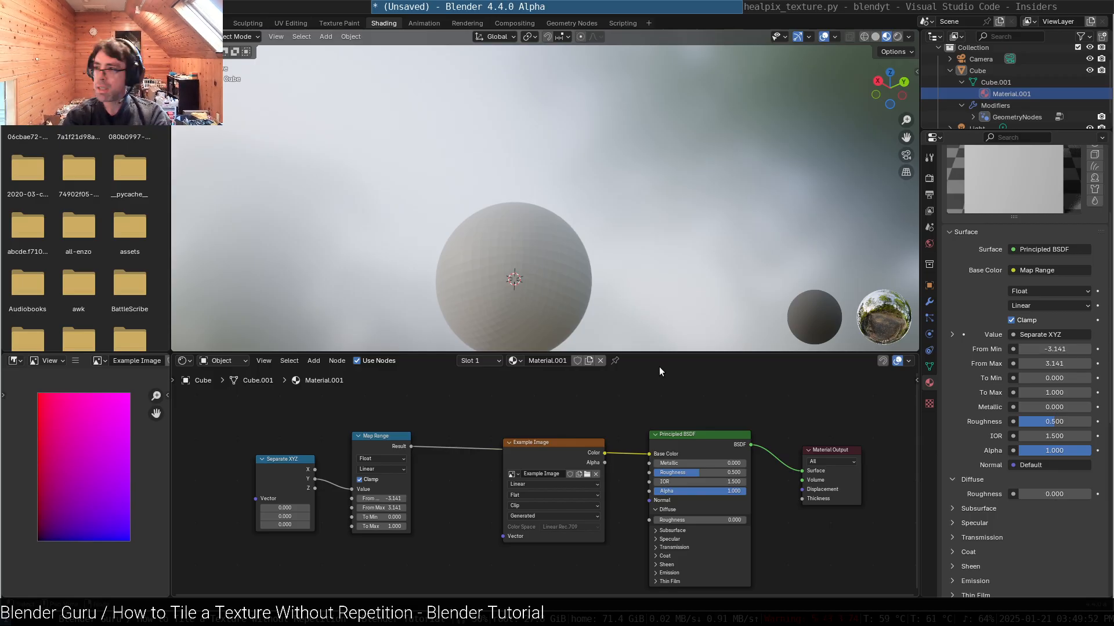
key("ctrl+z")
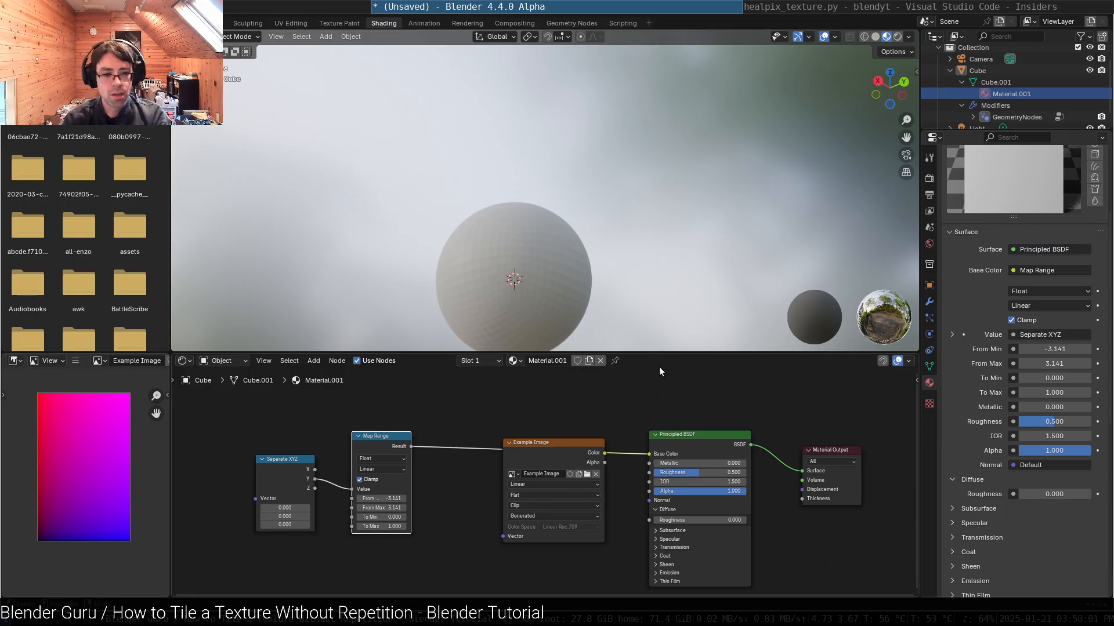
left_click_drag(385, 438, 399, 437)
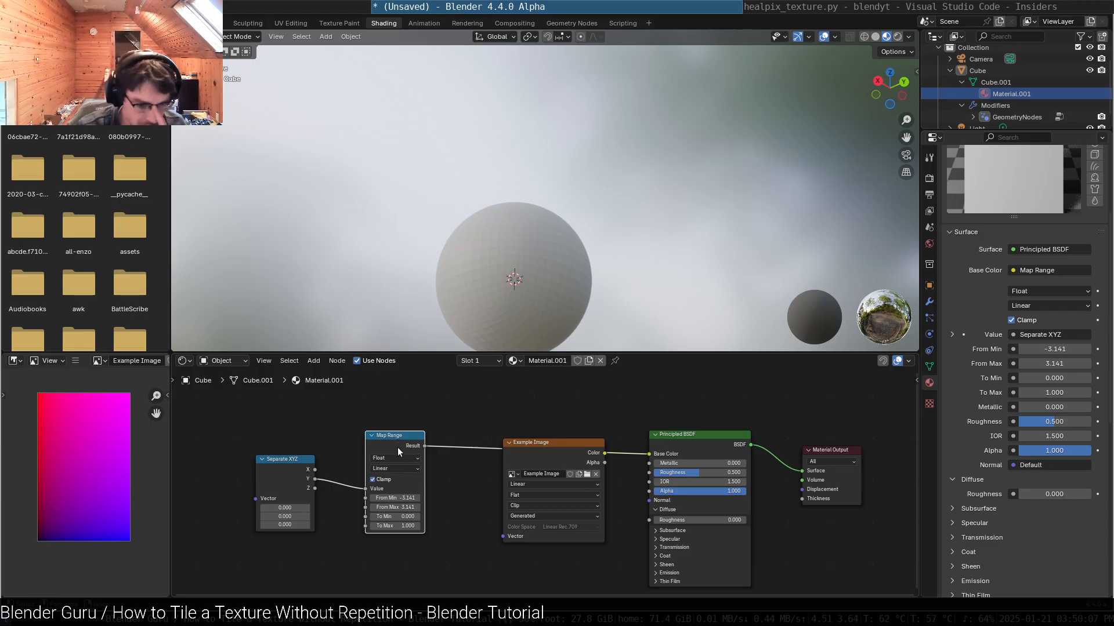
key("x")
right_click(463, 402)
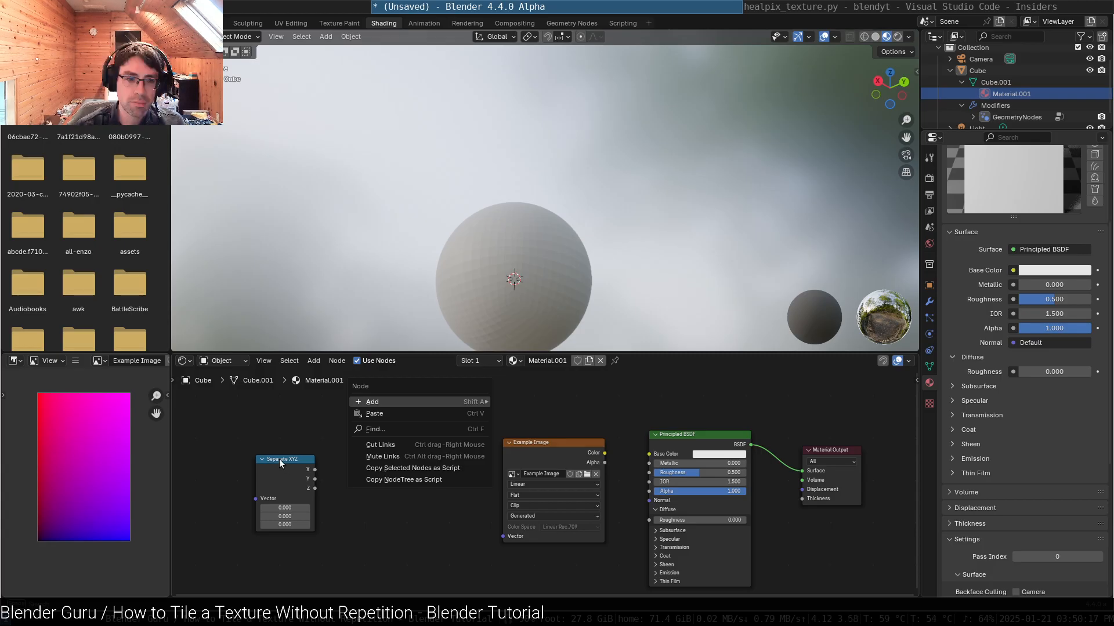
key("Escape")
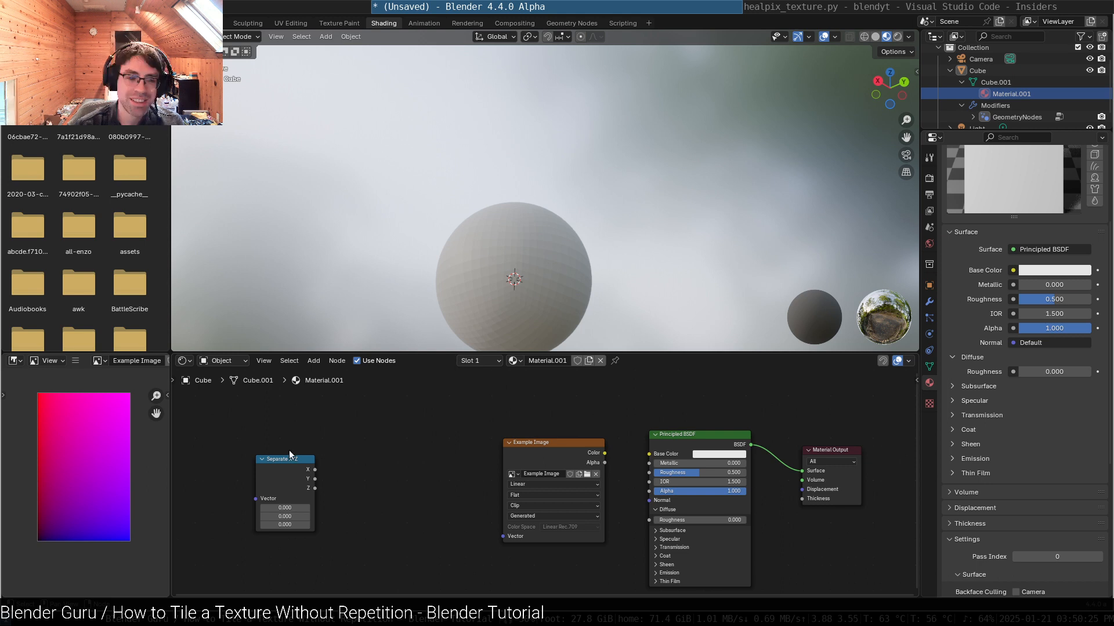
- Delete the leftover Separate XYZ node from Material.001
left_click(275, 469)
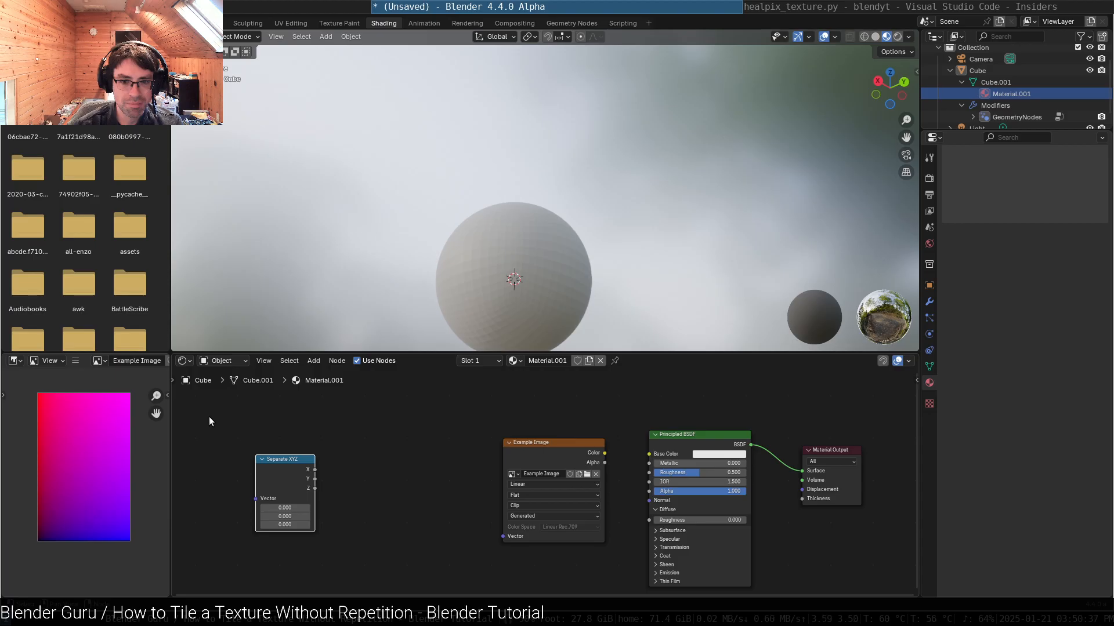
left_click(733, 434)
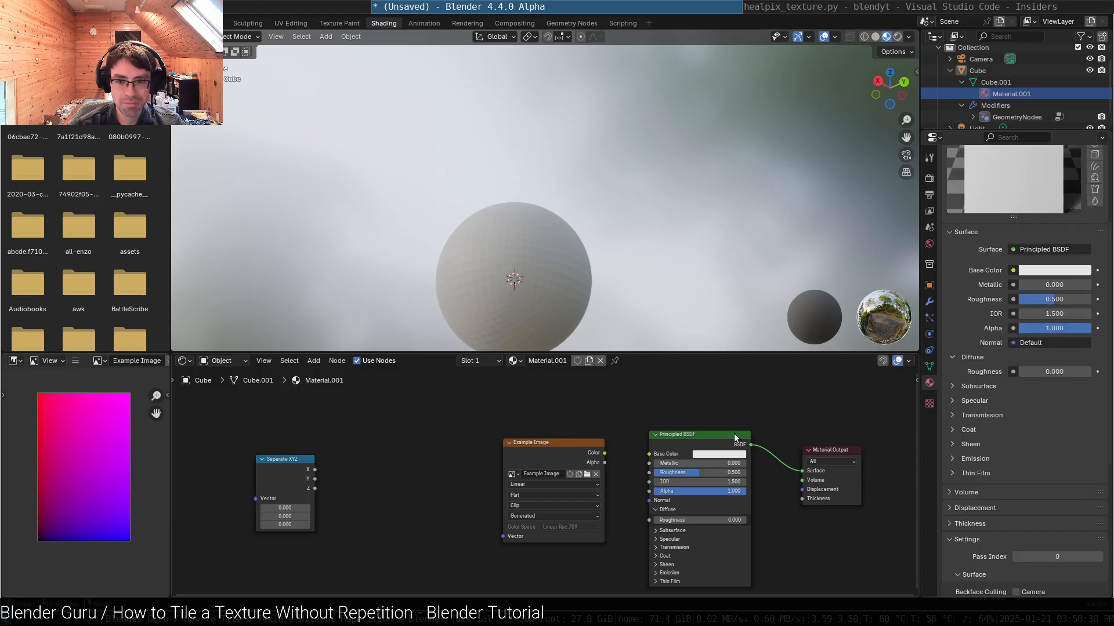
left_click(296, 458)
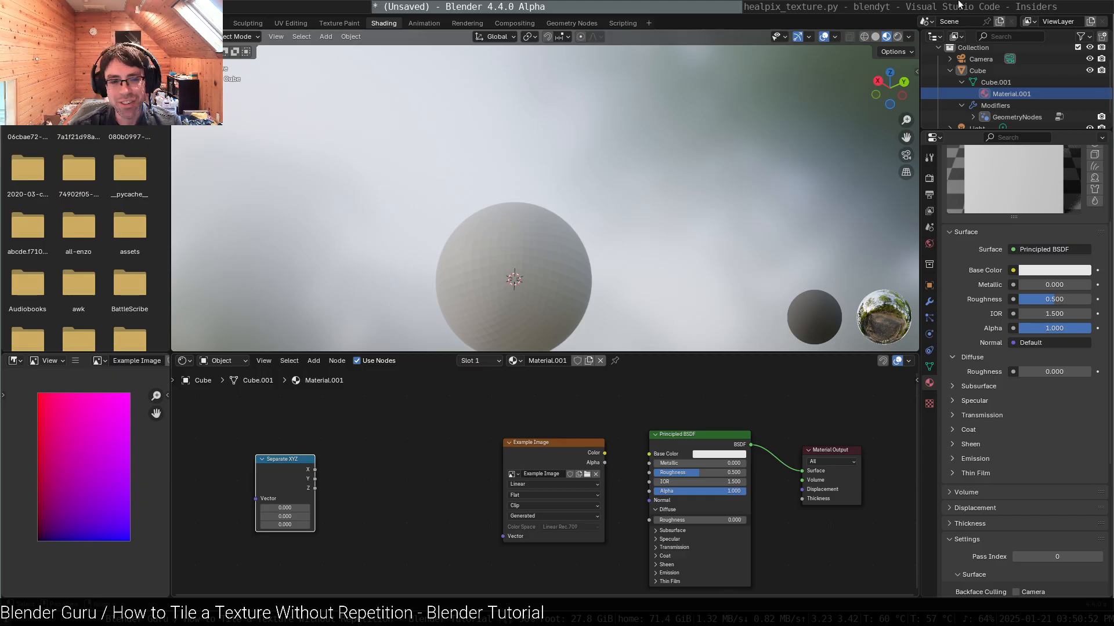
left_click(722, 5)
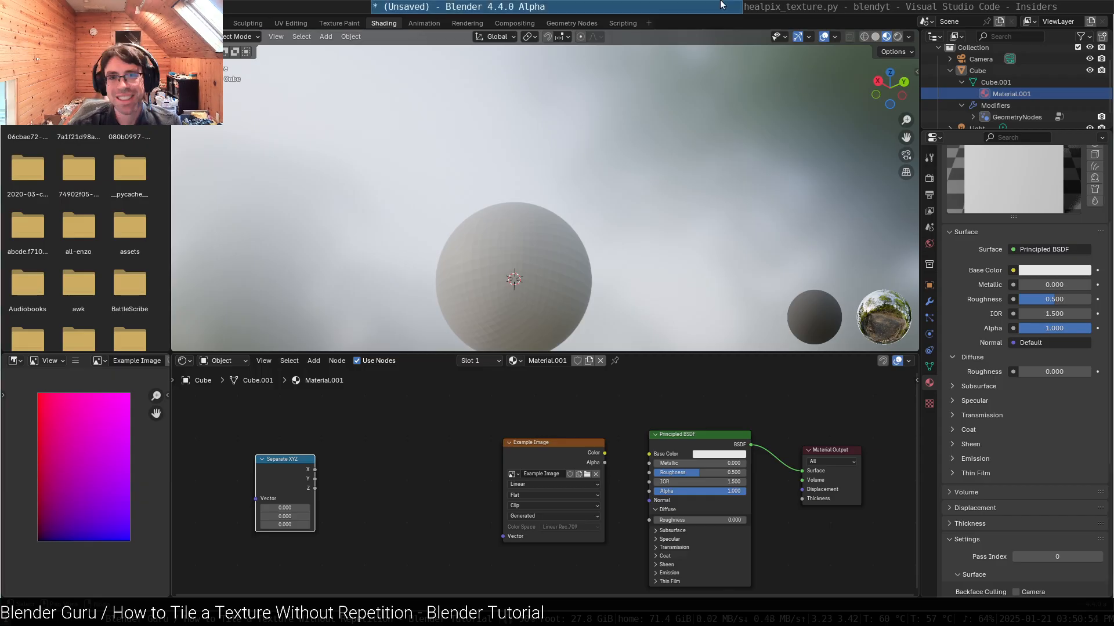
key("x")
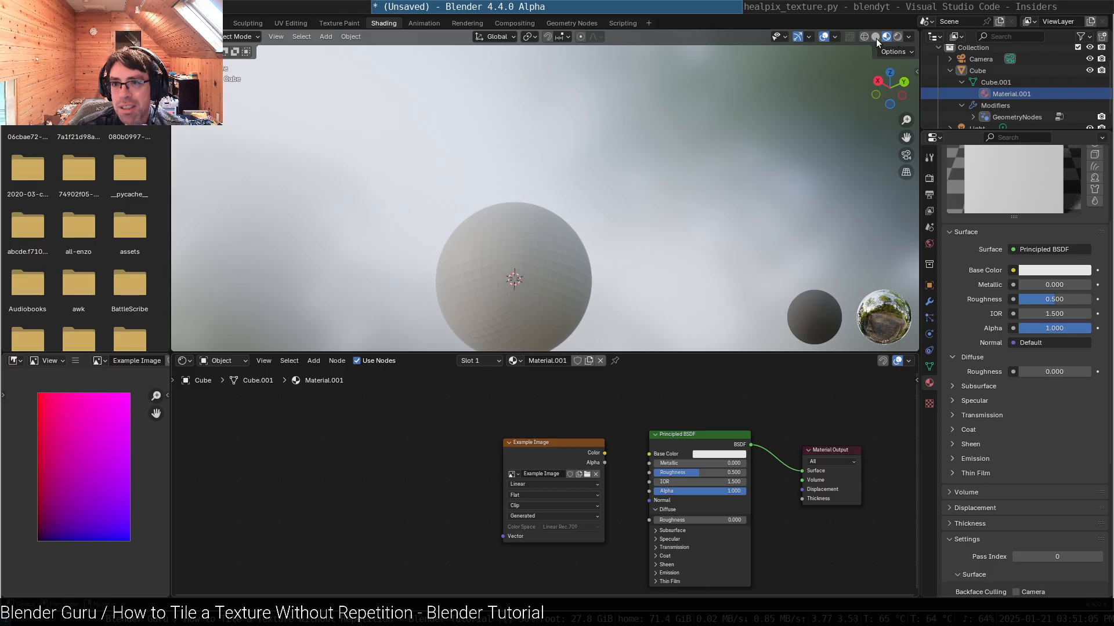
- Switch the viewport to Solid shading and move the Example Image node farther from the Principled BSDF
key("ctrl+z")
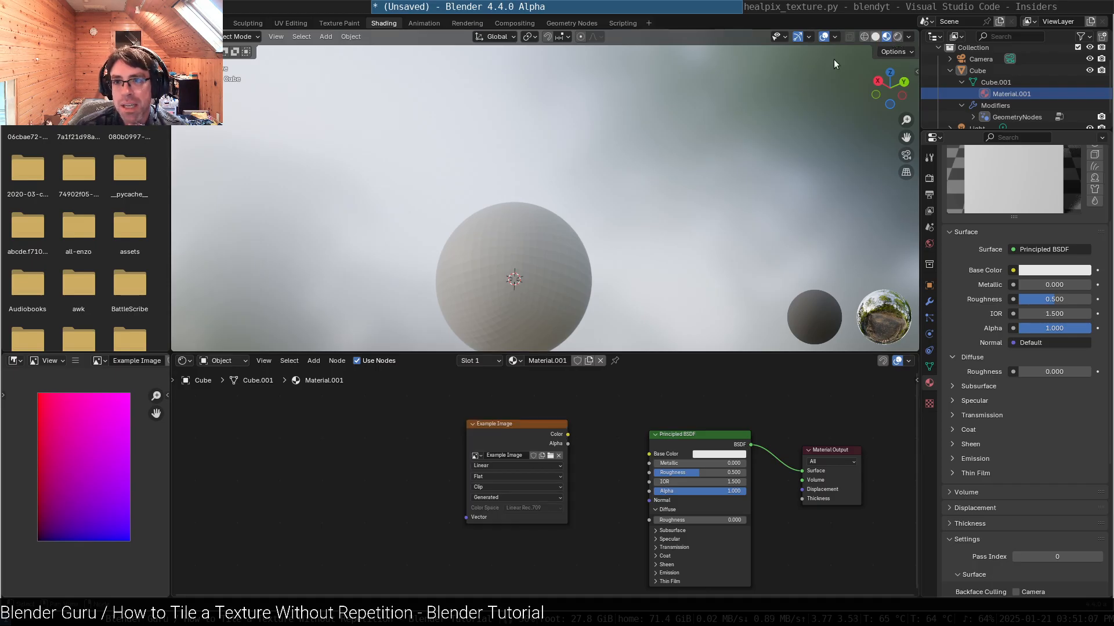
left_click(876, 36)
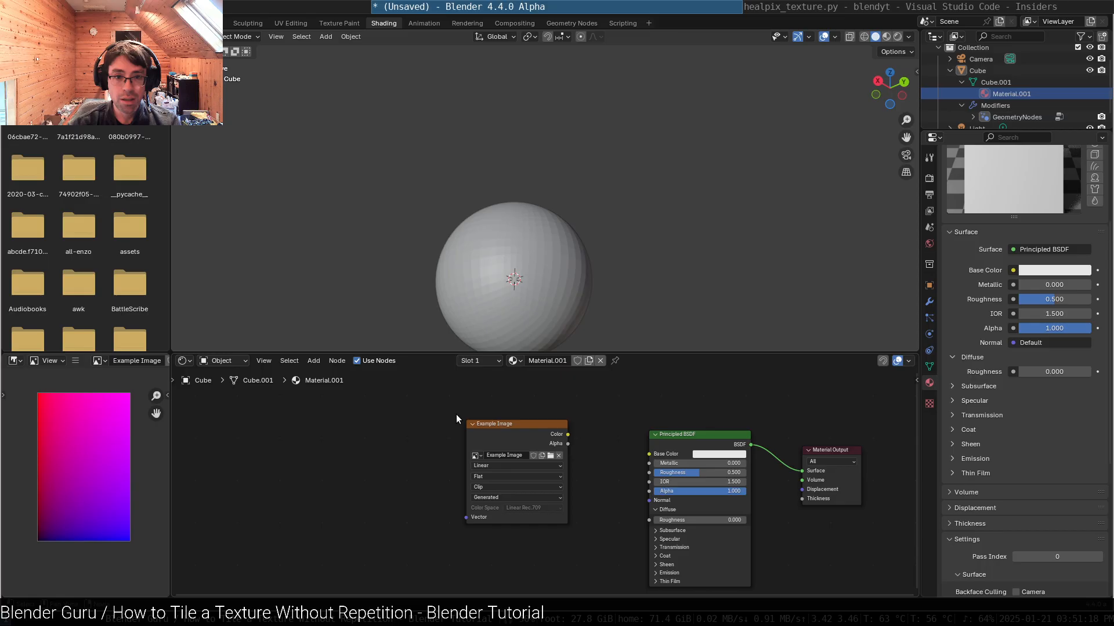
left_click_drag(482, 424, 356, 430)
- Add a Value node ahead of the Example Image node, and move the Example Image closer to the Principled BSDF
key("shift+a")
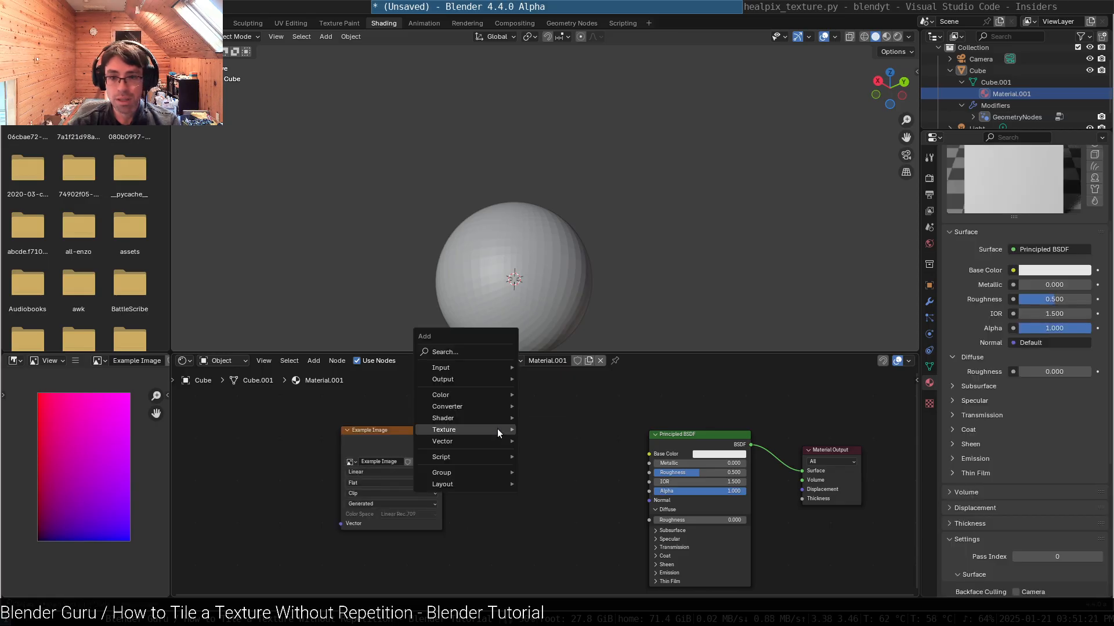
mouse_move(479, 368)
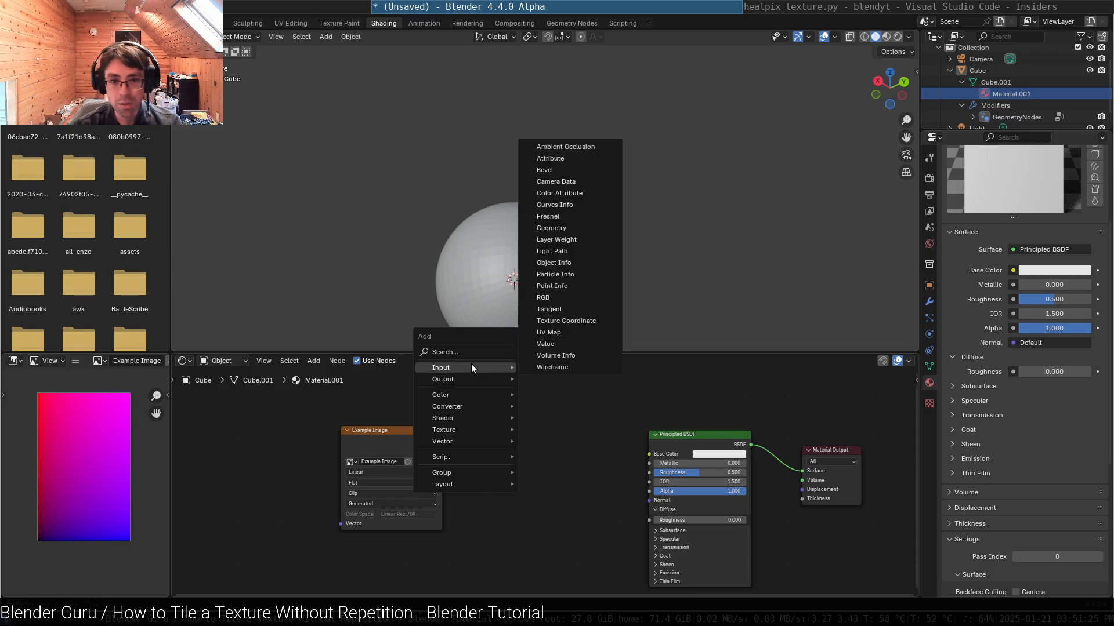
left_click(542, 344)
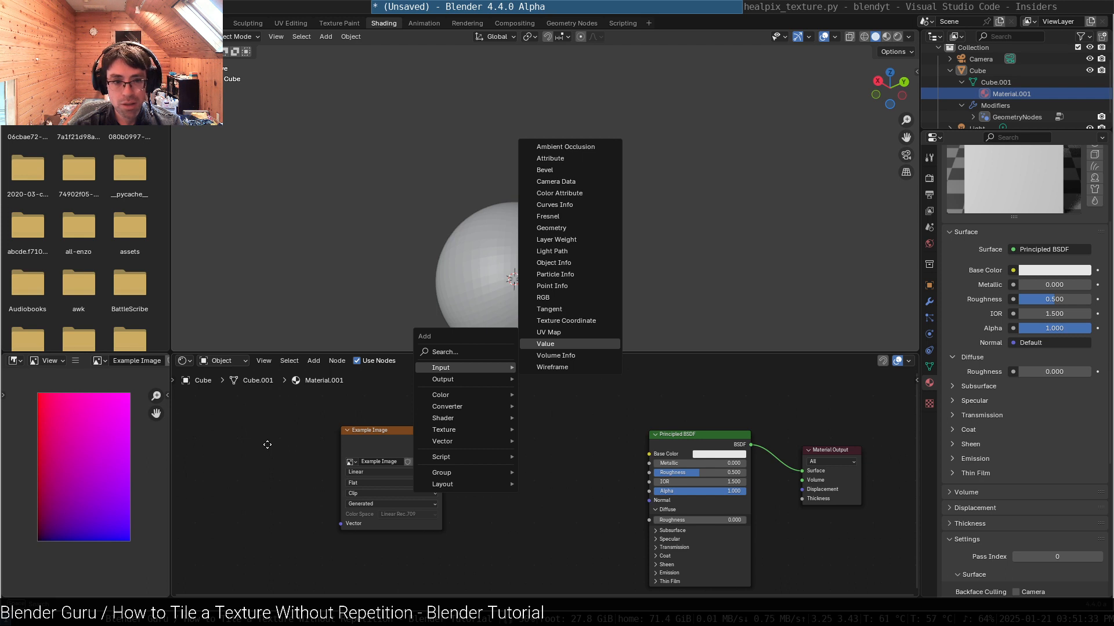
left_click(268, 445)
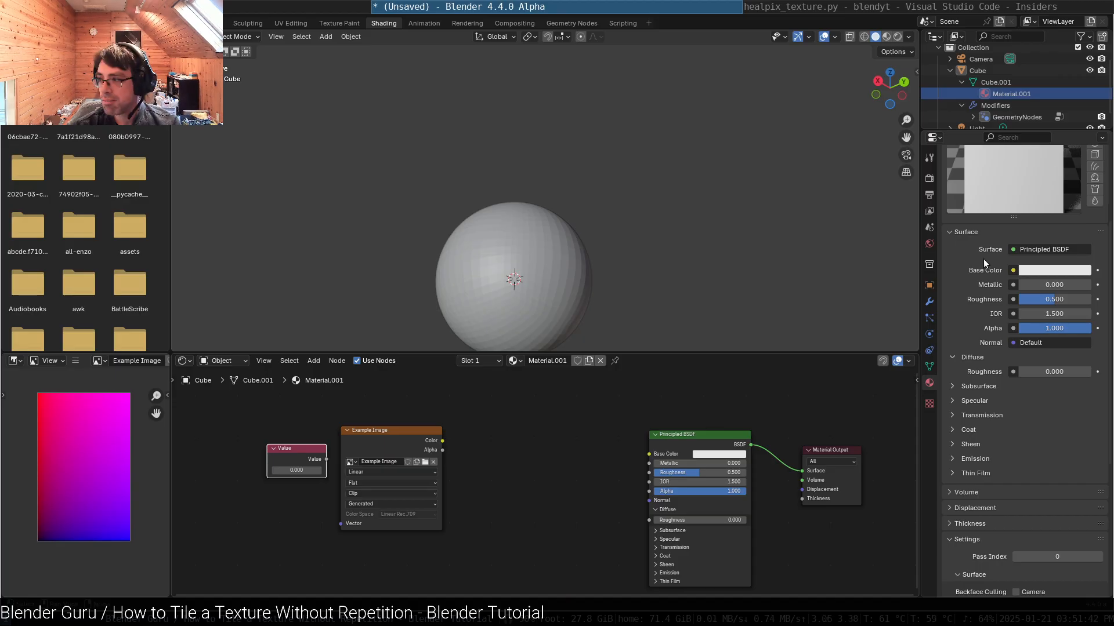
key("ctrl+z")
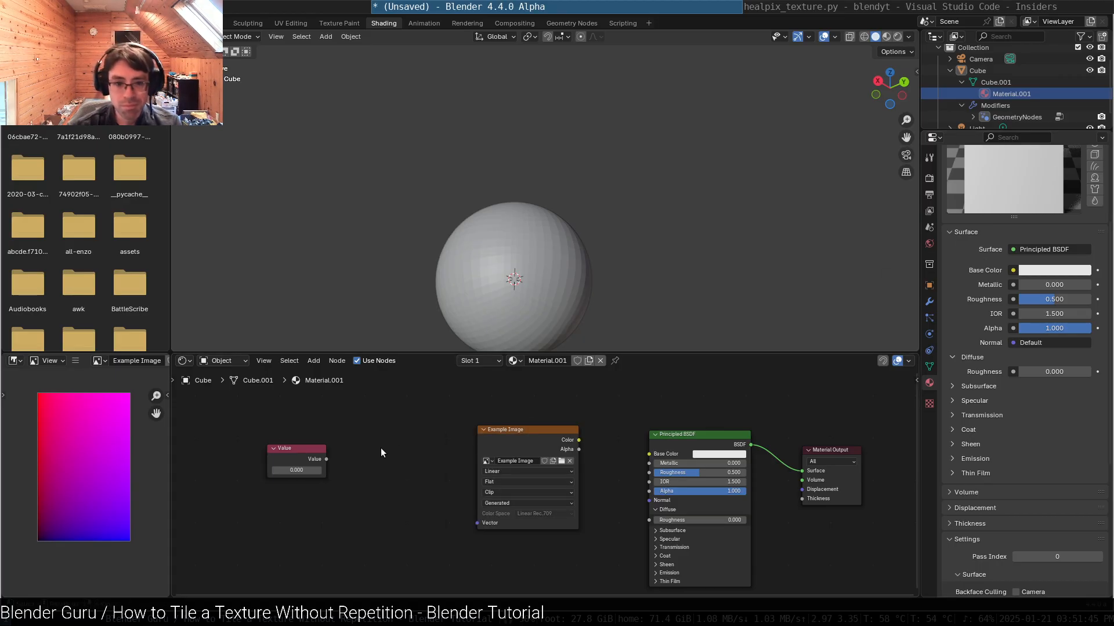
- Add a Combine XYZ node between the Value and Example Image nodes
key("shift+a")
mouse_move(349, 457)
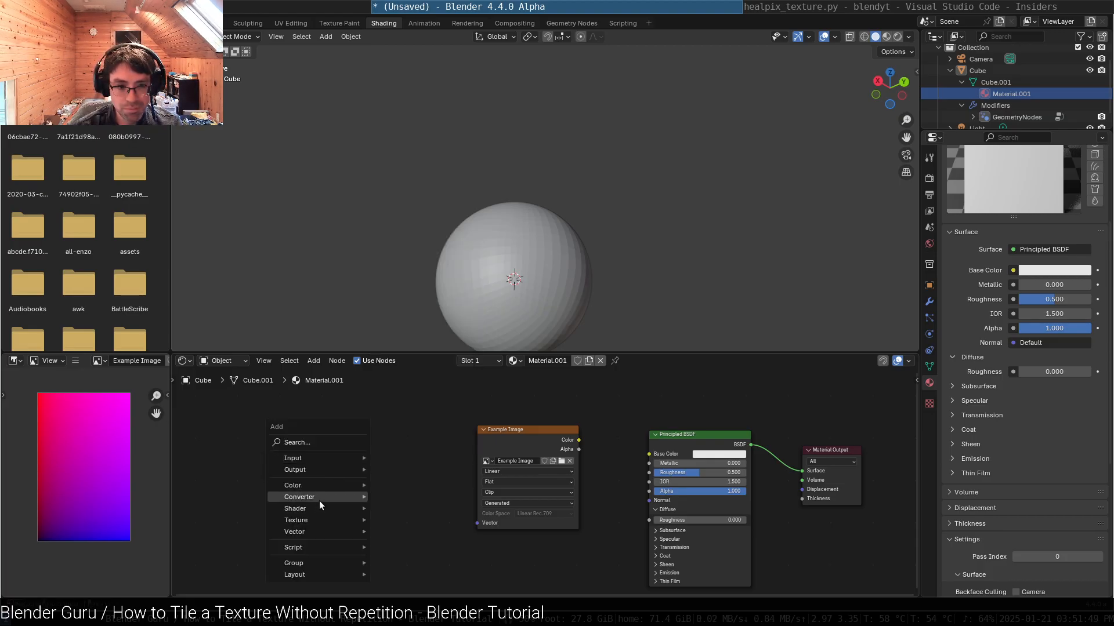
mouse_move(328, 497)
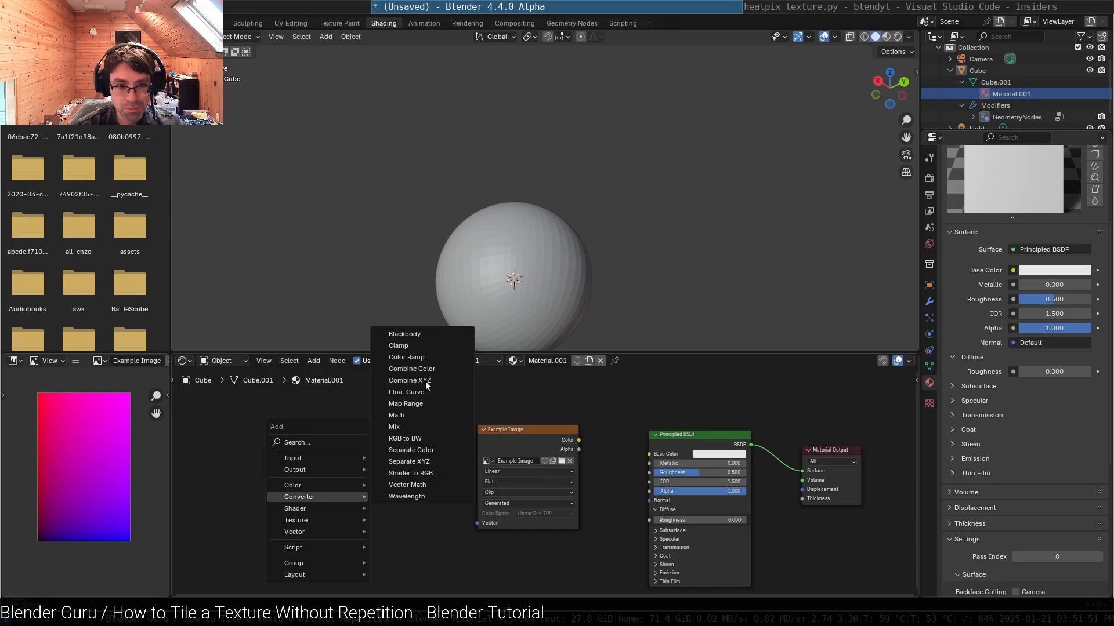
left_click(389, 448)
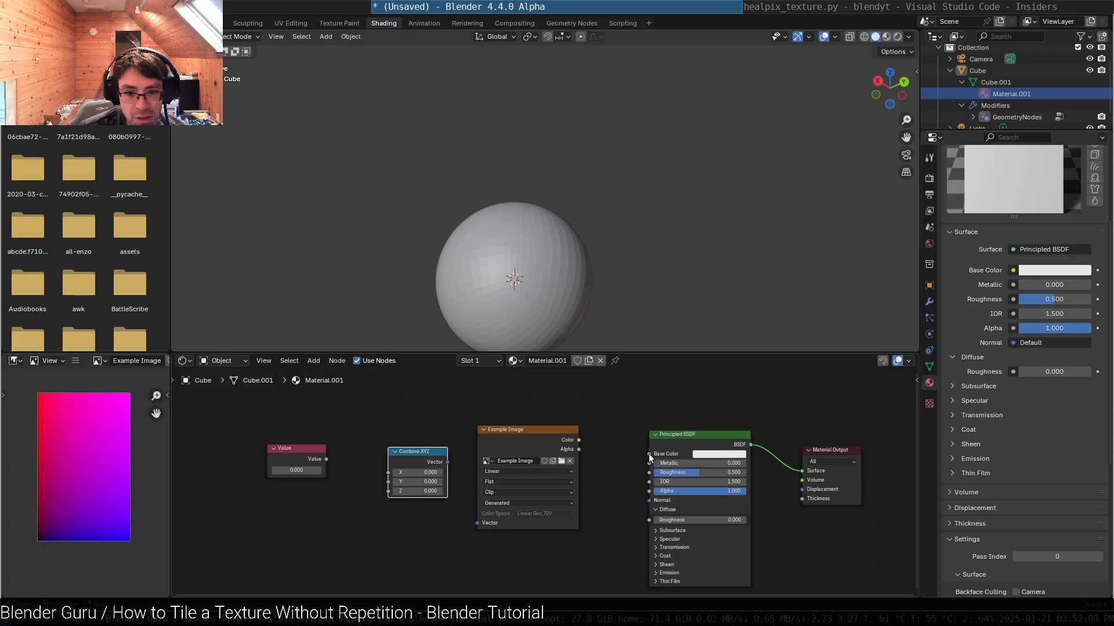
- Link Value to Combine XYZ's X, its Vector to the Example Image and the image's Color to Base Color, and collapse the material preview
key("ctrl+z")
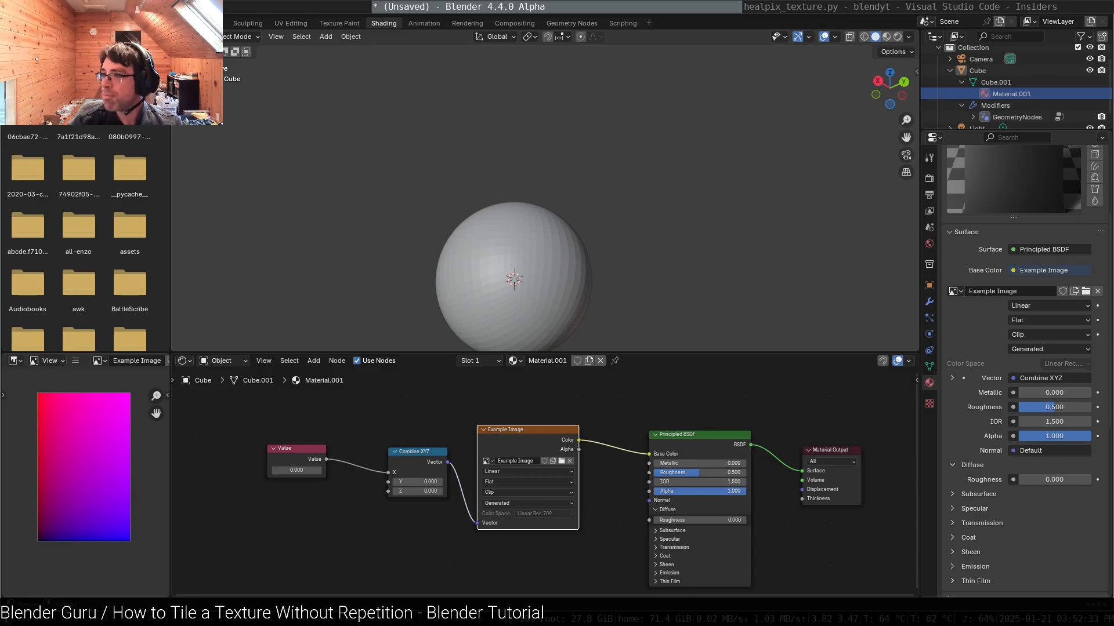
left_click(455, 418)
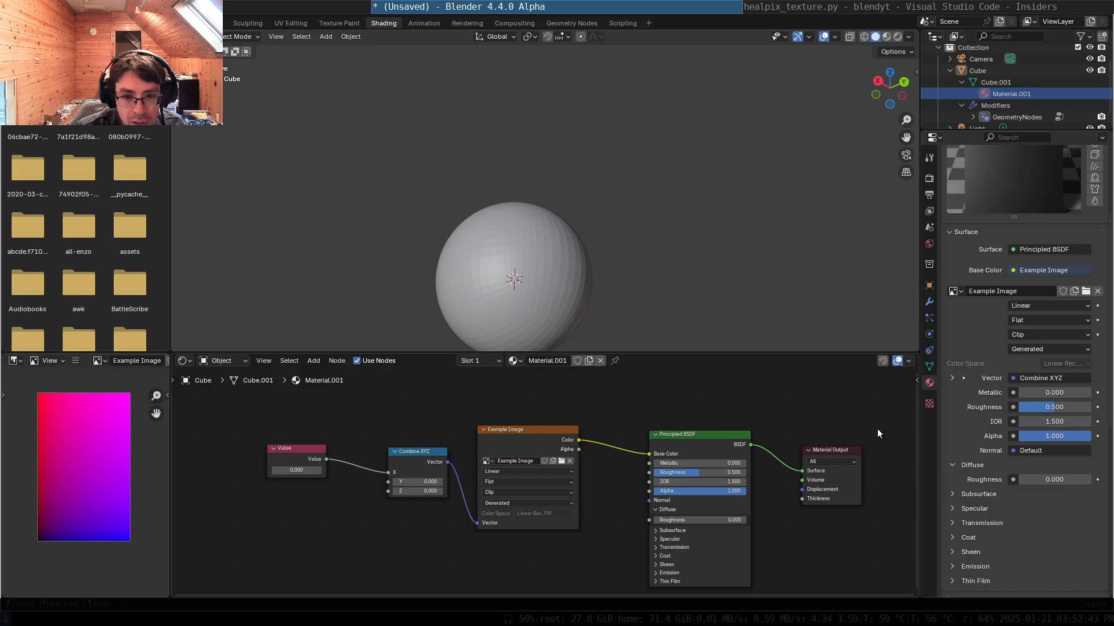
key("ctrl+z")
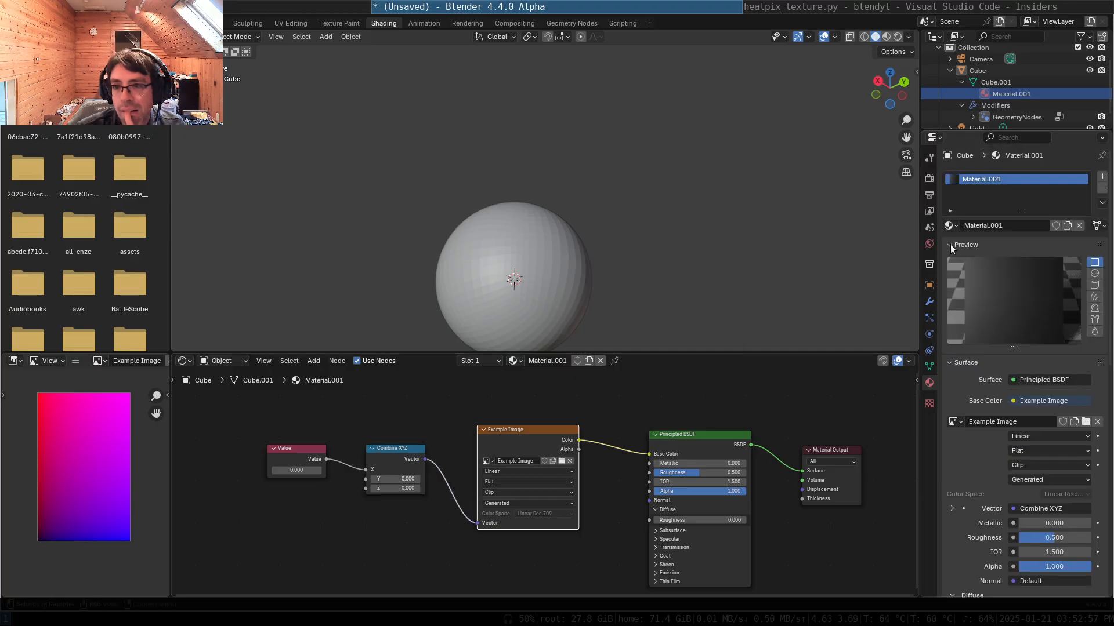
left_click(953, 245)
left_click_drag(358, 413, 394, 430)
- Set the Value node to 0.5 and the Combine XYZ node's Y to 0.5
left_click_drag(311, 468, 232, 469)
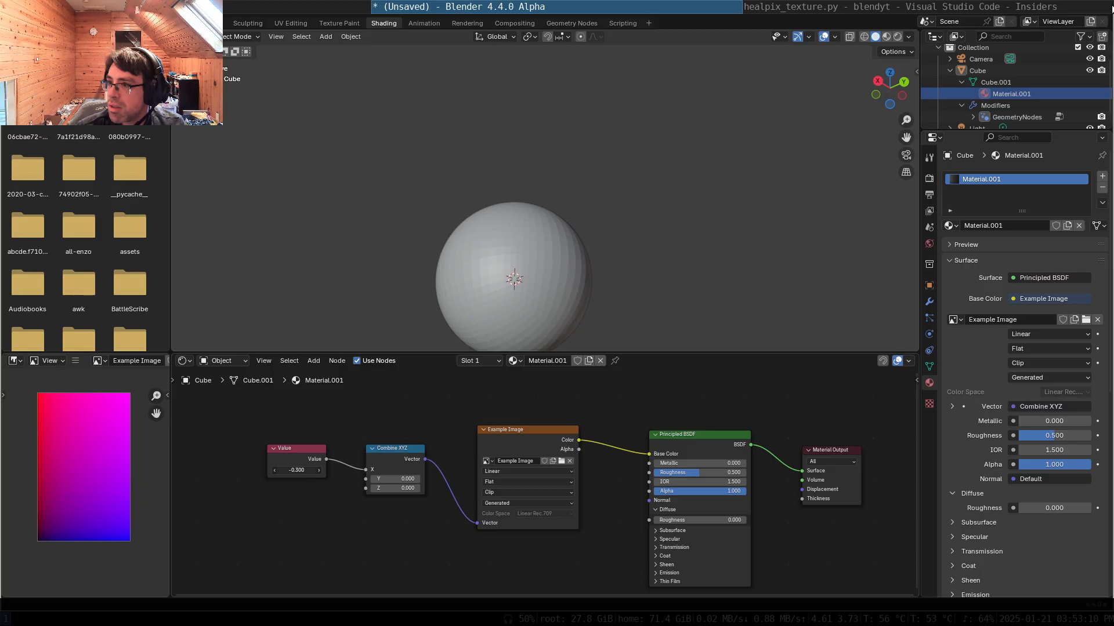
left_click_drag(229, 469, 281, 468)
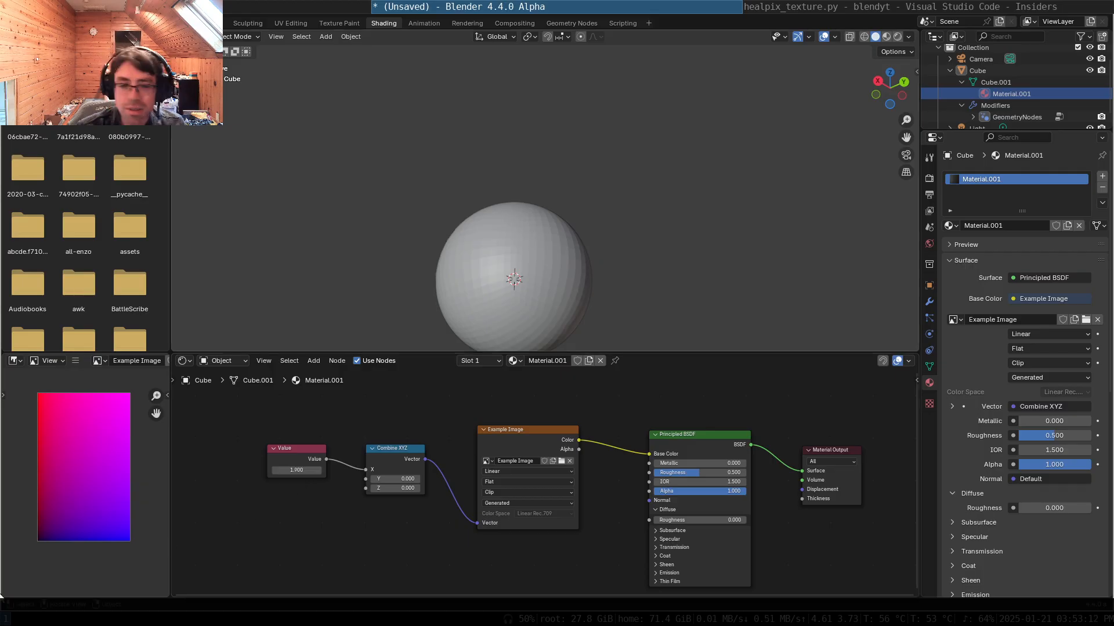
left_click(294, 473)
type("0.4")
key("Return")
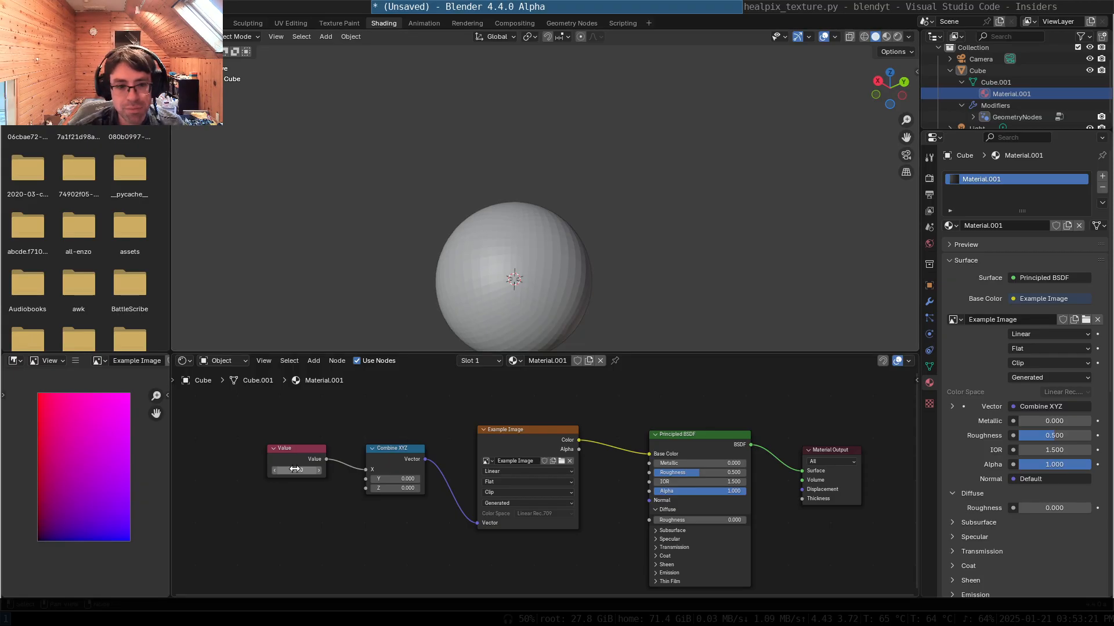
left_click(404, 479)
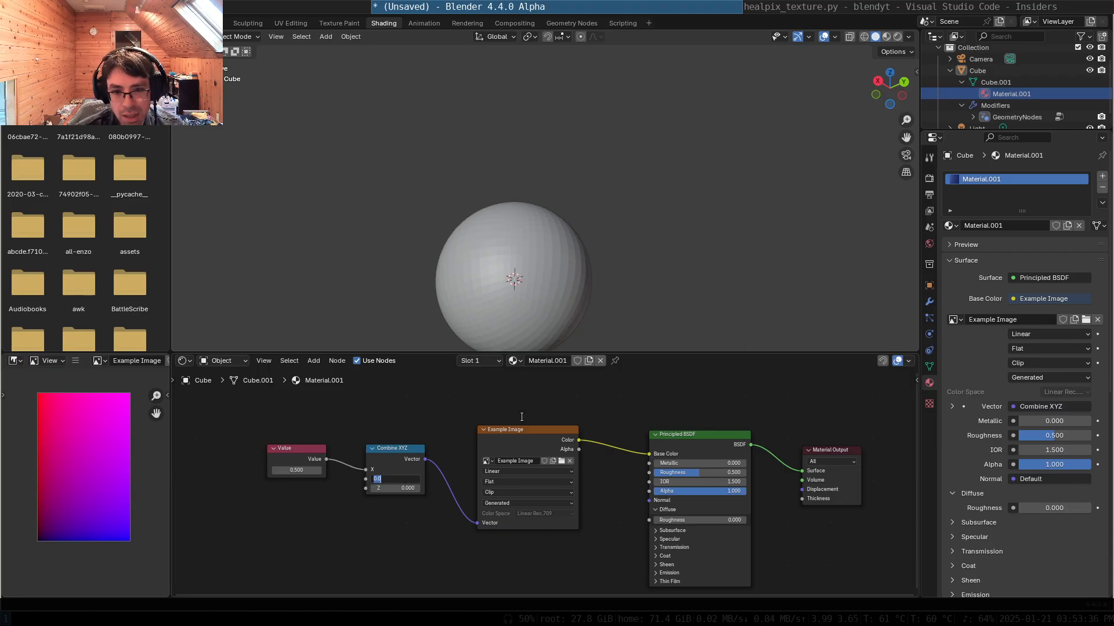
type(".5")
key("Return")
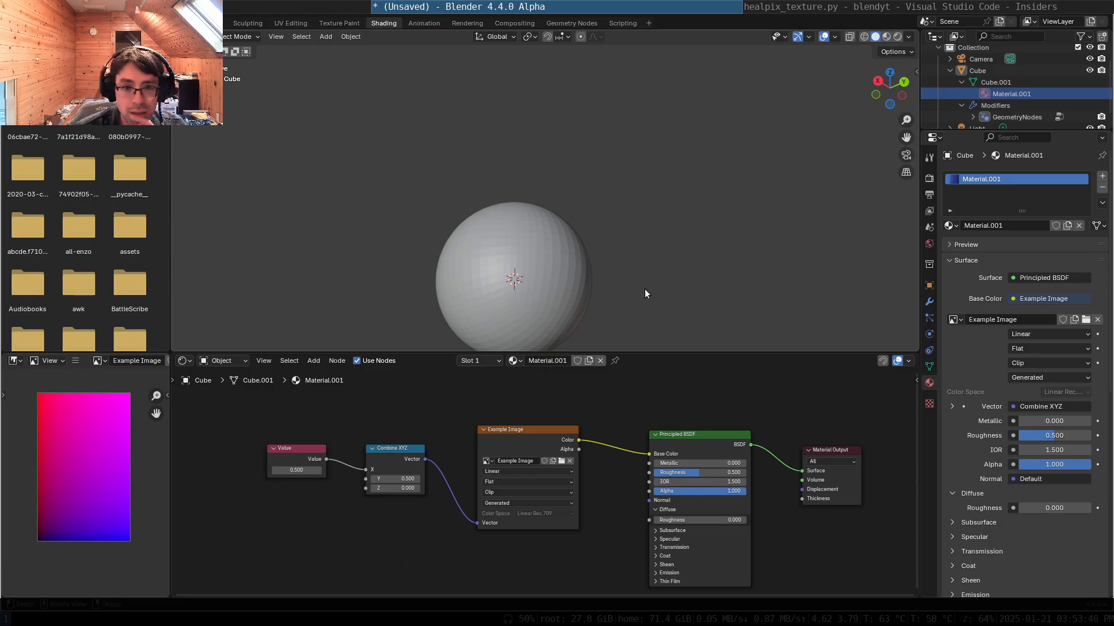
- Check the sphere from different angles in Material Preview and Rendered shading, and return to Solid shading
middle_click_drag(642, 297, 554, 220)
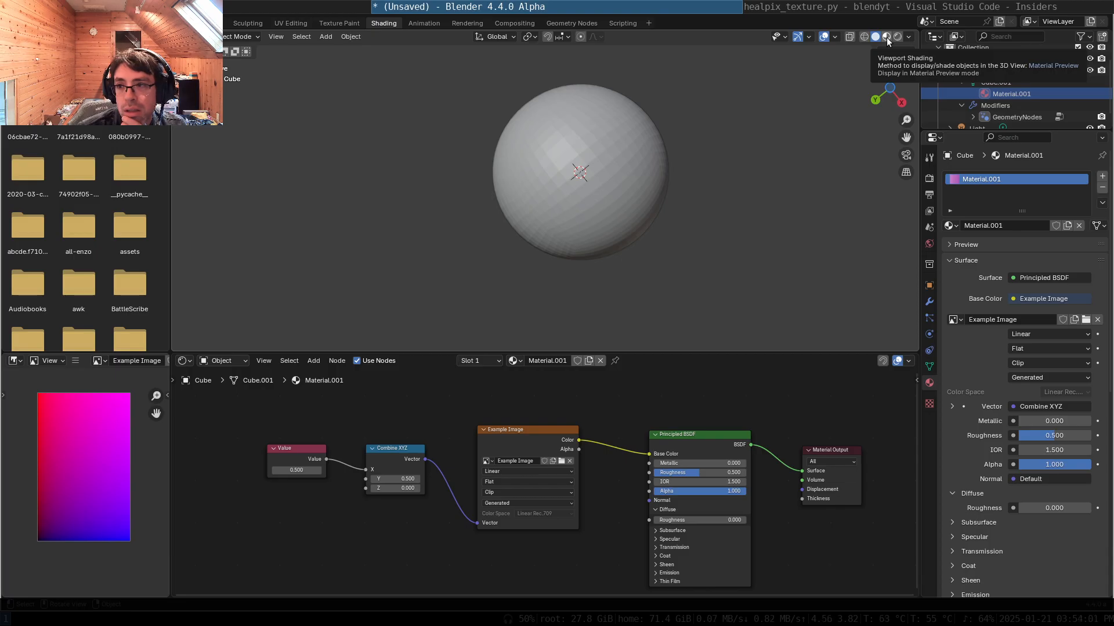
left_click(887, 38)
middle_click_drag(728, 162, 813, 166)
left_click(897, 36)
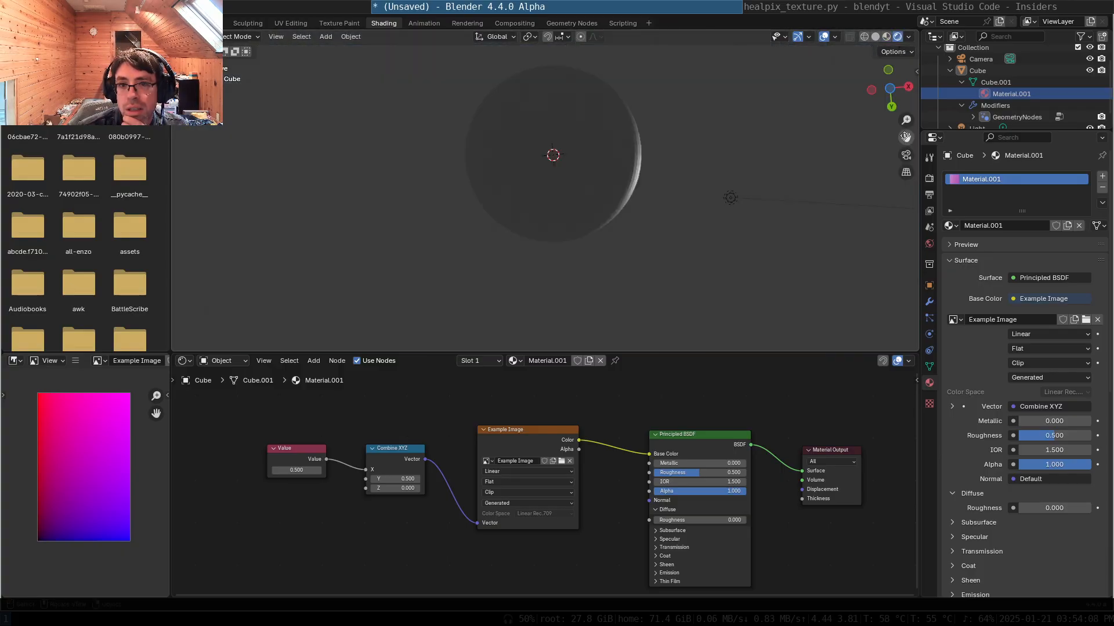
middle_click_drag(739, 139, 677, 314)
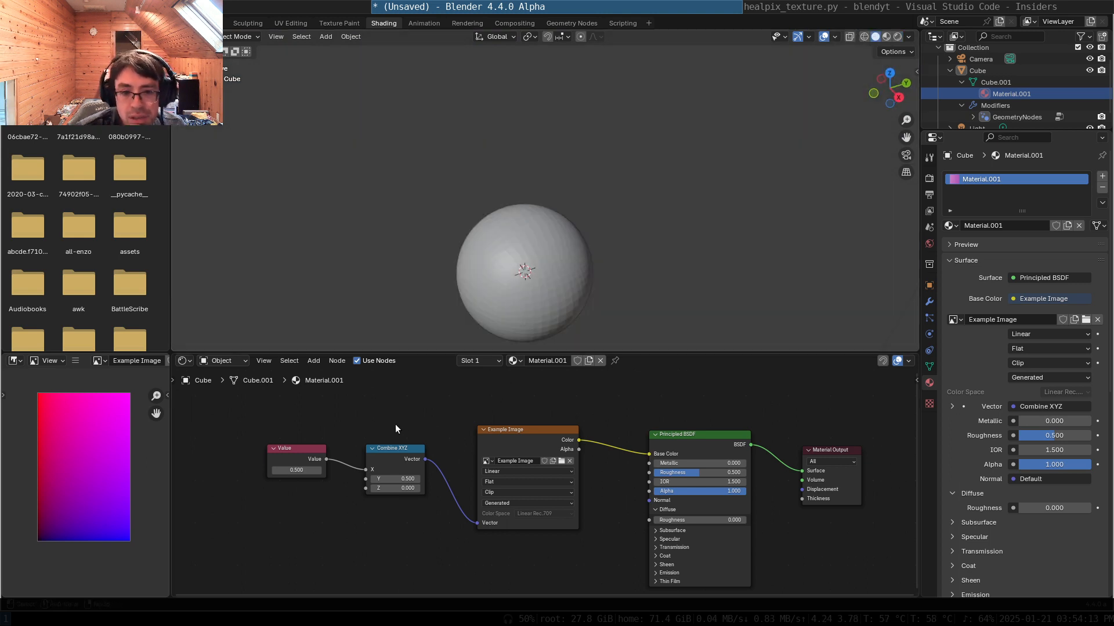
key("shift+a")
type("tex coo")
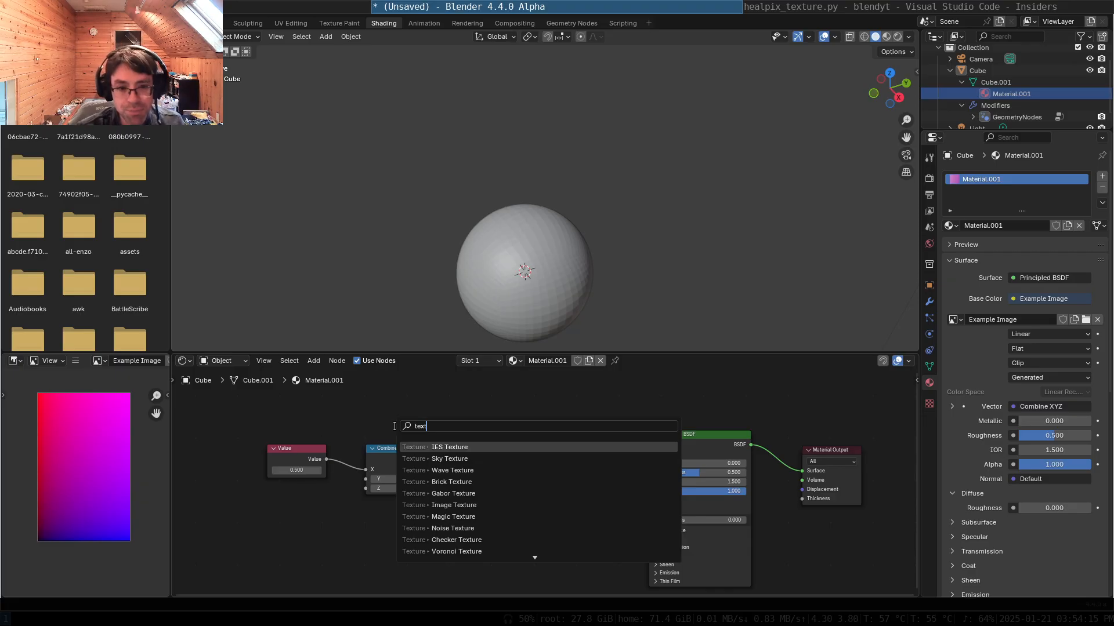
key("Return")
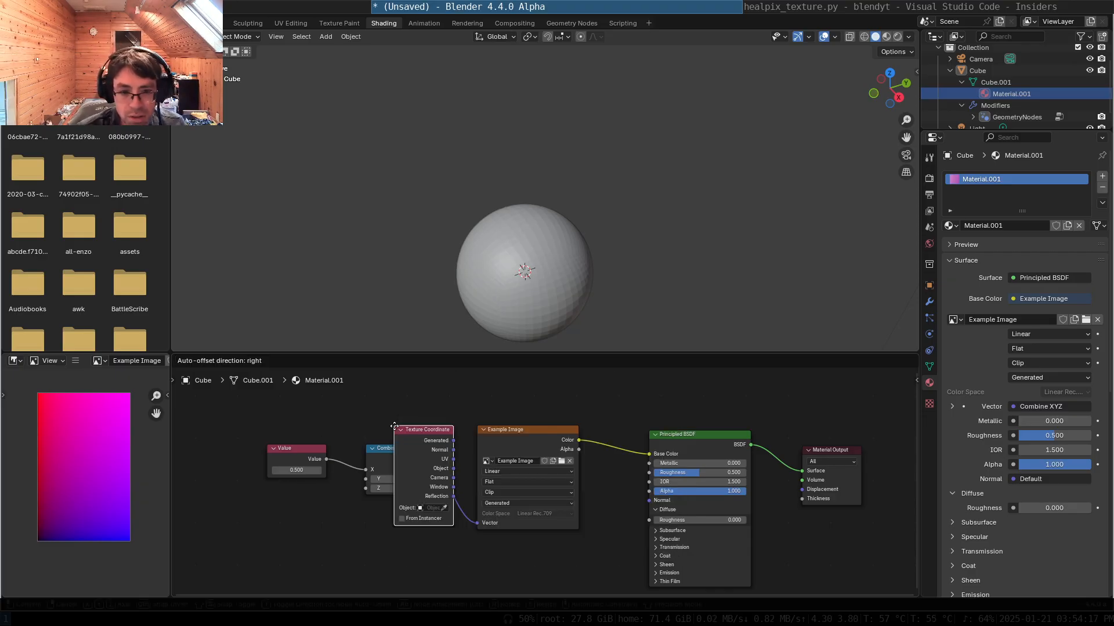
key("Escape")
- Insert a Mapping node between the Combine XYZ and Example Image nodes, and space the Example Image away from it
key("shift+a")
mouse_move(394, 419)
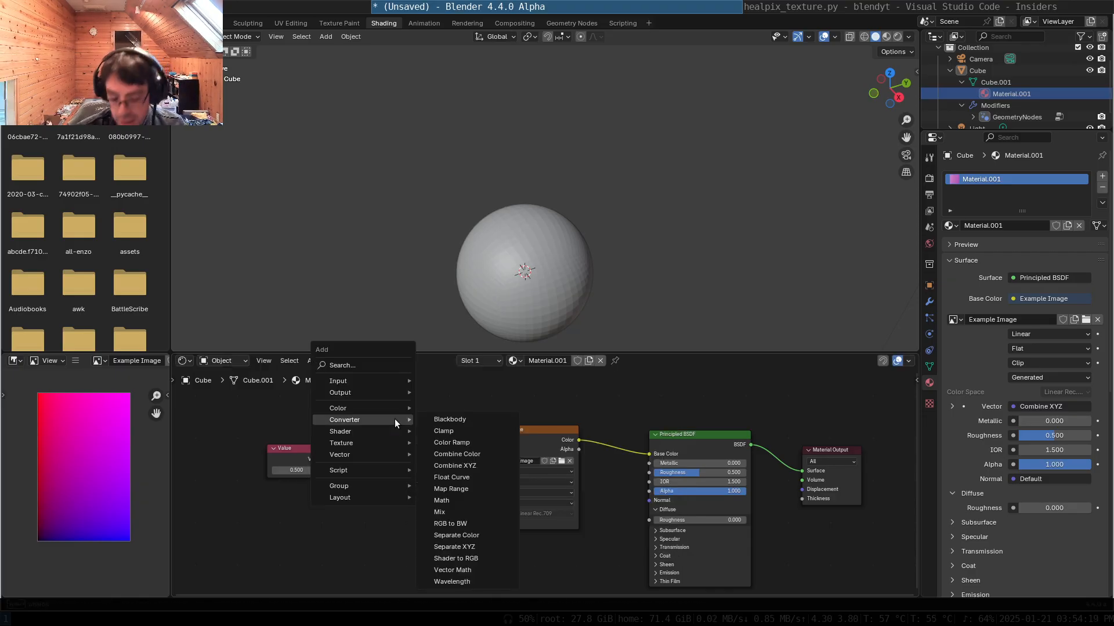
type("coordin")
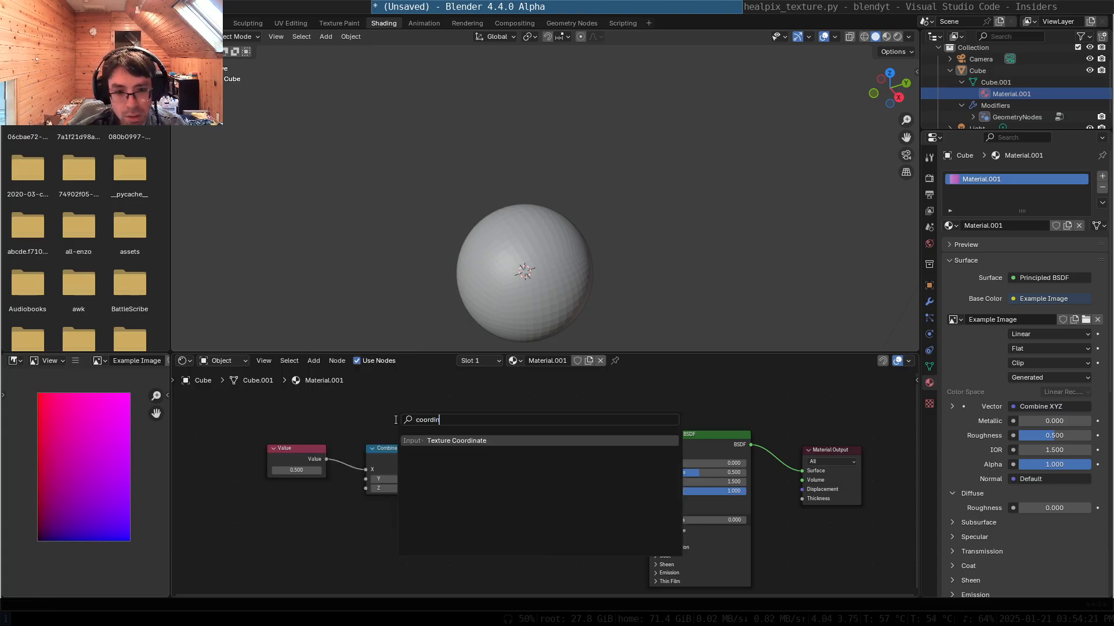
key("ctrl+BackSpace")
type("map")
key("Down")
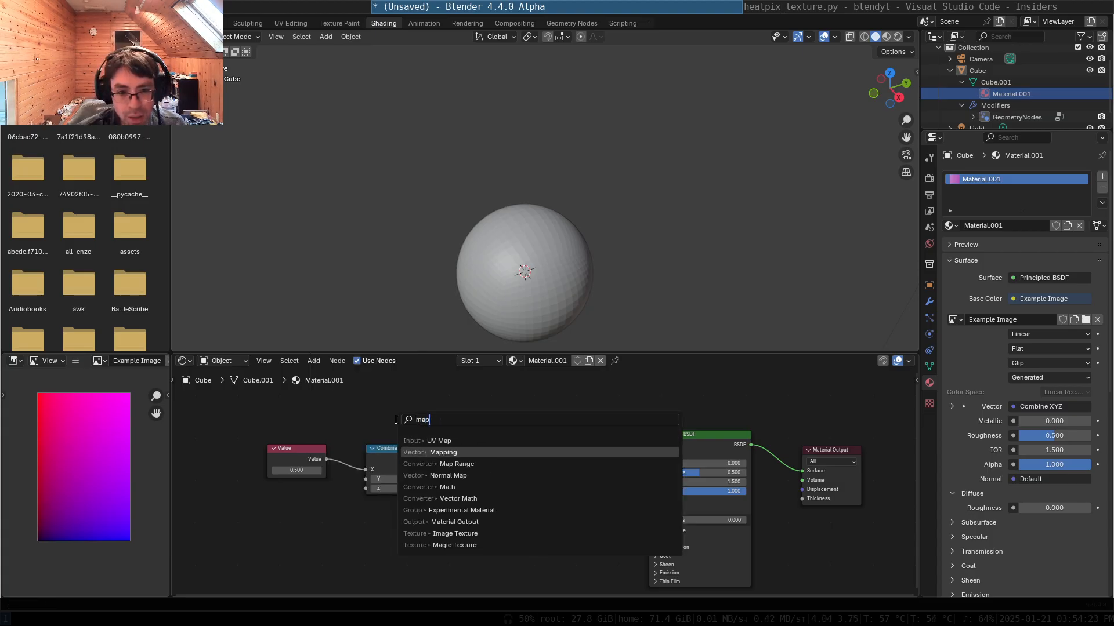
key("Return")
left_click(485, 417)
left_click_drag(558, 427, 587, 421)
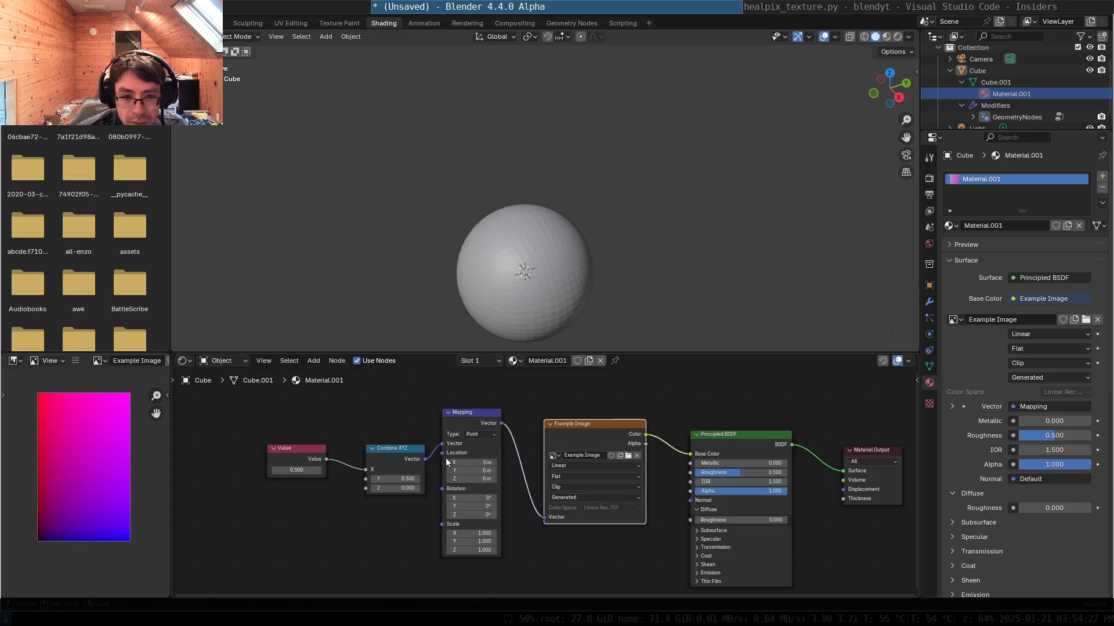
- Set the Mapping node's type to Texture, and raise the Principled BSDF and Example Image nodes in line with it
left_click(480, 434)
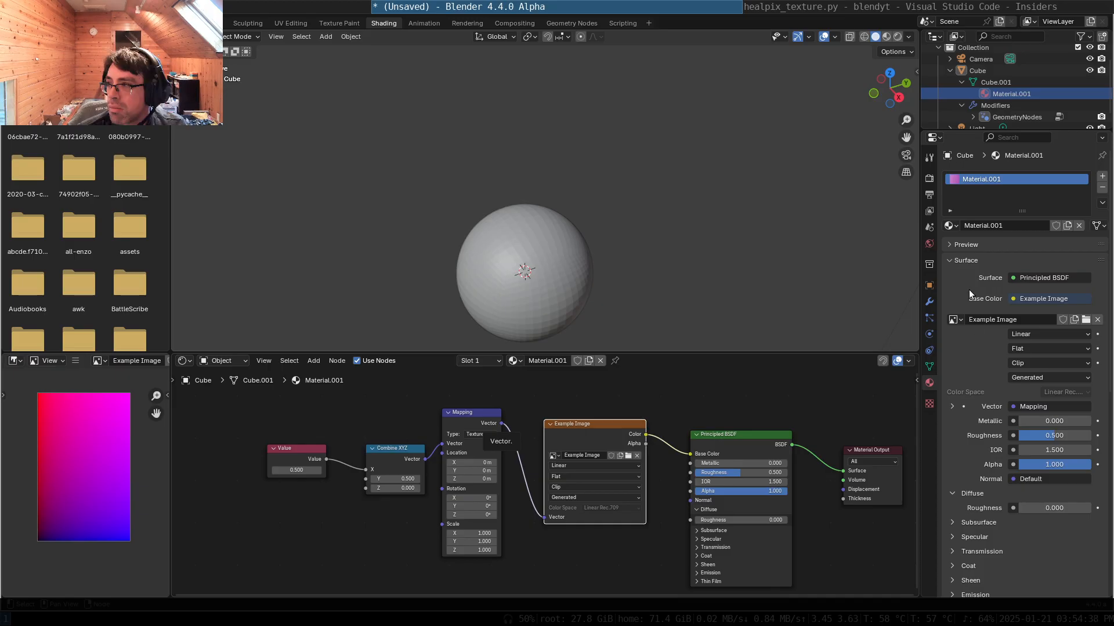
left_click(436, 374)
middle_click_drag(851, 204, 816, 217)
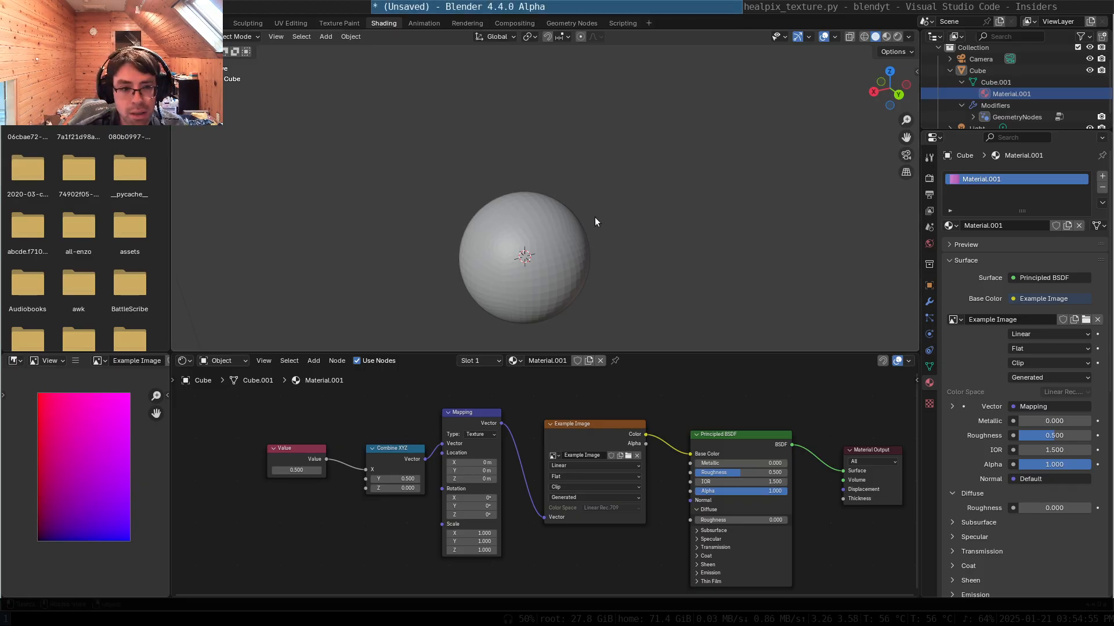
middle_click_drag(525, 300, 507, 128)
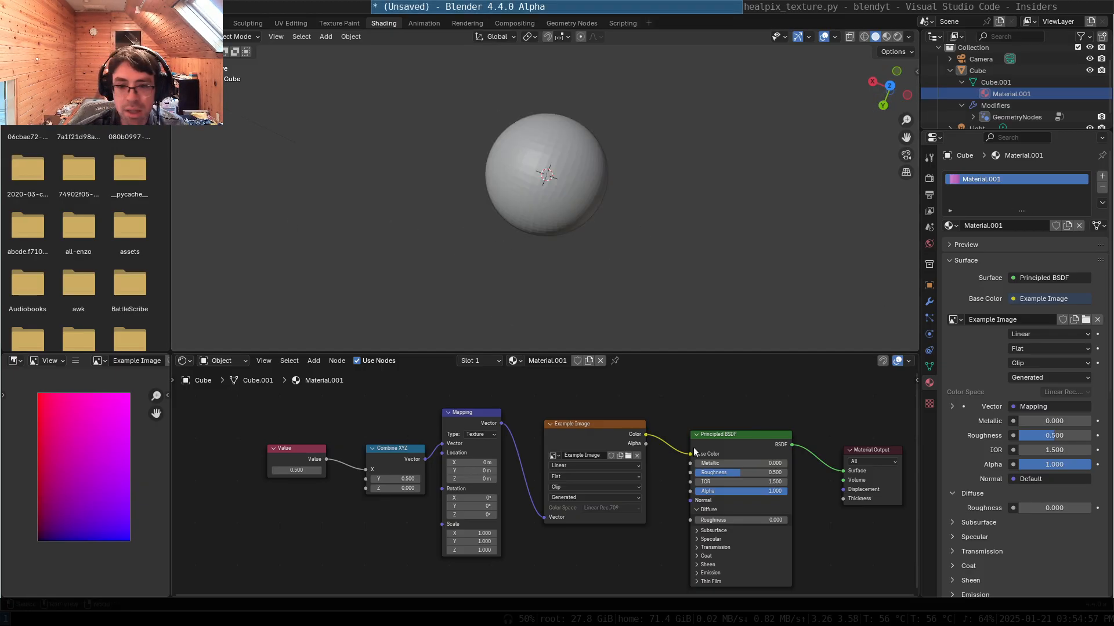
left_click_drag(731, 436, 723, 409)
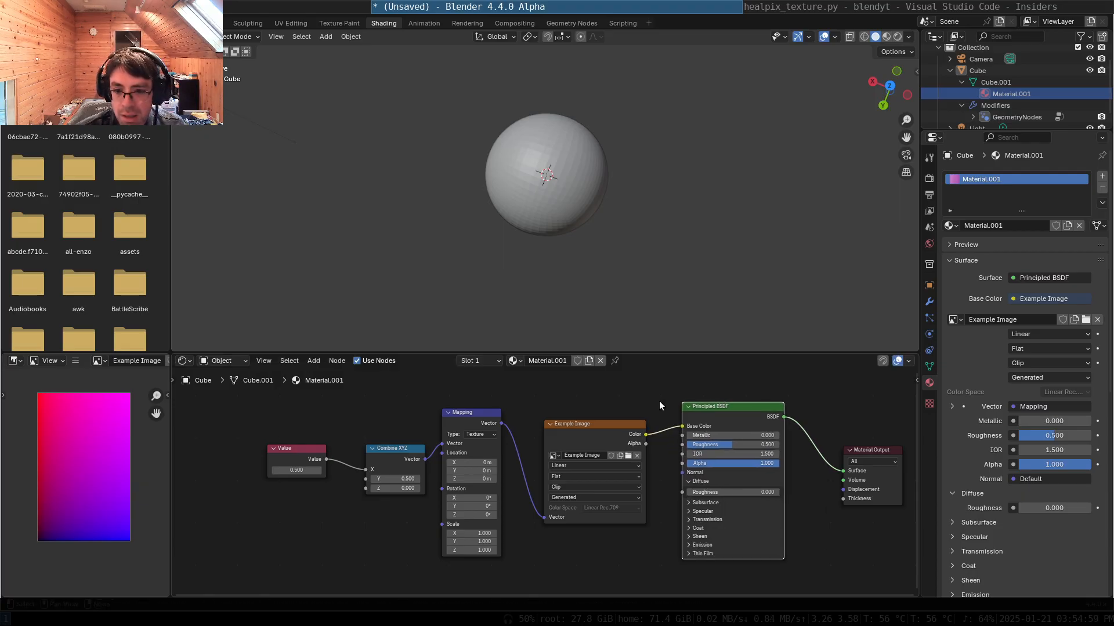
left_click_drag(571, 425, 569, 409)
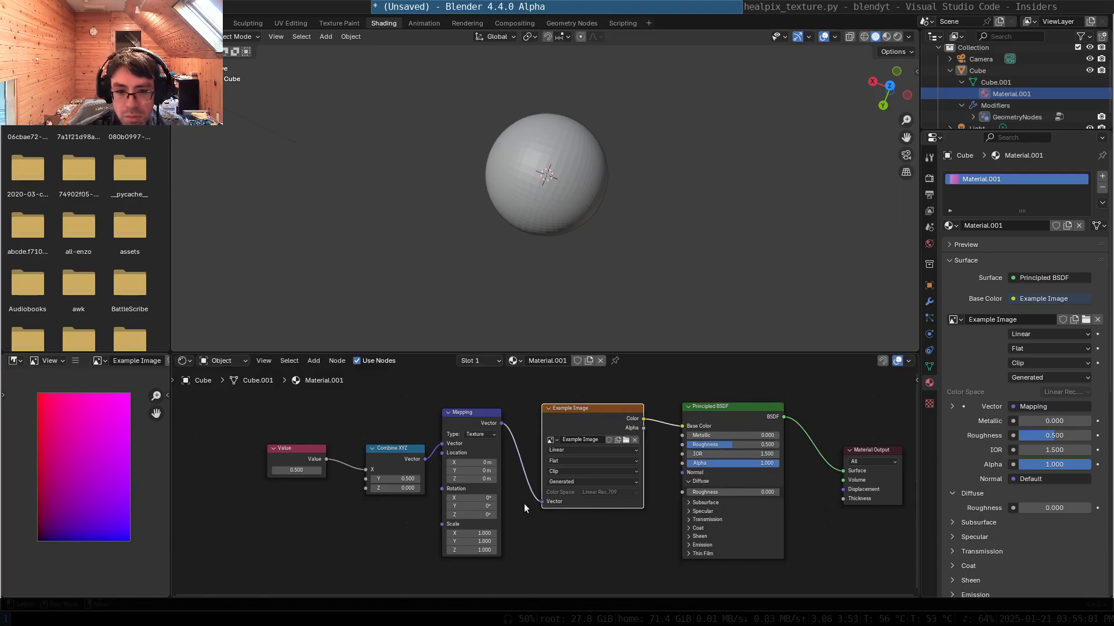
- Try the Vector type on the Mapping node, return it to Point, and move Combine XYZ slightly away from it
left_click(483, 434)
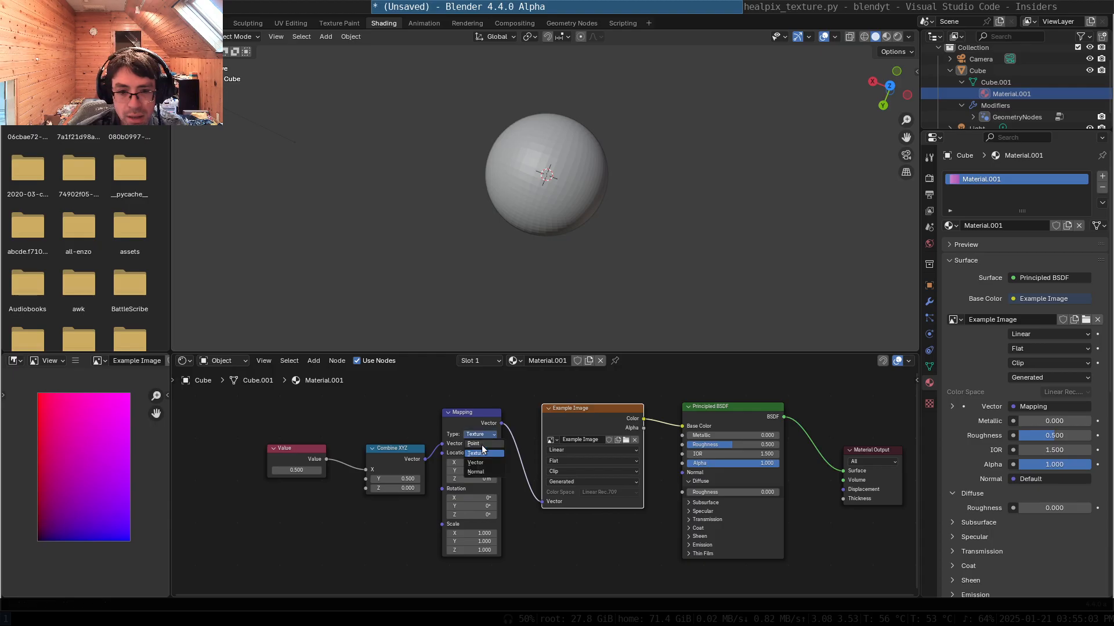
left_click(482, 463)
left_click(482, 436)
left_click(482, 445)
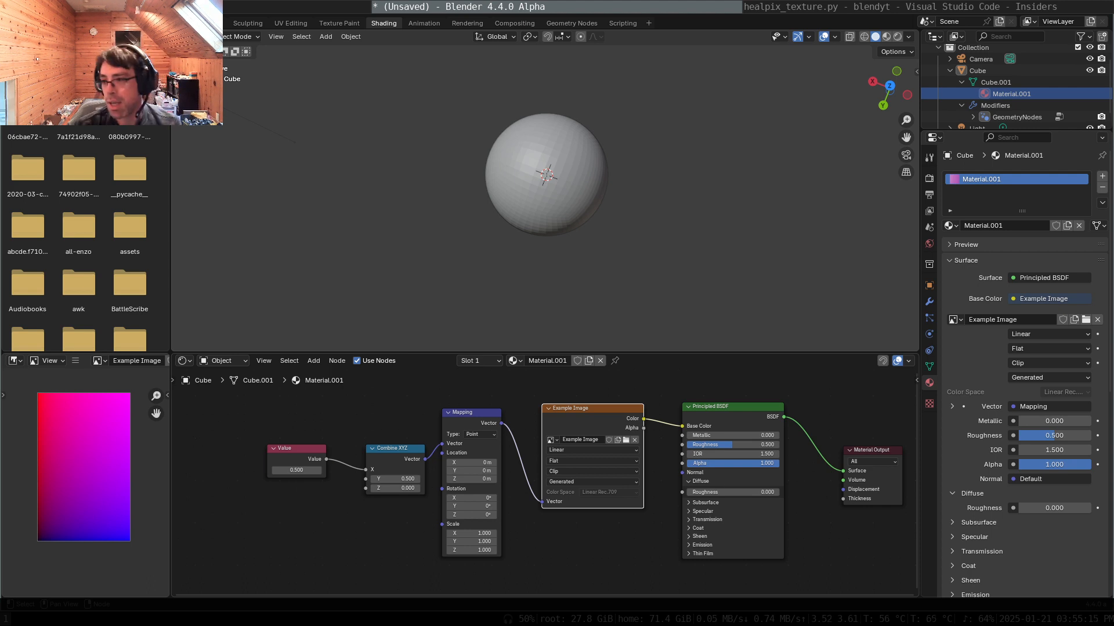
left_click_drag(393, 449, 388, 448)
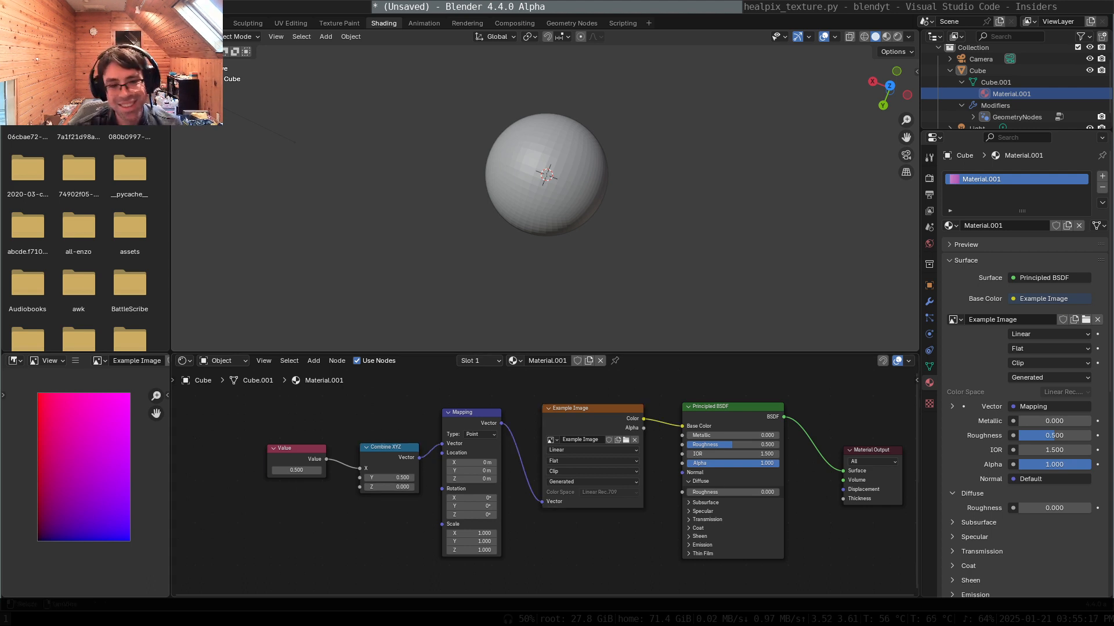